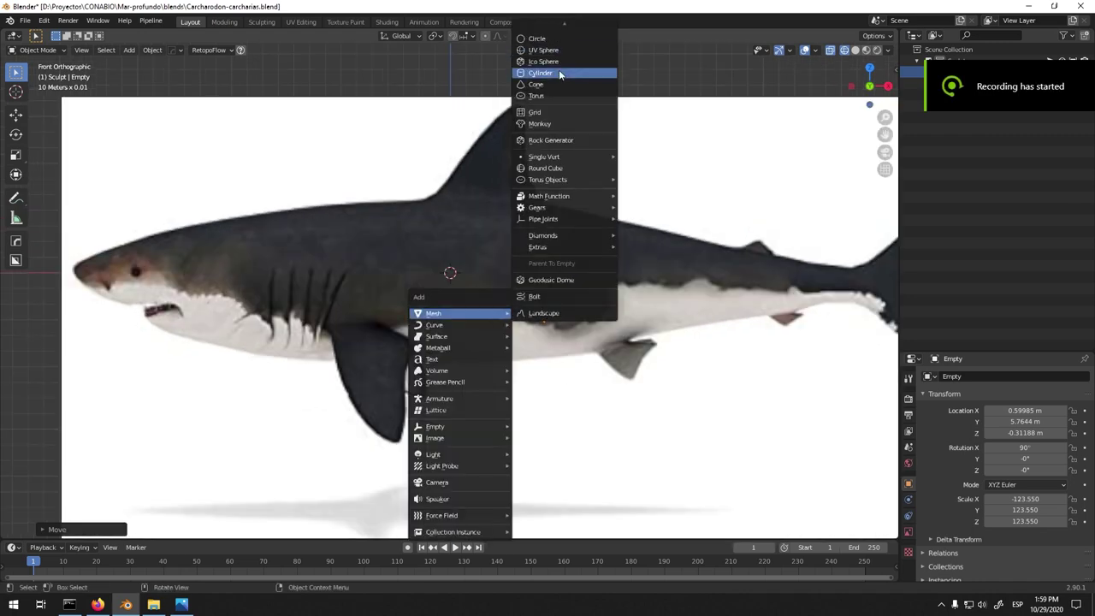
# - Stretch the new cylinder tall along the Z axis
pyautogui.press('Return')
pyautogui.press('s')
pyautogui.press('z')
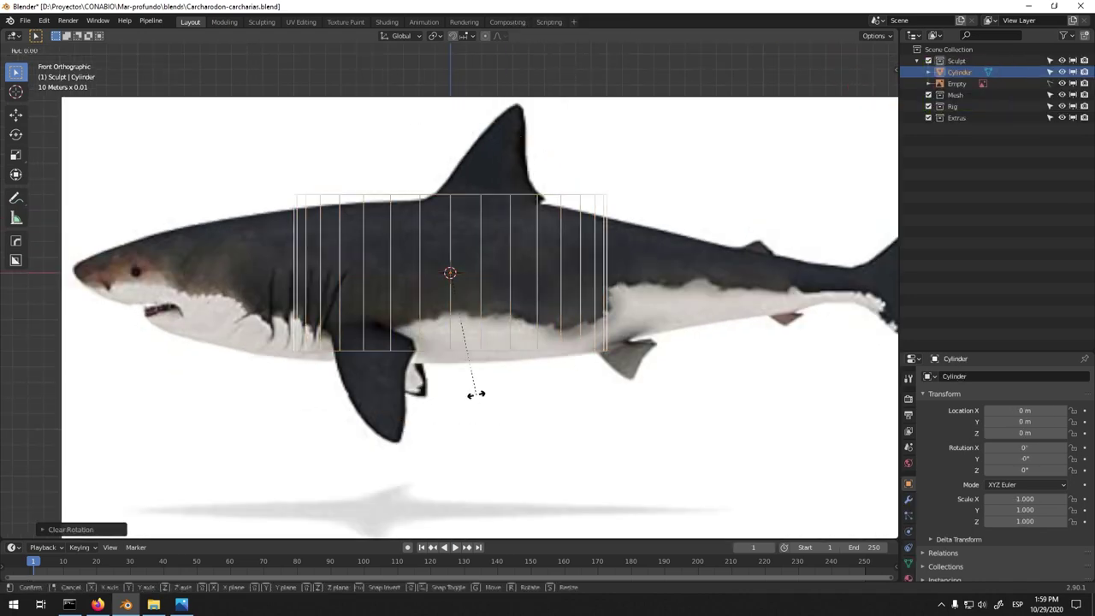
pyautogui.click(491, 351)
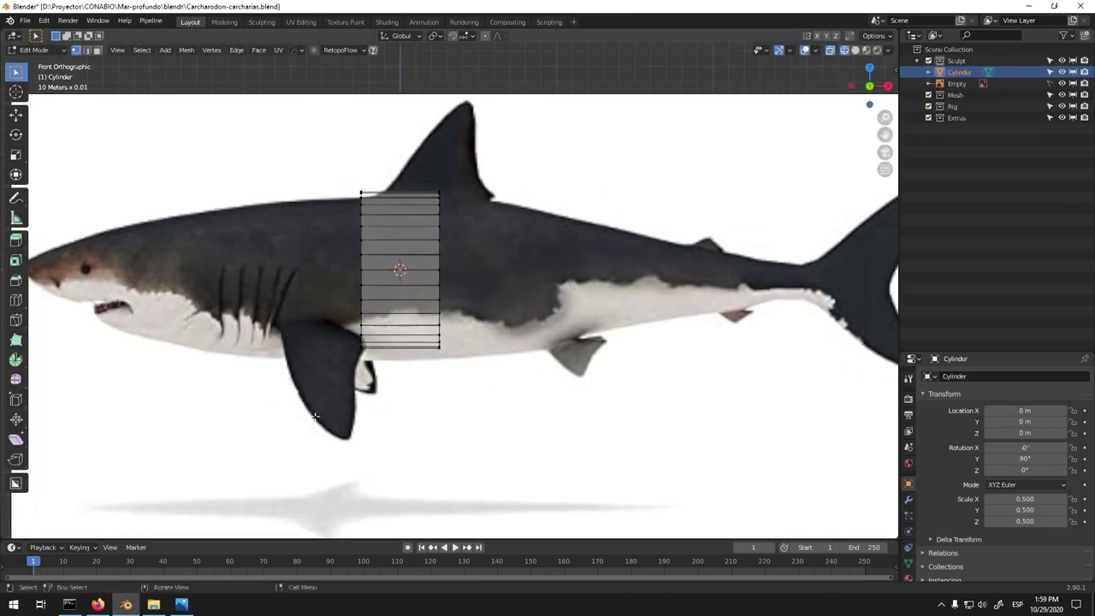
# - Select the cylinder's end loops and extrude them along Y to lengthen the body
pyautogui.keyDown('shift'); pyautogui.moveTo(428, 283); pyautogui.dragTo(462, 290, button='middle'); pyautogui.keyUp('shift')
pyautogui.press('s')
pyautogui.click(343, 237)
pyautogui.keyDown('alt'); pyautogui.click(524, 256); pyautogui.keyUp('alt')
pyautogui.keyDown('shift'); pyautogui.moveTo(657, 256); pyautogui.dragTo(541, 234, button='middle'); pyautogui.keyUp('shift')
pyautogui.press('e')
pyautogui.press('y')
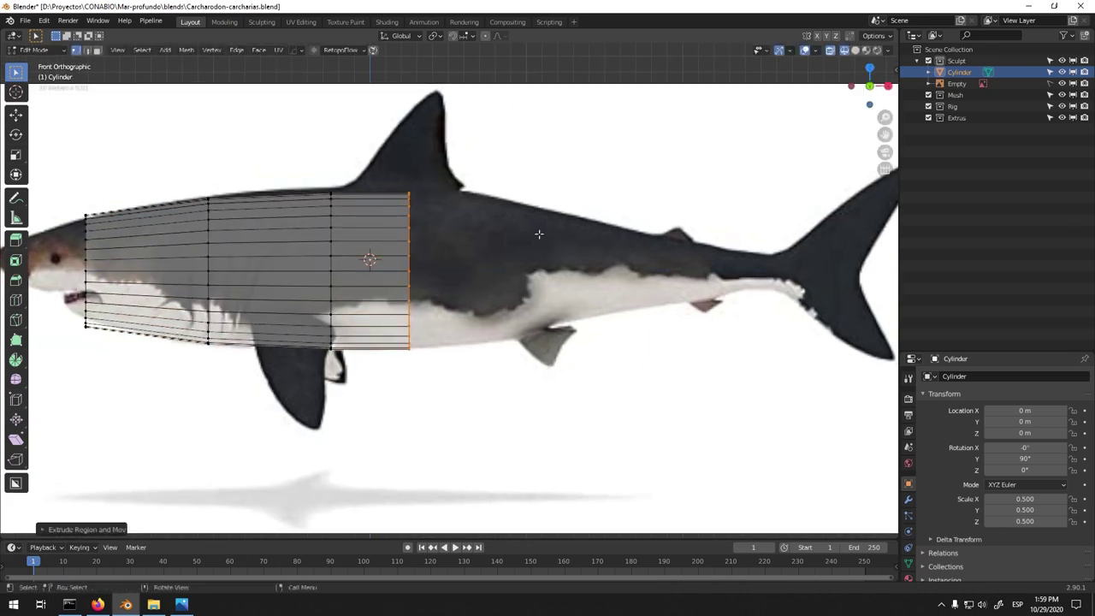
# - Return to object level in top view and reselect the cylinder body
pyautogui.press('Tab')
pyautogui.press('KP_7')
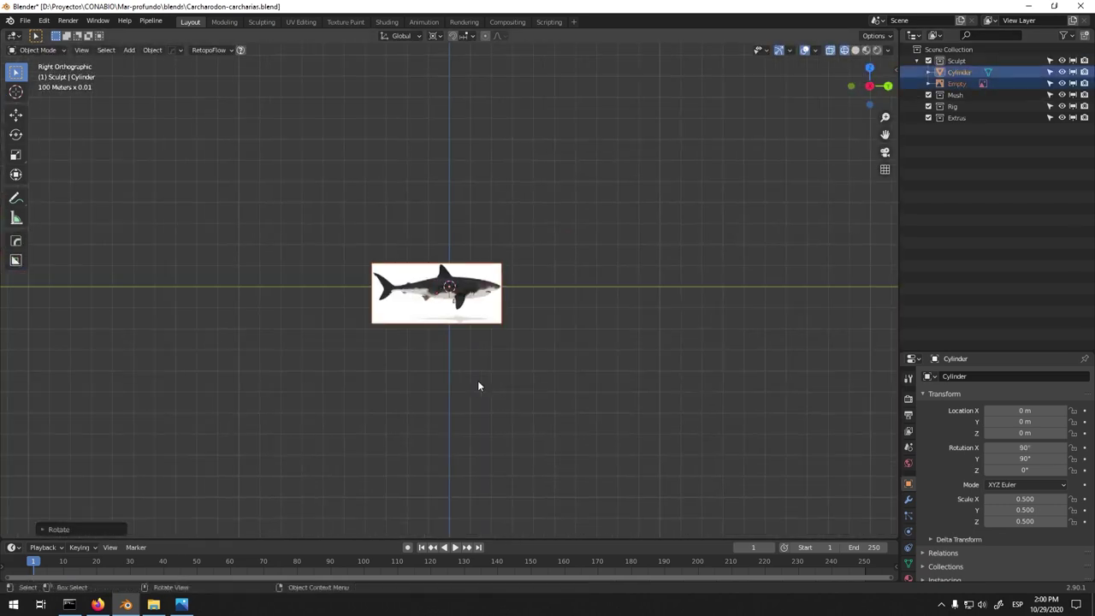
pyautogui.press('KP_7')
pyautogui.click(571, 331)
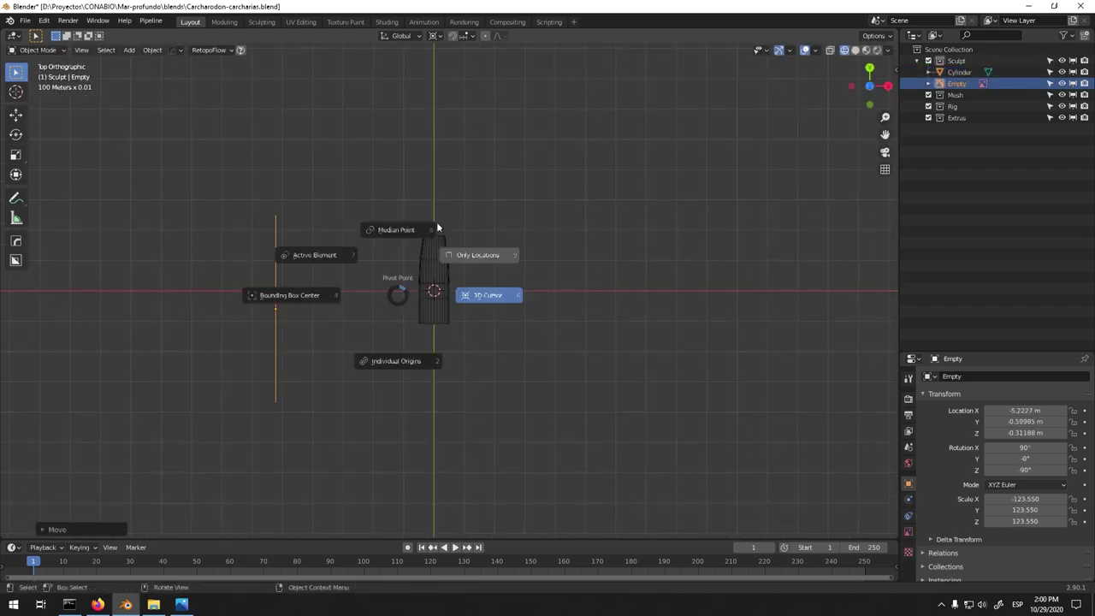
pyautogui.click(432, 294)
# - In right side view, move the whole body mesh along Y to line up with the reference
pyautogui.press('KP_3')
pyautogui.press('Tab')
pyautogui.press('a')
pyautogui.press('g')
pyautogui.press('y')
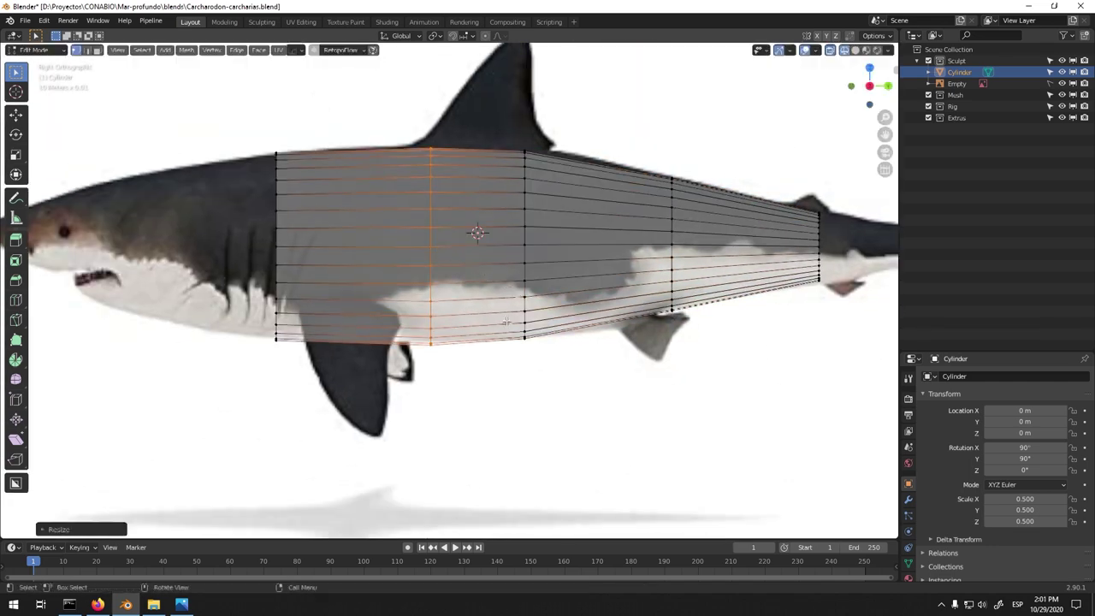
# - Slide an edge loop along the body, then extrude and shrink a new loop for the head
pyautogui.hotkey('ctrl', 'e')
pyautogui.click(501, 434)
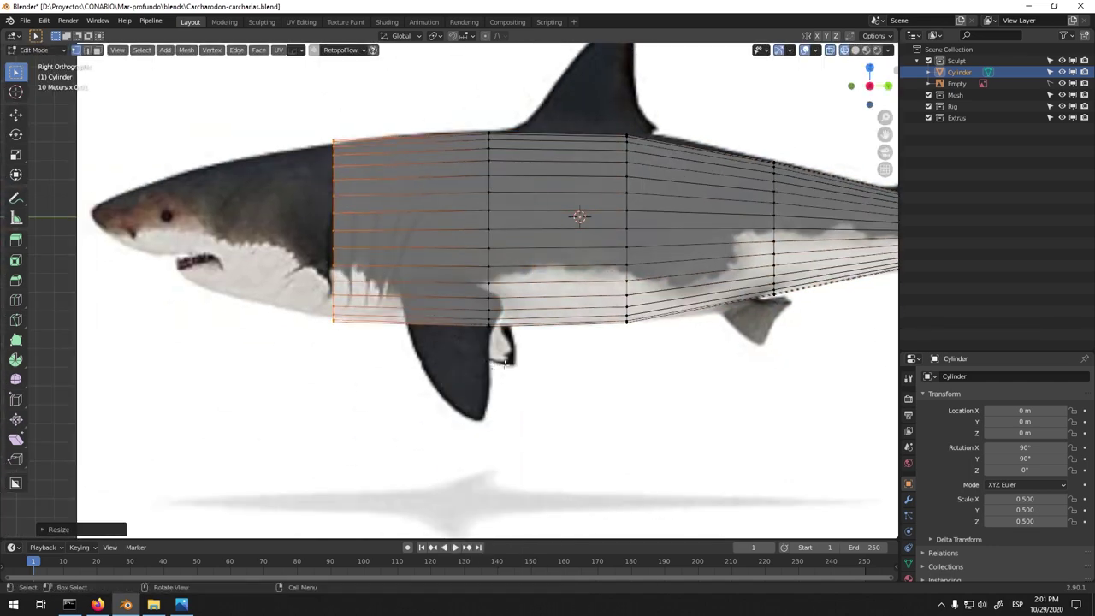
pyautogui.press('e')
pyautogui.press('s')
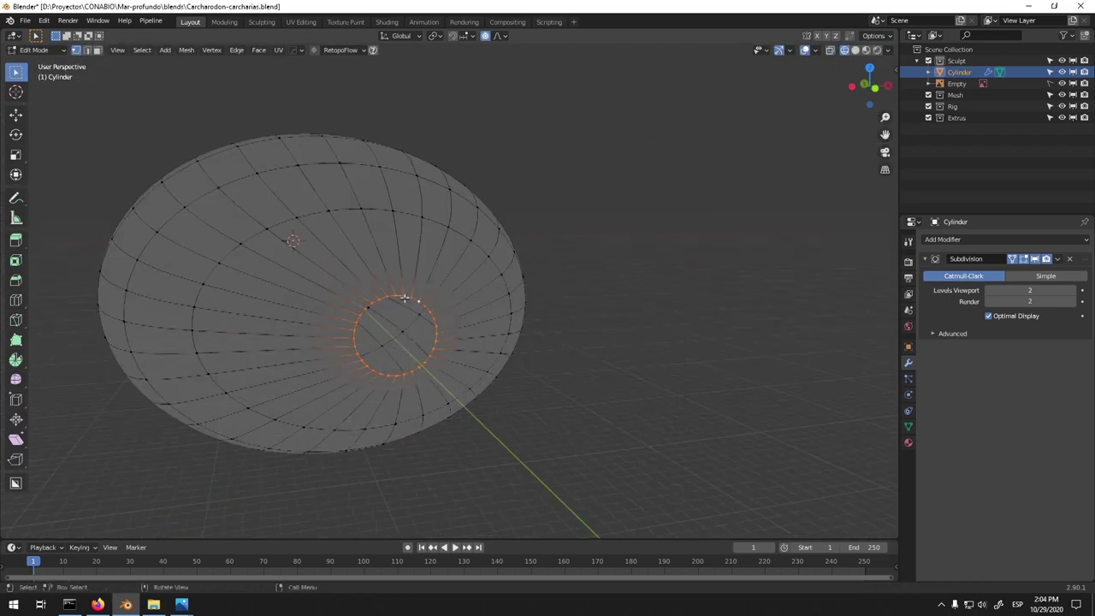
# - Grid Fill the snout opening and adjust the fill so the cap is round
pyautogui.press('F3')
pyautogui.write('grid fill')
pyautogui.press('Return')
pyautogui.press('KP_1')
pyautogui.scroll(3, 409, 367)
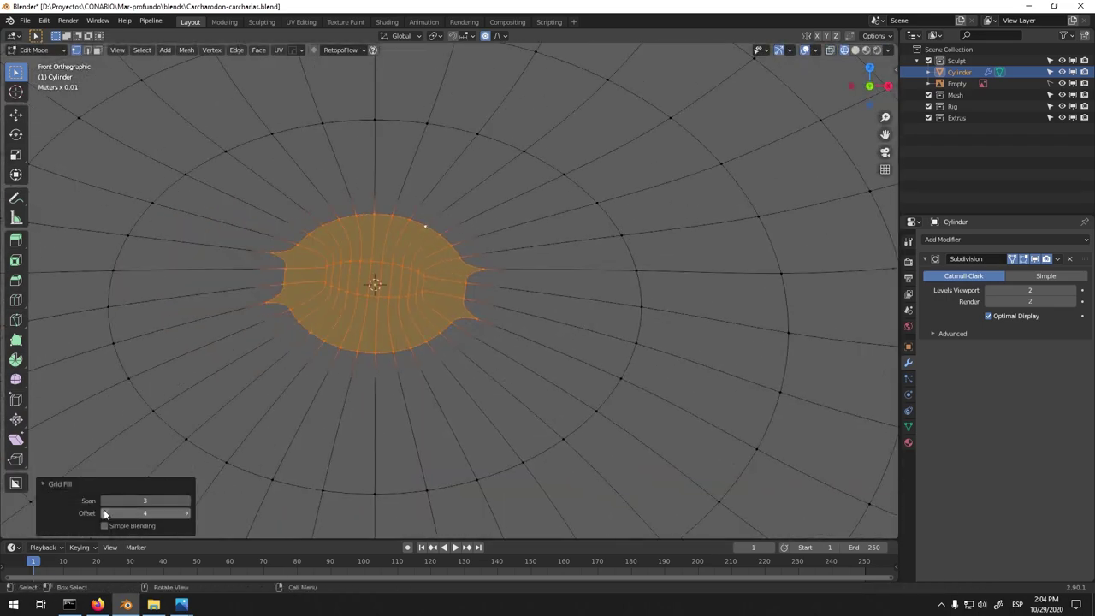
pyautogui.click(104, 512)
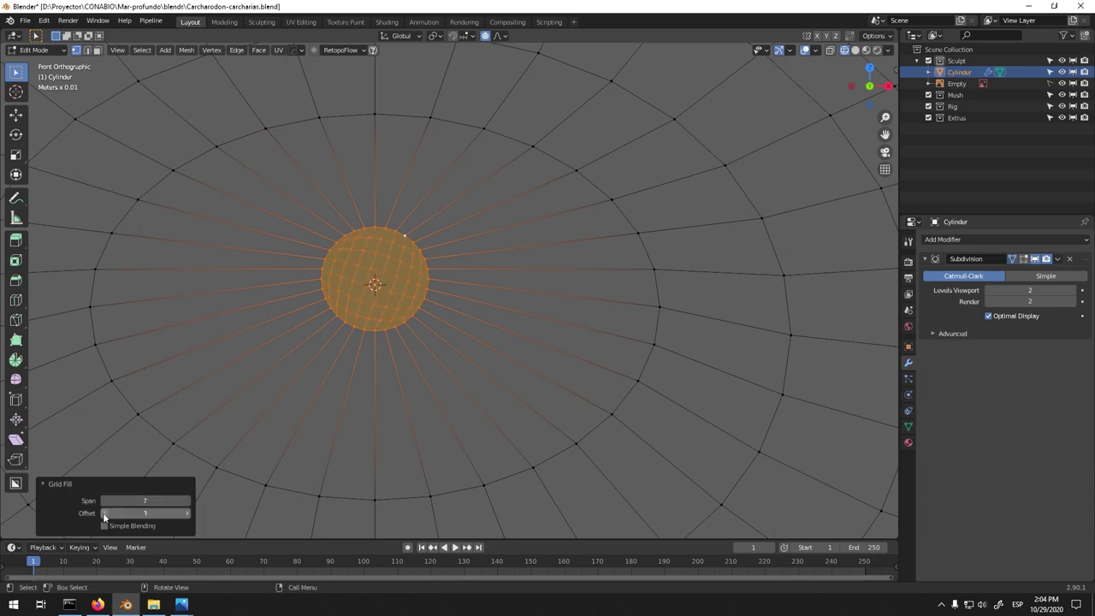
# - Smooth the snout tip vertices with Smooth Vertices
pyautogui.press('KP_3')
pyautogui.press('F3')
pyautogui.write('smooth')
pyautogui.press('Return')
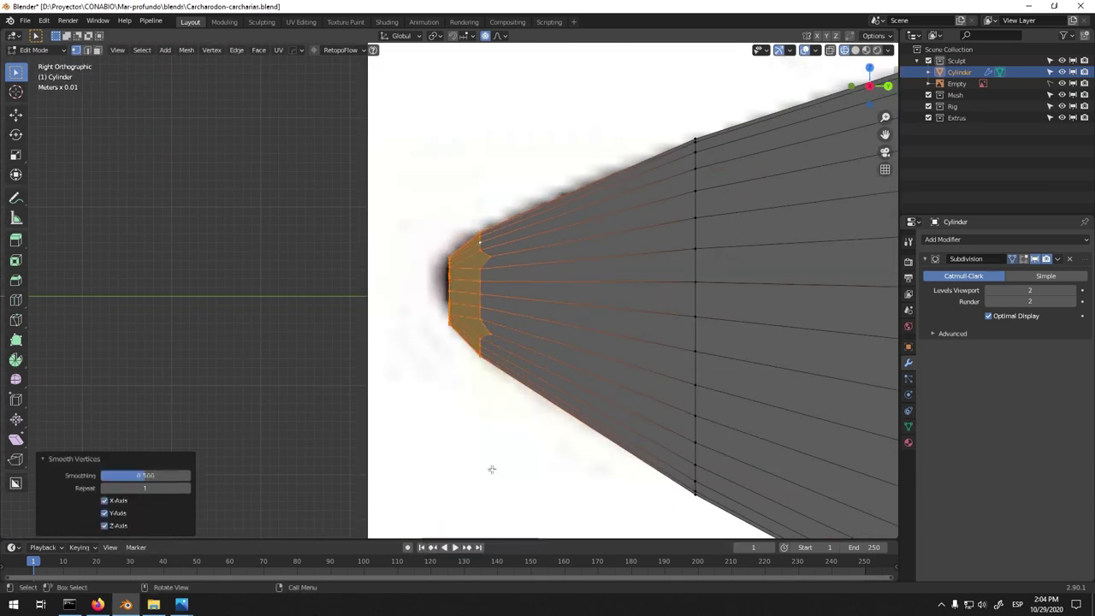
# - Squash the edge loop behind the snout vertically with a smooth-falloff Z scale
pyautogui.scroll(-2, 498, 332)
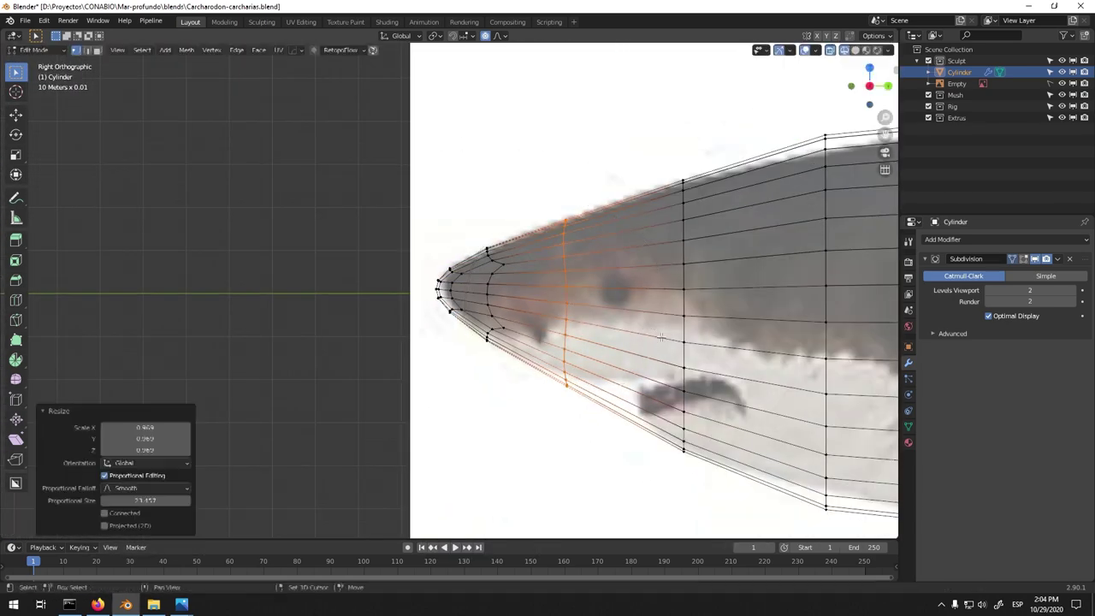
pyautogui.scroll(-2, 642, 291)
pyautogui.keyDown('alt'); pyautogui.click(652, 256); pyautogui.keyUp('alt')
pyautogui.press('s')
pyautogui.press('z')
pyautogui.click(741, 495)
# - Delete the tail's end cap face and Grid Fill the open tail boundary
pyautogui.scroll(-3, 741, 495)
pyautogui.moveTo(741, 494); pyautogui.dragTo(184, 258, button='middle')
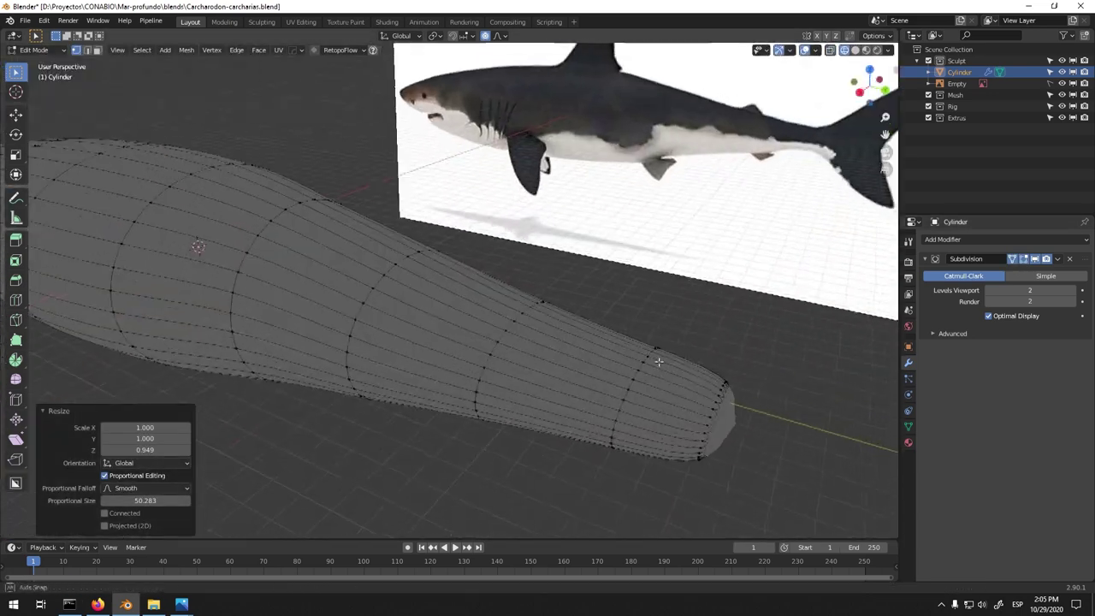
pyautogui.scroll(5, 185, 258)
pyautogui.press('x')
pyautogui.moveTo(450, 251); pyautogui.dragTo(525, 305, button='middle')
pyautogui.press('F3')
pyautogui.write('grid fill')
pyautogui.press('Return')
# - Slide two tail edge loops toward the tail and taper it with a falloff scale
pyautogui.press('ctrl+KP_1')
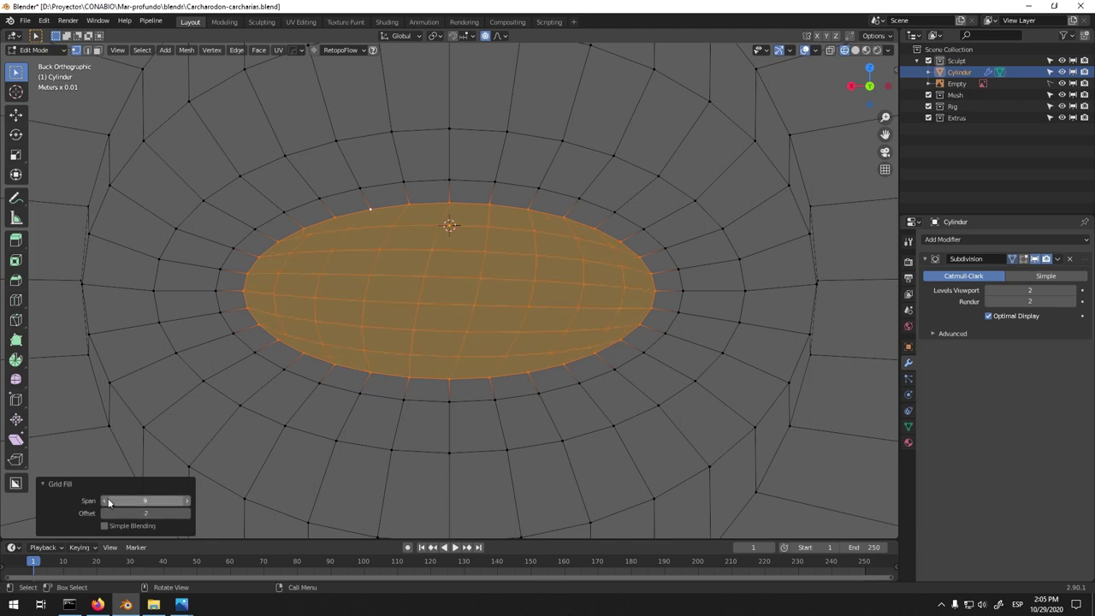
pyautogui.press('KP_3')
pyautogui.hotkey('ctrl', 'e')
pyautogui.click(530, 345)
pyautogui.click(320, 316)
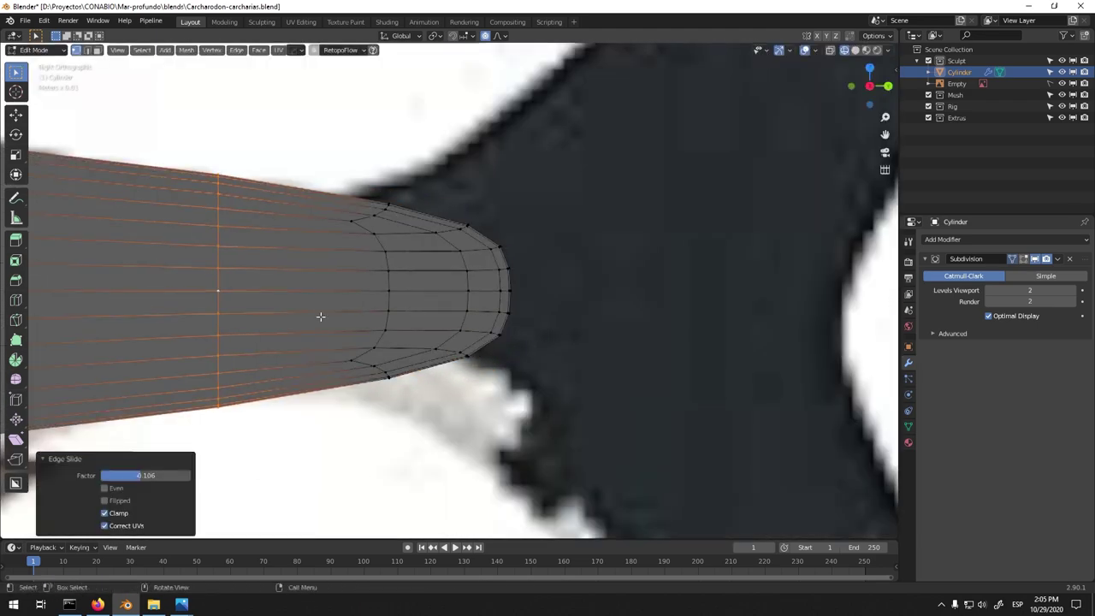
pyautogui.press('KP_7')
pyautogui.press('g')
pyautogui.press('g')
pyautogui.click(615, 347)
pyautogui.press('s')
pyautogui.press('Return')
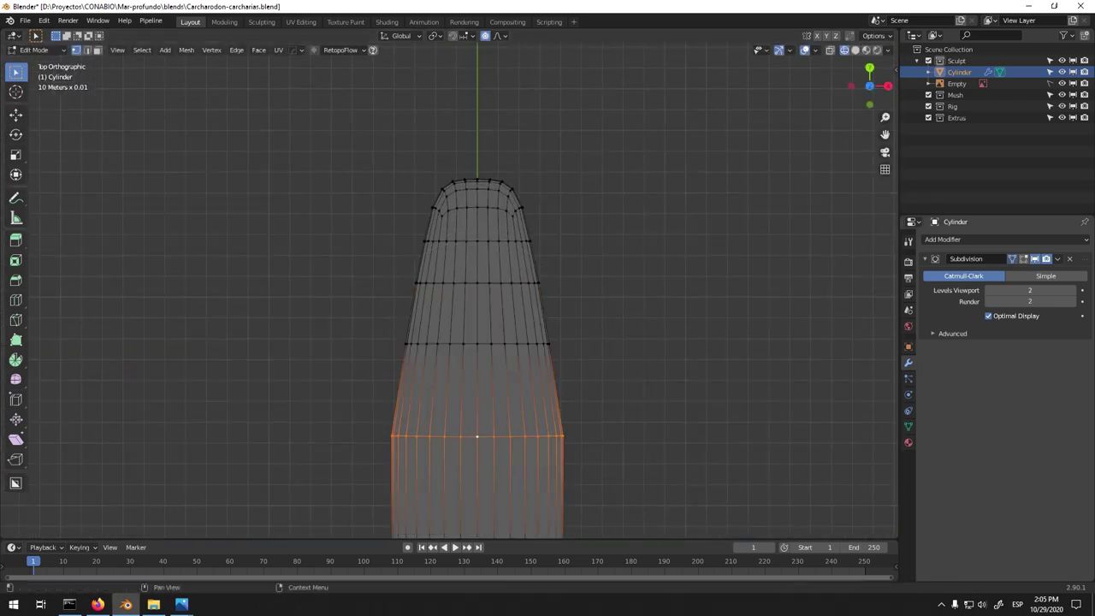
# - Check the body against the reference in solid shading, hide it, and add a cube
pyautogui.press('Tab')
pyautogui.press('KP_3')
pyautogui.scroll(2, 517, 291)
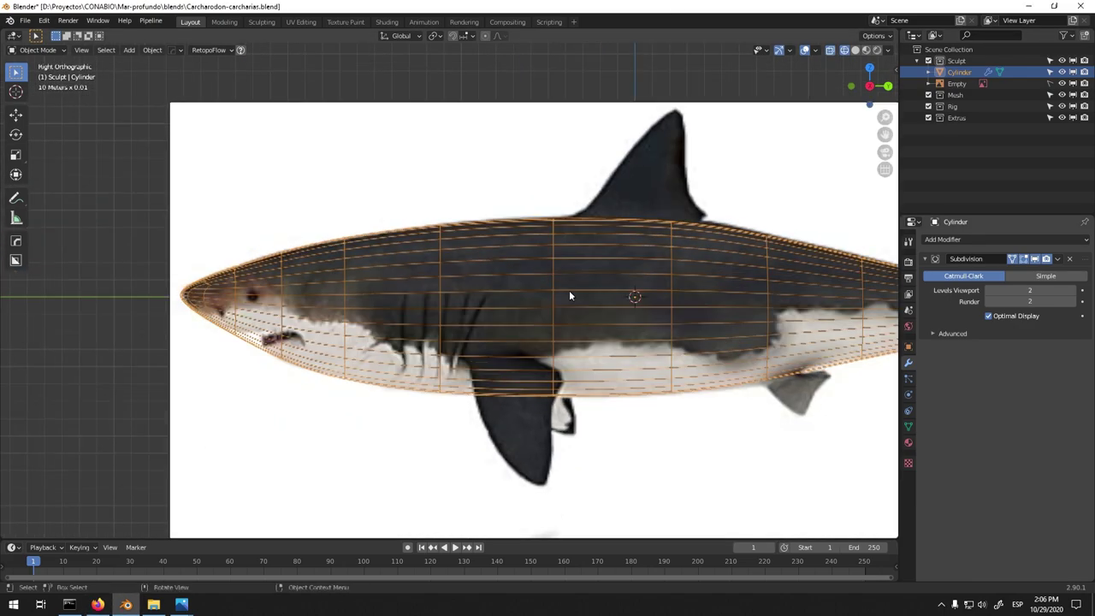
pyautogui.moveTo(522, 325); pyautogui.dragTo(625, 362, button='middle')
pyautogui.press('z')
pyautogui.click(643, 288)
pyautogui.press('KP_3')
pyautogui.press('h')
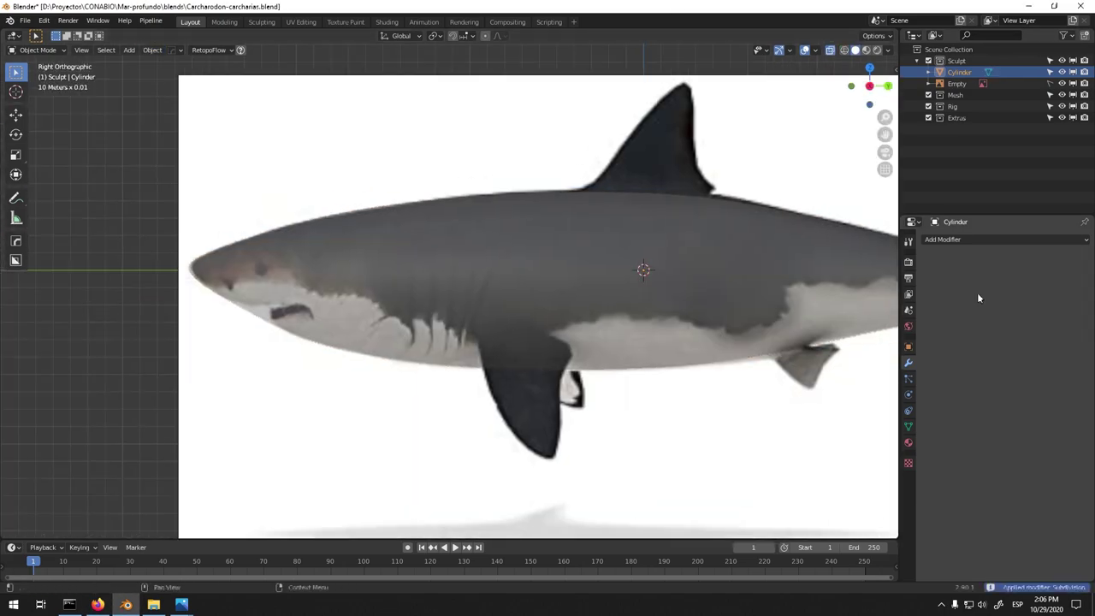
pyautogui.hotkey('shift', 'a')
pyautogui.click(685, 240)
# - Move the cube up over the dorsal fin and flatten it into a thin slab
pyautogui.keyDown('shift'); pyautogui.moveTo(594, 355); pyautogui.dragTo(534, 423, button='middle'); pyautogui.keyUp('shift')
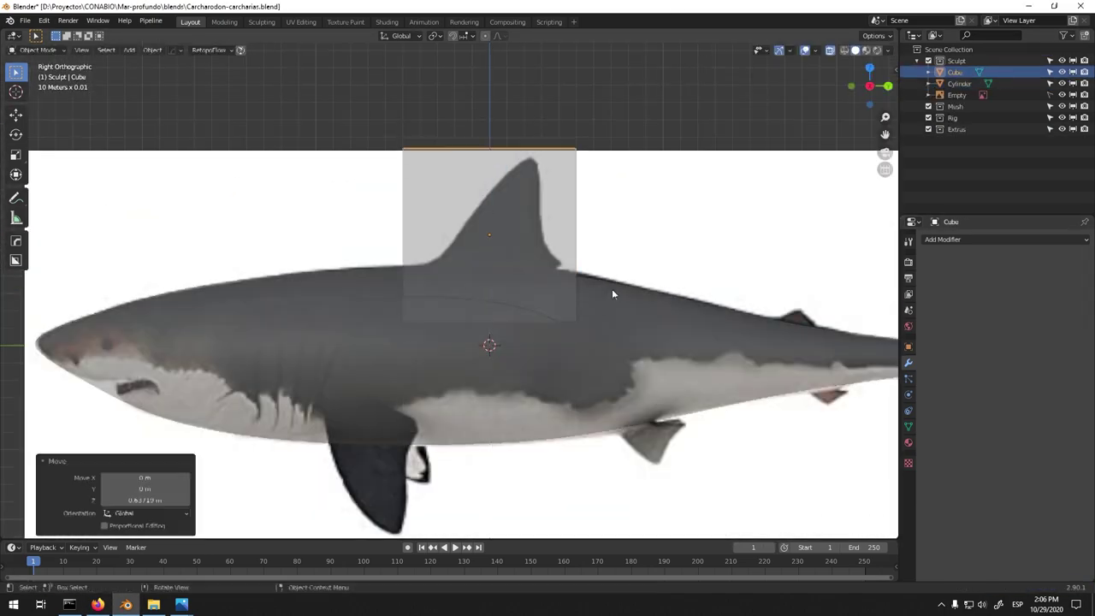
pyautogui.press('KP_1')
pyautogui.press('Tab')
pyautogui.press('s')
pyautogui.press('Return')
pyautogui.hotkey('alt', 'Tab')
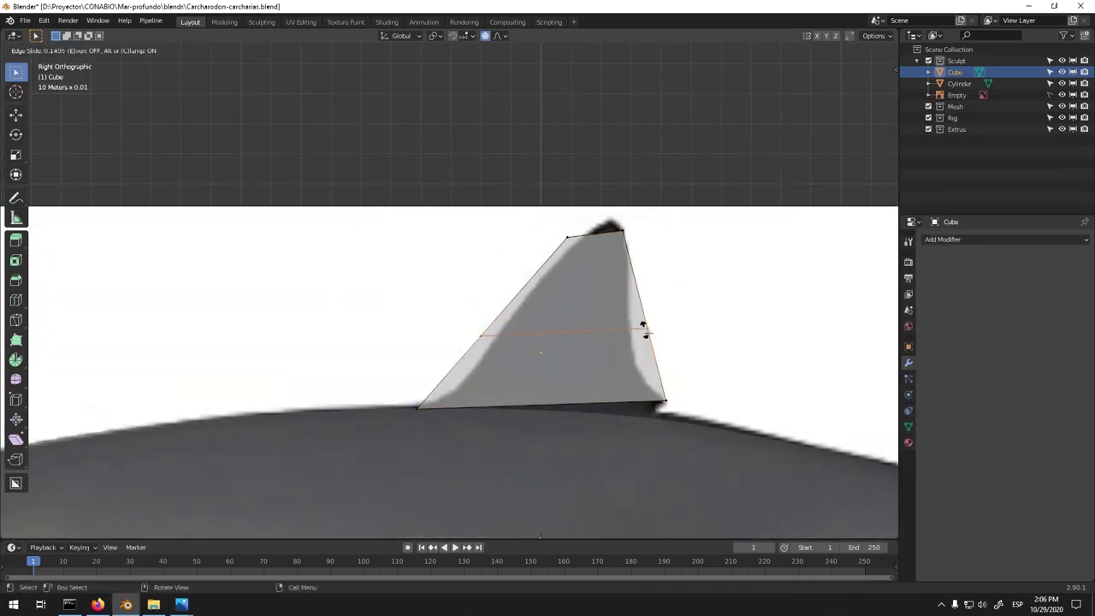
pyautogui.click(646, 332)
# - Add a Subdivision modifier, extrude the fin base, and add a vertical loop cut
pyautogui.hotkey('ctrl', '1')
pyautogui.press('e')
pyautogui.press('r')
pyautogui.click(681, 426)
pyautogui.hotkey('ctrl', 'r')
pyautogui.click(495, 349)
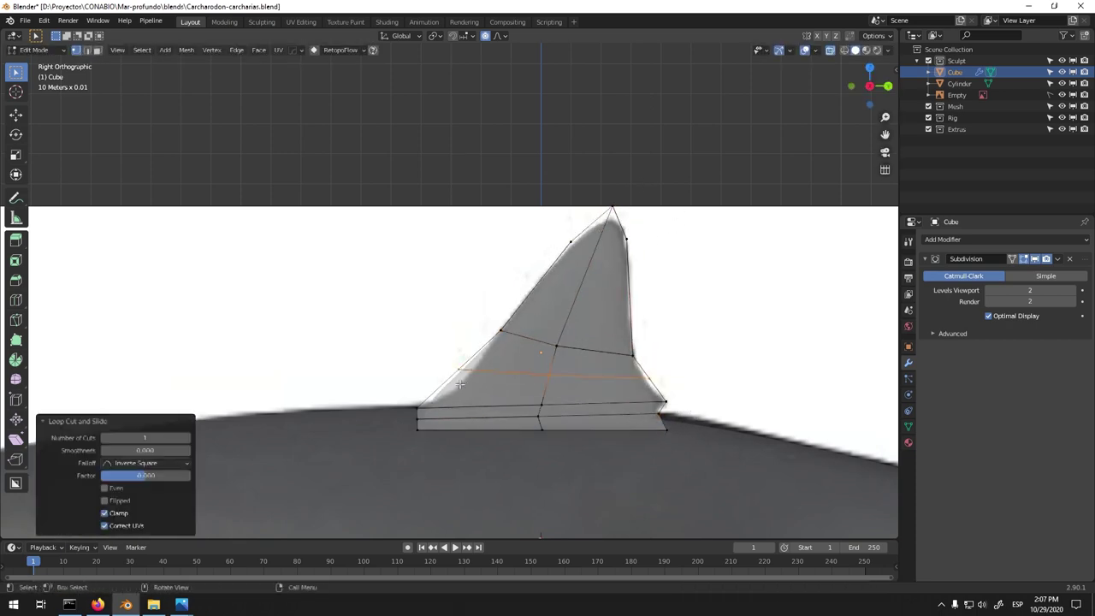
pyautogui.click(645, 332)
# - Rotate the fin in front view to sit correctly on the body
pyautogui.press('KP_1')
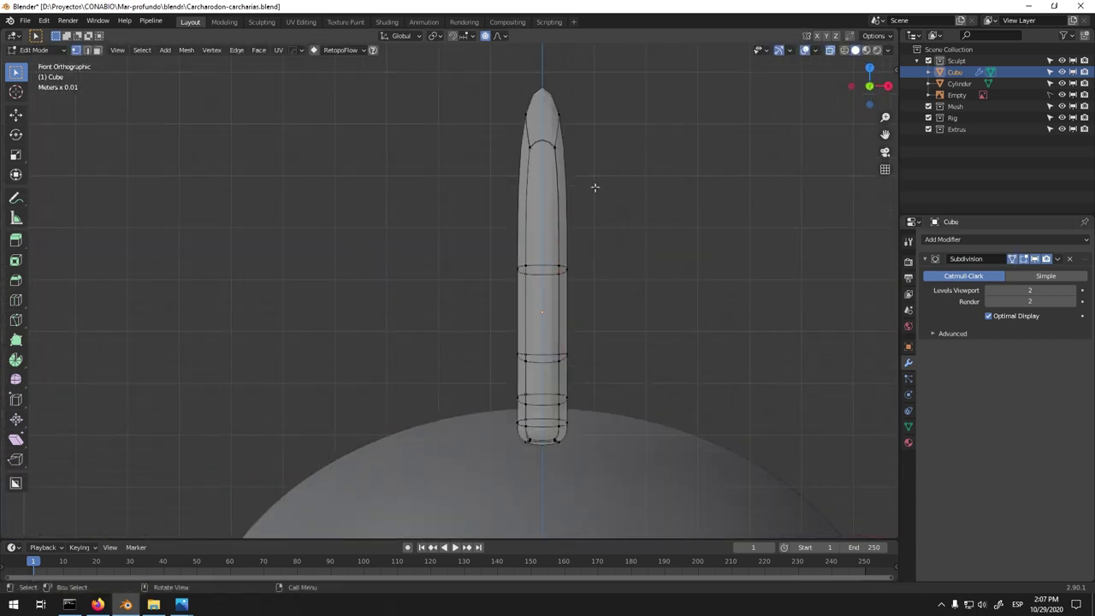
pyautogui.click(665, 366)
pyautogui.press('Tab')
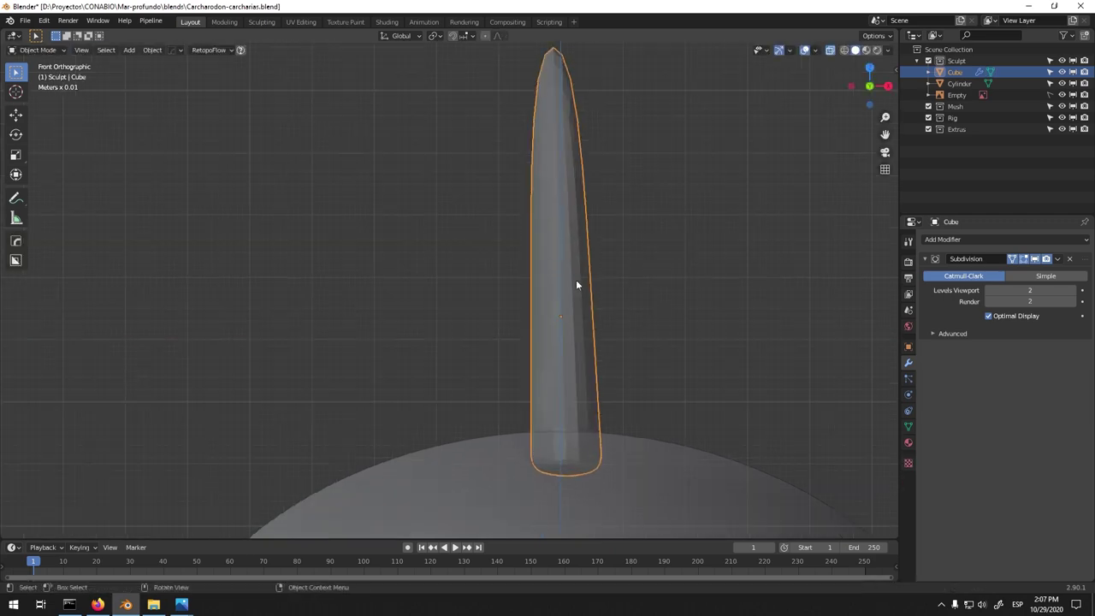
pyautogui.scroll(-3, 576, 279)
pyautogui.moveTo(562, 292); pyautogui.dragTo(556, 294, button='middle')
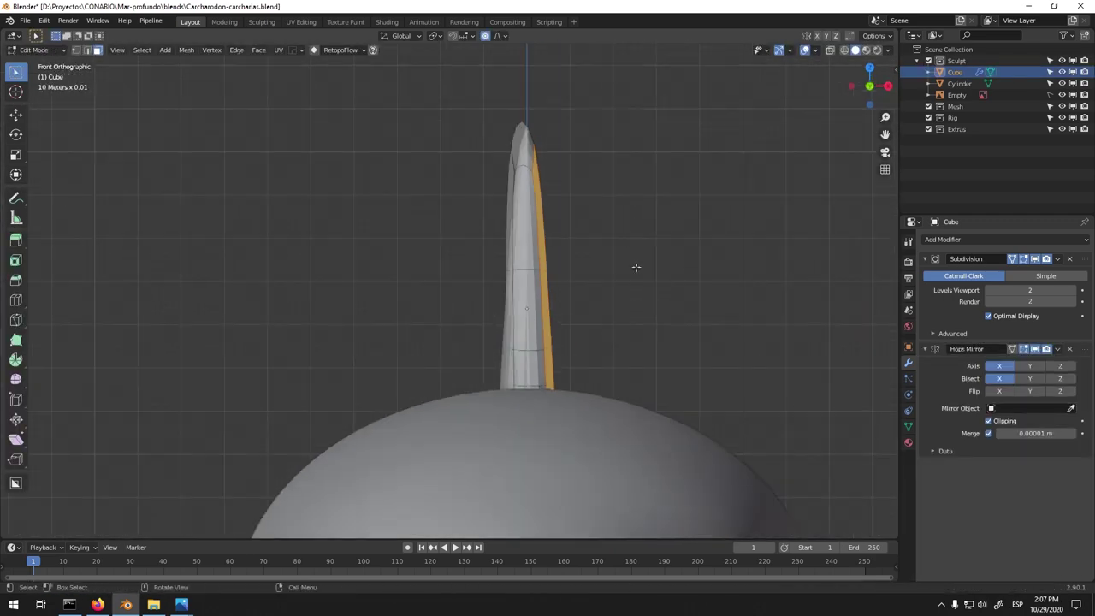
pyautogui.press('Tab')
pyautogui.click(687, 338)
pyautogui.press('Tab')
pyautogui.moveTo(606, 205); pyautogui.dragTo(505, 249, button='middle')
# - Move the fin's faces along X to thin it into a blade
pyautogui.press('Tab')
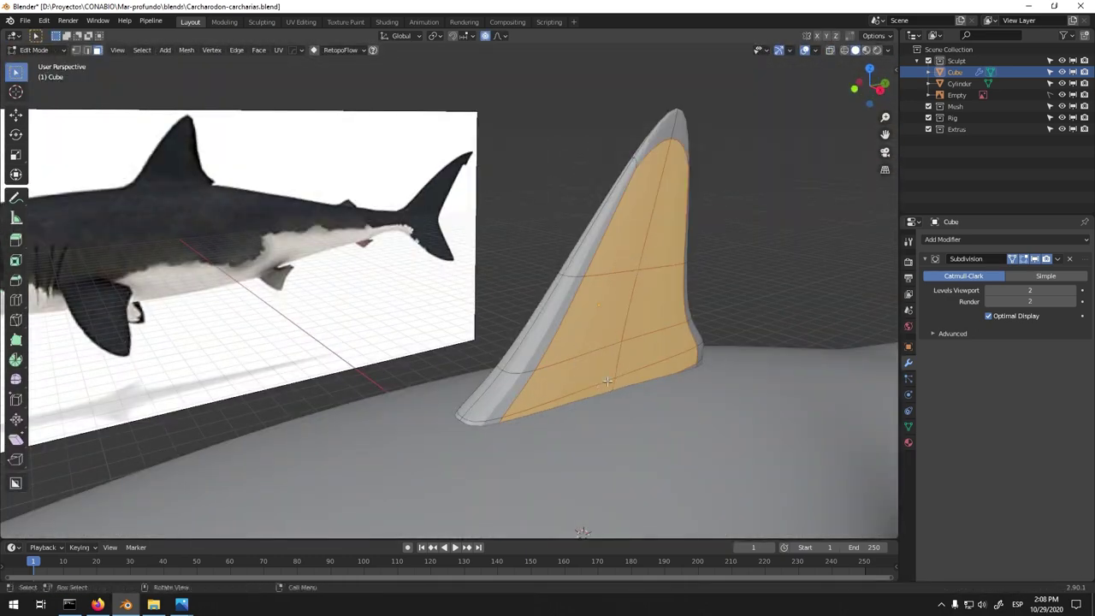
pyautogui.press('KP_1')
pyautogui.click(682, 345)
pyautogui.press('g')
pyautogui.press('x')
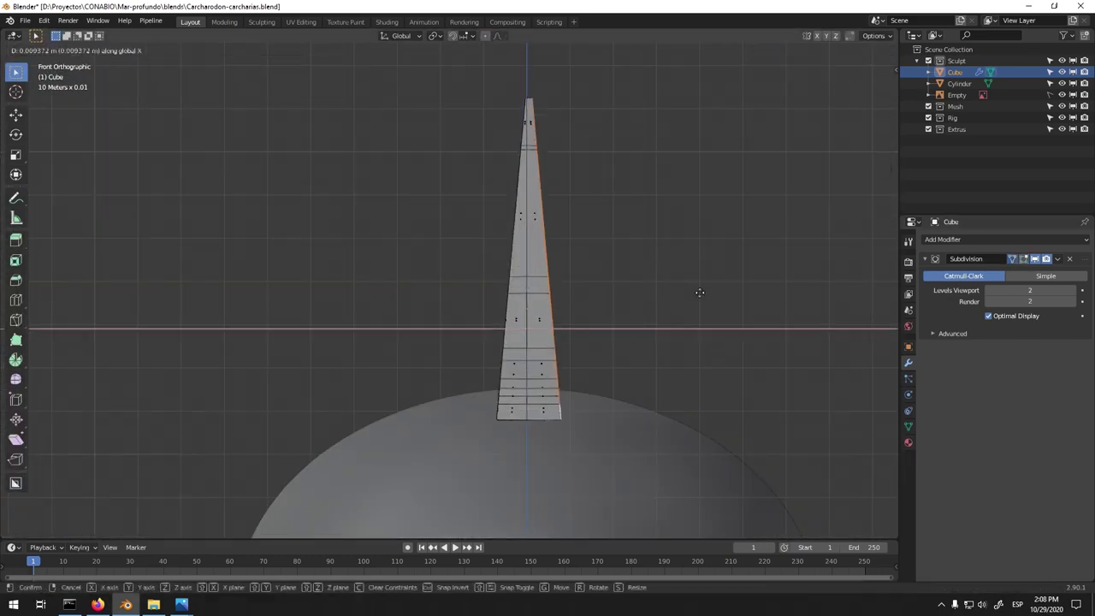
pyautogui.press('Escape')
pyautogui.press('Tab')
pyautogui.press('KP_3')
pyautogui.scroll(3, 593, 278)
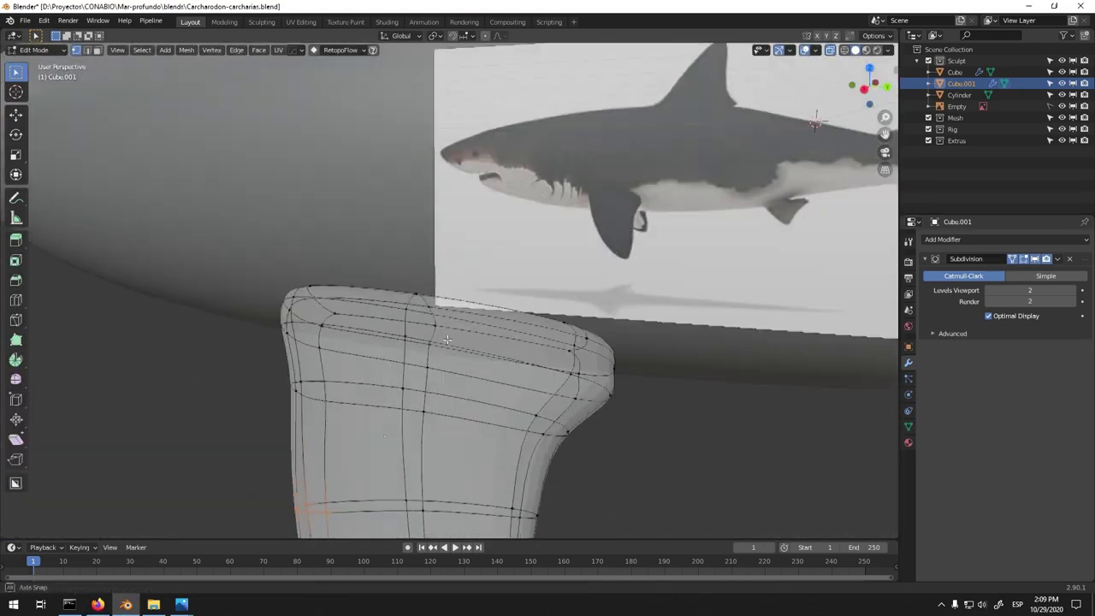
# - Extrude the pectoral fin root's top faces and reposition fin vertices toward the reference
pyautogui.keyDown('alt'); pyautogui.click(446, 341); pyautogui.keyUp('alt')
pyautogui.moveTo(447, 340)
pyautogui.mouseDown(button='middle')
pyautogui.moveTo(599, 342)
pyautogui.moveTo(587, 362)
pyautogui.mouseUp(button='middle')
pyautogui.press('e')
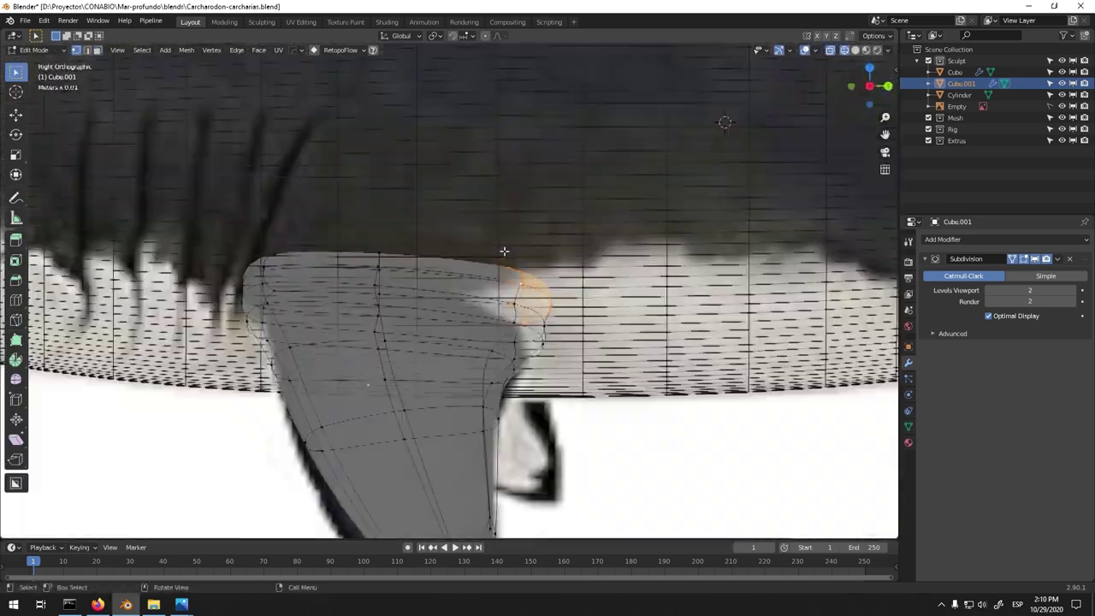
pyautogui.press('g')
pyautogui.click(521, 287)
pyautogui.moveTo(521, 288); pyautogui.dragTo(481, 414, button='middle')
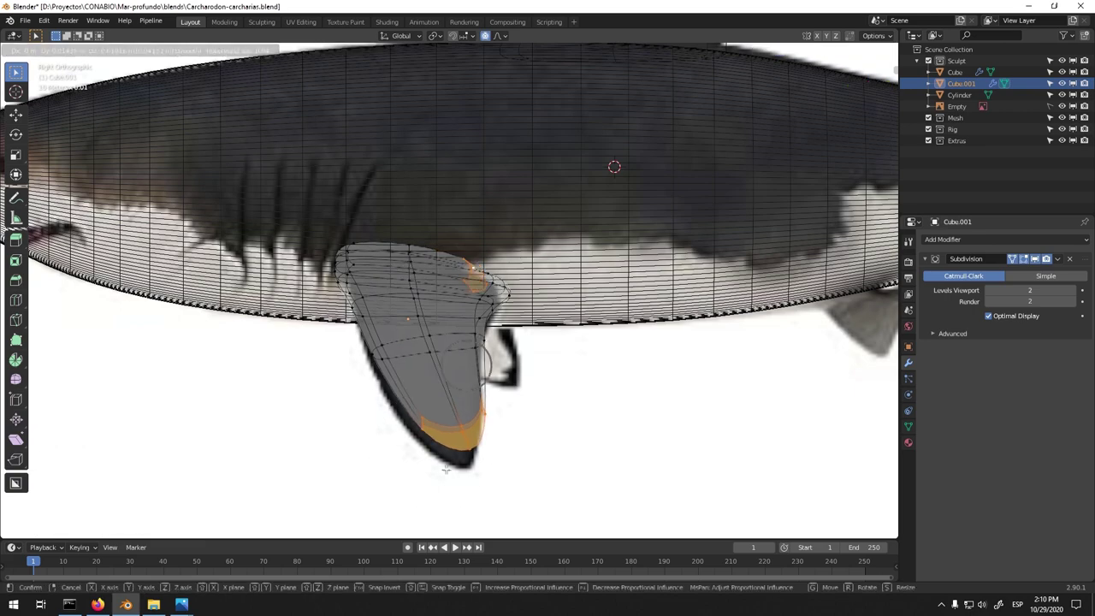
pyautogui.rightClick(342, 273)
pyautogui.click(383, 237)
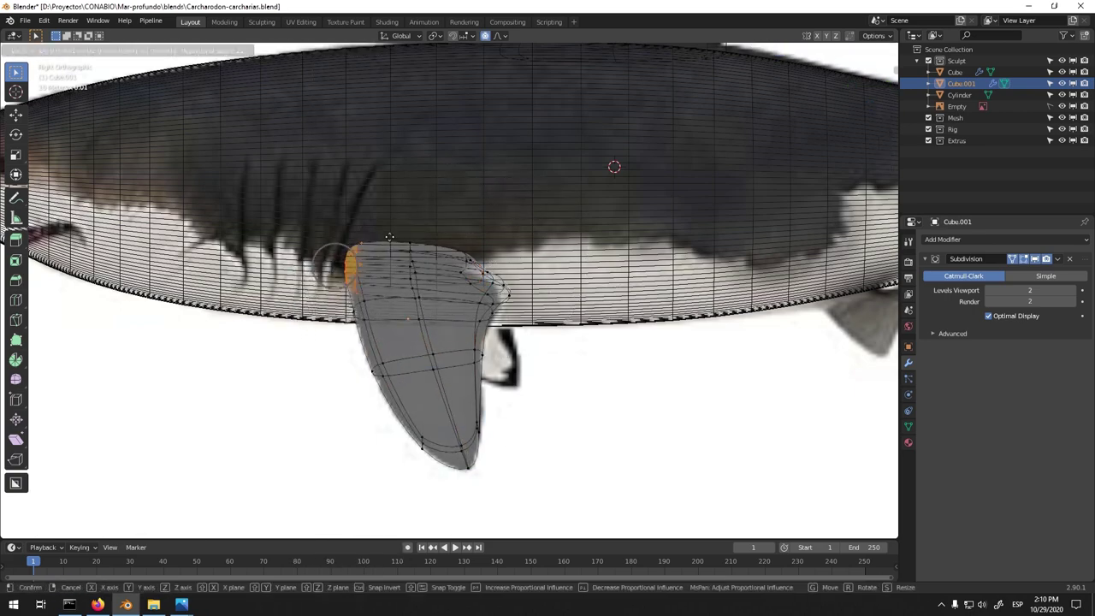
pyautogui.press('Escape')
pyautogui.press('Tab')
pyautogui.hotkey('shift', 's')
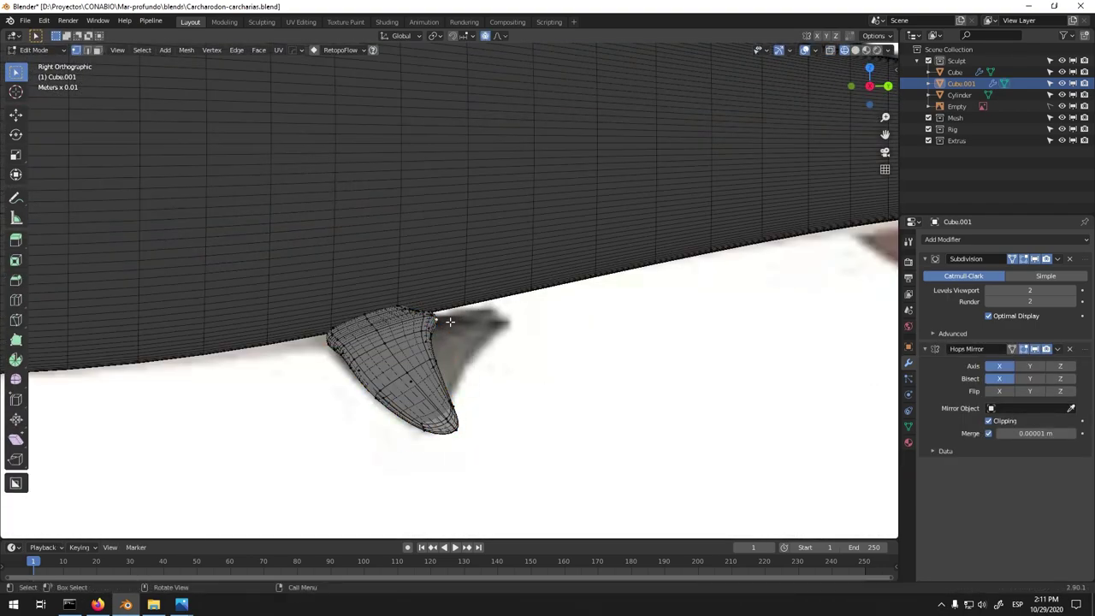
# - Move a face of the pectoral fin and rotate it on X to bend the fin
pyautogui.click(578, 325)
pyautogui.moveTo(578, 325)
pyautogui.mouseDown(button='middle')
pyautogui.moveTo(445, 417)
pyautogui.moveTo(474, 418)
pyautogui.mouseUp(button='middle')
pyautogui.click(445, 417)
pyautogui.moveTo(474, 418); pyautogui.dragTo(479, 411)
pyautogui.moveTo(361, 406)
pyautogui.mouseDown(button='middle')
pyautogui.moveTo(578, 380)
pyautogui.moveTo(585, 397)
pyautogui.moveTo(598, 385)
pyautogui.moveTo(311, 294)
pyautogui.mouseUp(button='middle')
pyautogui.press('r')
pyautogui.press('x')
pyautogui.scroll(3, 606, 368)
pyautogui.click(607, 368)
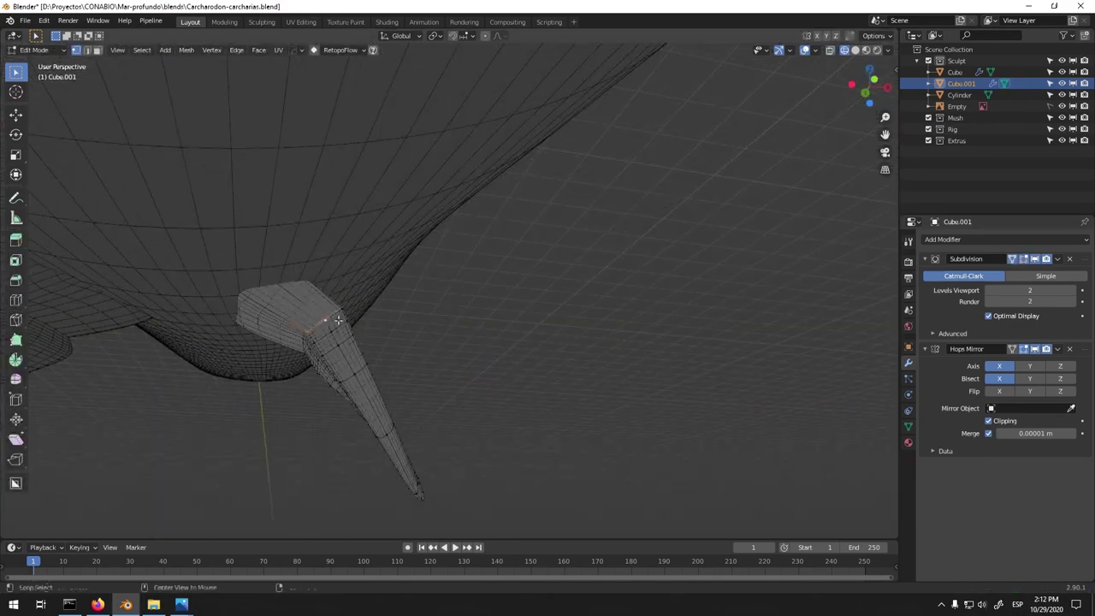
pyautogui.scroll(3, 312, 294)
pyautogui.scroll(2, 325, 325)
pyautogui.scroll(2, 342, 359)
pyautogui.scroll(2, 352, 383)
# - In local view, slide an edge loop across the fin into position
pyautogui.press('KP_Divide')
pyautogui.moveTo(401, 396); pyautogui.dragTo(521, 316, button='middle')
pyautogui.press('KP_1')
pyautogui.keyDown('alt'); pyautogui.click(500, 287); pyautogui.keyUp('alt')
pyautogui.press('g')
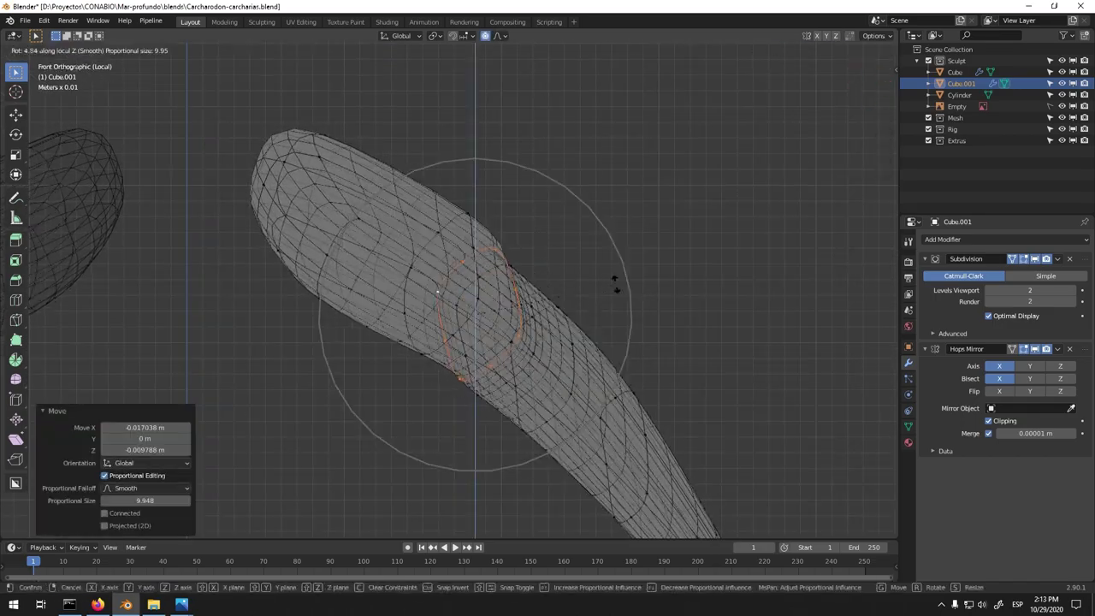
pyautogui.click(436, 255)
pyautogui.press('KP_Divide')
# - Pull the fin tip out with proportional falloff in side view
pyautogui.moveTo(513, 300); pyautogui.dragTo(570, 286, button='middle')
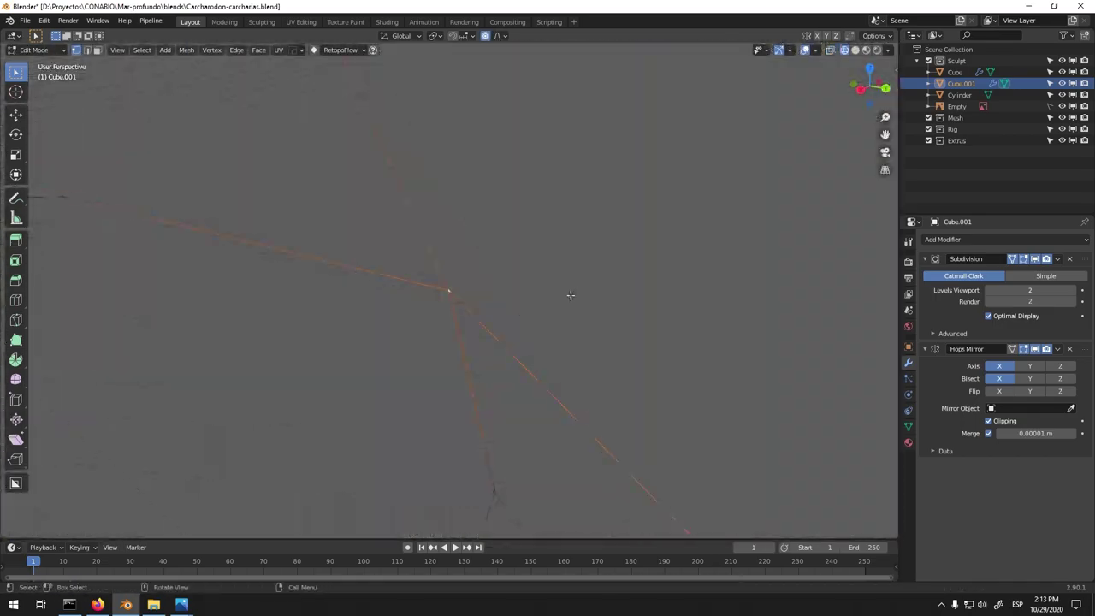
pyautogui.press('KP_3')
pyautogui.press('g')
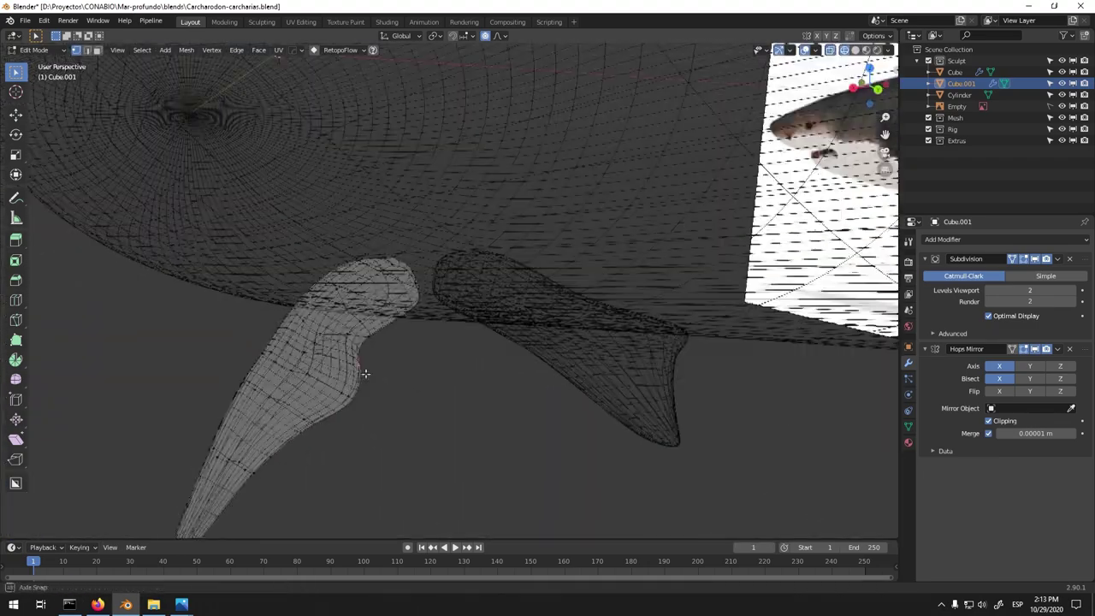
pyautogui.scroll(-4, 367, 146)
pyautogui.click(334, 313)
# - Duplicate the dorsal fin in place as a new object for the tail
pyautogui.press('KP_7')
pyautogui.press('g')
pyautogui.press('Escape')
pyautogui.press('Tab')
pyautogui.press('KP_3')
pyautogui.scroll(3, 205, 164)
pyautogui.click(205, 164)
pyautogui.hotkey('shift', 'd')
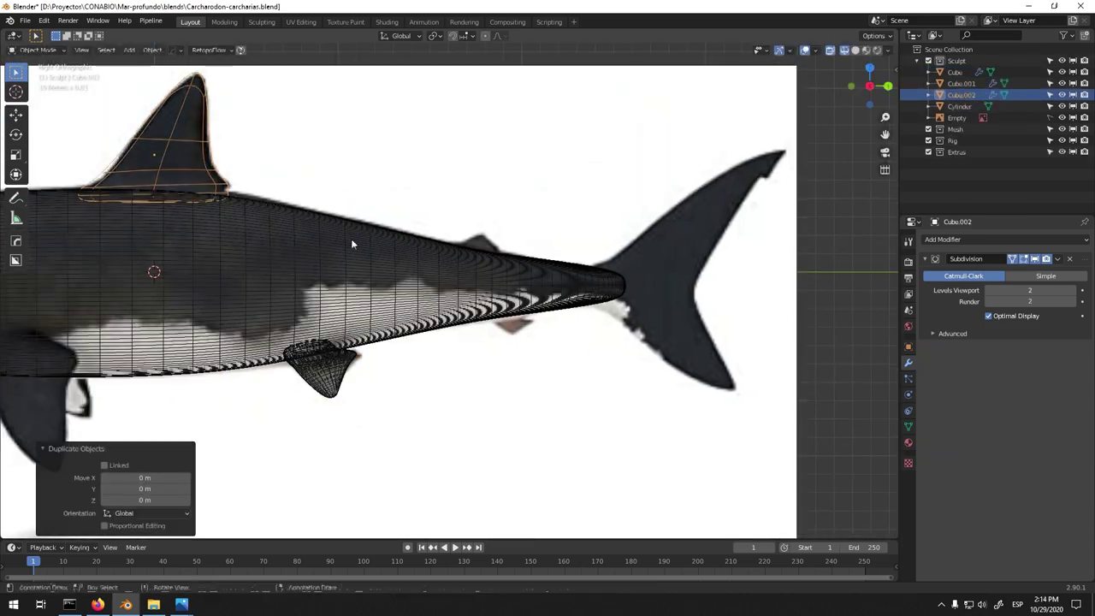
pyautogui.click(350, 238)
# - Extrude the copied fin's edge and move its tip vertices into the tail's upper lobe
pyautogui.press('Tab')
pyautogui.scroll(2, 535, 203)
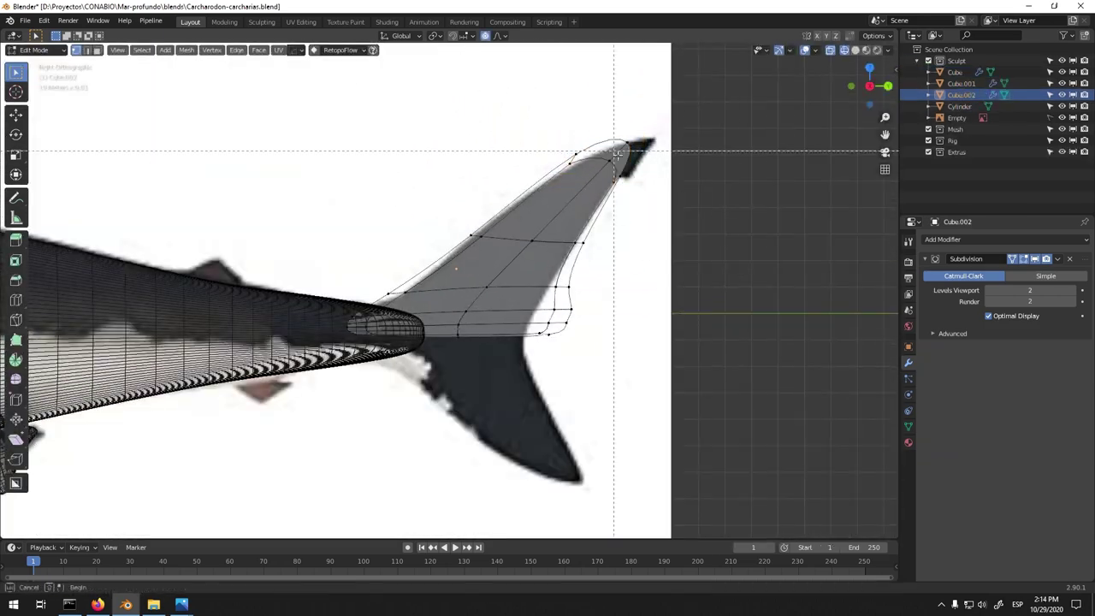
pyautogui.click(596, 271)
pyautogui.scroll(2, 598, 325)
pyautogui.press('c')
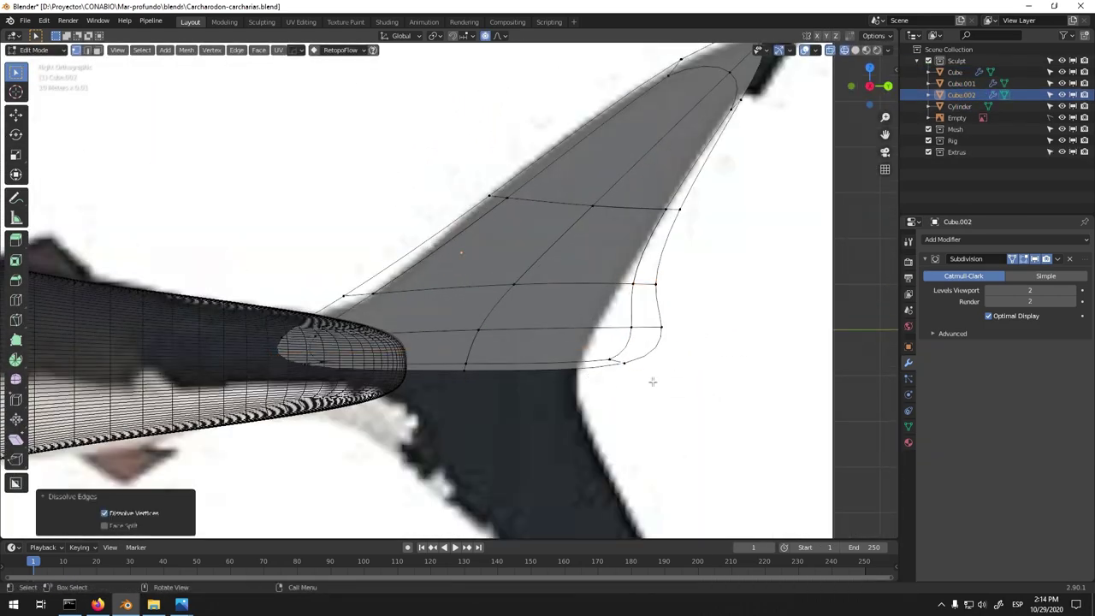
pyautogui.scroll(-2, 547, 283)
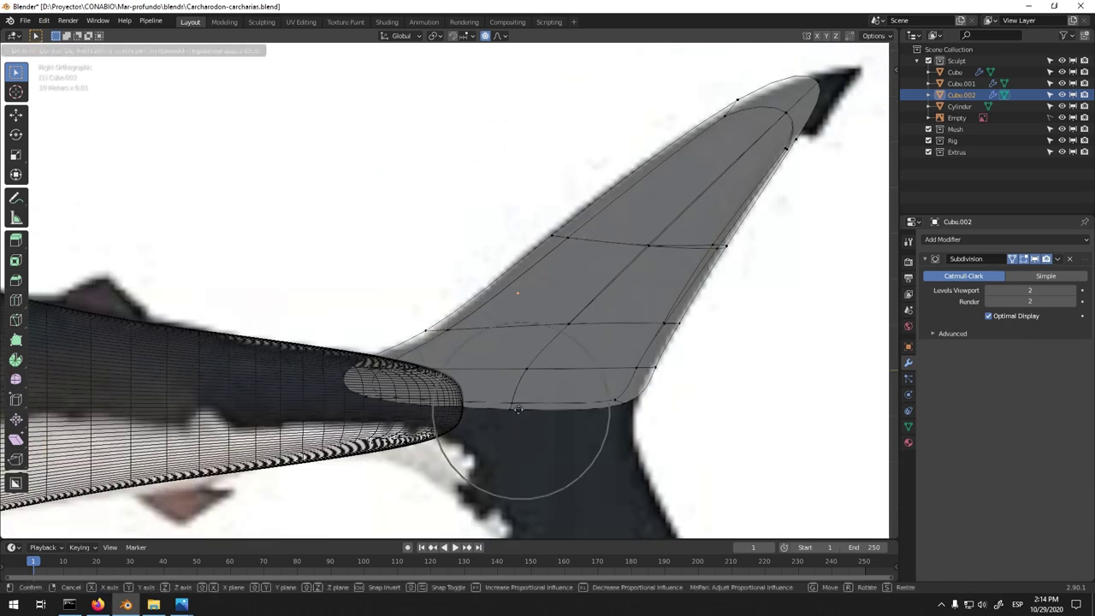
pyautogui.click(519, 410)
pyautogui.scroll(-3, 547, 342)
pyautogui.scroll(3, 684, 245)
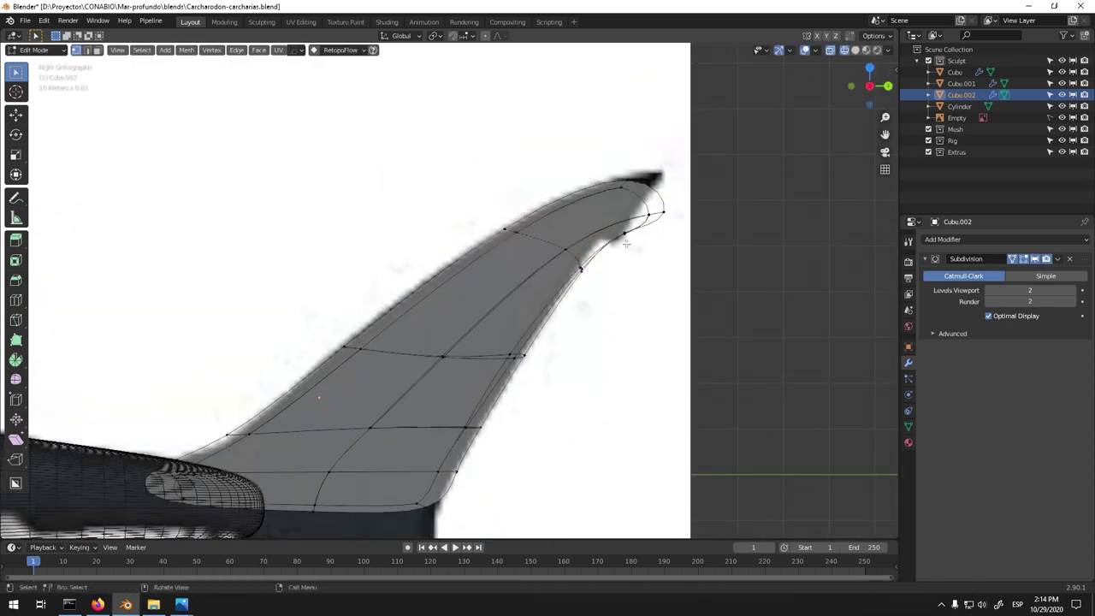
pyautogui.press('g')
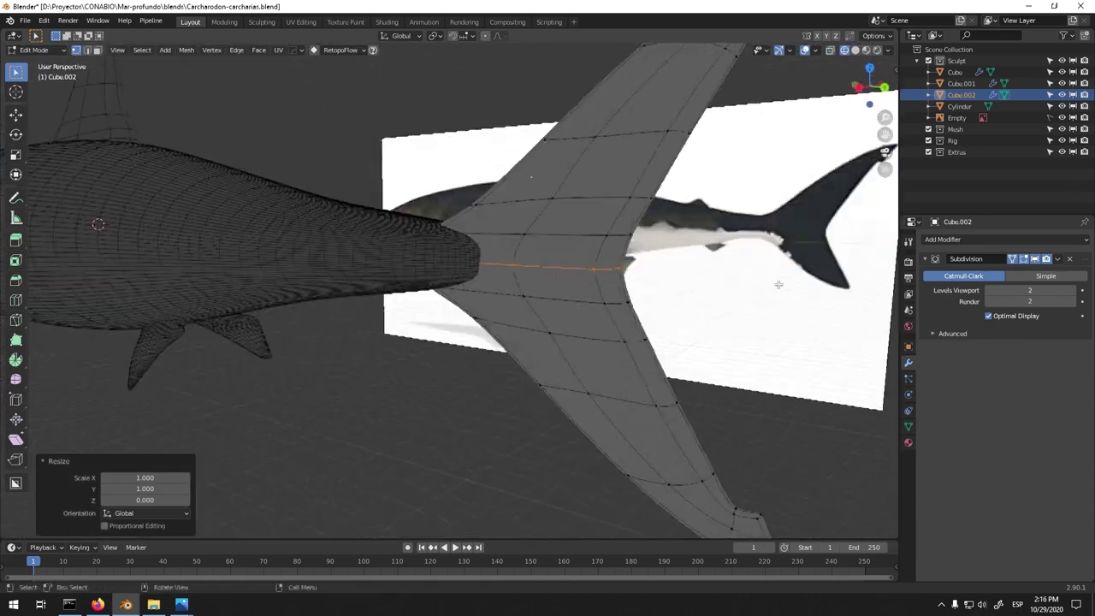
# - Shape the lower tail lobe, pulling its tip up and left with proportional falloff
pyautogui.hotkey('alt', 'z')
pyautogui.press('l')
pyautogui.press('l')
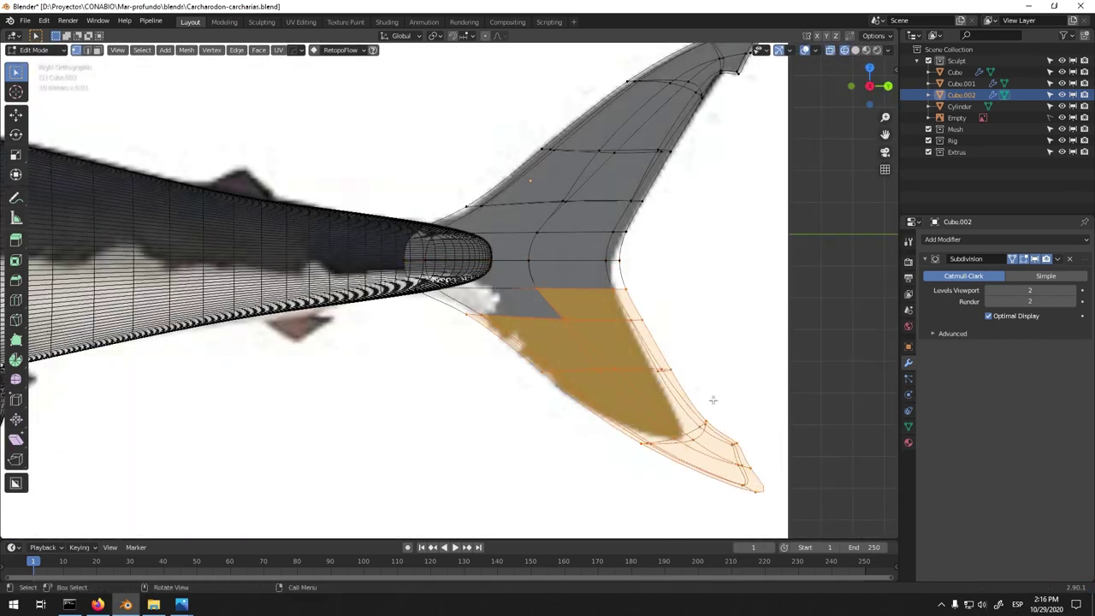
pyautogui.hotkey('alt', 'a')
pyautogui.press('Escape')
pyautogui.keyDown('alt'); pyautogui.click(643, 370); pyautogui.keyUp('alt')
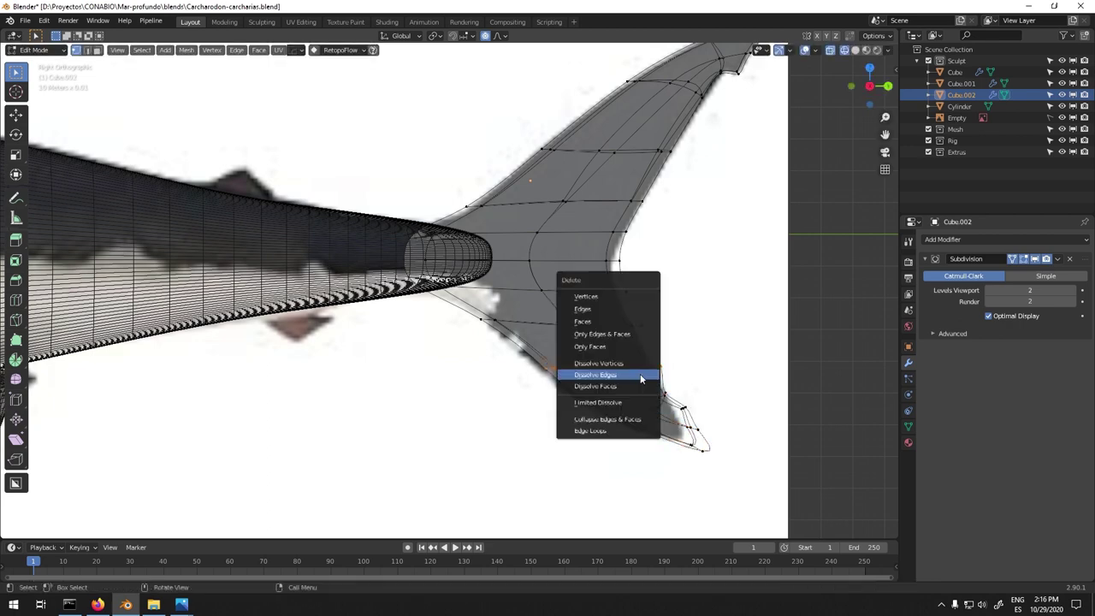
pyautogui.hotkey('ctrl', 'z')
pyautogui.click(616, 259)
pyautogui.press('g')
pyautogui.click(682, 432)
pyautogui.press('g')
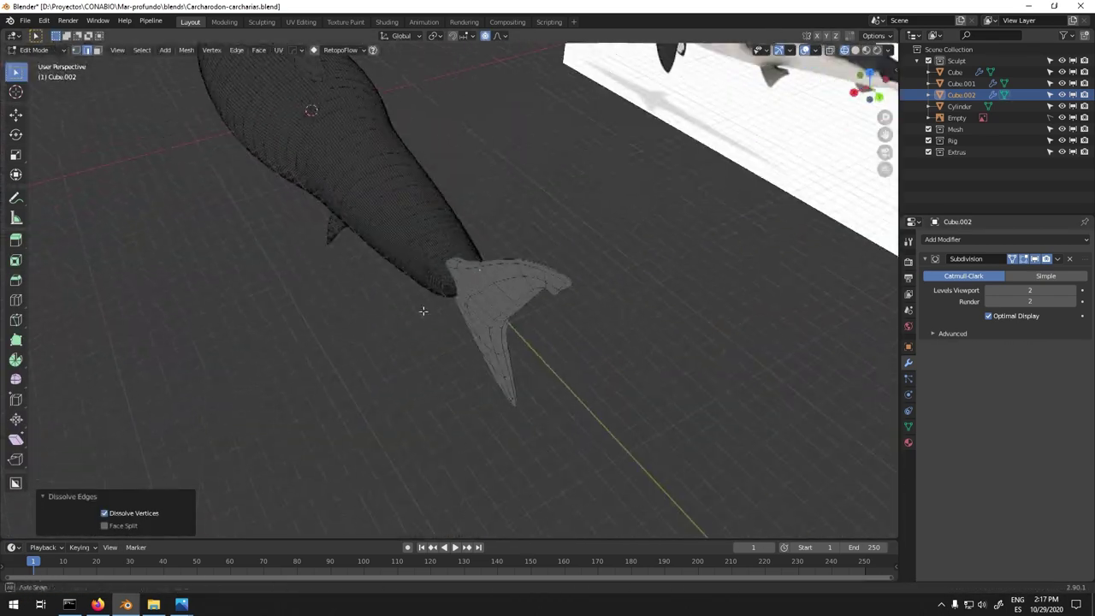
pyautogui.moveTo(466, 340); pyautogui.dragTo(453, 304, button='middle')
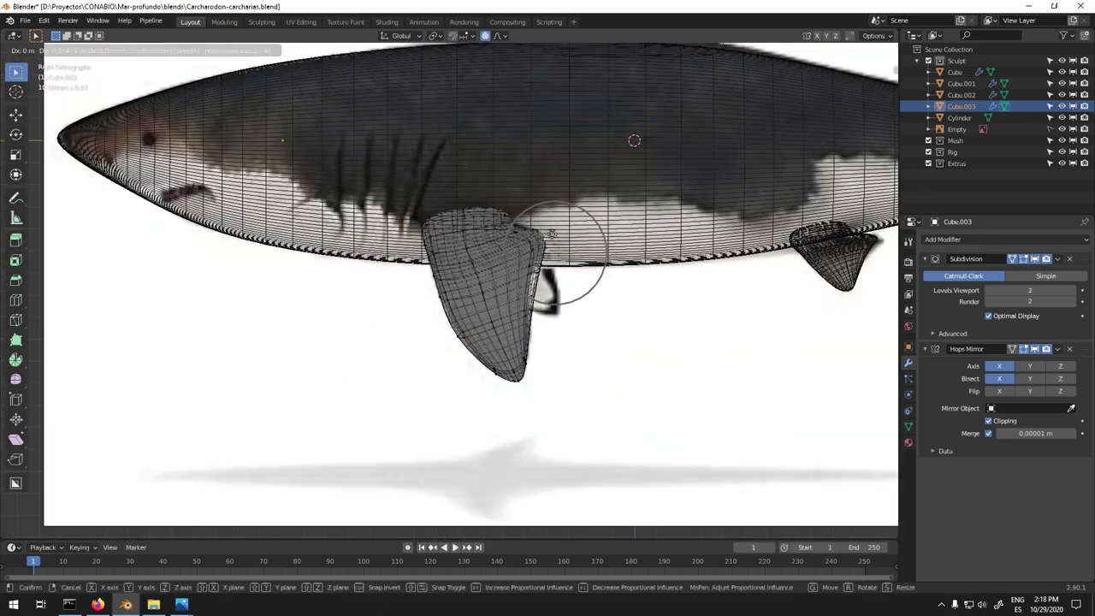
# - Rotate the lower part of the pectoral fin to match the photo outline
pyautogui.press('KP_1')
pyautogui.press('c')
pyautogui.click(615, 291)
pyautogui.press('Escape')
pyautogui.press('r')
pyautogui.click(726, 243)
pyautogui.moveTo(727, 243)
pyautogui.mouseDown(button='middle')
pyautogui.moveTo(684, 294)
pyautogui.moveTo(706, 286)
pyautogui.mouseUp(button='middle')
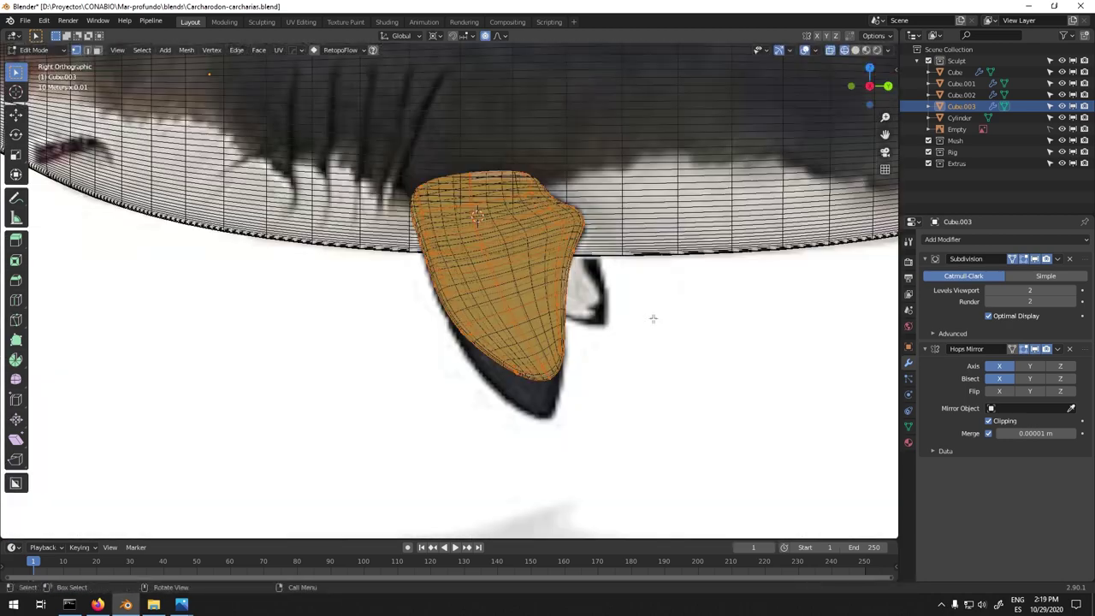
pyautogui.press('r')
pyautogui.click(692, 374)
pyautogui.moveTo(692, 374); pyautogui.dragTo(651, 219, button='middle')
# - In Object Mode, duplicate the pectoral fin as a new copy for the tail area
pyautogui.press('Tab')
pyautogui.press('KP_3')
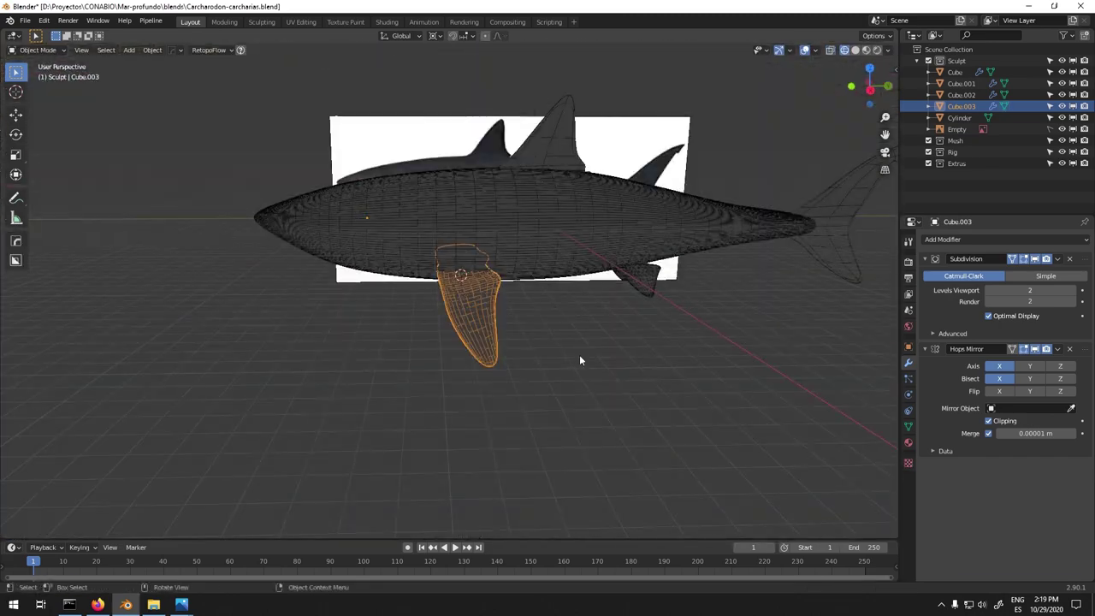
pyautogui.scroll(4, 717, 281)
pyautogui.hotkey('shift', 'd')
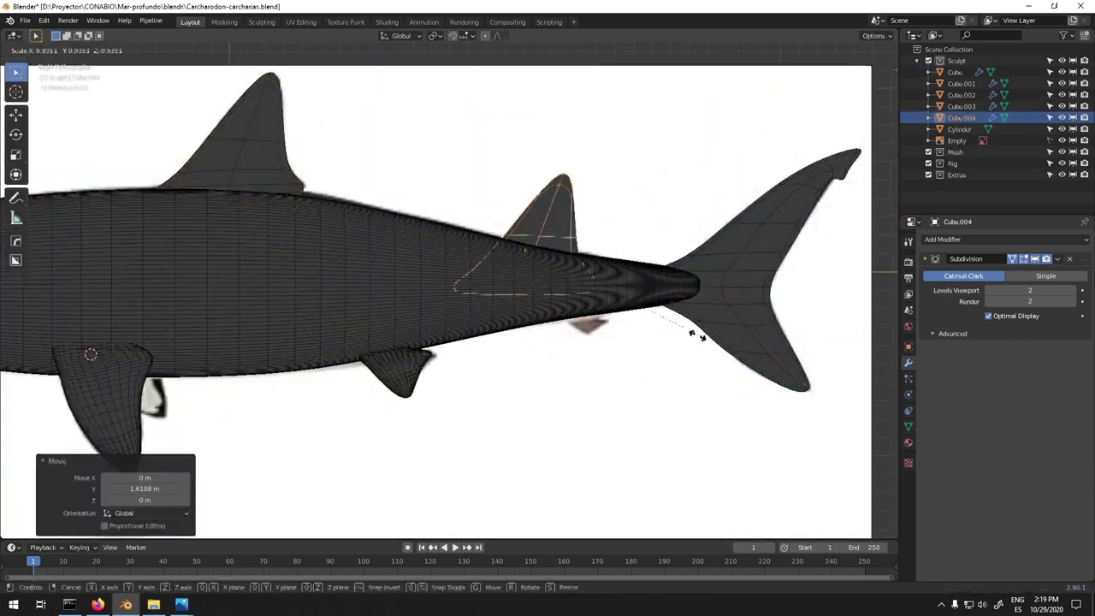
# - Lower the copied fin's bottom edge loop into the body and narrow its width along X
pyautogui.press('KP_Decimal')
pyautogui.press('Tab')
pyautogui.press('g')
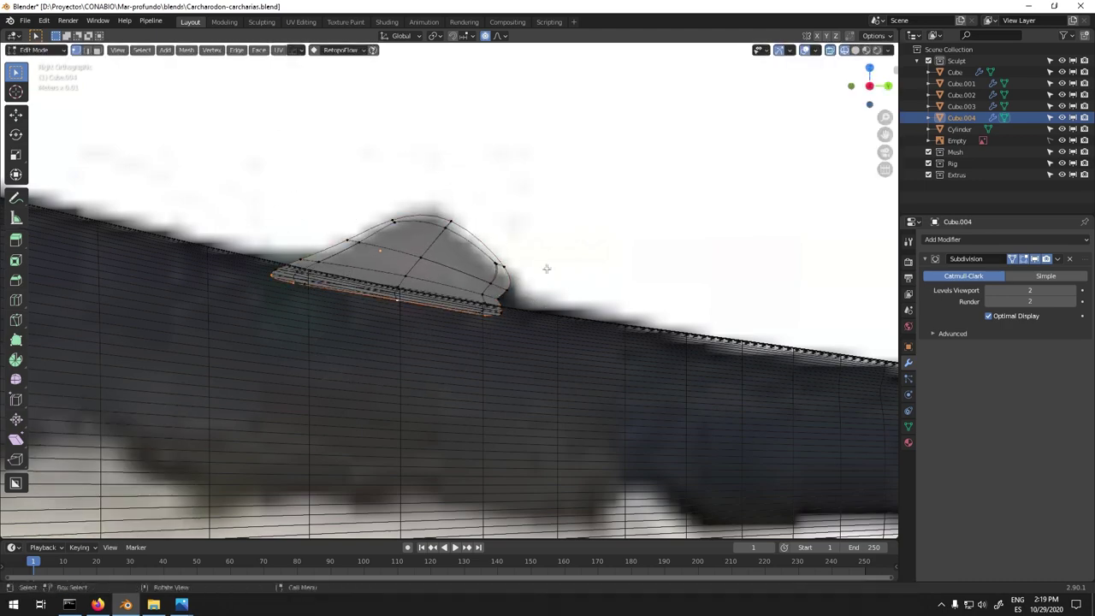
pyautogui.press('Escape')
pyautogui.press('g')
pyautogui.click(440, 254)
pyautogui.moveTo(440, 255); pyautogui.dragTo(519, 326, button='middle')
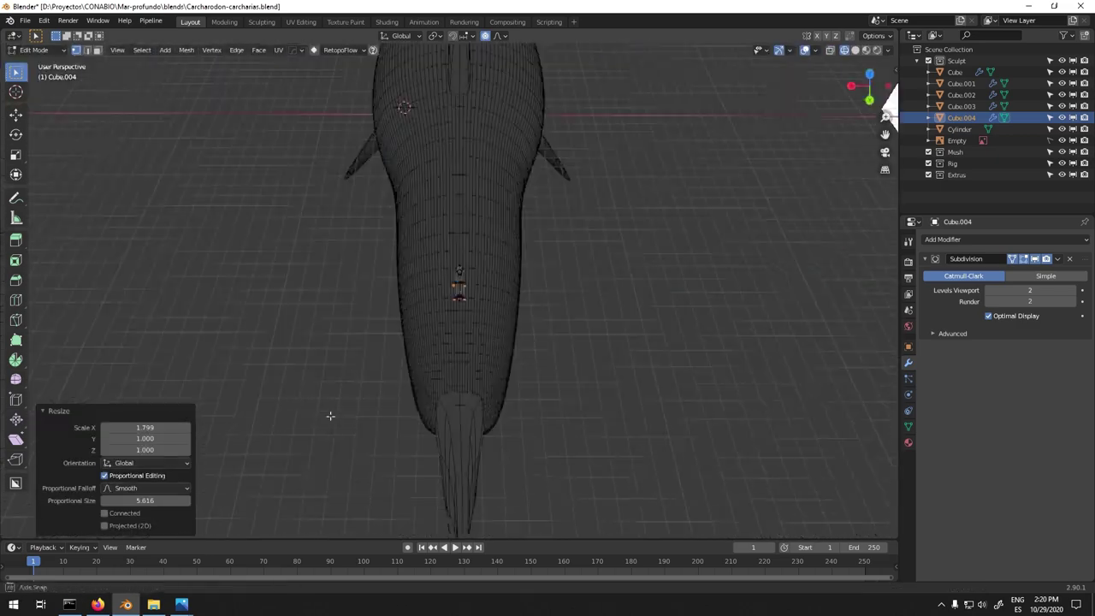
pyautogui.scroll(-2, 478, 391)
pyautogui.press('s')
pyautogui.press('x')
pyautogui.click(457, 434)
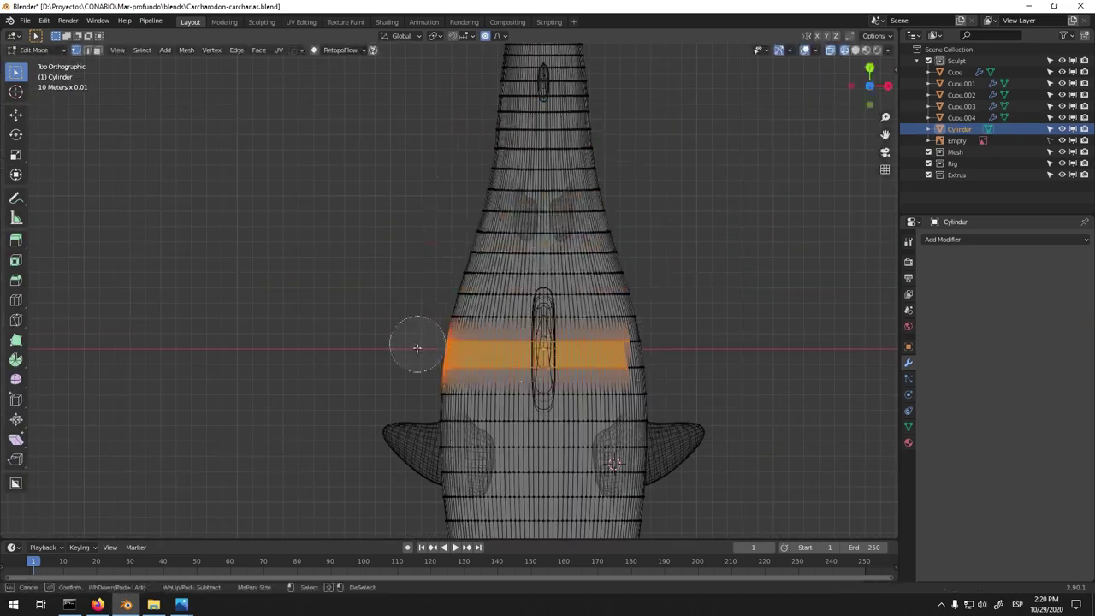
# - Narrow a mid-section band of the Cylinder body along X to 0.91, then duplicate the small fin
pyautogui.press('s')
pyautogui.press('x')
pyautogui.click(680, 346)
pyautogui.press('s')
pyautogui.press('x')
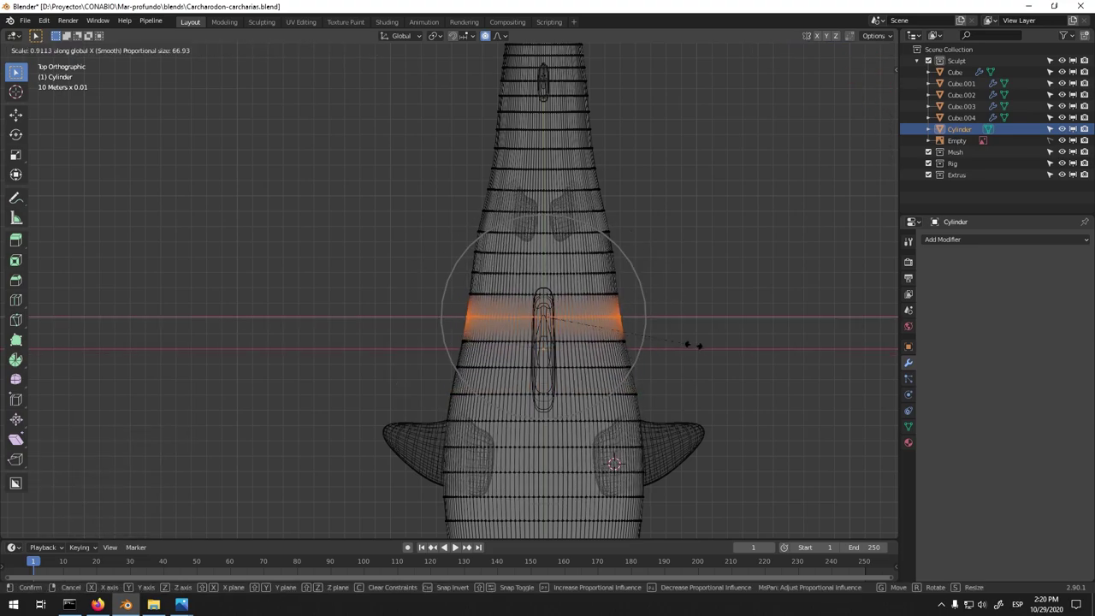
pyautogui.click(693, 345)
pyautogui.moveTo(693, 344); pyautogui.dragTo(638, 314, button='middle')
pyautogui.hotkey('shift', 'd')
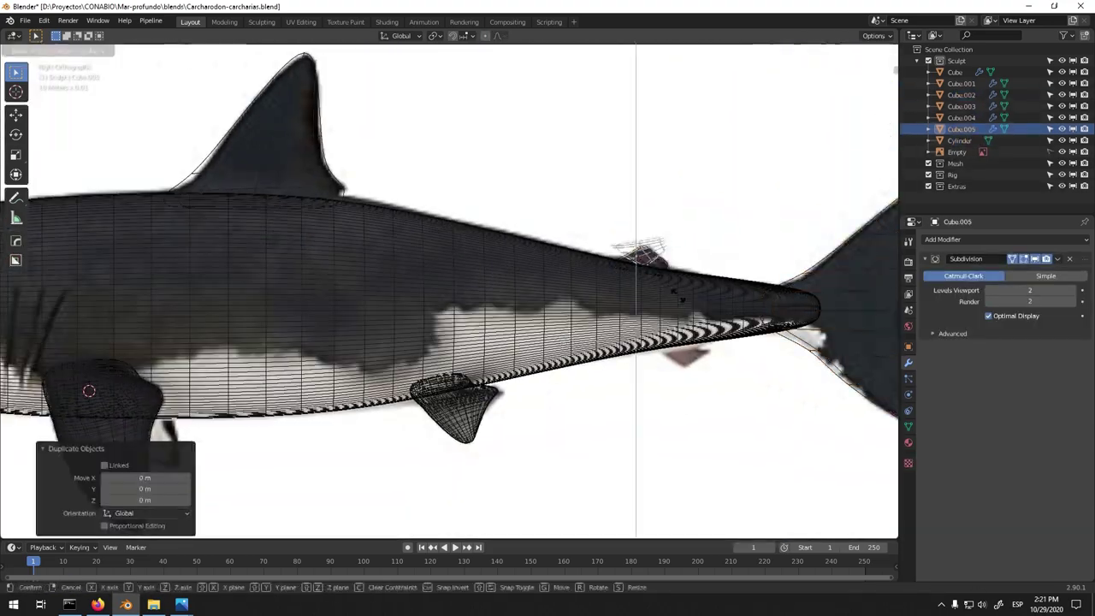
# - Move the new fin copy, review the reference shark photos, and frame the snout
pyautogui.press('g')
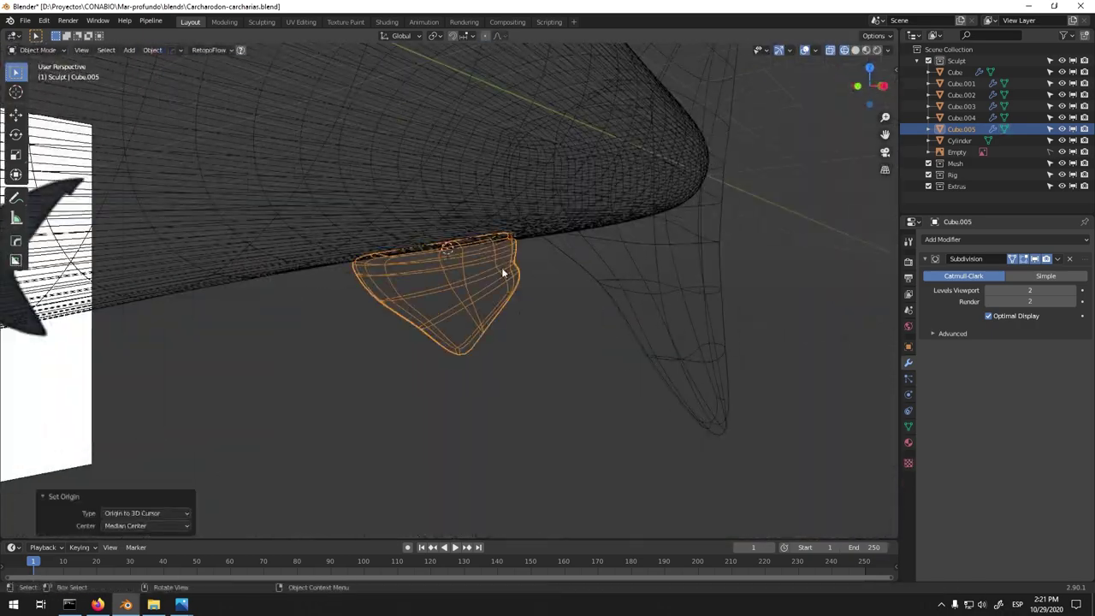
pyautogui.press('Right')
pyautogui.press('Right')
pyautogui.press('Right')
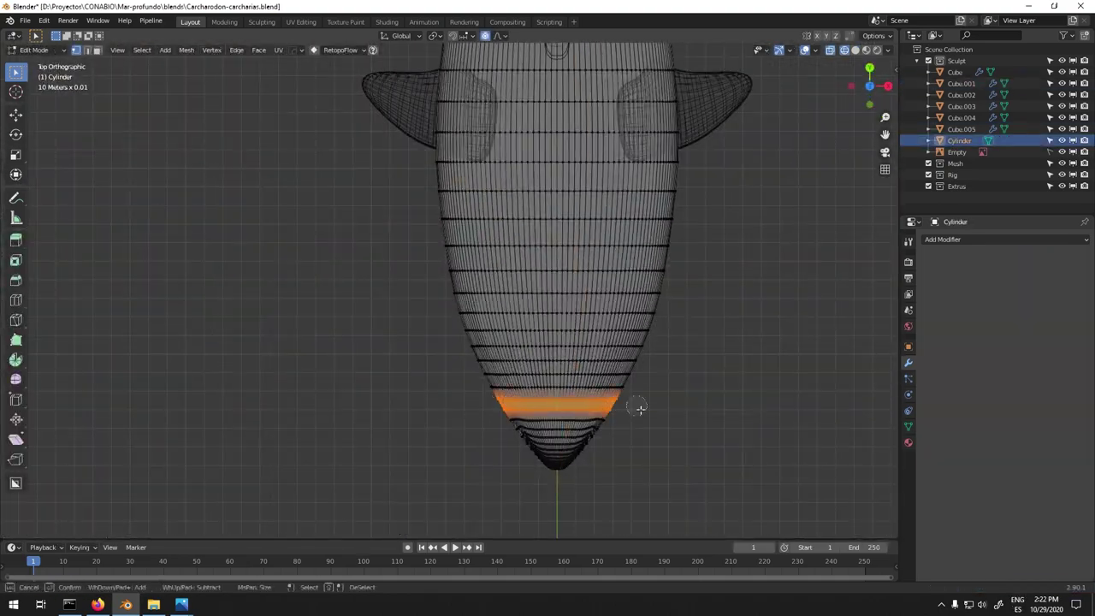
pyautogui.scroll(-5, 640, 408)
pyautogui.moveTo(548, 410); pyautogui.dragTo(696, 299, button='middle')
pyautogui.press('Escape')
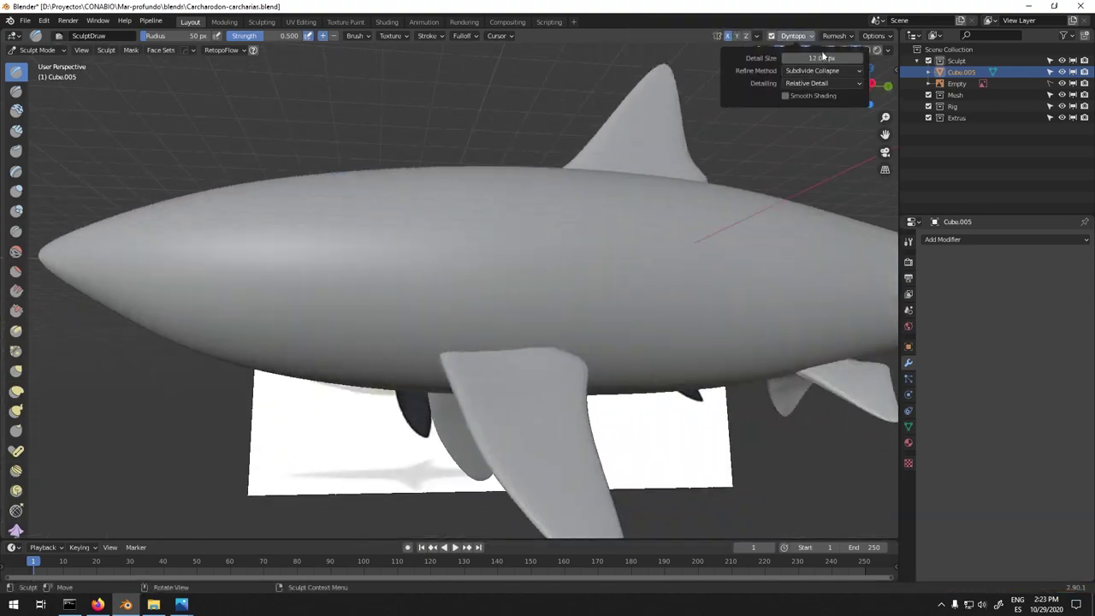
# - Zoom in on the combined Carcharodon-carcharias sculpt object
pyautogui.scroll(3, 538, 263)
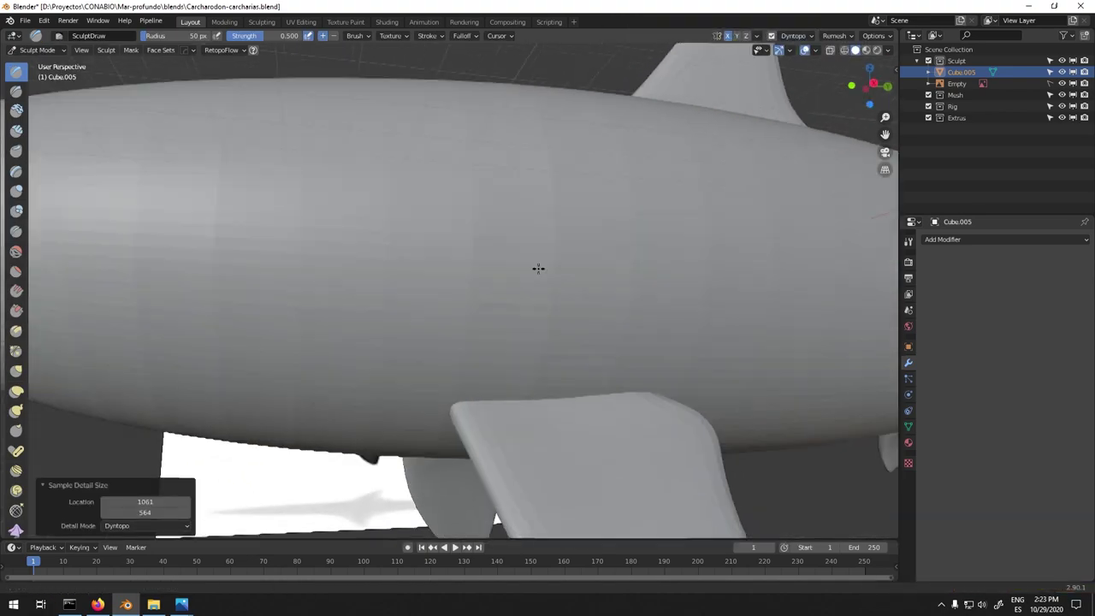
pyautogui.scroll(2, 485, 269)
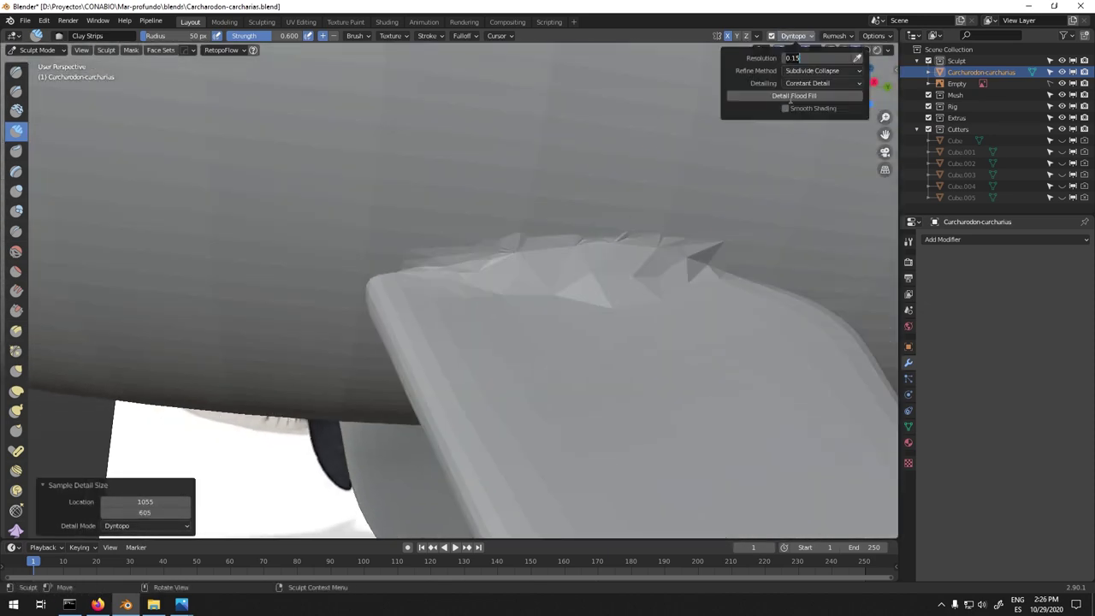
# - Build up the fin root with Clay Strips and review the brush, sculpt and remesh settings
pyautogui.moveTo(535, 276); pyautogui.dragTo(627, 274)
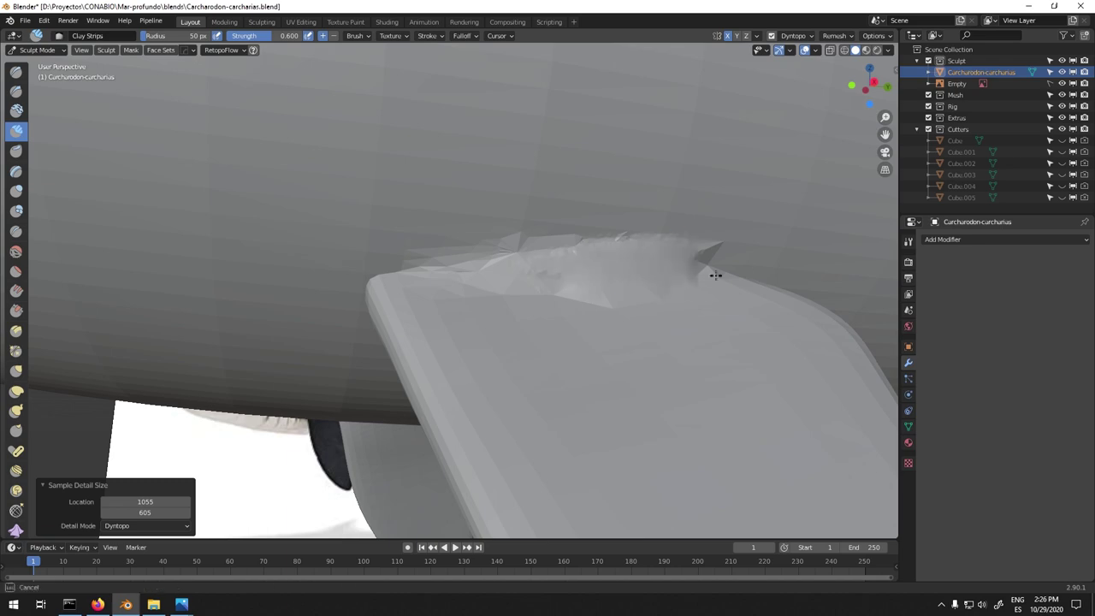
pyautogui.moveTo(415, 272)
pyautogui.mouseDown(button='middle')
pyautogui.moveTo(513, 161)
pyautogui.moveTo(539, 147)
pyautogui.mouseUp(button='middle')
pyautogui.moveTo(532, 289); pyautogui.dragTo(535, 310, button='middle')
pyautogui.moveTo(410, 284)
pyautogui.mouseDown(button='middle')
pyautogui.moveTo(362, 256)
pyautogui.moveTo(454, 286)
pyautogui.moveTo(452, 191)
pyautogui.moveTo(594, 200)
pyautogui.moveTo(587, 186)
pyautogui.moveTo(484, 140)
pyautogui.moveTo(597, 166)
pyautogui.moveTo(667, 203)
pyautogui.moveTo(484, 243)
pyautogui.moveTo(547, 264)
pyautogui.moveTo(629, 317)
pyautogui.moveTo(289, 251)
pyautogui.moveTo(550, 239)
pyautogui.moveTo(499, 129)
pyautogui.moveTo(701, 93)
pyautogui.moveTo(714, 160)
pyautogui.mouseUp(button='middle')
pyautogui.click(428, 35)
pyautogui.moveTo(356, 35)
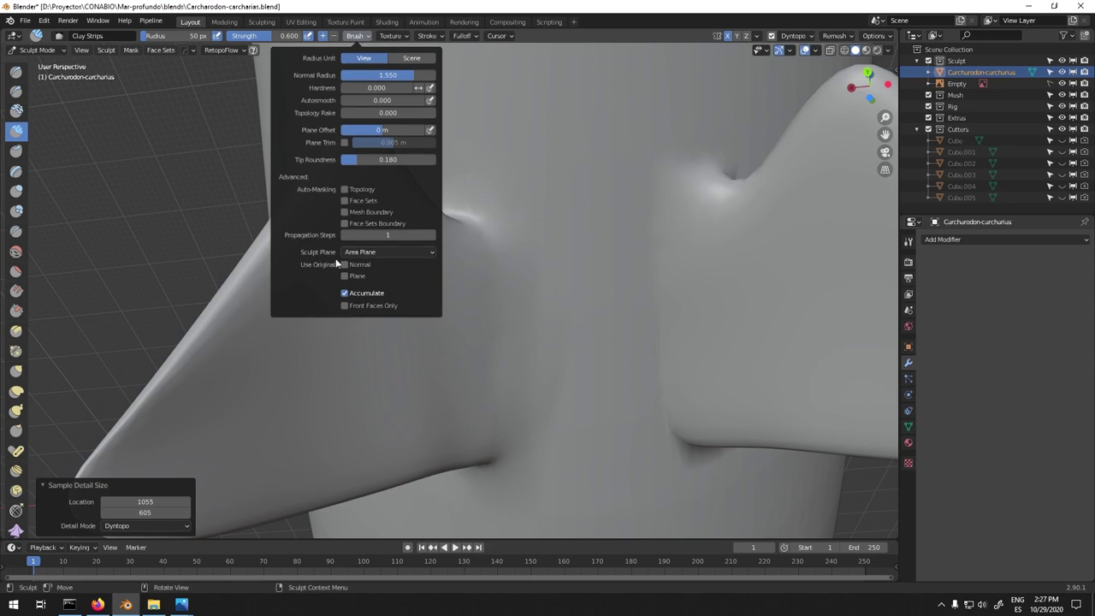
pyautogui.click(106, 49)
pyautogui.click(793, 35)
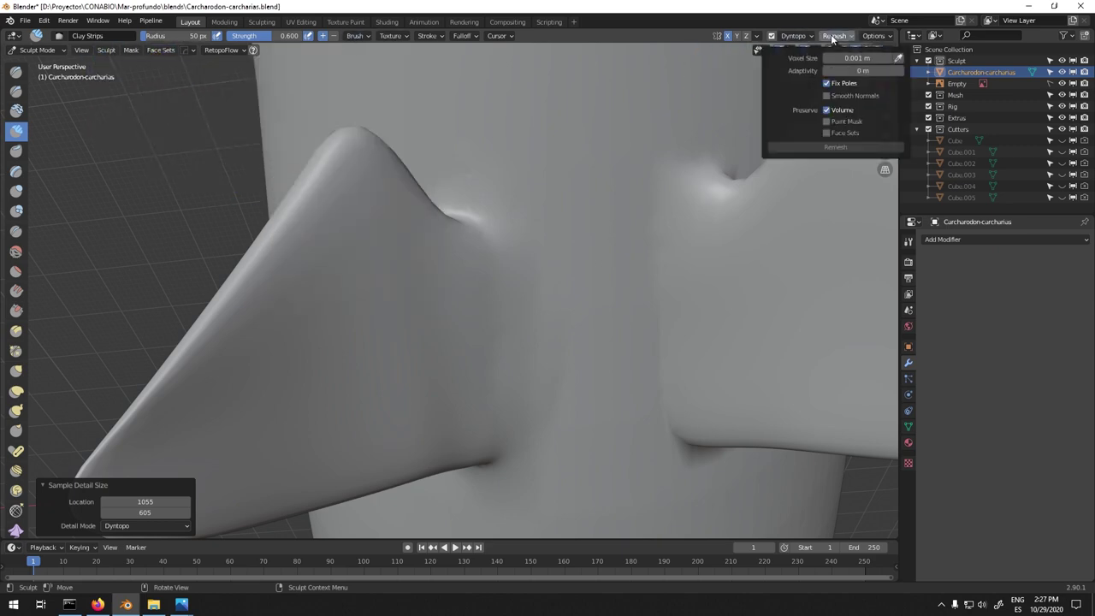
pyautogui.click(184, 135)
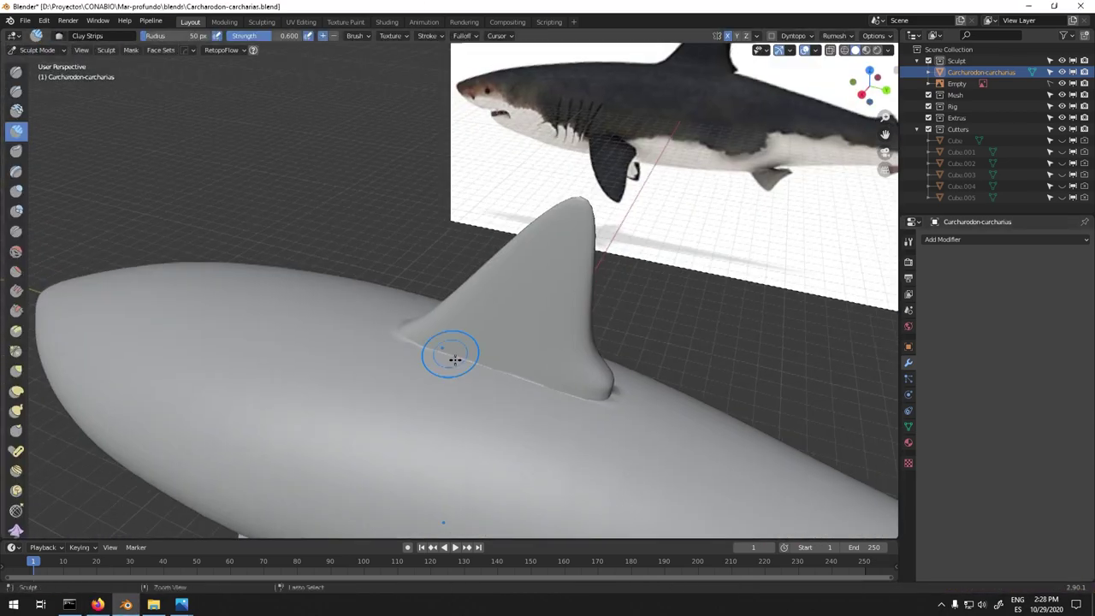
# - Enable dynamic topology, then apply the shark's rotation in Object Mode so it reads 0°
pyautogui.hotkey('ctrl', 'd')
pyautogui.click(469, 340)
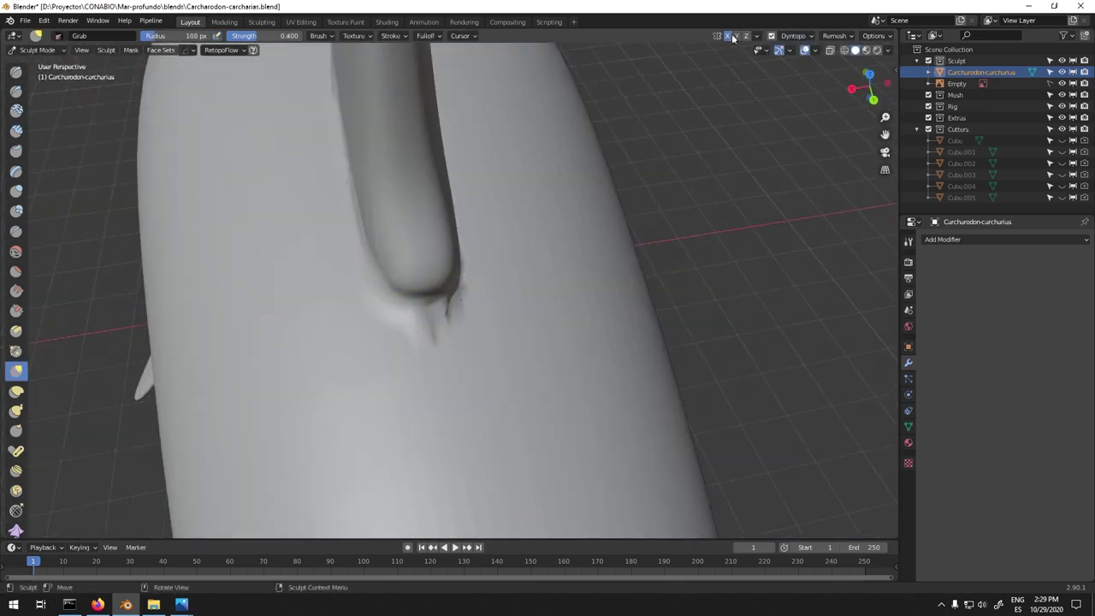
pyautogui.click(438, 257)
pyautogui.press('n')
pyautogui.hotkey('ctrl', 'a')
pyautogui.click(619, 234)
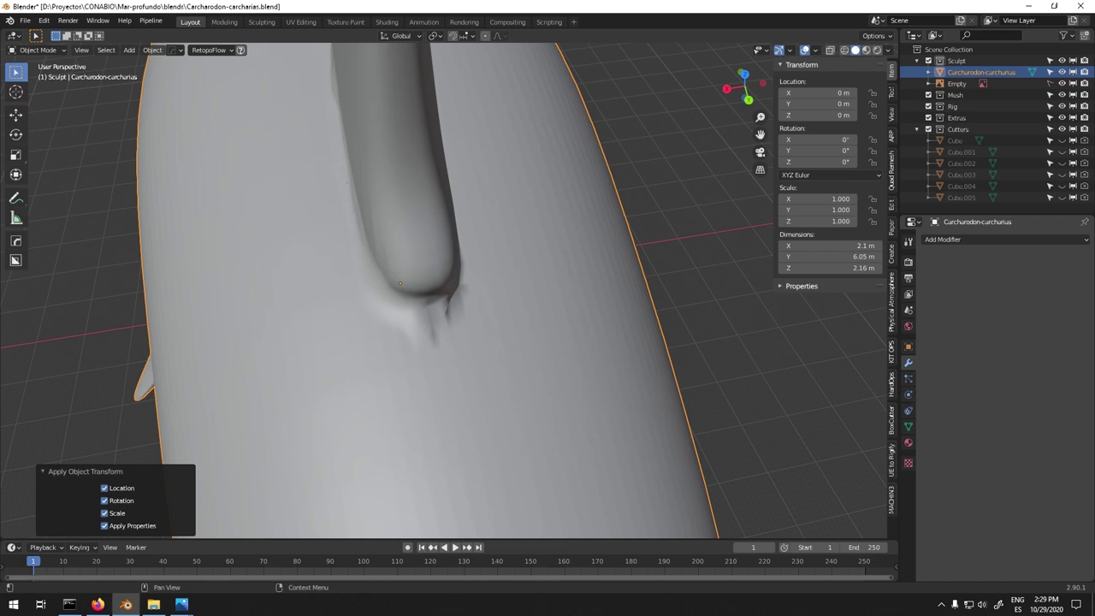
# - Work the fin base with the Grab brush from several angles, hiding the transform panel
pyautogui.hotkey('ctrl', 'Tab')
pyautogui.moveTo(391, 305)
pyautogui.mouseDown(button='middle')
pyautogui.moveTo(418, 212)
pyautogui.moveTo(488, 284)
pyautogui.mouseUp(button='middle')
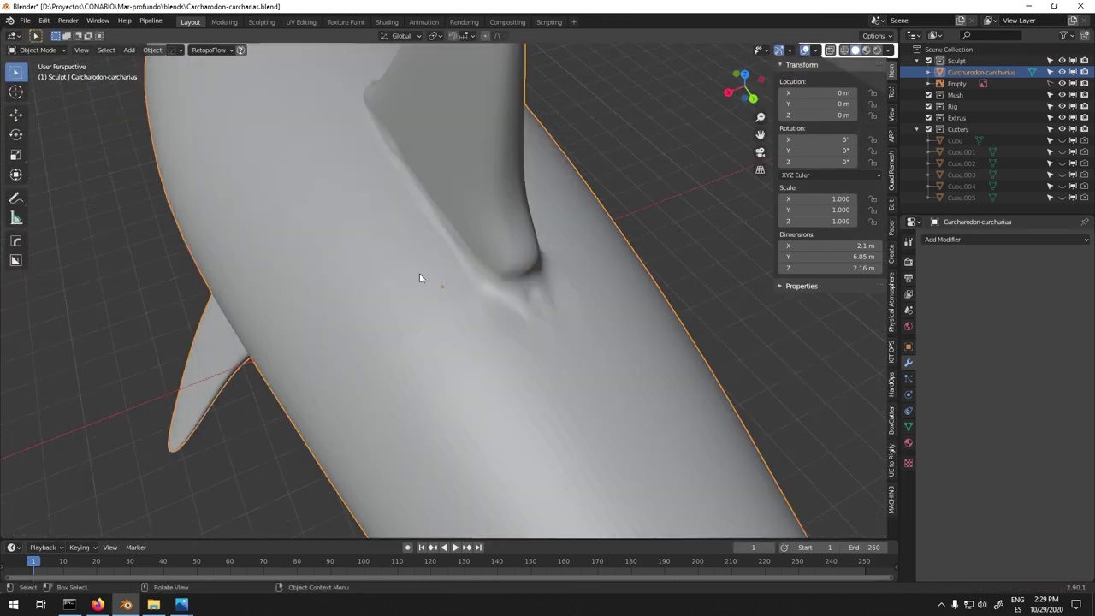
pyautogui.scroll(4, 487, 284)
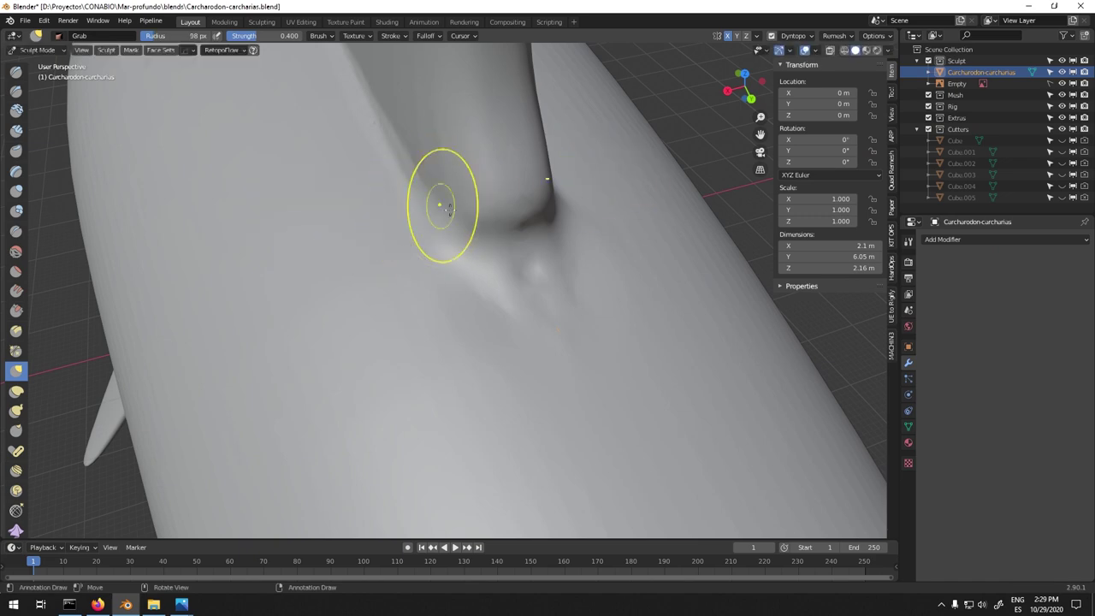
pyautogui.moveTo(488, 212); pyautogui.dragTo(501, 214, button='middle')
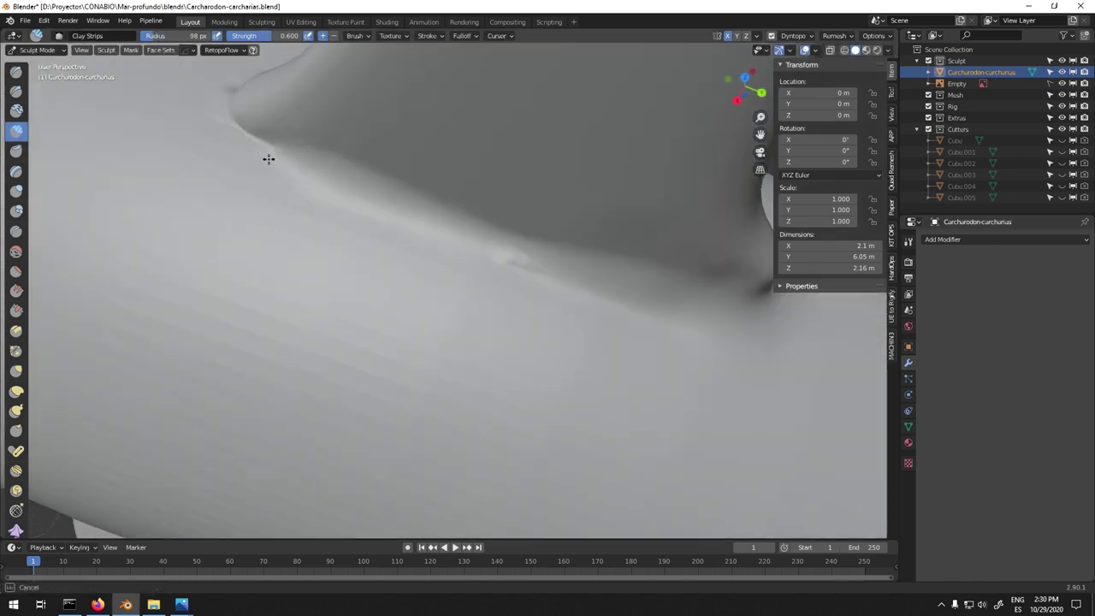
pyautogui.moveTo(361, 97)
pyautogui.mouseDown(button='middle')
pyautogui.moveTo(362, 310)
pyautogui.moveTo(393, 281)
pyautogui.moveTo(313, 176)
pyautogui.moveTo(311, 237)
pyautogui.moveTo(501, 283)
pyautogui.moveTo(467, 269)
pyautogui.moveTo(504, 289)
pyautogui.moveTo(562, 441)
pyautogui.moveTo(553, 367)
pyautogui.moveTo(474, 364)
pyautogui.moveTo(513, 330)
pyautogui.mouseUp(button='middle')
pyautogui.press('n')
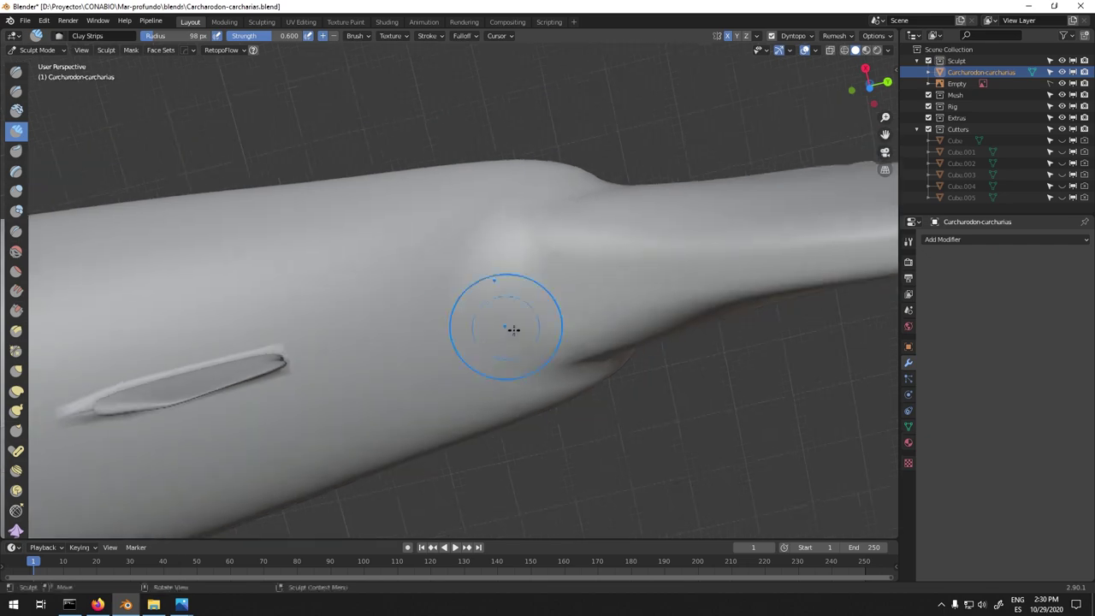
pyautogui.moveTo(603, 223); pyautogui.dragTo(614, 267, button='middle')
pyautogui.moveTo(546, 177)
pyautogui.mouseDown(button='middle')
pyautogui.moveTo(548, 259)
pyautogui.moveTo(615, 248)
pyautogui.mouseUp(button='middle')
pyautogui.moveTo(599, 311); pyautogui.dragTo(505, 270, button='middle')
# - Smooth the fin roots into the body with Clay Strips, checking the Dyntopo detail settings
pyautogui.press('c')
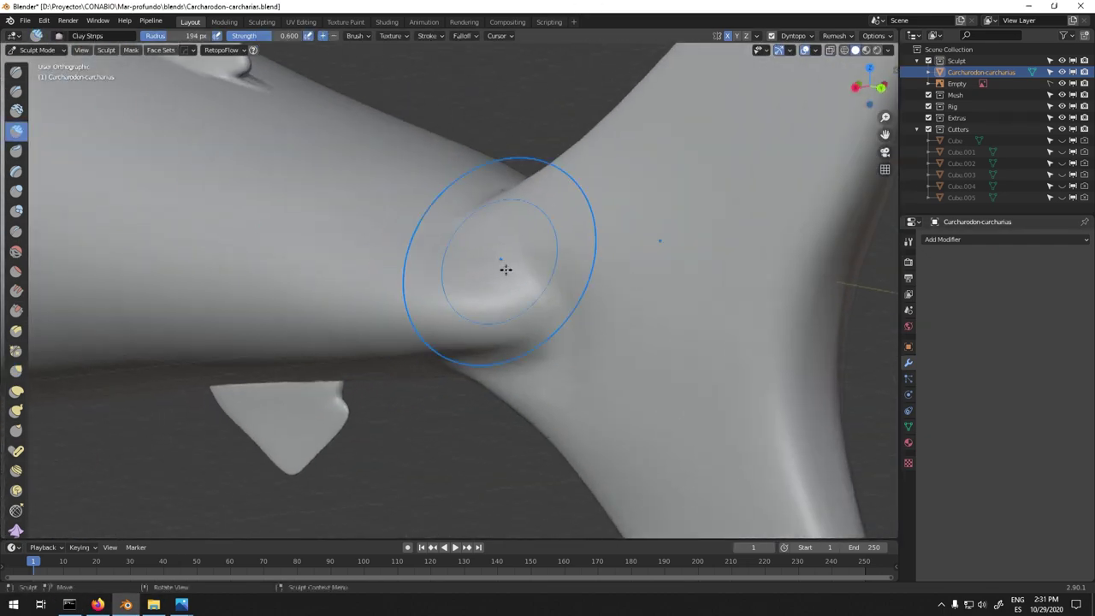
pyautogui.moveTo(559, 370); pyautogui.dragTo(631, 257, button='middle')
pyautogui.click(792, 36)
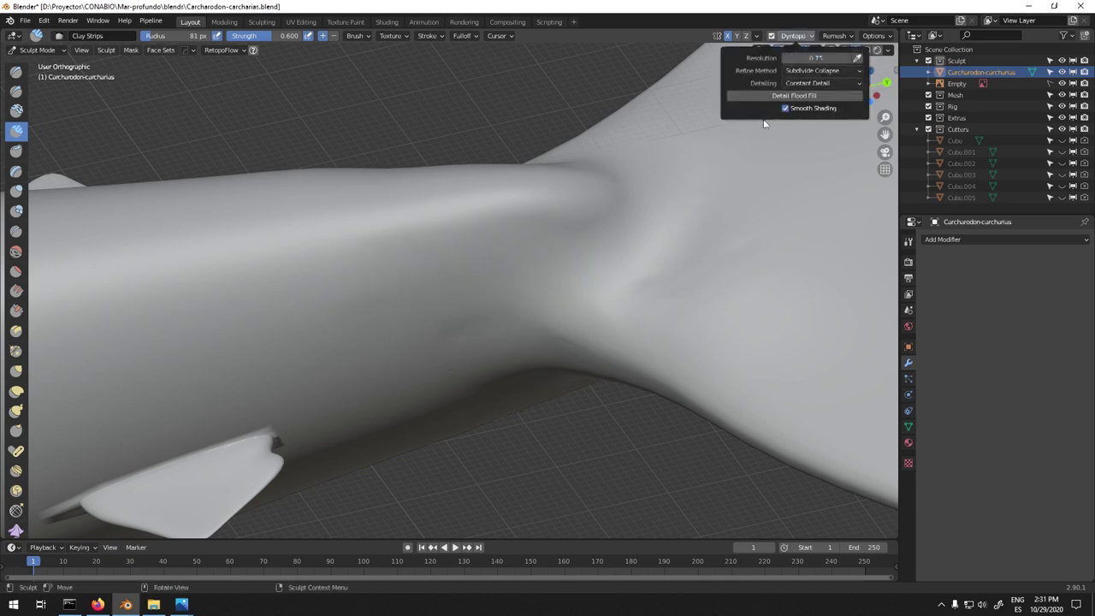
pyautogui.moveTo(765, 122); pyautogui.dragTo(530, 155, button='middle')
pyautogui.moveTo(648, 81)
pyautogui.mouseDown(button='middle')
pyautogui.moveTo(480, 304)
pyautogui.moveTo(433, 323)
pyautogui.moveTo(420, 354)
pyautogui.moveTo(562, 416)
pyautogui.moveTo(513, 345)
pyautogui.moveTo(531, 320)
pyautogui.mouseUp(button='middle')
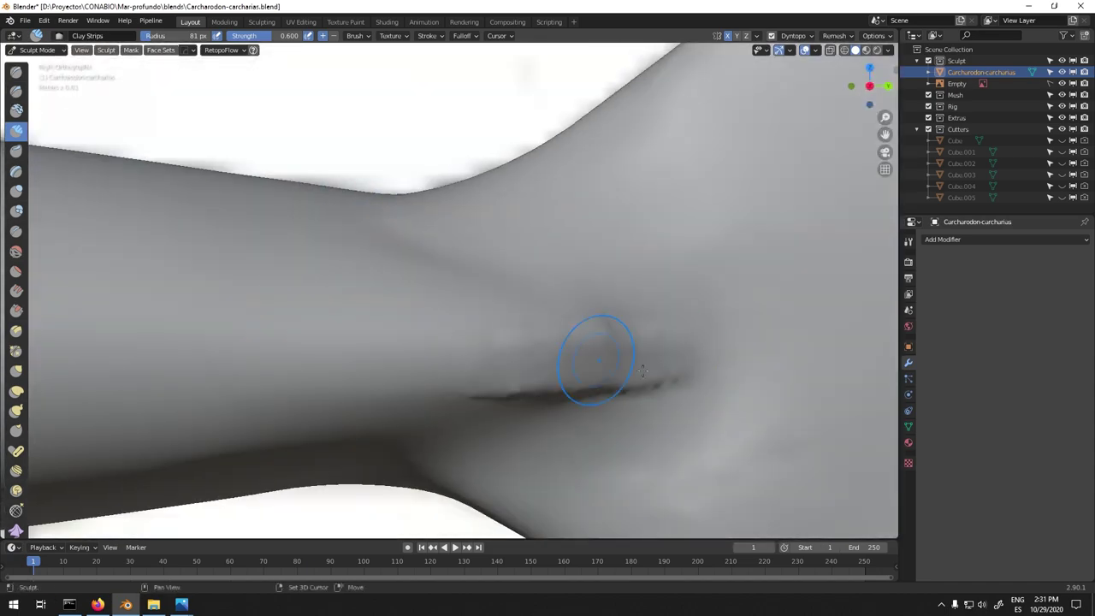
pyautogui.moveTo(596, 297)
pyautogui.mouseDown(button='middle')
pyautogui.moveTo(305, 342)
pyautogui.moveTo(558, 333)
pyautogui.mouseUp(button='middle')
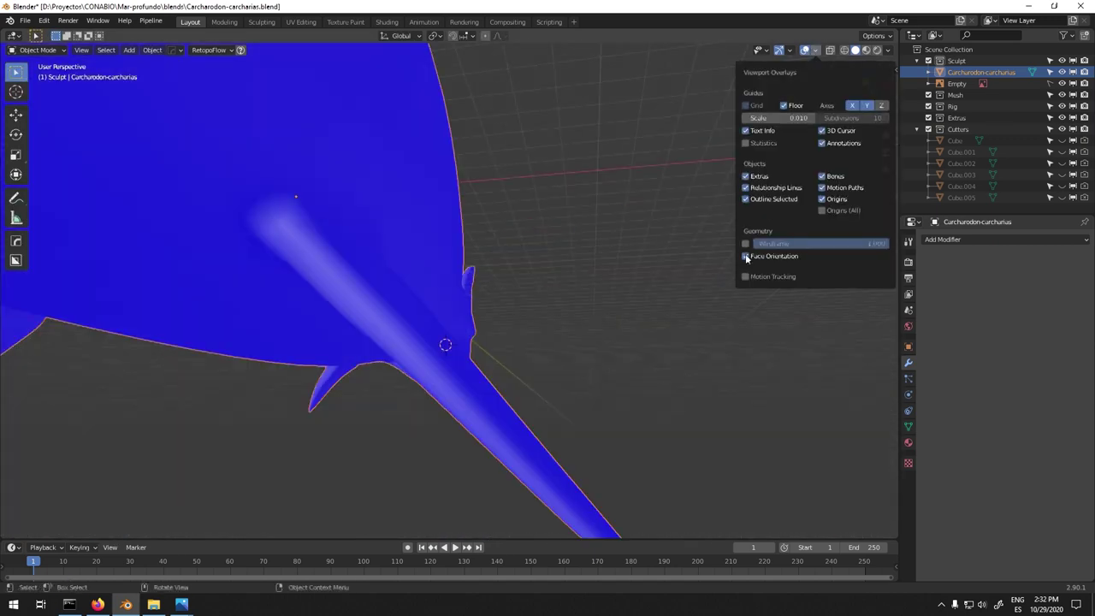
# - Frame the tail from below and set the Multi-plane Scrape brush strength to 0.212
pyautogui.click(379, 36)
pyautogui.scroll(2, 556, 245)
pyautogui.scroll(2, 557, 244)
pyautogui.moveTo(607, 281)
pyautogui.keyDown('shift'); pyautogui.mouseDown(button='middle')
pyautogui.moveTo(501, 329)
pyautogui.moveTo(546, 242)
pyautogui.mouseUp(button='middle'); pyautogui.keyUp('shift')
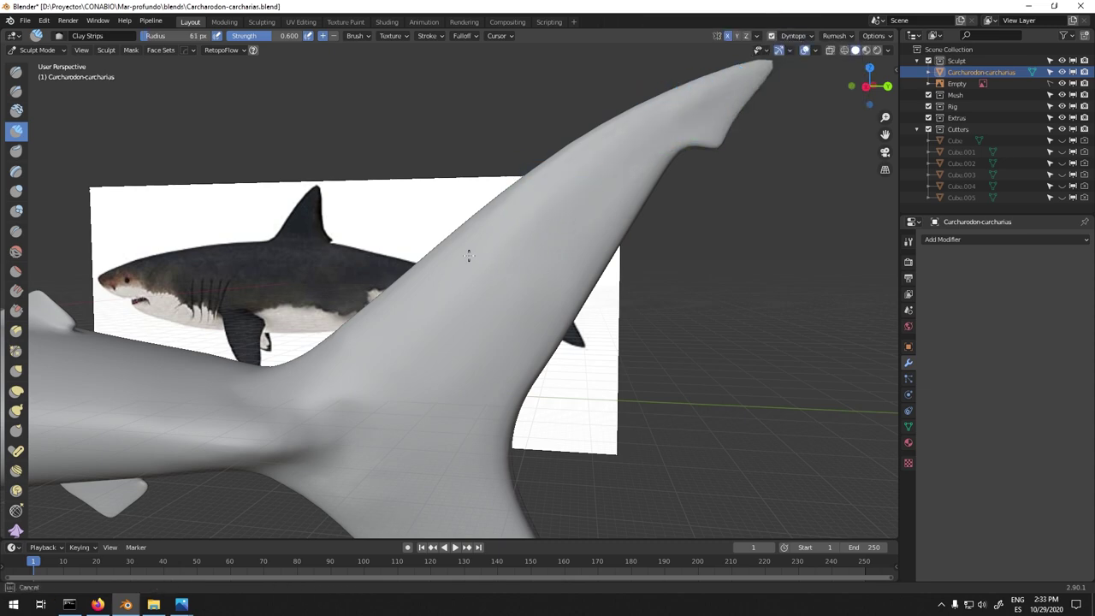
pyautogui.moveTo(358, 365); pyautogui.dragTo(26, 235, button='middle')
pyautogui.hotkey('shift', 'f')
pyautogui.click(397, 192)
pyautogui.moveTo(253, 190); pyautogui.dragTo(520, 244, button='middle')
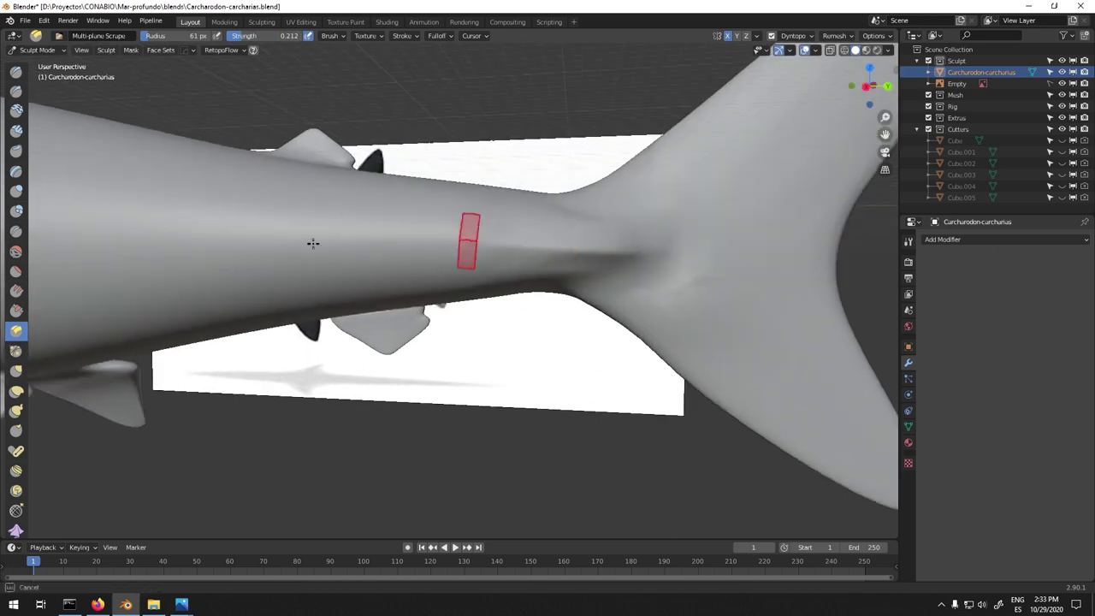
# - Compare with the reference photos and lay a raised ridge along the tail stalk
pyautogui.hotkey('alt', 'Tab')
pyautogui.press('Right')
pyautogui.press('Left')
pyautogui.hotkey('alt', 'Tab')
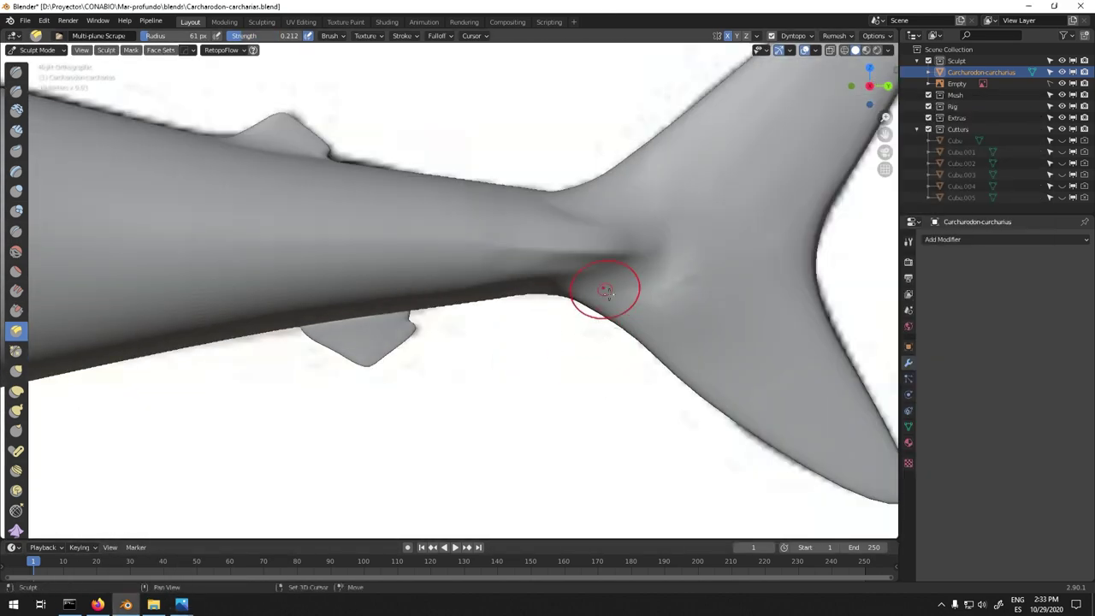
pyautogui.moveTo(604, 289); pyautogui.dragTo(384, 233, button='middle')
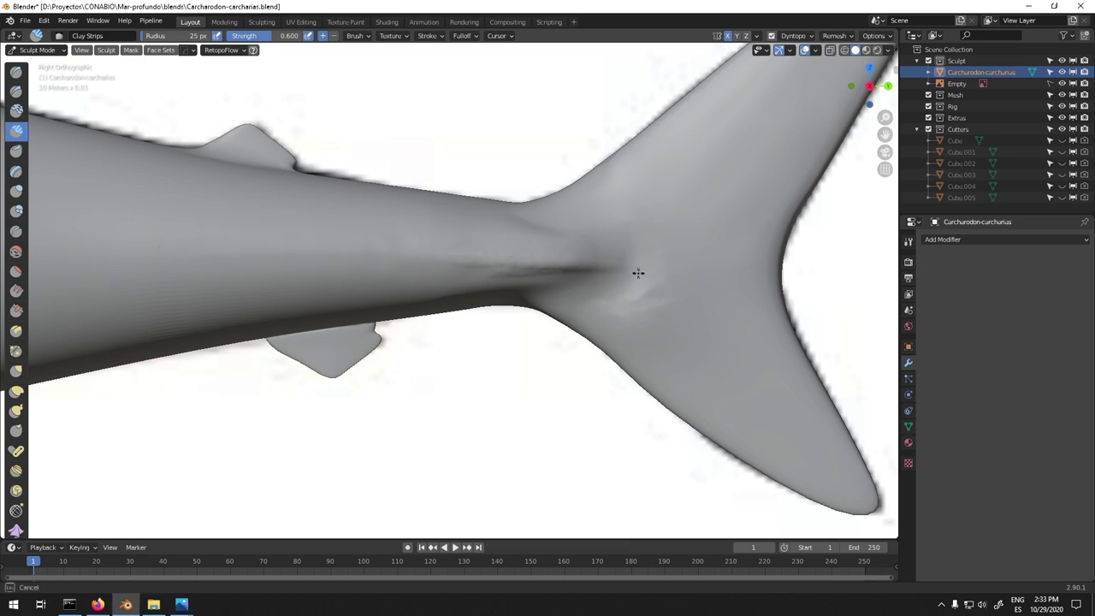
pyautogui.moveTo(210, 282)
pyautogui.mouseDown(button='middle')
pyautogui.moveTo(664, 318)
pyautogui.moveTo(530, 272)
pyautogui.mouseUp(button='middle')
pyautogui.keyDown('alt'); pyautogui.moveTo(555, 224); pyautogui.dragTo(492, 266, button='middle'); pyautogui.keyUp('alt')
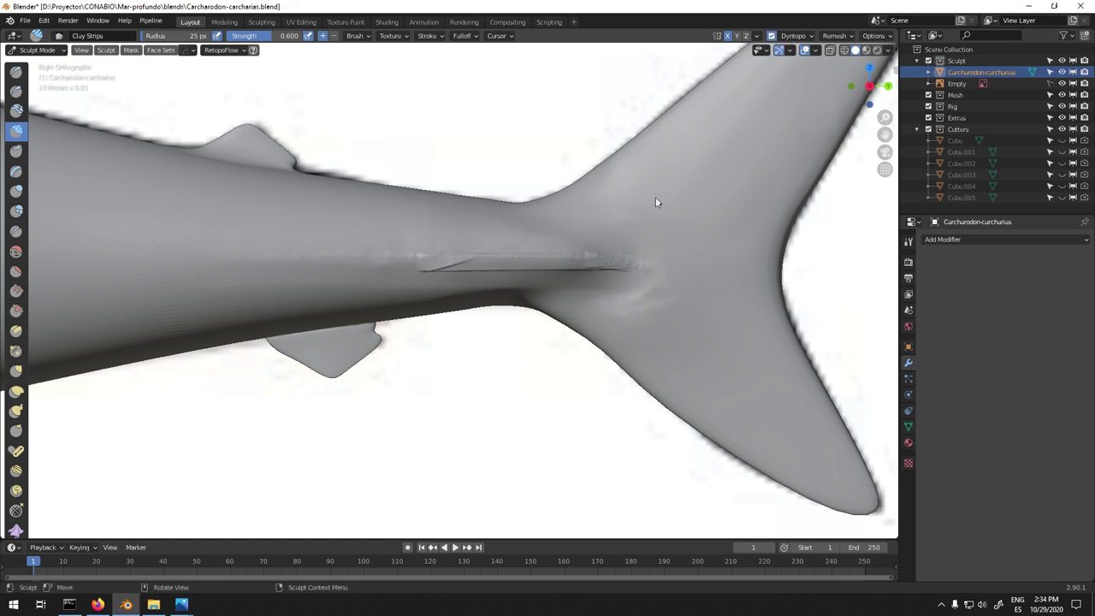
pyautogui.moveTo(566, 282); pyautogui.dragTo(462, 259, button='middle')
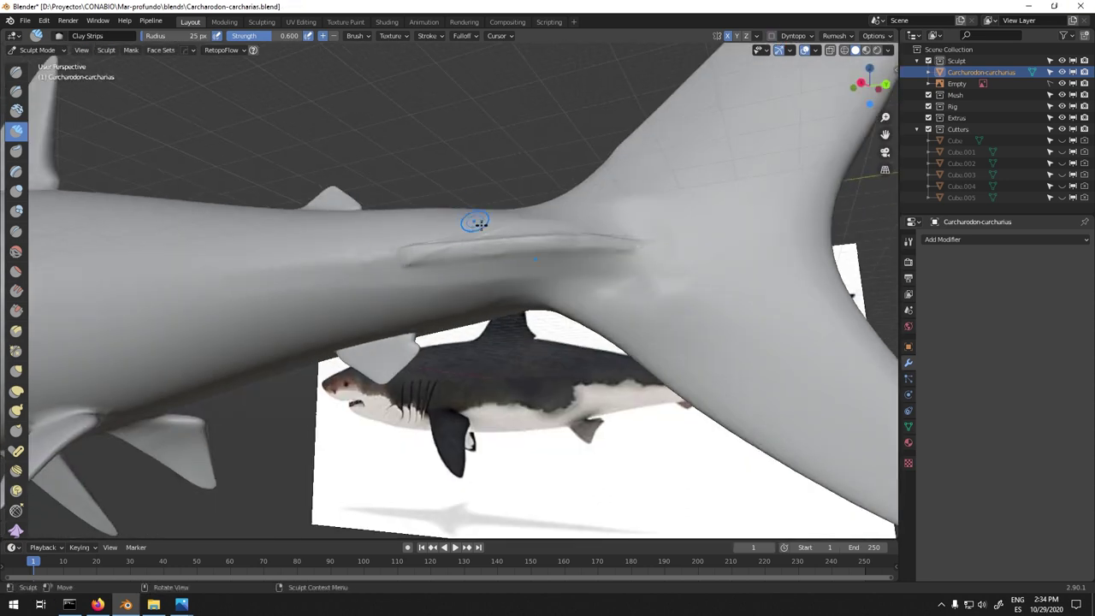
# - Turn on the mesh wireframe overlay and return to Sculpt Mode
pyautogui.click(255, 200)
pyautogui.click(819, 50)
pyautogui.click(749, 245)
pyautogui.hotkey('ctrl', 'Tab')
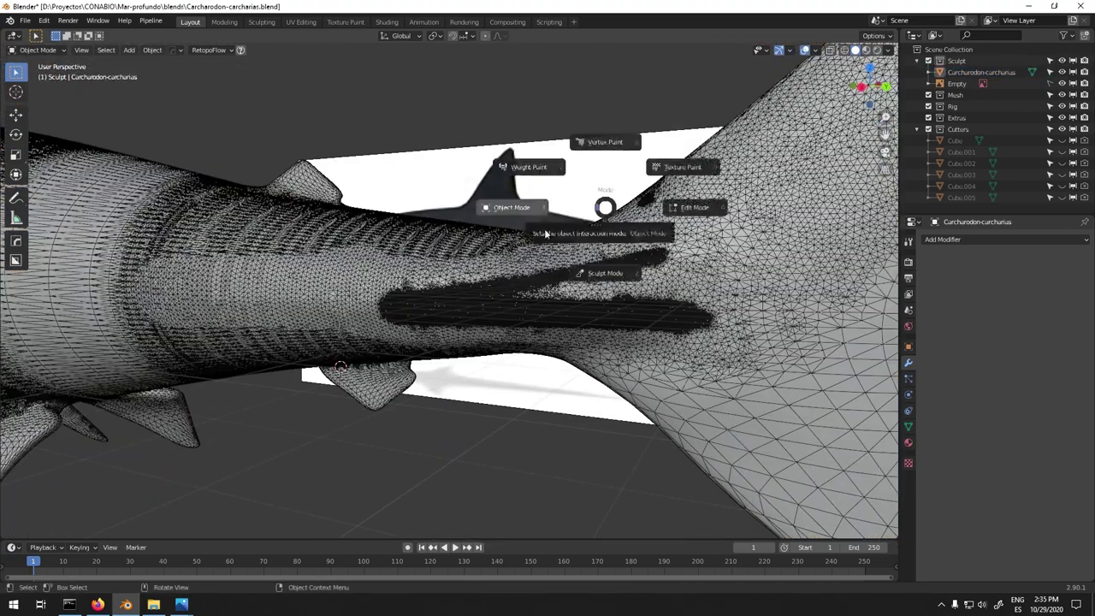
# - Enable dynamic topology and sample its detail size from the dense keel area of the tail
pyautogui.click(606, 272)
pyautogui.hotkey('ctrl', 'd')
pyautogui.click(758, 72)
pyautogui.click(811, 35)
pyautogui.click(804, 108)
pyautogui.click(823, 67)
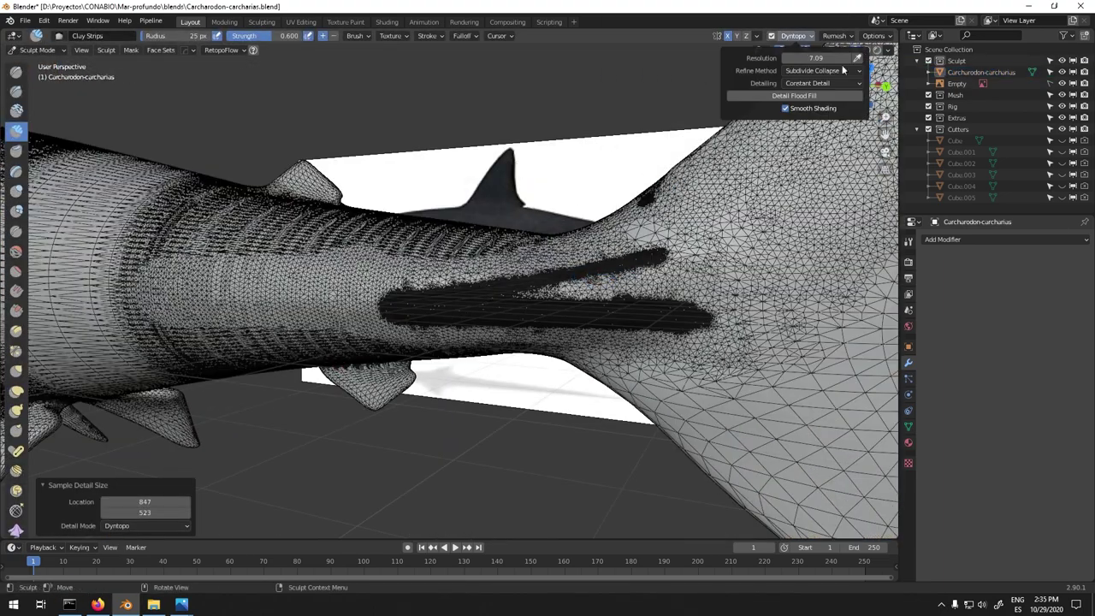
pyautogui.click(857, 58)
pyautogui.click(661, 271)
# - Hide the wireframe overlay on the shark again
pyautogui.click(890, 49)
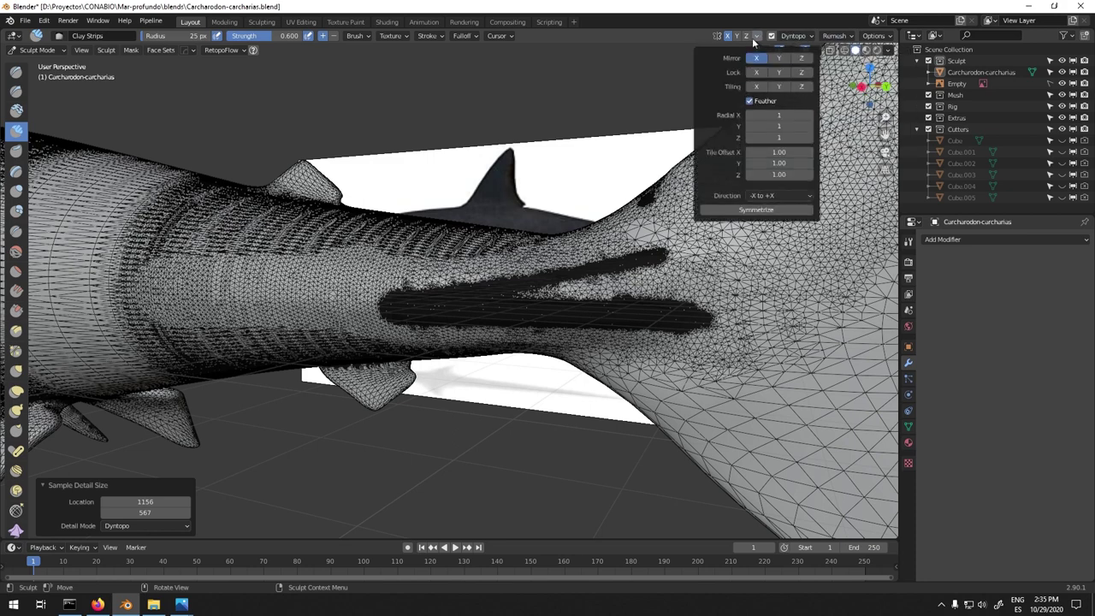
pyautogui.click(746, 244)
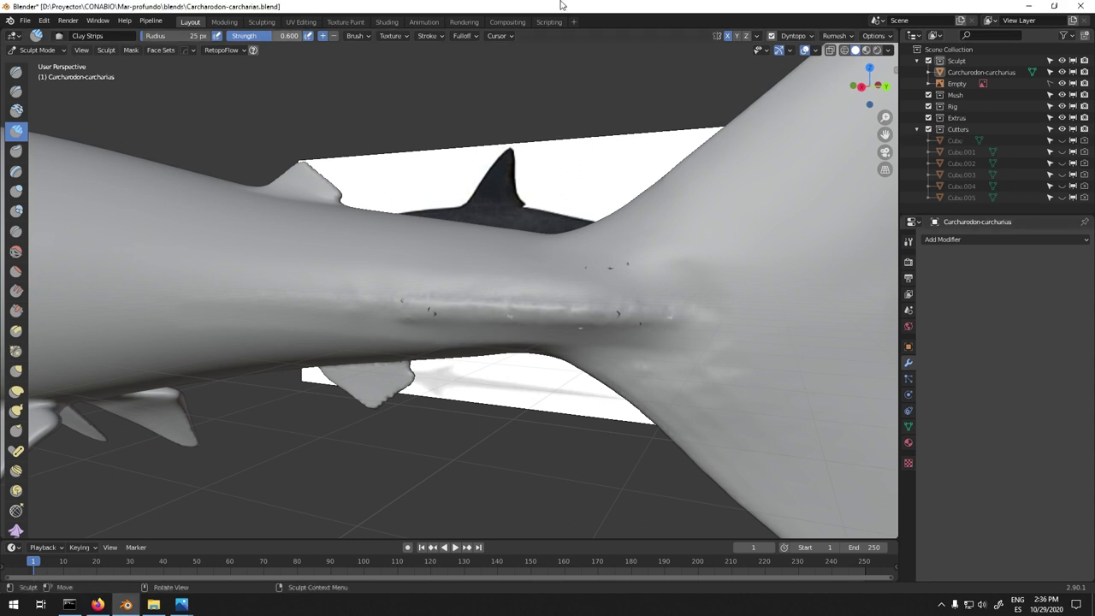
pyautogui.moveTo(647, 236); pyautogui.dragTo(24, 366, button='middle')
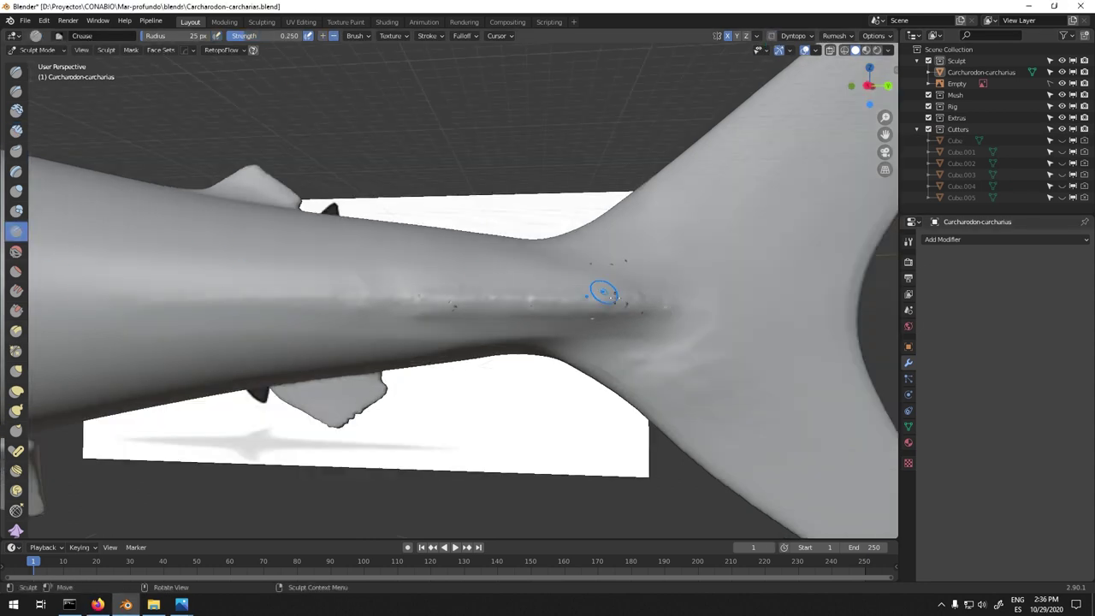
# - Switch to the Crease brush at strength 0.250 and crease along the tail keel
pyautogui.moveTo(532, 304); pyautogui.dragTo(728, 313, button='middle')
pyautogui.moveTo(518, 312)
pyautogui.mouseDown(button='middle')
pyautogui.moveTo(608, 306)
pyautogui.moveTo(90, 103)
pyautogui.mouseUp(button='middle')
pyautogui.moveTo(667, 323)
pyautogui.mouseDown(button='middle')
pyautogui.moveTo(665, 163)
pyautogui.moveTo(618, 220)
pyautogui.moveTo(636, 171)
pyautogui.moveTo(516, 228)
pyautogui.moveTo(448, 123)
pyautogui.mouseUp(button='middle')
pyautogui.click(16, 150)
pyautogui.click(16, 230)
pyautogui.moveTo(16, 230)
pyautogui.mouseDown(button='middle')
pyautogui.moveTo(443, 146)
pyautogui.moveTo(449, 232)
pyautogui.mouseUp(button='middle')
pyautogui.moveTo(462, 89)
pyautogui.mouseDown(button='middle')
pyautogui.moveTo(330, 215)
pyautogui.moveTo(458, 263)
pyautogui.mouseUp(button='middle')
# - Orbit around the fin base and tail to inspect the sharpened creases from several angles
pyautogui.moveTo(466, 424)
pyautogui.mouseDown(button='middle')
pyautogui.moveTo(440, 166)
pyautogui.moveTo(485, 193)
pyautogui.mouseUp(button='middle')
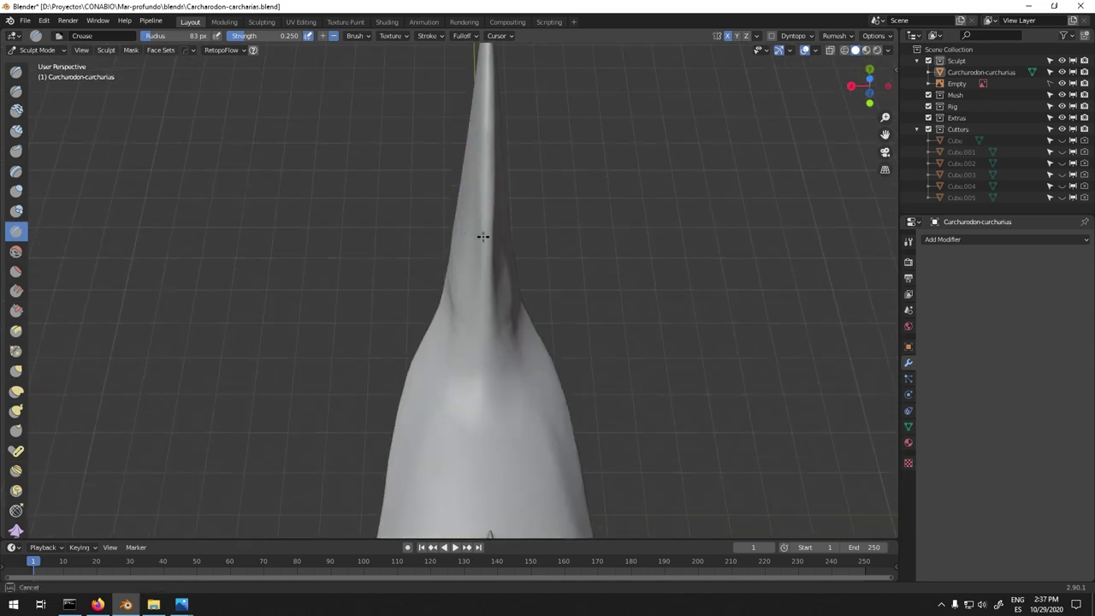
pyautogui.moveTo(484, 270)
pyautogui.mouseDown(button='middle')
pyautogui.moveTo(410, 232)
pyautogui.moveTo(375, 300)
pyautogui.moveTo(264, 186)
pyautogui.moveTo(685, 74)
pyautogui.moveTo(373, 225)
pyautogui.mouseUp(button='middle')
pyautogui.moveTo(523, 466)
pyautogui.mouseDown(button='middle')
pyautogui.moveTo(360, 300)
pyautogui.moveTo(359, 379)
pyautogui.moveTo(463, 247)
pyautogui.mouseUp(button='middle')
pyautogui.moveTo(362, 361)
pyautogui.mouseDown(button='middle')
pyautogui.moveTo(544, 248)
pyautogui.moveTo(640, 314)
pyautogui.mouseUp(button='middle')
pyautogui.moveTo(608, 175)
pyautogui.mouseDown(button='middle')
pyautogui.moveTo(467, 210)
pyautogui.moveTo(506, 281)
pyautogui.moveTo(479, 206)
pyautogui.moveTo(461, 282)
pyautogui.mouseUp(button='middle')
pyautogui.moveTo(656, 242)
pyautogui.mouseDown(button='middle')
pyautogui.moveTo(479, 262)
pyautogui.moveTo(518, 162)
pyautogui.mouseUp(button='middle')
pyautogui.moveTo(489, 256)
pyautogui.mouseDown(button='middle')
pyautogui.moveTo(616, 108)
pyautogui.moveTo(513, 240)
pyautogui.moveTo(497, 296)
pyautogui.moveTo(539, 266)
pyautogui.moveTo(520, 264)
pyautogui.moveTo(519, 202)
pyautogui.mouseUp(button='middle')
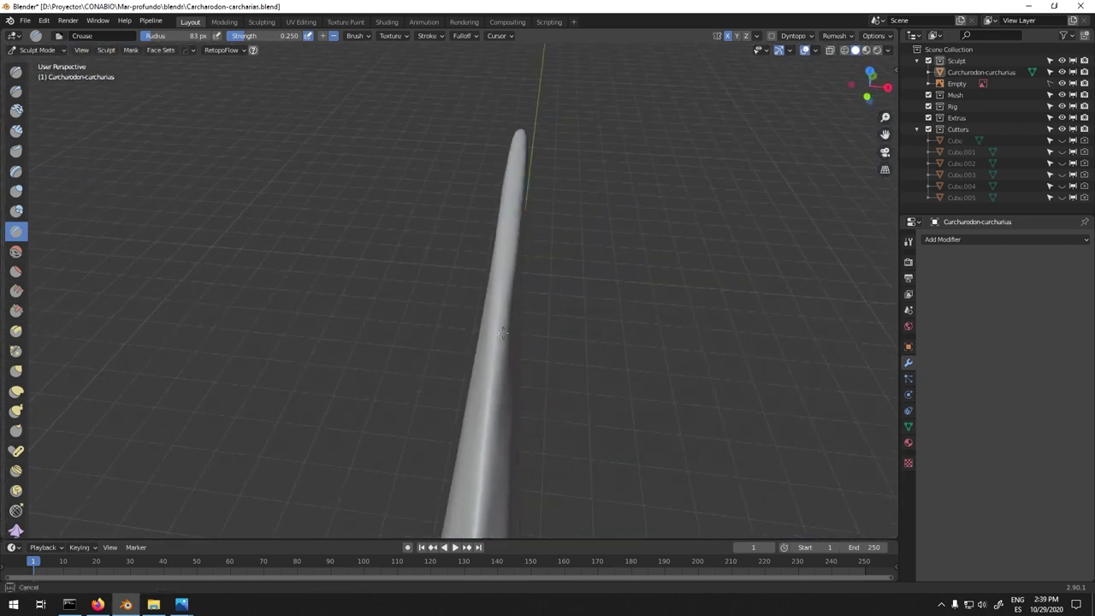
pyautogui.moveTo(513, 288)
pyautogui.mouseDown(button='middle')
pyautogui.moveTo(479, 232)
pyautogui.moveTo(501, 215)
pyautogui.moveTo(440, 220)
pyautogui.moveTo(411, 206)
pyautogui.mouseUp(button='middle')
# - Select Clay Strips and line up a side view against the reference photo
pyautogui.click(15, 130)
pyautogui.moveTo(304, 363)
pyautogui.mouseDown(button='middle')
pyautogui.moveTo(428, 185)
pyautogui.moveTo(650, 171)
pyautogui.moveTo(379, 411)
pyautogui.moveTo(626, 162)
pyautogui.mouseUp(button='middle')
pyautogui.press('KP_3')
pyautogui.scroll(3, 542, 299)
pyautogui.rightClick(181, 604)
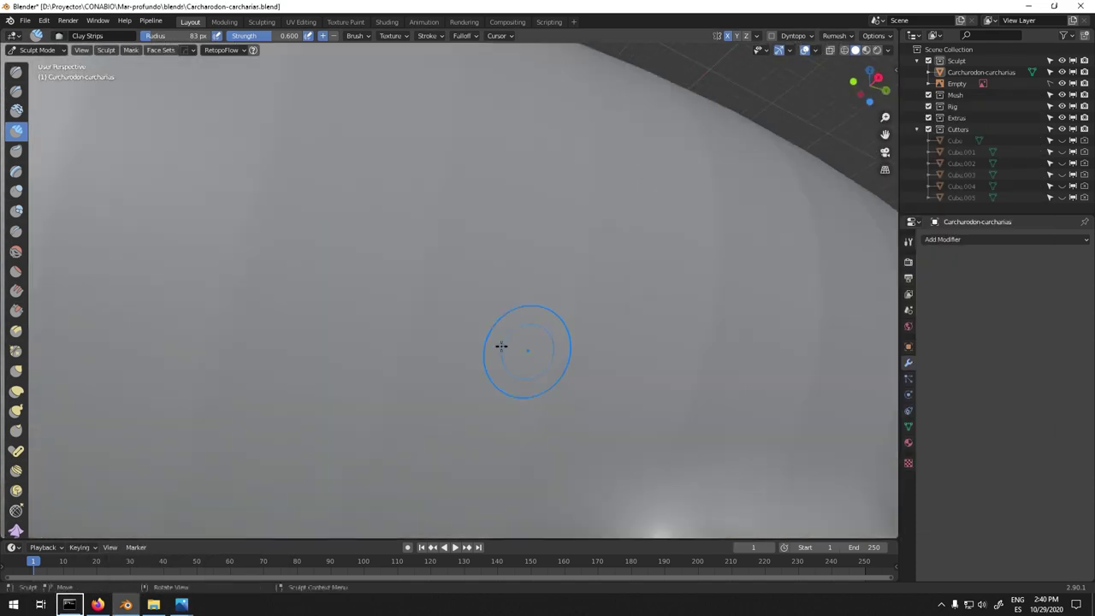
# - Pull the lower jaw and chin up toward the reference outline with the Grab brush
pyautogui.press('g')
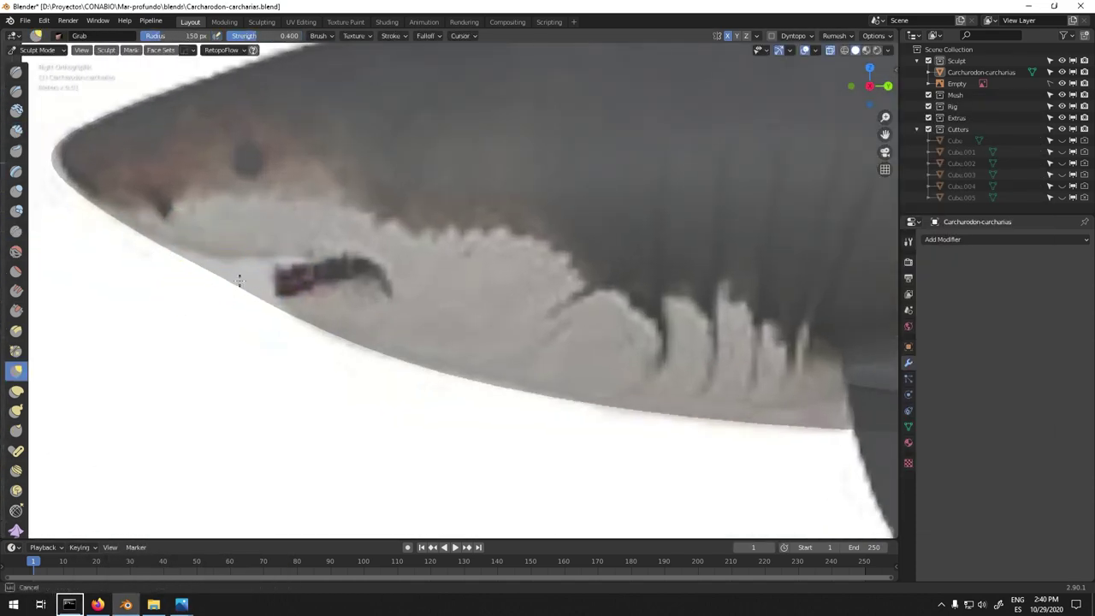
pyautogui.moveTo(240, 308); pyautogui.dragTo(232, 283)
pyautogui.moveTo(182, 254); pyautogui.dragTo(77, 165)
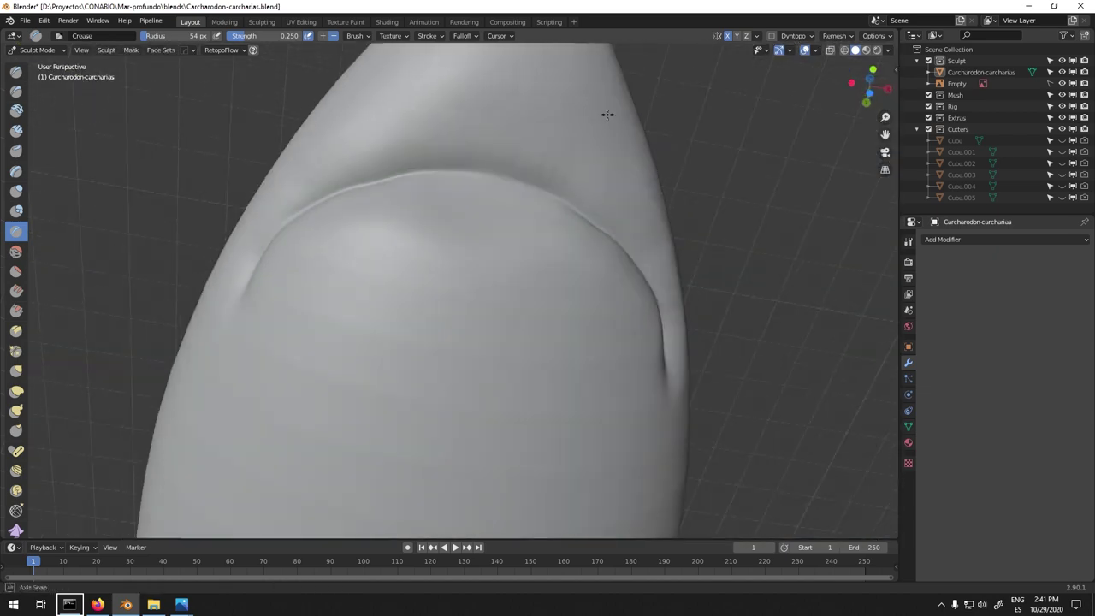
pyautogui.press('c')
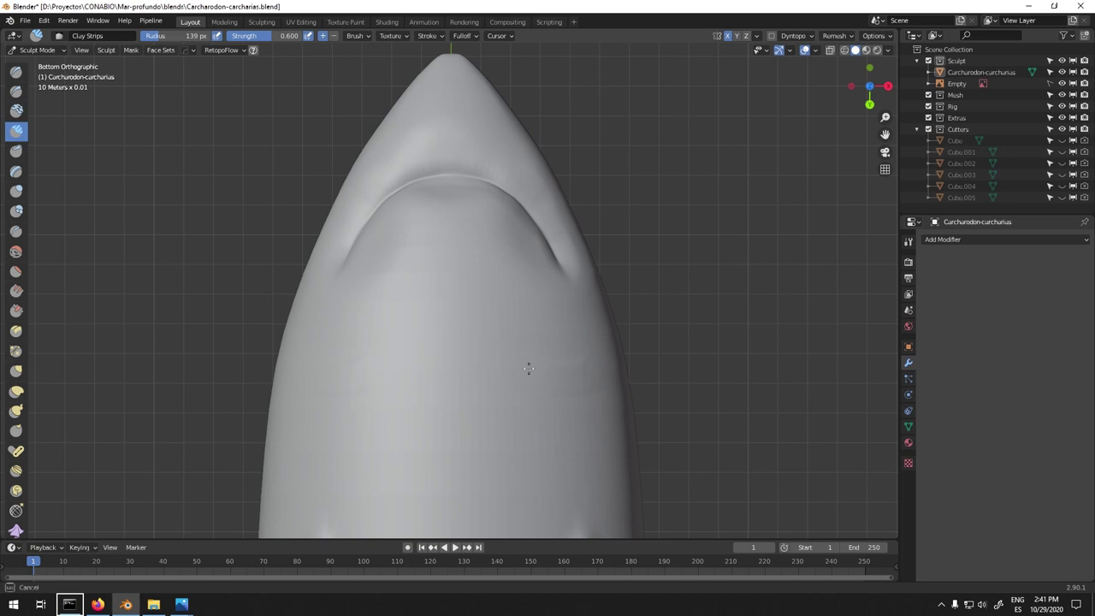
pyautogui.moveTo(529, 367); pyautogui.dragTo(497, 293, button='middle')
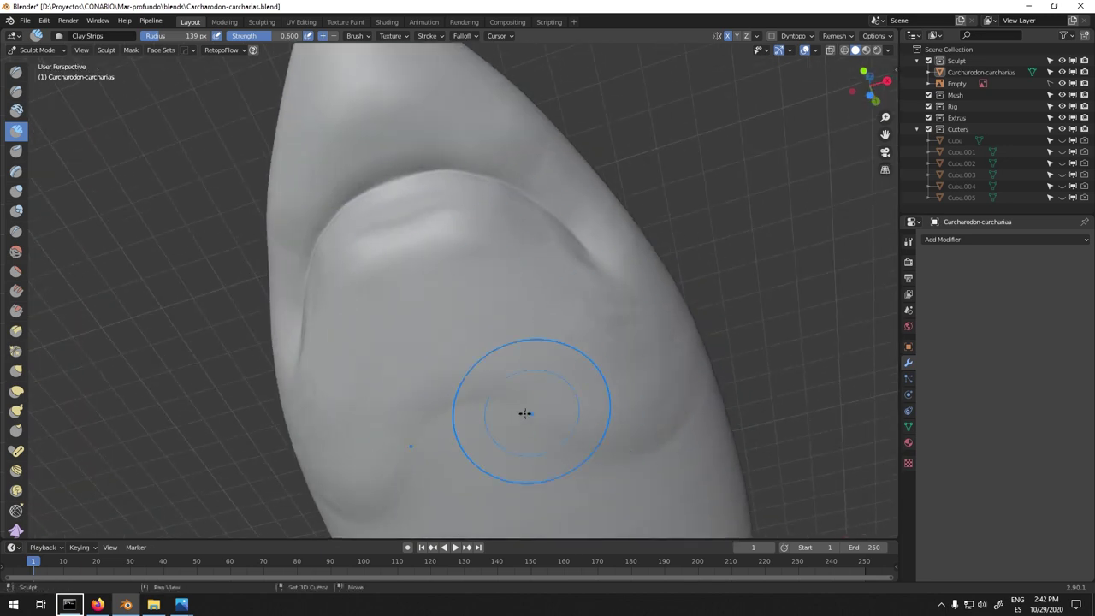
pyautogui.keyDown('shift'); pyautogui.moveTo(625, 452); pyautogui.dragTo(599, 335, button='middle'); pyautogui.keyUp('shift')
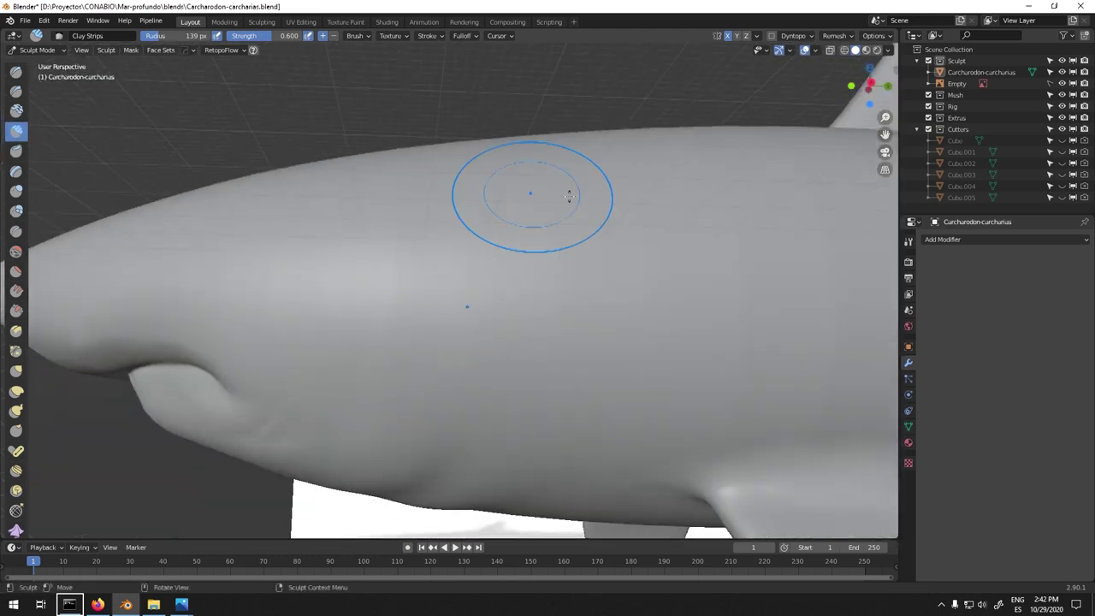
pyautogui.scroll(-5, 508, 273)
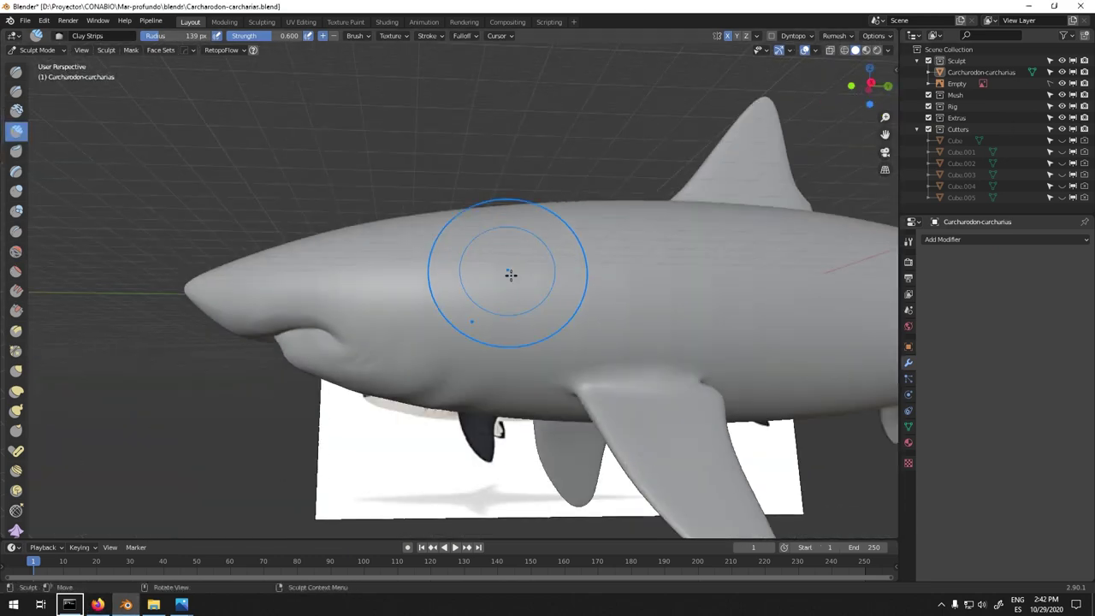
# - Crease around the dorsal fin base, orbiting to view it from several sides
pyautogui.moveTo(508, 274); pyautogui.dragTo(325, 301, button='middle')
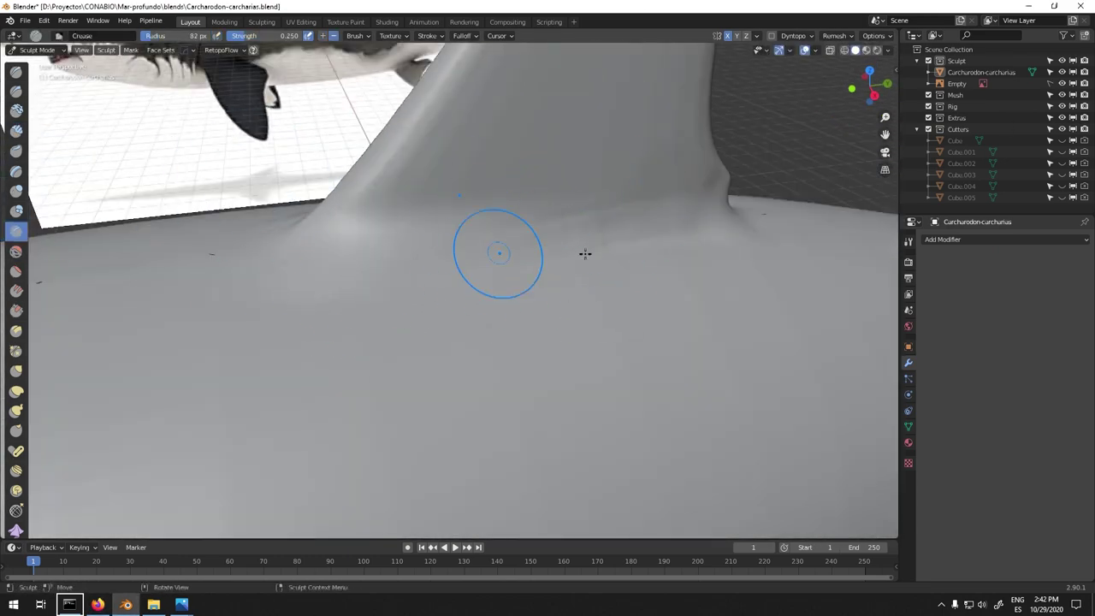
pyautogui.moveTo(627, 268)
pyautogui.mouseDown(button='middle')
pyautogui.moveTo(513, 249)
pyautogui.moveTo(517, 345)
pyautogui.mouseUp(button='middle')
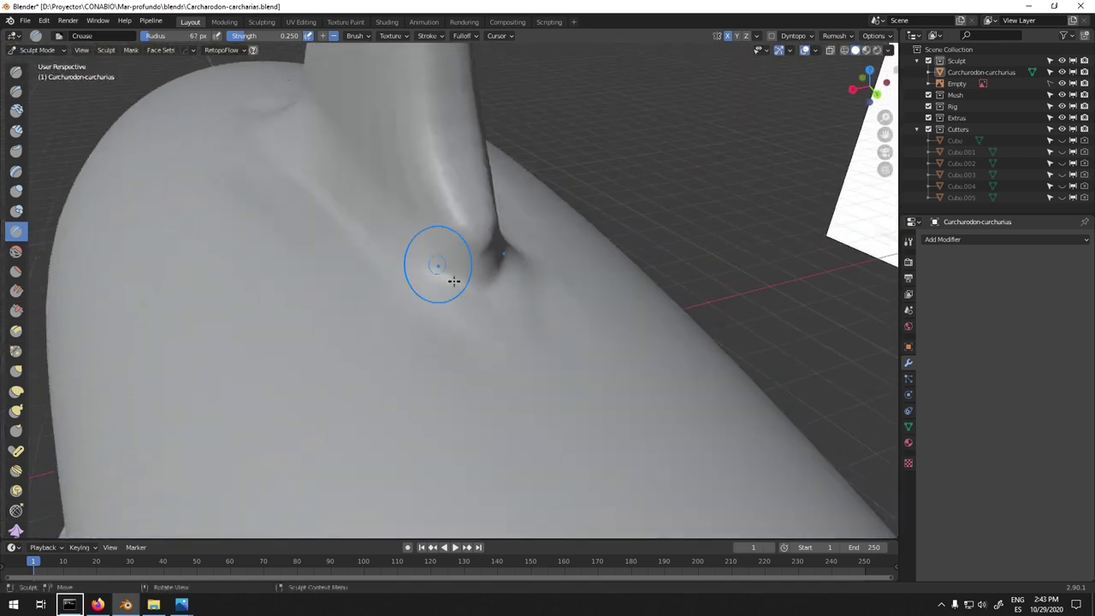
pyautogui.moveTo(427, 164); pyautogui.dragTo(411, 102, button='middle')
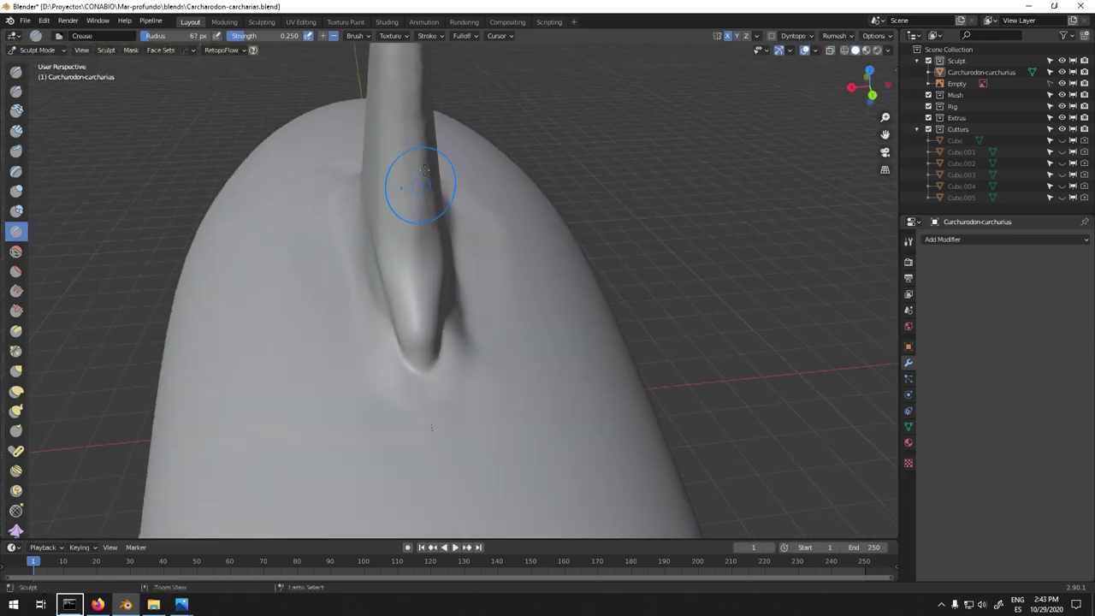
pyautogui.moveTo(408, 172); pyautogui.dragTo(426, 110, button='middle')
pyautogui.moveTo(436, 418)
pyautogui.mouseDown(button='middle')
pyautogui.moveTo(480, 249)
pyautogui.moveTo(391, 299)
pyautogui.moveTo(426, 418)
pyautogui.mouseUp(button='middle')
# - Crease the pectoral fin roots on the shark's underside
pyautogui.moveTo(428, 317)
pyautogui.mouseDown(button='middle')
pyautogui.moveTo(570, 379)
pyautogui.moveTo(379, 321)
pyautogui.moveTo(422, 390)
pyautogui.moveTo(416, 306)
pyautogui.moveTo(525, 343)
pyautogui.moveTo(726, 198)
pyautogui.mouseUp(button='middle')
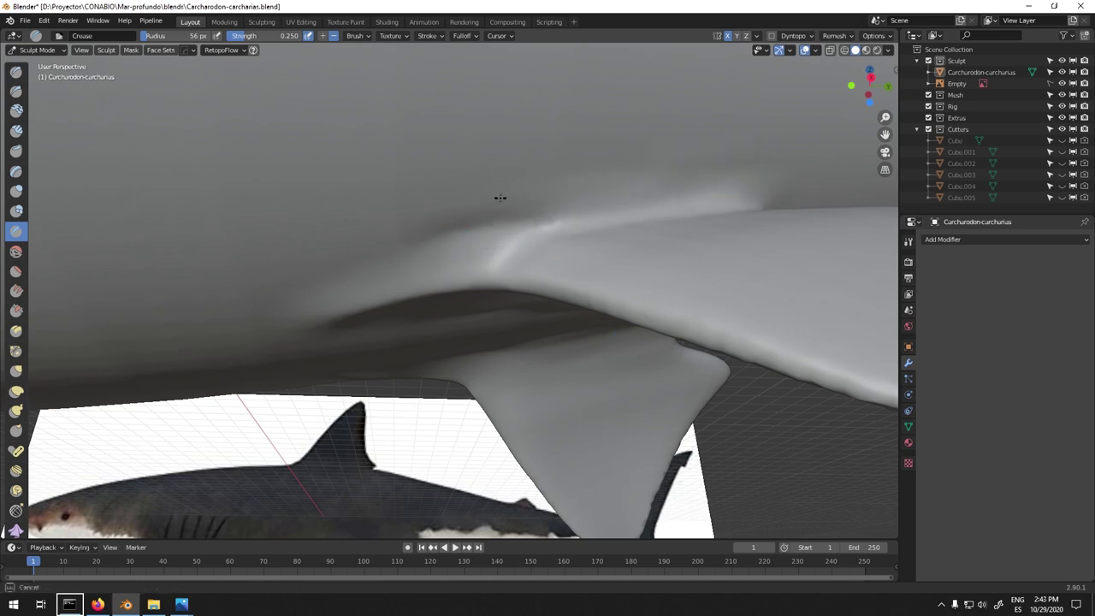
pyautogui.moveTo(503, 248); pyautogui.dragTo(562, 233, button='middle')
pyautogui.moveTo(476, 242); pyautogui.dragTo(485, 144, button='middle')
pyautogui.moveTo(528, 442)
pyautogui.mouseDown(button='middle')
pyautogui.moveTo(474, 342)
pyautogui.moveTo(433, 359)
pyautogui.moveTo(532, 218)
pyautogui.moveTo(496, 256)
pyautogui.moveTo(428, 288)
pyautogui.moveTo(443, 205)
pyautogui.moveTo(435, 318)
pyautogui.moveTo(436, 286)
pyautogui.moveTo(396, 252)
pyautogui.mouseUp(button='middle')
pyautogui.moveTo(511, 221)
pyautogui.mouseDown(button='middle')
pyautogui.moveTo(367, 282)
pyautogui.moveTo(488, 164)
pyautogui.moveTo(495, 191)
pyautogui.moveTo(471, 262)
pyautogui.moveTo(513, 122)
pyautogui.moveTo(496, 215)
pyautogui.moveTo(447, 163)
pyautogui.moveTo(434, 412)
pyautogui.mouseUp(button='middle')
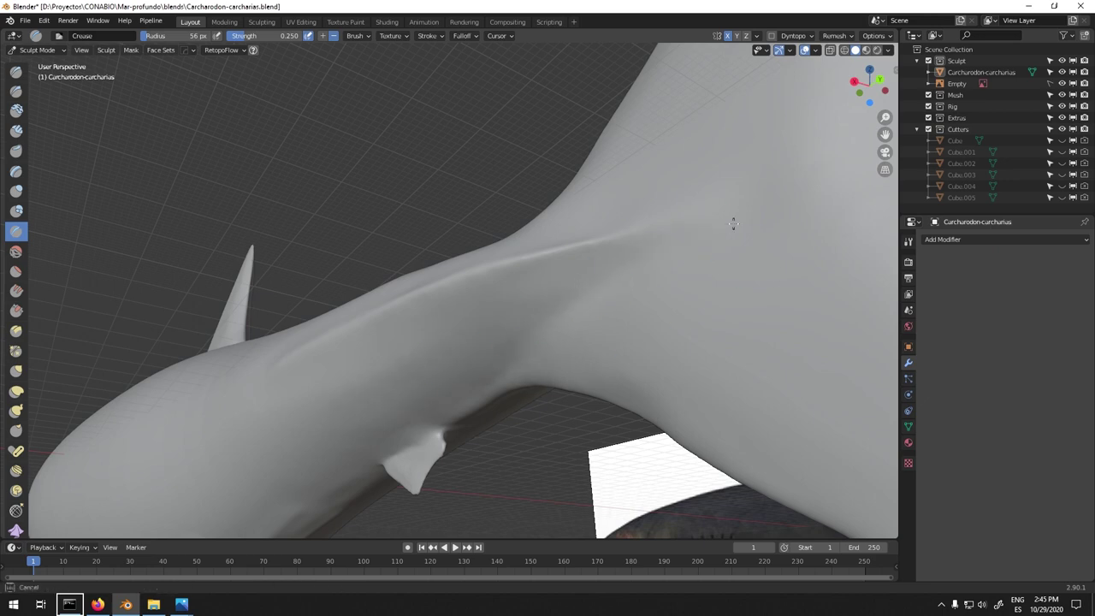
pyautogui.moveTo(520, 309); pyautogui.dragTo(690, 303, button='middle')
# - Refine the tail stem with alternating Clay Strips and Crease strokes
pyautogui.click(16, 130)
pyautogui.click(16, 231)
pyautogui.moveTo(127, 176)
pyautogui.mouseDown(button='middle')
pyautogui.moveTo(616, 411)
pyautogui.moveTo(547, 393)
pyautogui.mouseUp(button='middle')
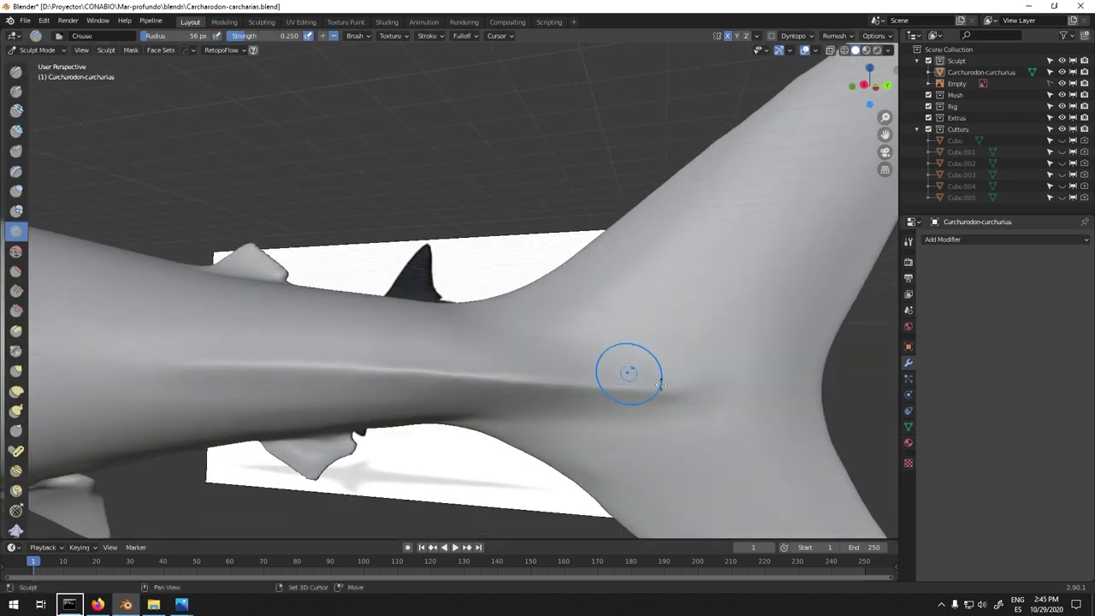
pyautogui.moveTo(443, 346); pyautogui.dragTo(552, 375, button='middle')
pyautogui.moveTo(434, 337)
pyautogui.mouseDown(button='middle')
pyautogui.moveTo(445, 399)
pyautogui.moveTo(501, 374)
pyautogui.mouseUp(button='middle')
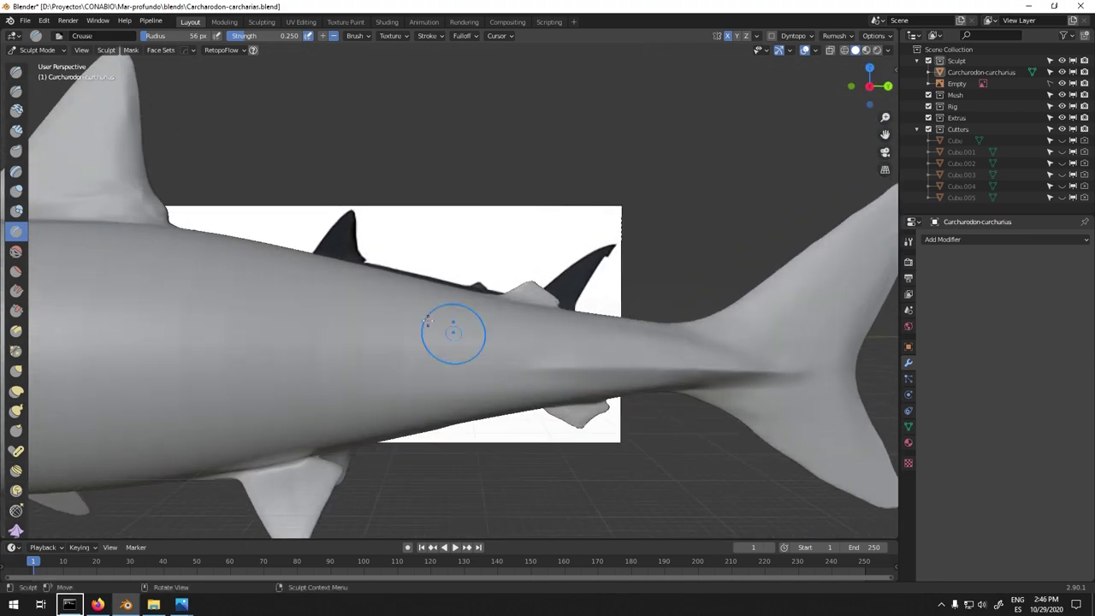
pyautogui.moveTo(366, 365)
pyautogui.mouseDown(button='middle')
pyautogui.moveTo(391, 354)
pyautogui.moveTo(513, 362)
pyautogui.moveTo(428, 274)
pyautogui.moveTo(372, 272)
pyautogui.moveTo(391, 308)
pyautogui.moveTo(464, 325)
pyautogui.moveTo(15, 124)
pyautogui.mouseUp(button='middle')
pyautogui.click(16, 128)
pyautogui.moveTo(440, 296)
pyautogui.mouseDown(button='middle')
pyautogui.moveTo(567, 354)
pyautogui.moveTo(446, 294)
pyautogui.moveTo(343, 293)
pyautogui.mouseUp(button='middle')
pyautogui.press('KP_7')
pyautogui.press('g')
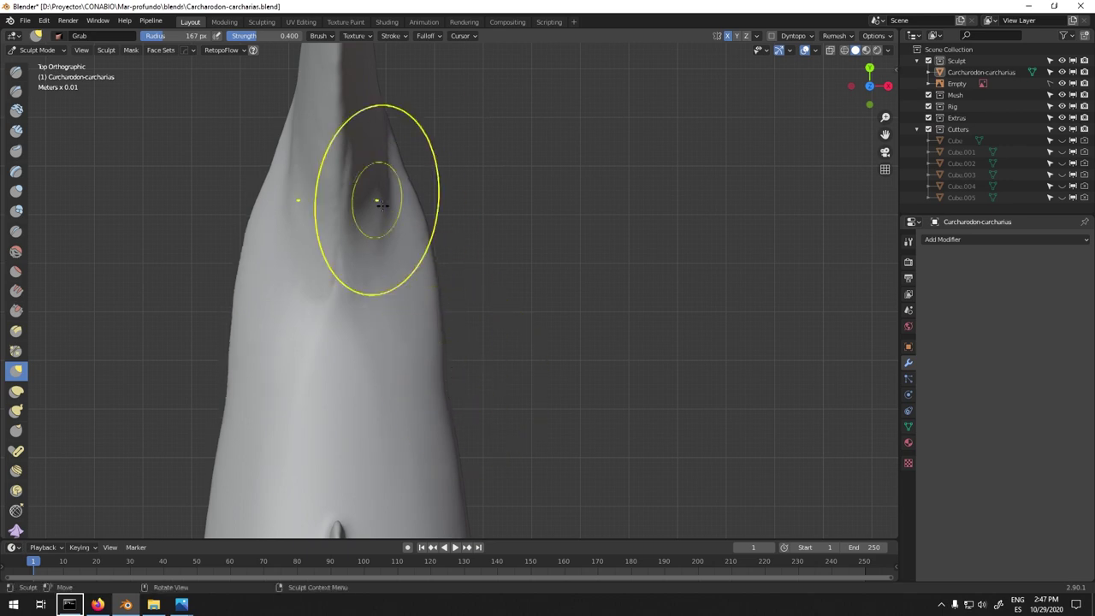
# - Select the Crease brush and switch the viewport to Solid shading in a side view
pyautogui.scroll(-3, 379, 282)
pyautogui.moveTo(451, 416)
pyautogui.mouseDown(button='middle')
pyautogui.moveTo(297, 302)
pyautogui.moveTo(439, 148)
pyautogui.mouseUp(button='middle')
pyautogui.scroll(-5, 409, 387)
pyautogui.scroll(3, 297, 302)
pyautogui.hotkey('shift', 'c')
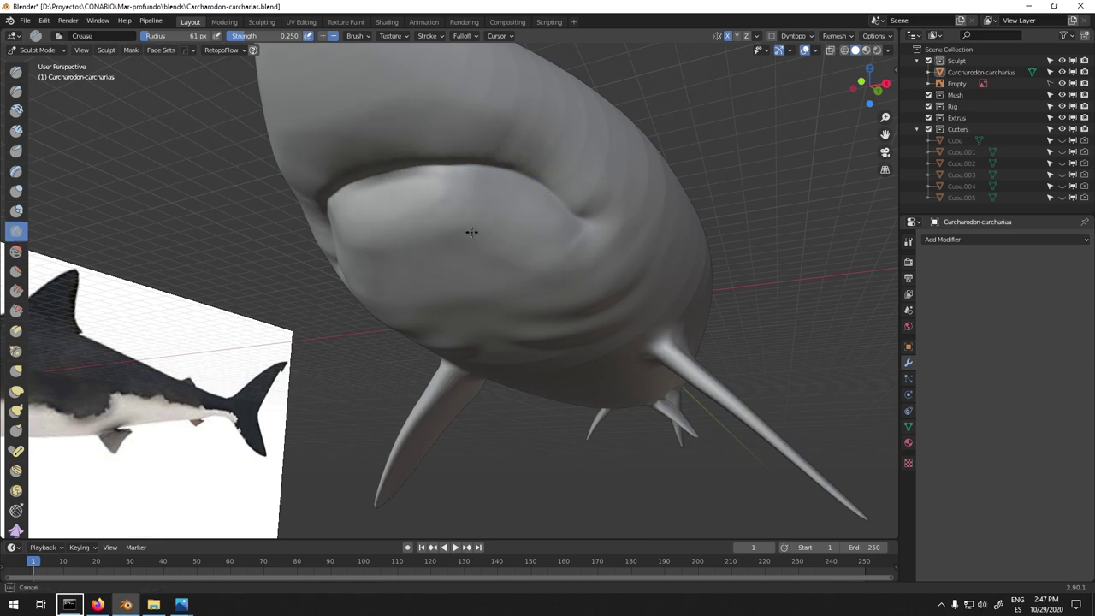
pyautogui.moveTo(396, 253)
pyautogui.mouseDown(button='middle')
pyautogui.moveTo(465, 225)
pyautogui.moveTo(299, 320)
pyautogui.mouseUp(button='middle')
pyautogui.scroll(5, 282, 317)
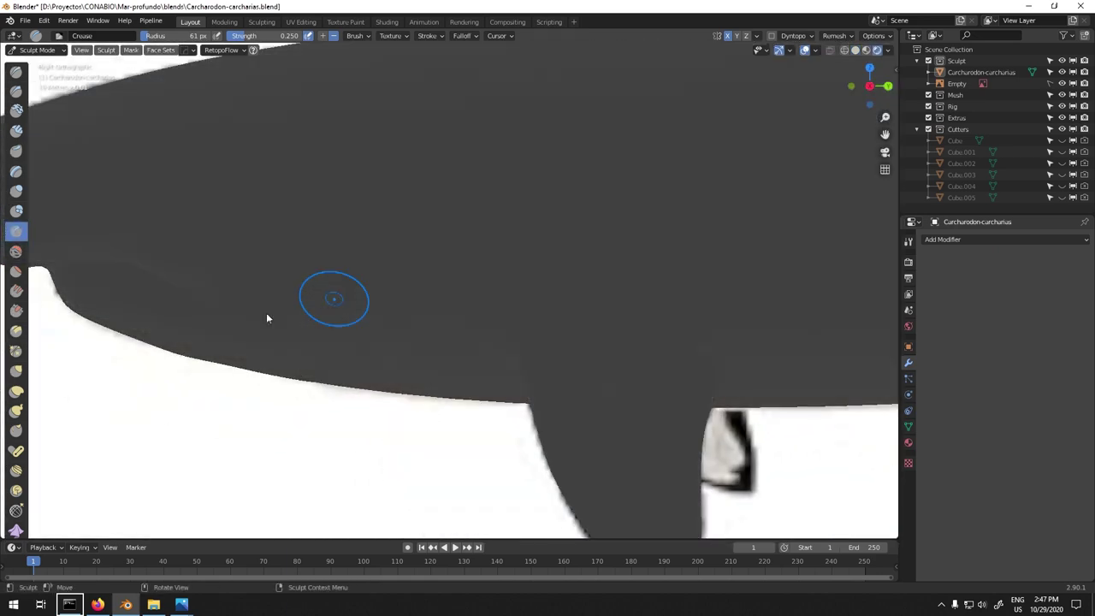
pyautogui.press('z')
pyautogui.click(418, 317)
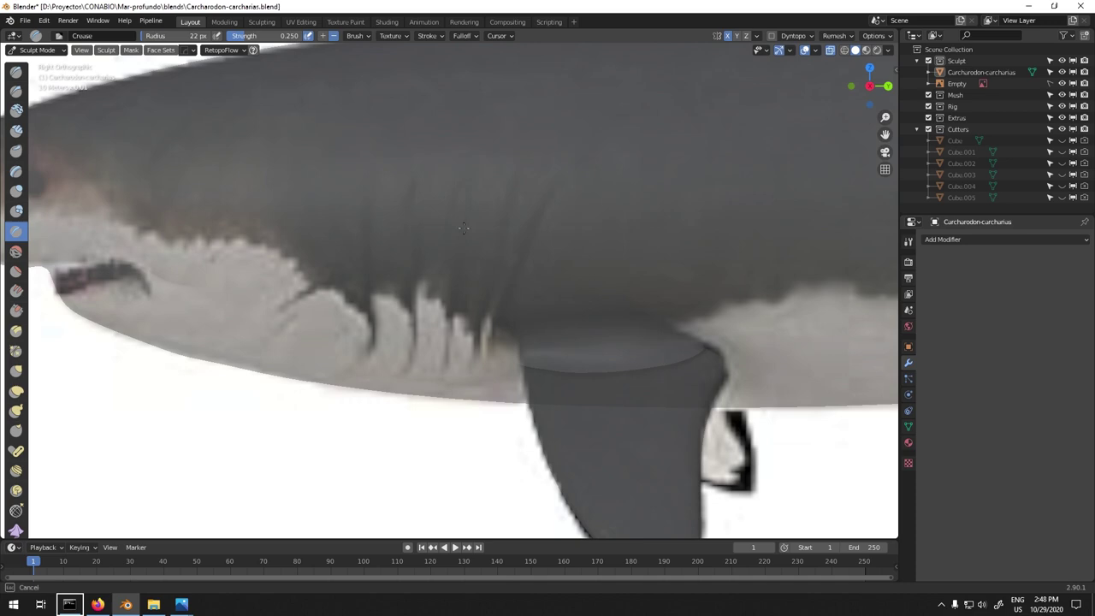
# - Crease the gill slits into the side of the neck, checking from below and the side
pyautogui.moveTo(561, 182)
pyautogui.mouseDown(button='middle')
pyautogui.moveTo(442, 251)
pyautogui.moveTo(420, 282)
pyautogui.moveTo(509, 239)
pyautogui.mouseUp(button='middle')
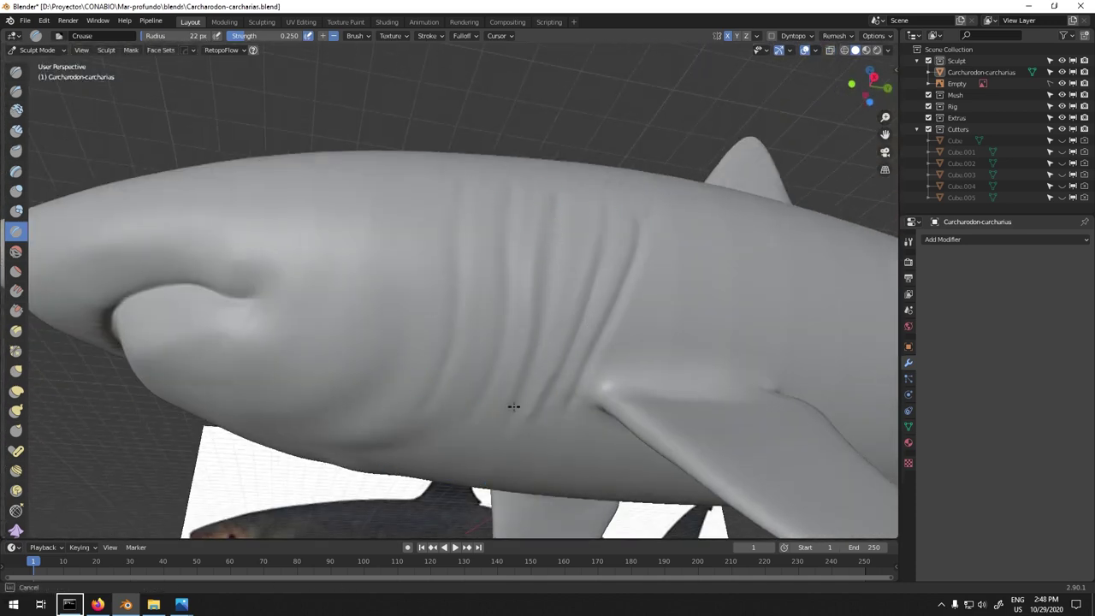
pyautogui.moveTo(480, 219)
pyautogui.mouseDown(button='middle')
pyautogui.moveTo(516, 300)
pyautogui.moveTo(605, 222)
pyautogui.mouseUp(button='middle')
pyautogui.scroll(4, 599, 291)
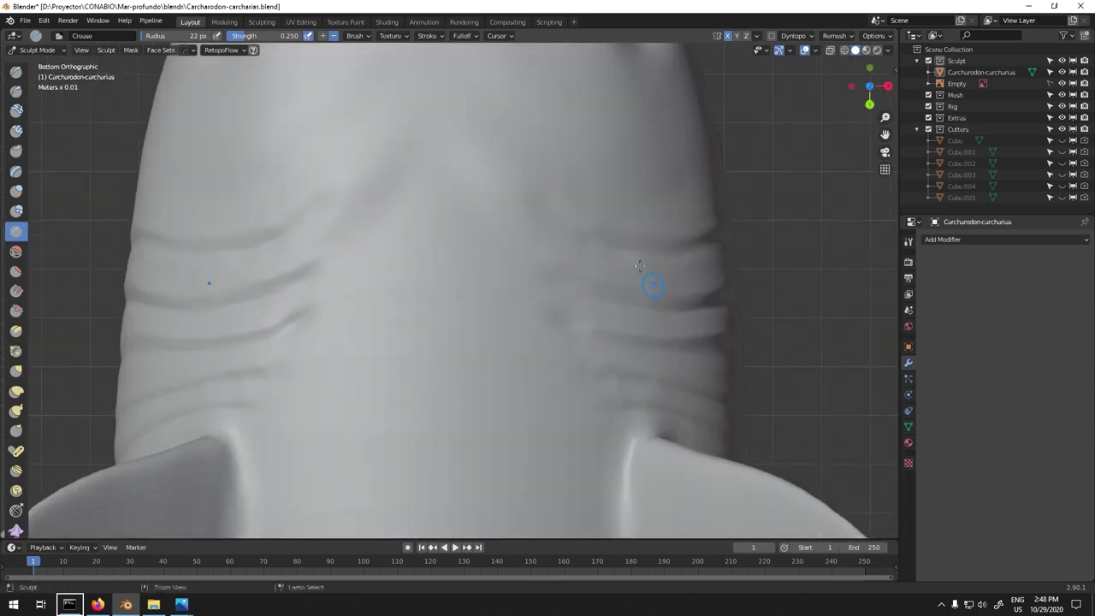
pyautogui.moveTo(543, 207); pyautogui.dragTo(420, 354, button='middle')
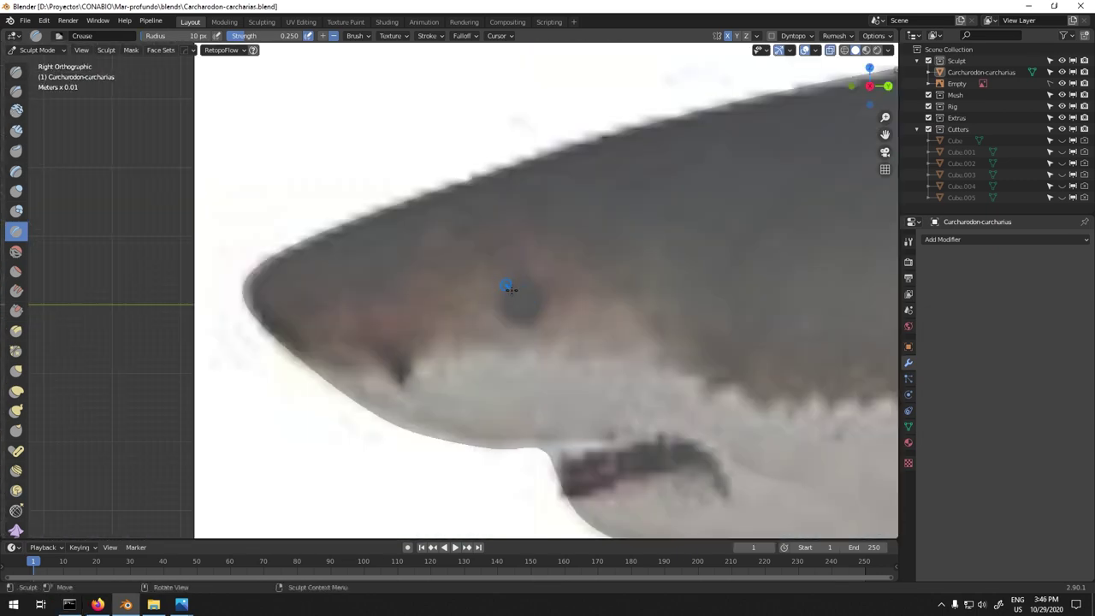
# - Enable Dyntopo, accept the warning and sample the detail size from the snout
pyautogui.moveTo(398, 371)
pyautogui.mouseDown(button='middle')
pyautogui.moveTo(568, 330)
pyautogui.moveTo(552, 311)
pyautogui.moveTo(890, 52)
pyautogui.moveTo(420, 342)
pyautogui.mouseUp(button='middle')
pyautogui.scroll(3, 466, 344)
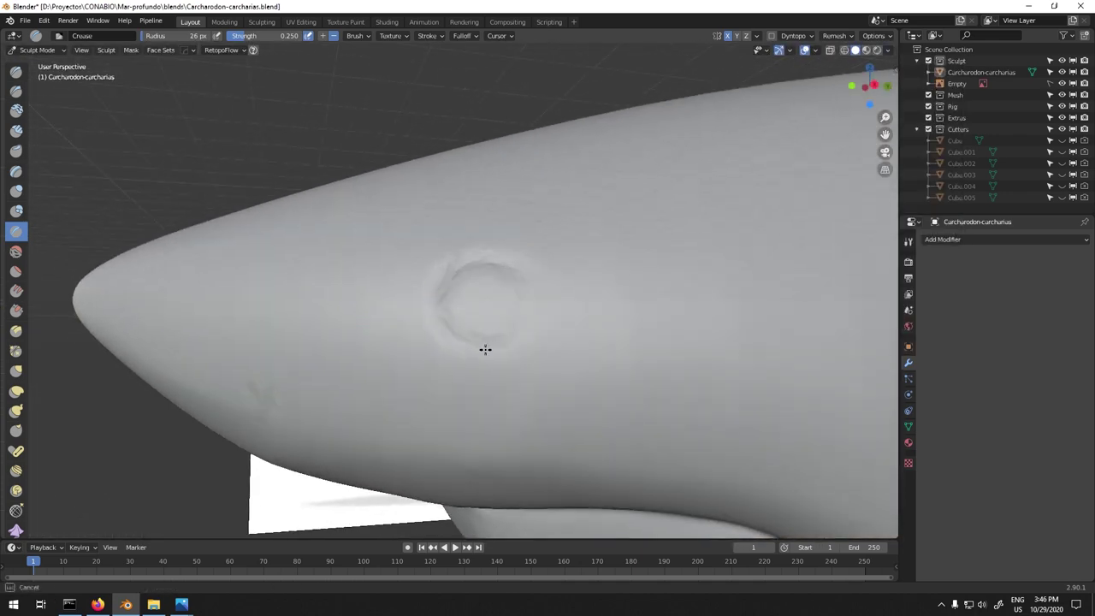
pyautogui.click(788, 36)
pyautogui.click(811, 36)
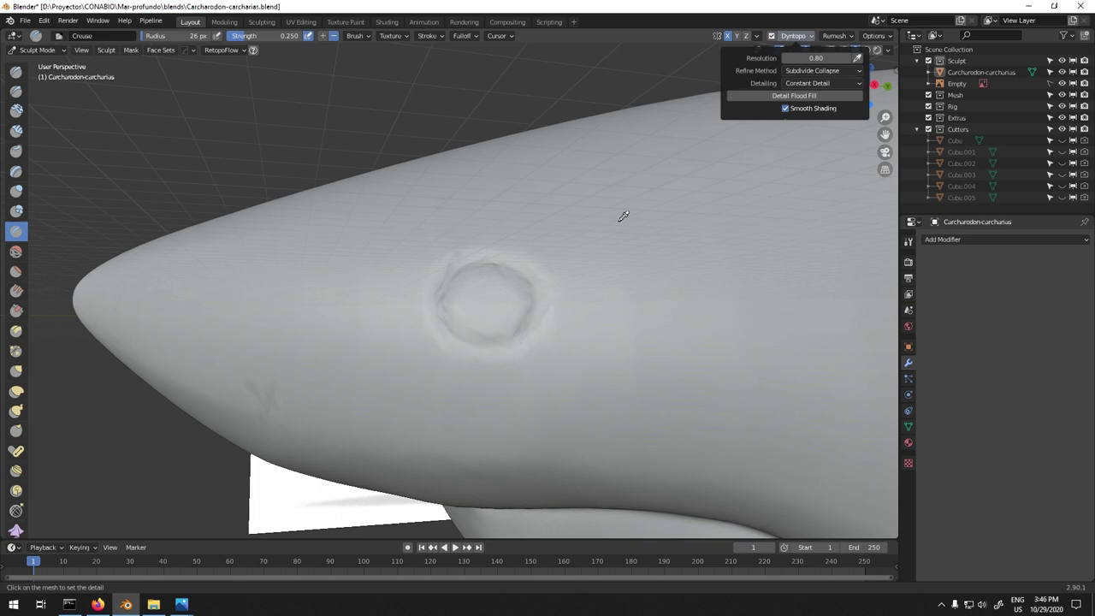
pyautogui.click(857, 80)
pyautogui.click(739, 121)
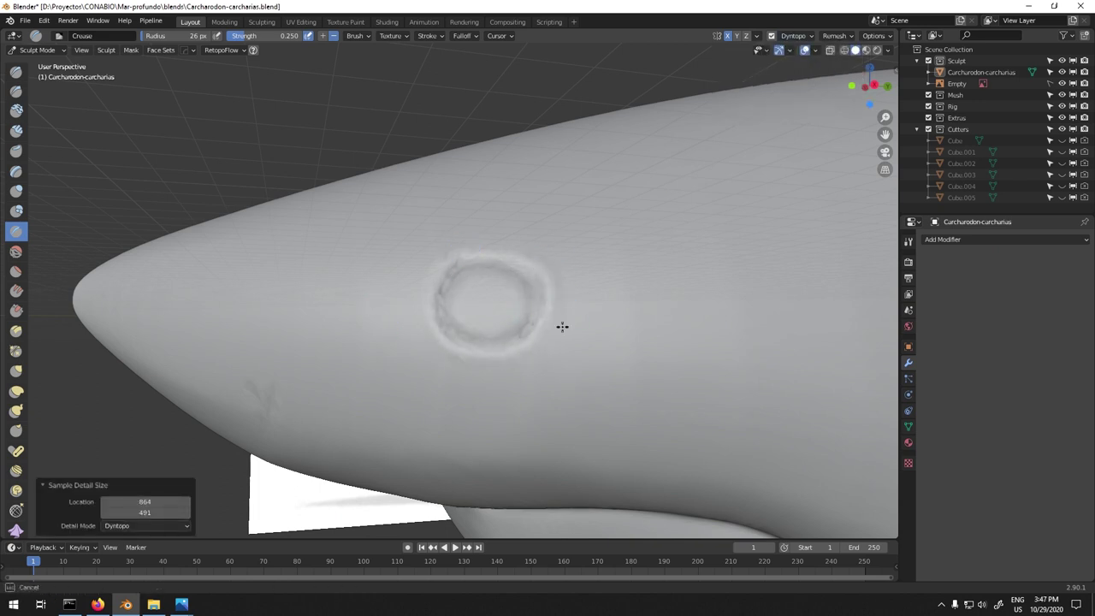
# - Crease a small nostril in front of the eye on the snout
pyautogui.moveTo(498, 268)
pyautogui.mouseDown(button='middle')
pyautogui.moveTo(465, 274)
pyautogui.moveTo(566, 215)
pyautogui.mouseUp(button='middle')
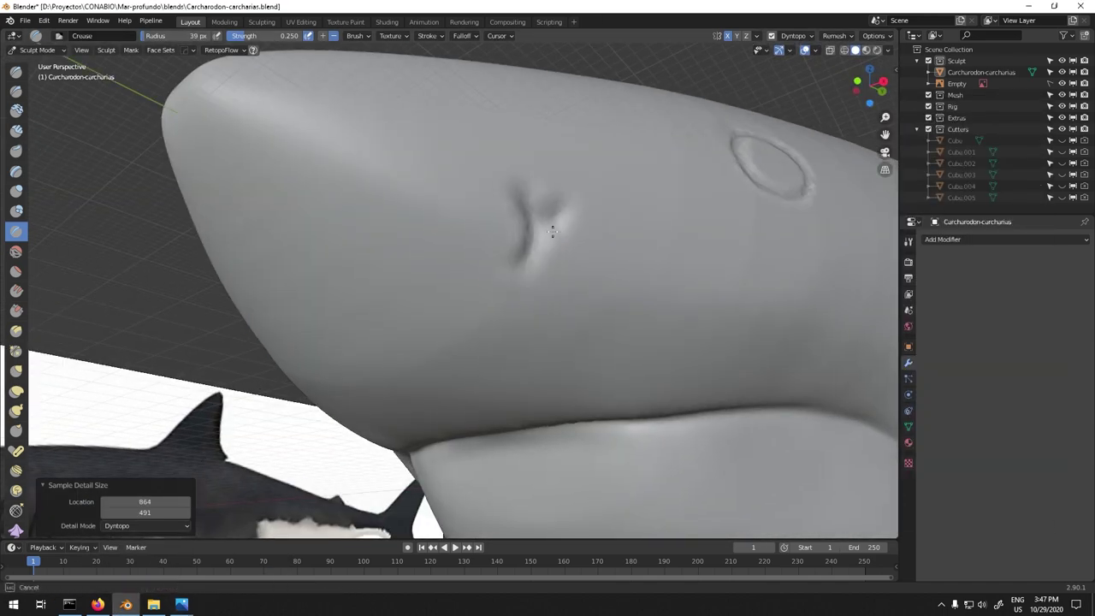
pyautogui.moveTo(569, 224); pyautogui.dragTo(508, 201, button='middle')
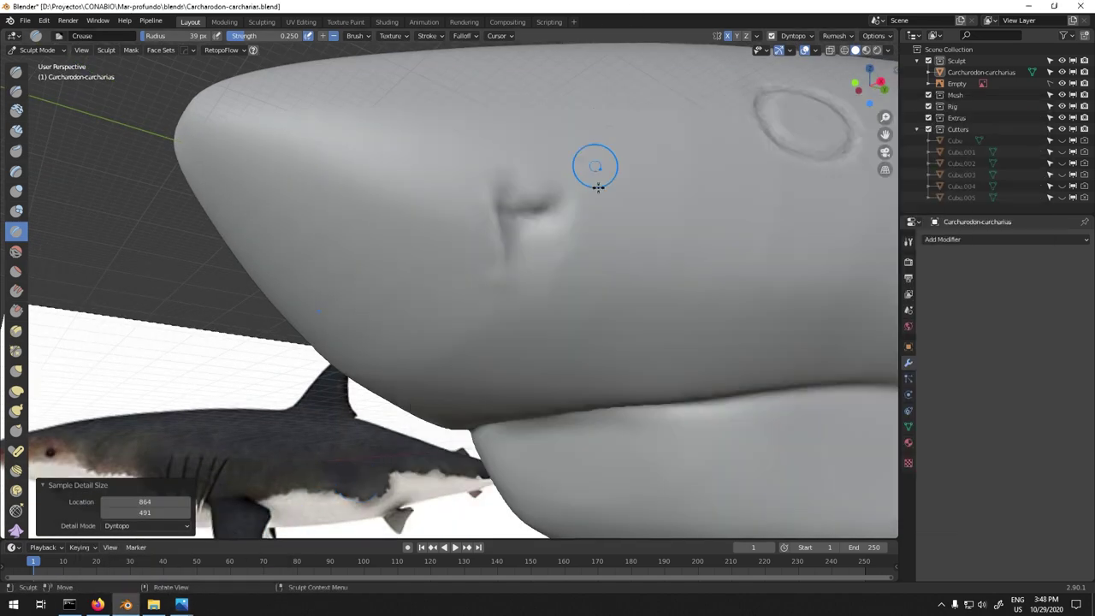
pyautogui.moveTo(599, 166); pyautogui.dragTo(471, 343, button='middle')
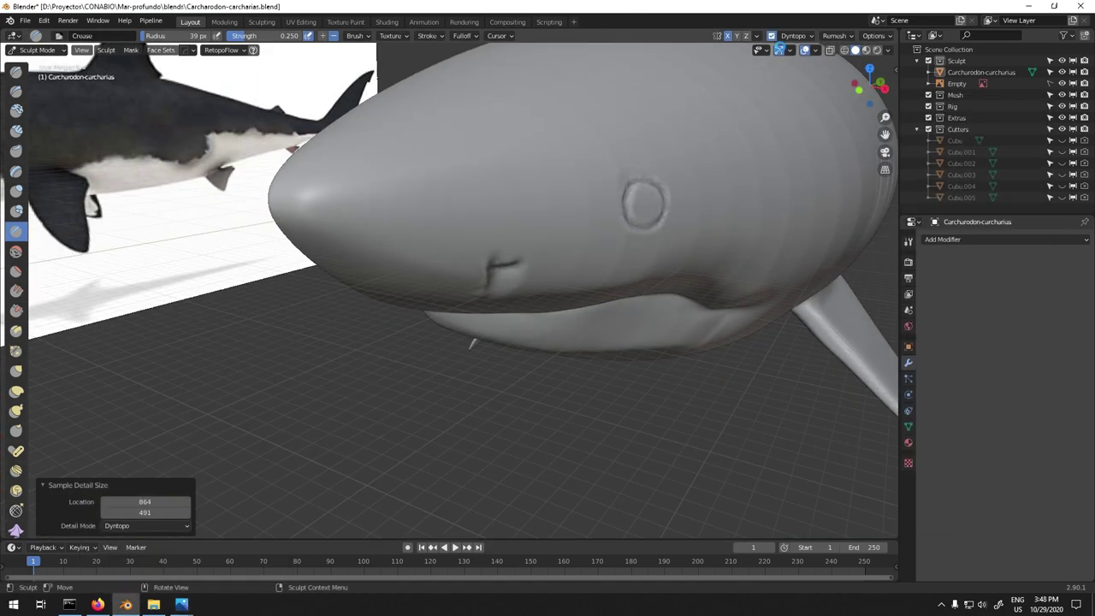
pyautogui.click(17, 130)
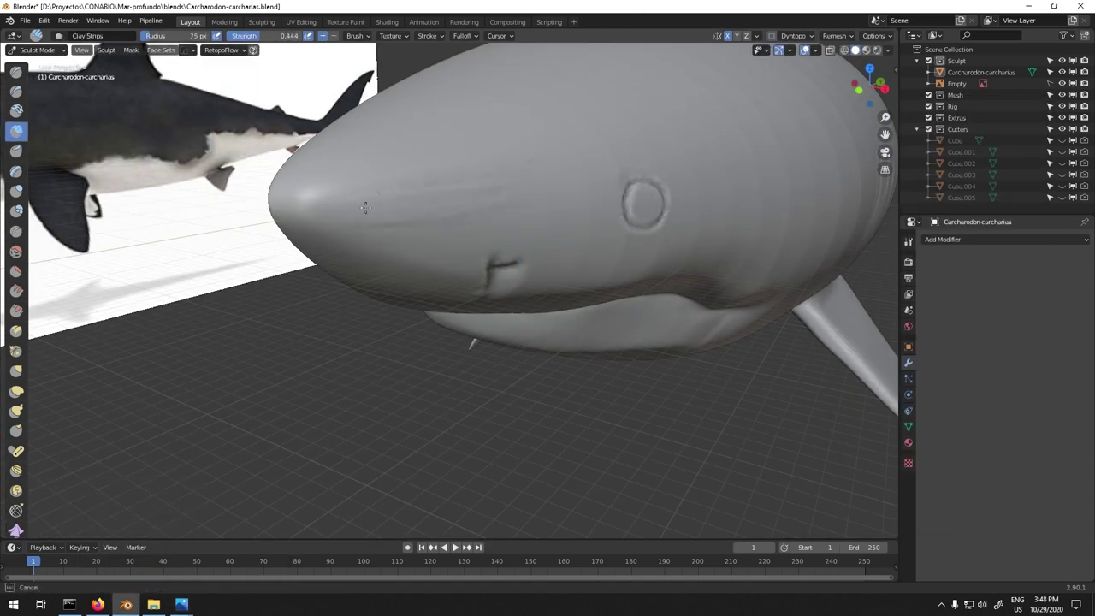
# - Orbit to a straight side view and deepen the lower-jaw crease with an enlarged Clay brush
pyautogui.moveTo(532, 229); pyautogui.dragTo(380, 174, button='middle')
pyautogui.moveTo(475, 190)
pyautogui.mouseDown(button='middle')
pyautogui.moveTo(362, 200)
pyautogui.moveTo(680, 314)
pyautogui.mouseUp(button='middle')
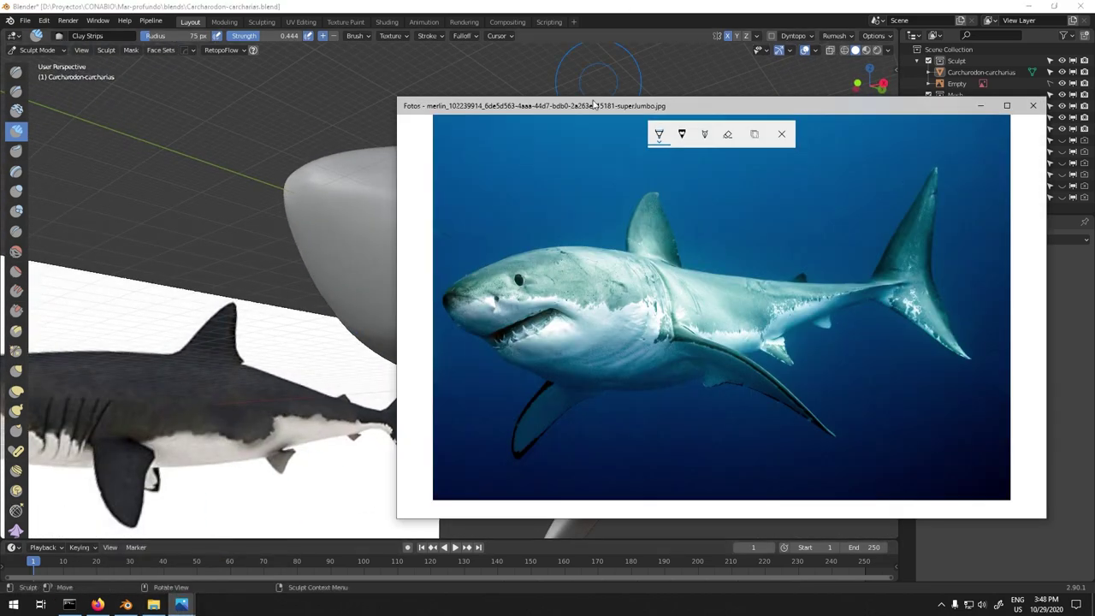
pyautogui.moveTo(758, 319)
pyautogui.mouseDown(button='middle')
pyautogui.moveTo(594, 262)
pyautogui.moveTo(714, 140)
pyautogui.mouseUp(button='middle')
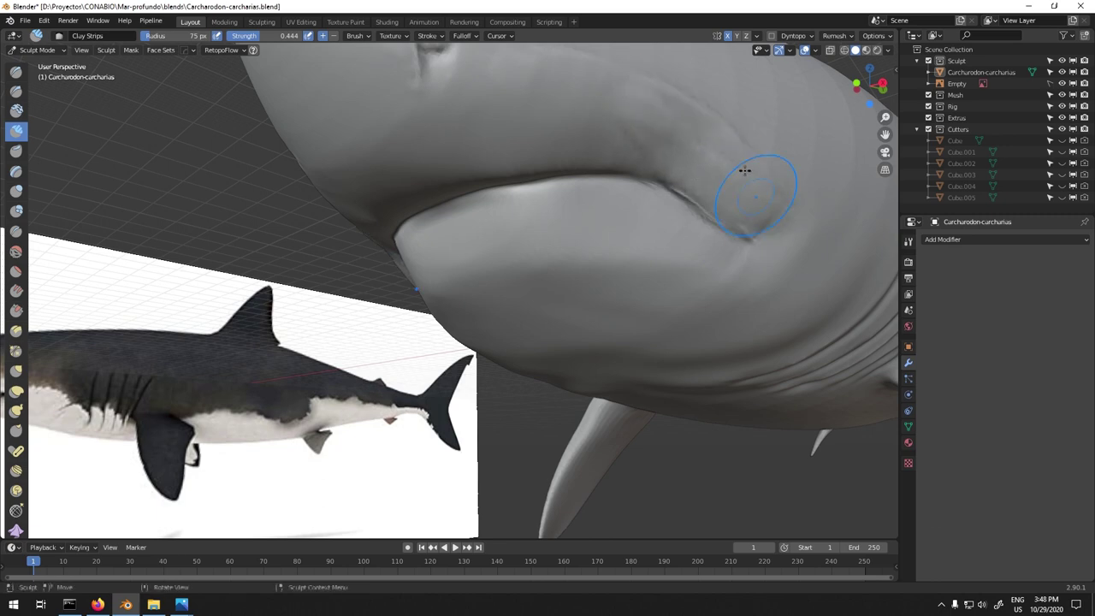
pyautogui.keyDown('alt'); pyautogui.moveTo(733, 214); pyautogui.dragTo(240, 175, button='middle'); pyautogui.keyUp('alt')
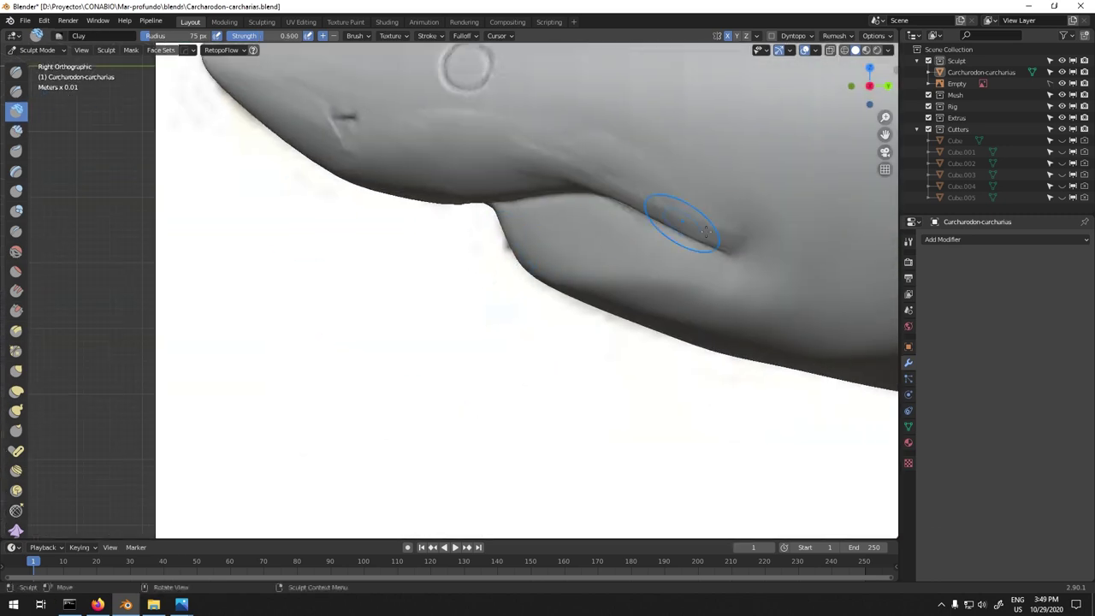
pyautogui.moveTo(727, 253); pyautogui.dragTo(625, 203)
pyautogui.press('f')
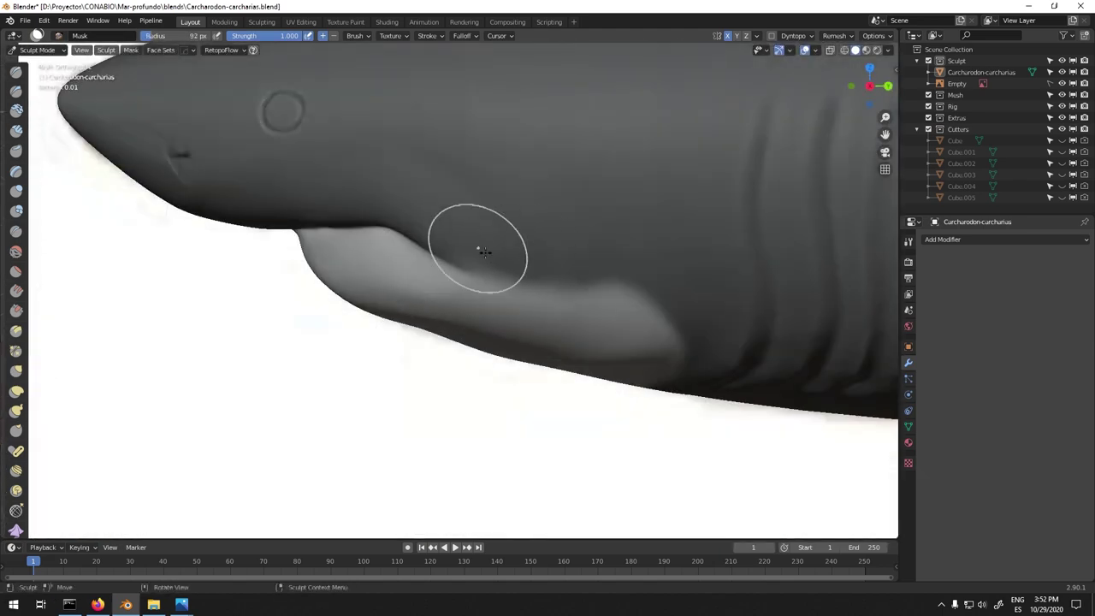
# - Bend the head and jaw slightly with a widened Pose brush
pyautogui.scroll(-5, 17, 256)
pyautogui.click(17, 246)
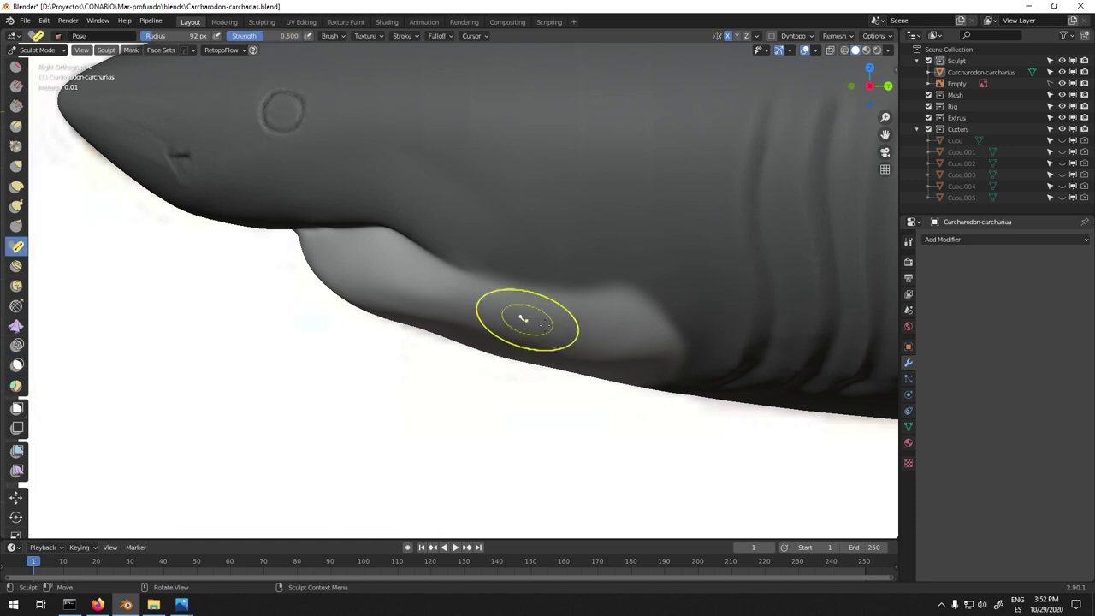
pyautogui.press('f')
pyautogui.click(346, 325)
pyautogui.moveTo(345, 325); pyautogui.dragTo(420, 142)
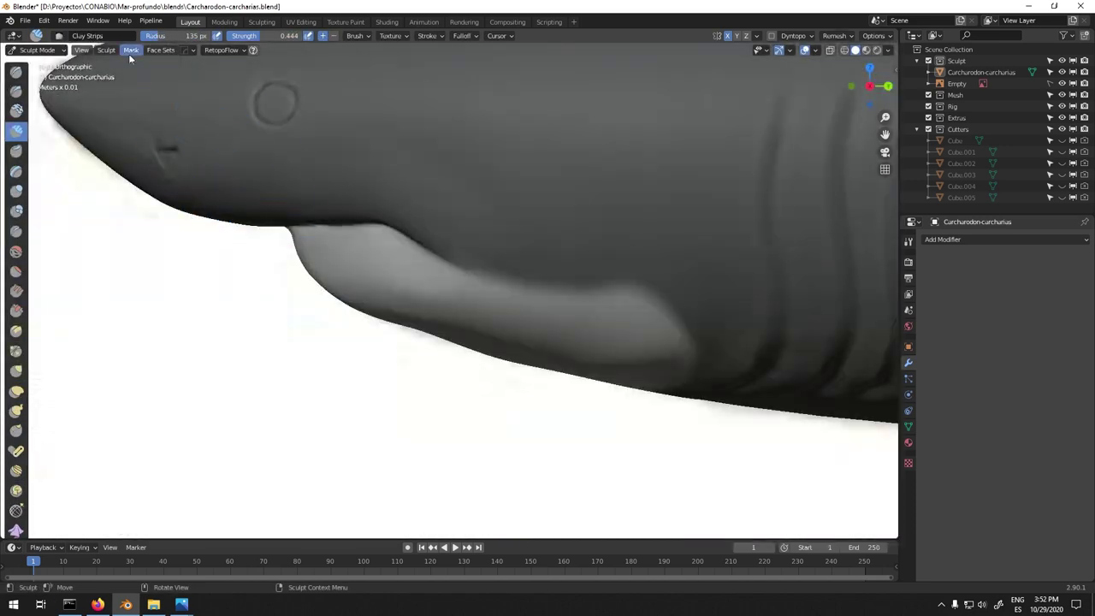
# - Extract the masked jaw as a solid mesh and return to Sculpt Mode
pyautogui.click(131, 50)
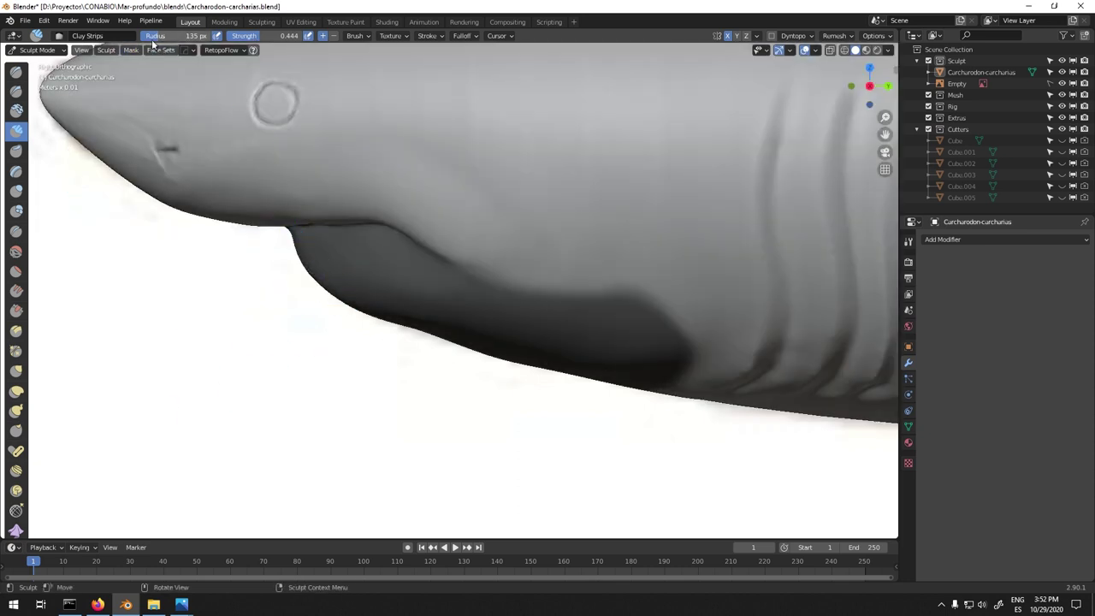
pyautogui.click(155, 227)
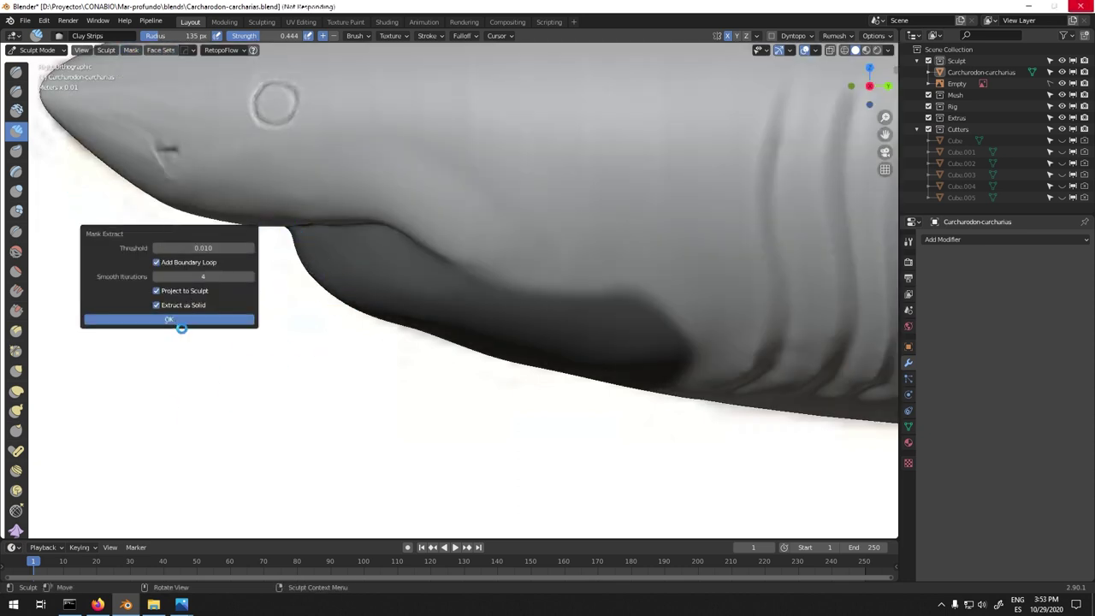
pyautogui.click(173, 320)
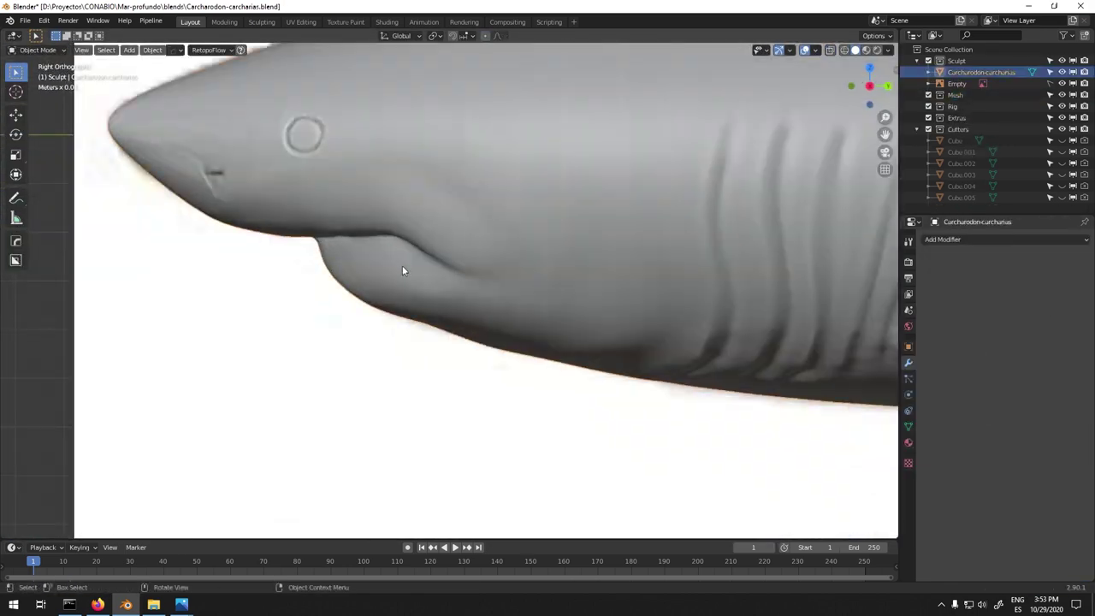
pyautogui.hotkey('ctrl', 'Tab')
pyautogui.click(399, 329)
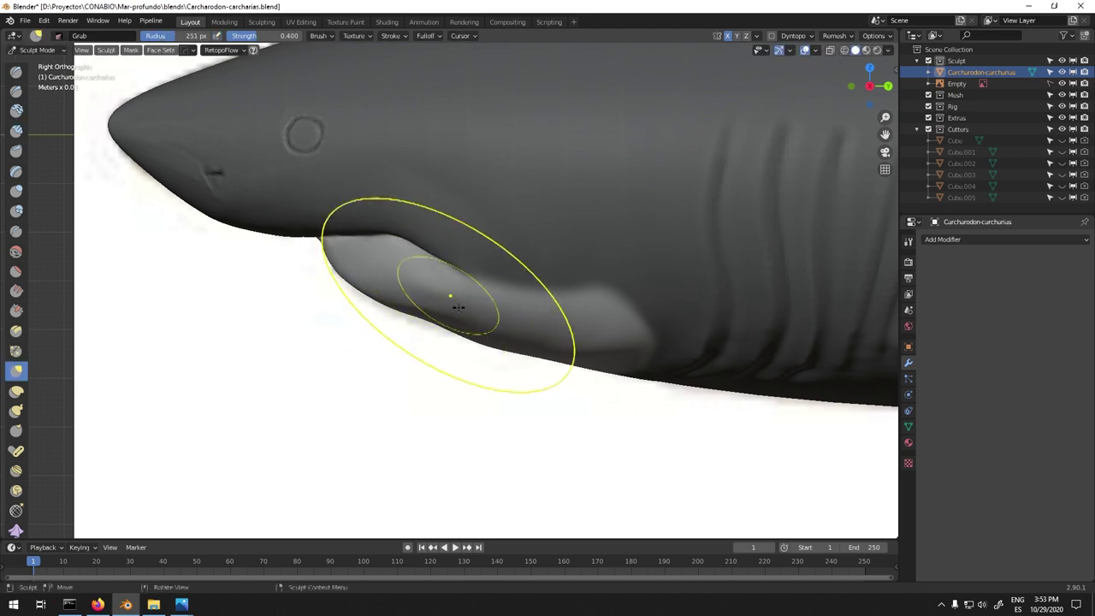
# - Enable Dyntopo, then mask and sculpt the edges of the jaw patch
pyautogui.click(796, 37)
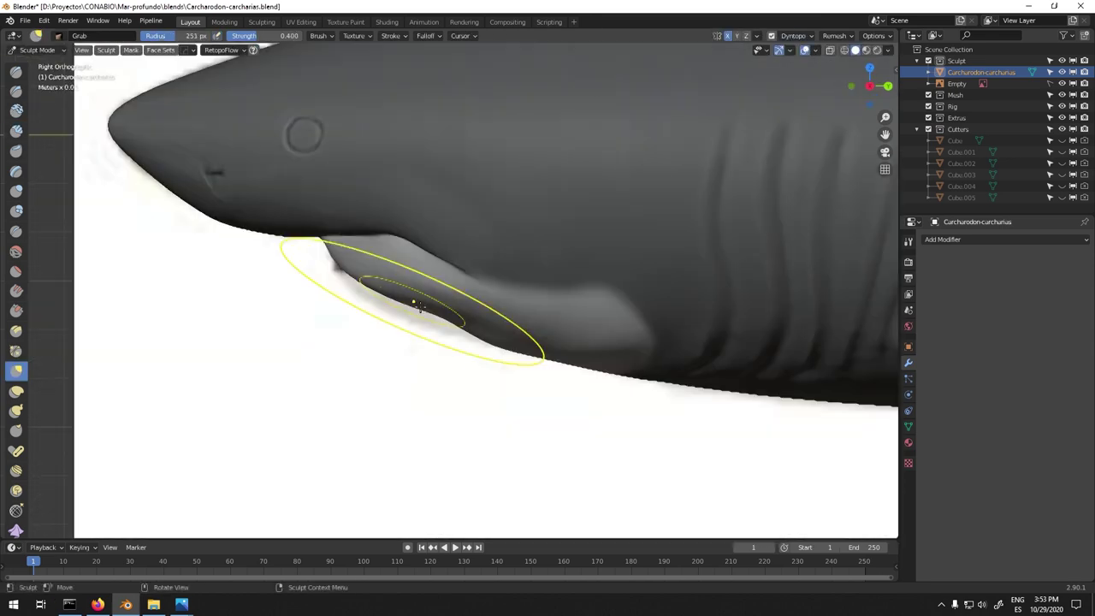
pyautogui.press('m')
pyautogui.moveTo(587, 306); pyautogui.dragTo(570, 247, button='middle')
pyautogui.moveTo(570, 247)
pyautogui.mouseDown()
pyautogui.moveTo(508, 146)
pyautogui.moveTo(400, 119)
pyautogui.mouseUp()
pyautogui.moveTo(436, 216)
pyautogui.mouseDown()
pyautogui.moveTo(436, 279)
pyautogui.moveTo(471, 213)
pyautogui.moveTo(420, 399)
pyautogui.moveTo(360, 269)
pyautogui.moveTo(448, 362)
pyautogui.moveTo(402, 308)
pyautogui.moveTo(494, 344)
pyautogui.mouseUp()
# - Extend the mask over the jaw patch and smooth its ridged rim with Inflate/Deflate and Draw
pyautogui.moveTo(494, 345)
pyautogui.mouseDown(button='middle')
pyautogui.moveTo(396, 267)
pyautogui.moveTo(556, 295)
pyautogui.mouseUp(button='middle')
pyautogui.moveTo(482, 362)
pyautogui.mouseDown()
pyautogui.moveTo(508, 416)
pyautogui.moveTo(467, 313)
pyautogui.mouseUp()
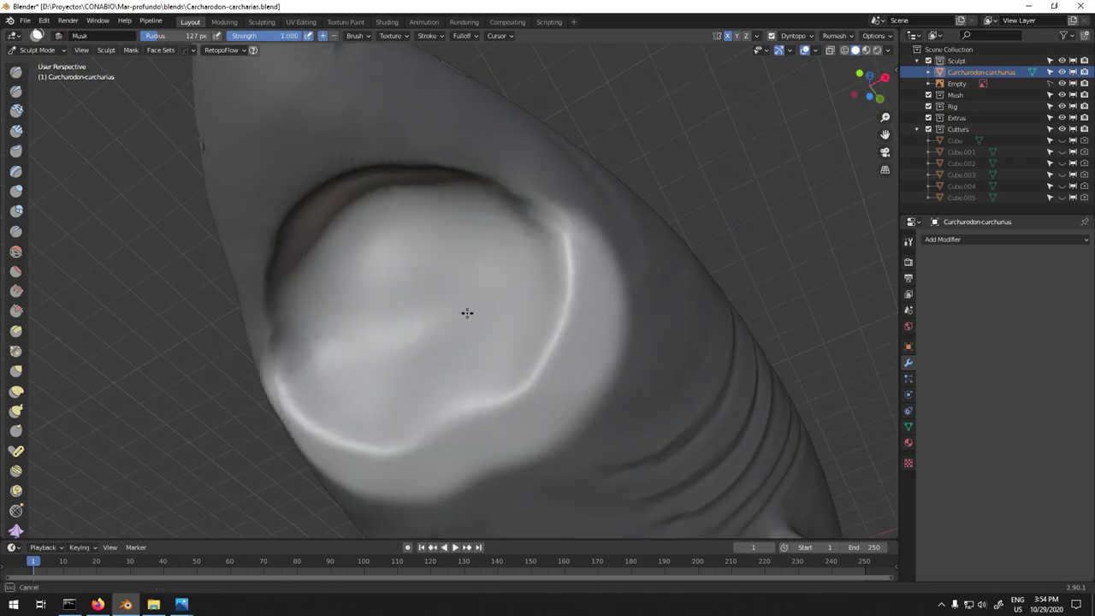
pyautogui.press('i')
pyautogui.moveTo(580, 318)
pyautogui.keyDown('shift'); pyautogui.mouseDown()
pyautogui.moveTo(447, 428)
pyautogui.moveTo(528, 405)
pyautogui.moveTo(582, 359)
pyautogui.mouseUp(); pyautogui.keyUp('shift')
pyautogui.click(16, 72)
pyautogui.moveTo(479, 325)
pyautogui.mouseDown()
pyautogui.moveTo(557, 359)
pyautogui.moveTo(453, 347)
pyautogui.moveTo(470, 354)
pyautogui.moveTo(579, 233)
pyautogui.moveTo(606, 364)
pyautogui.mouseUp()
# - Sculpt and smooth the jaw patch from frontal and side views, then return to Object Mode
pyautogui.moveTo(541, 446)
pyautogui.mouseDown(button='middle')
pyautogui.moveTo(492, 157)
pyautogui.moveTo(379, 325)
pyautogui.mouseUp(button='middle')
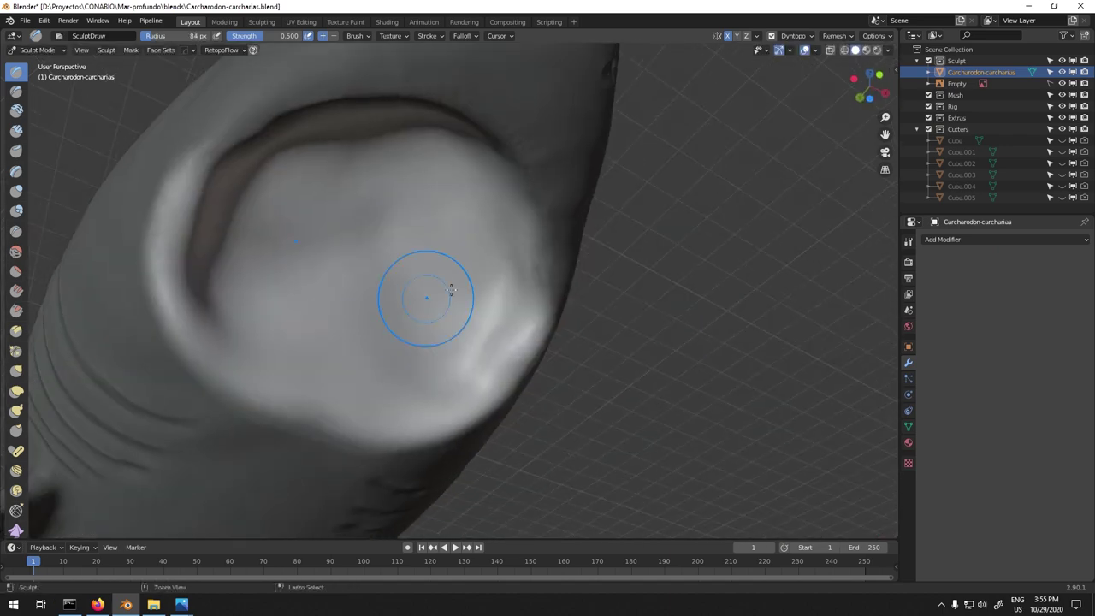
pyautogui.moveTo(379, 325); pyautogui.dragTo(374, 313)
pyautogui.moveTo(373, 313); pyautogui.dragTo(385, 291, button='middle')
pyautogui.moveTo(385, 291); pyautogui.dragTo(392, 352)
pyautogui.moveTo(392, 353); pyautogui.dragTo(488, 293, button='middle')
pyautogui.moveTo(489, 294); pyautogui.dragTo(485, 337)
pyautogui.moveTo(484, 337); pyautogui.dragTo(464, 265, button='middle')
pyautogui.moveTo(465, 264); pyautogui.dragTo(443, 223)
pyautogui.moveTo(442, 222)
pyautogui.mouseDown(button='middle')
pyautogui.moveTo(416, 313)
pyautogui.moveTo(415, 159)
pyautogui.moveTo(406, 293)
pyautogui.mouseUp(button='middle')
pyautogui.hotkey('ctrl', 'Tab')
pyautogui.click(406, 293)
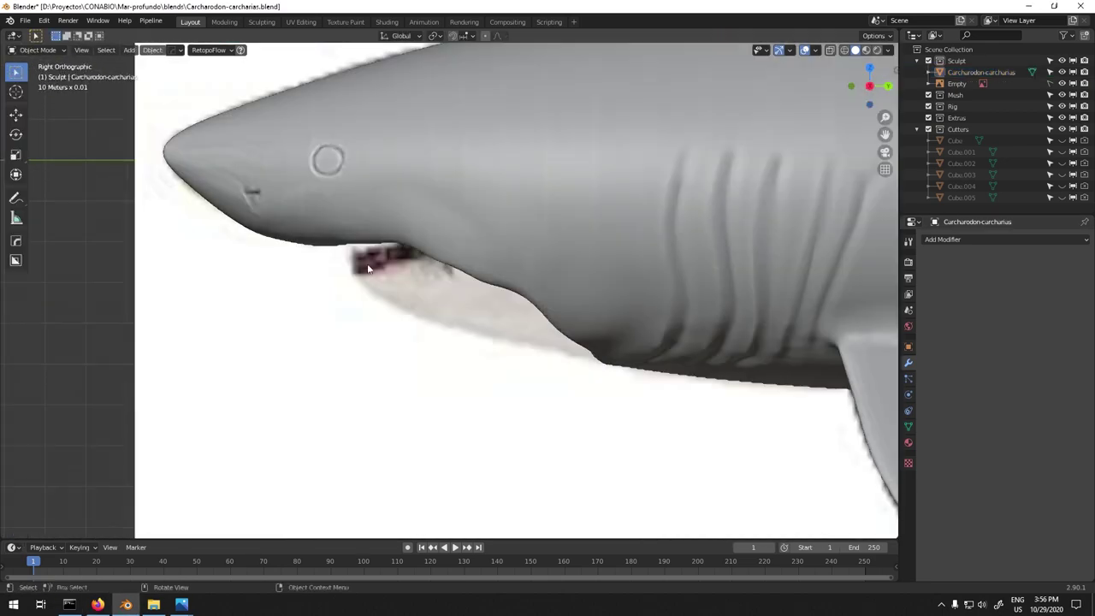
# - Add the subdivided cube Cubo.006 at the mouth and rotate it into a tilted box
pyautogui.press('Tab')
pyautogui.scroll(-3, 379, 165)
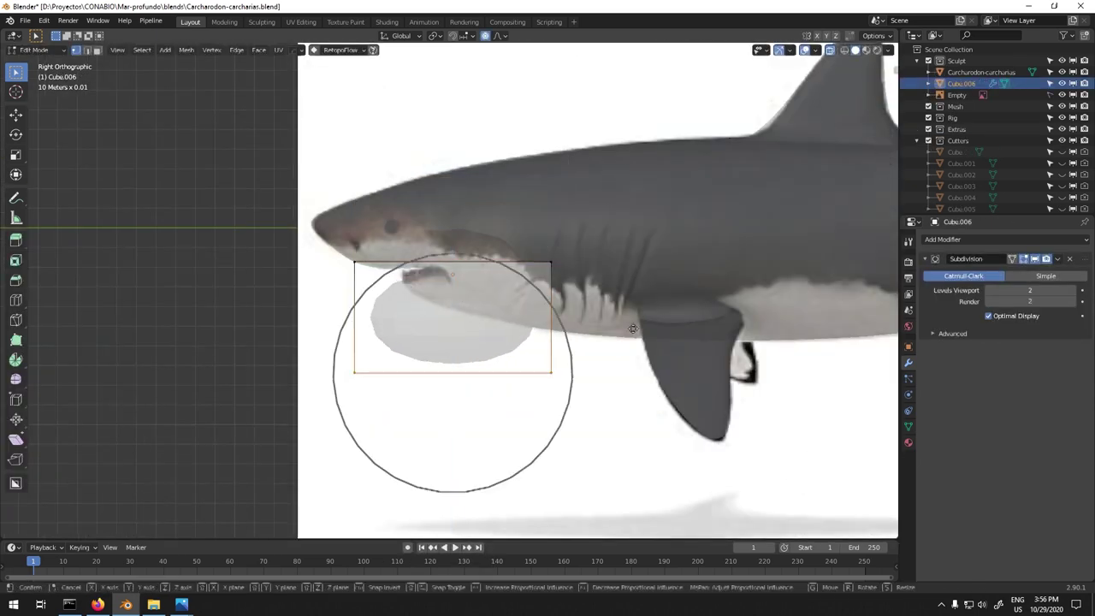
pyautogui.press('r')
pyautogui.click(379, 365)
# - Select the box's upper edges, dissolve them to shape the jaw, and reselect the shark body
pyautogui.press('c')
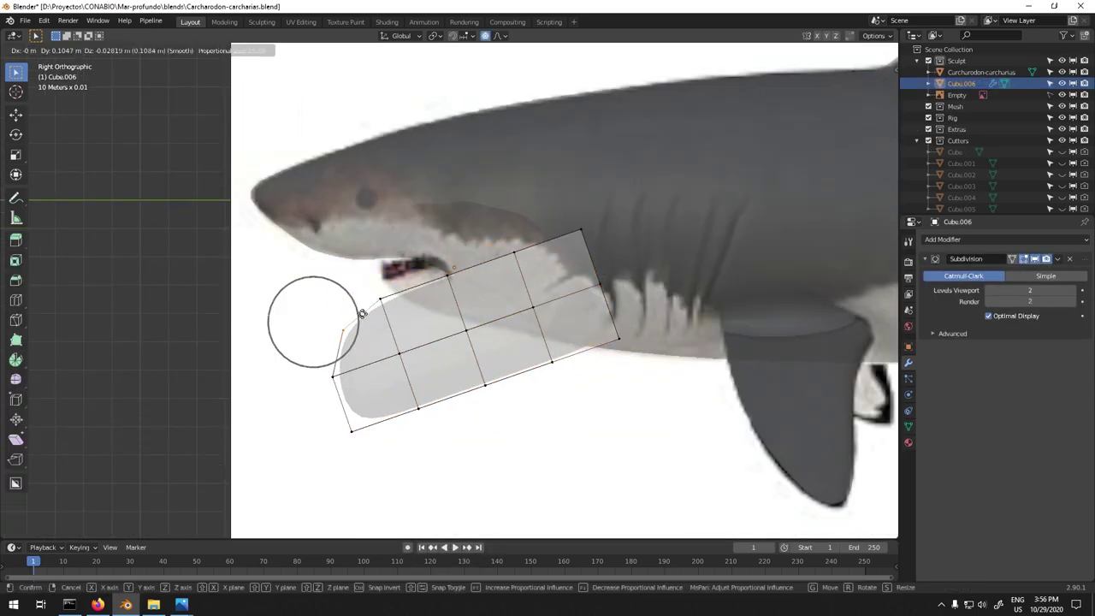
pyautogui.press('ctrl+KP_7')
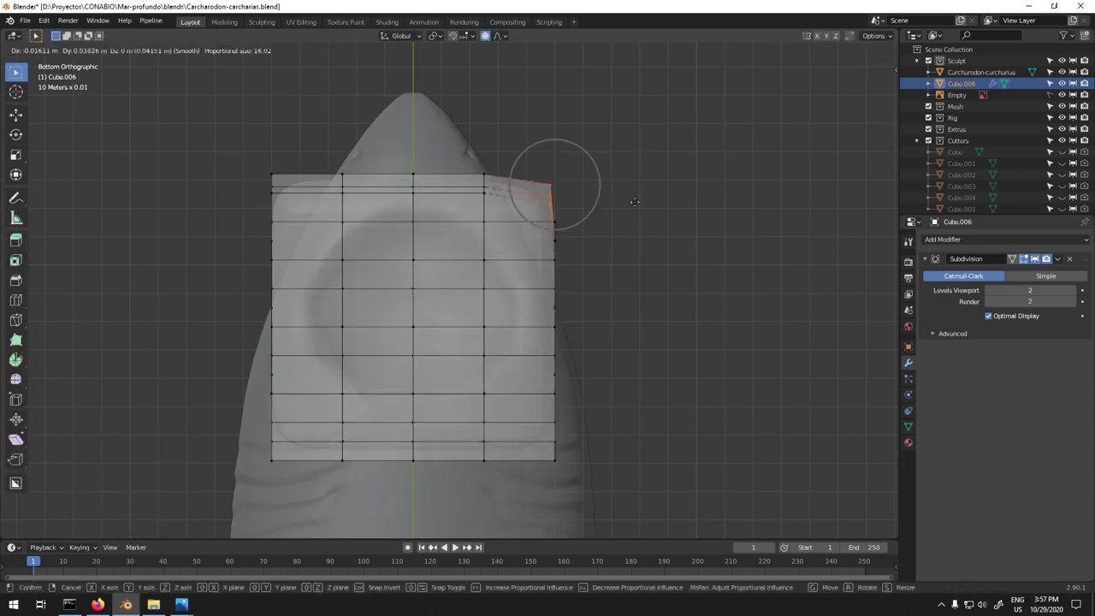
pyautogui.scroll(-3, 547, 205)
pyautogui.press('KP_3')
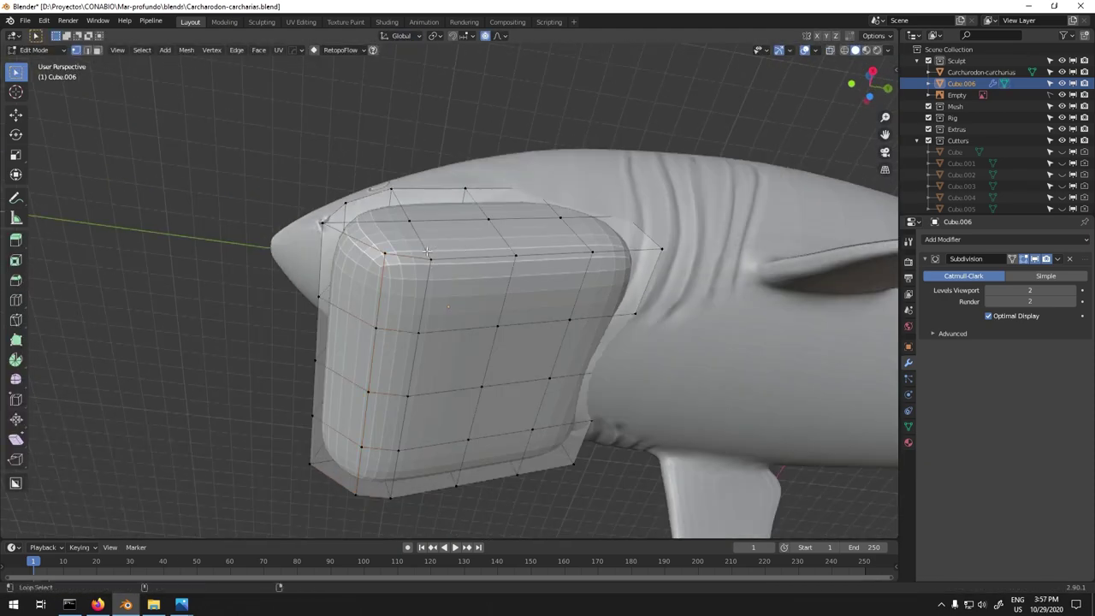
pyautogui.rightClick(400, 334)
pyautogui.click(399, 324)
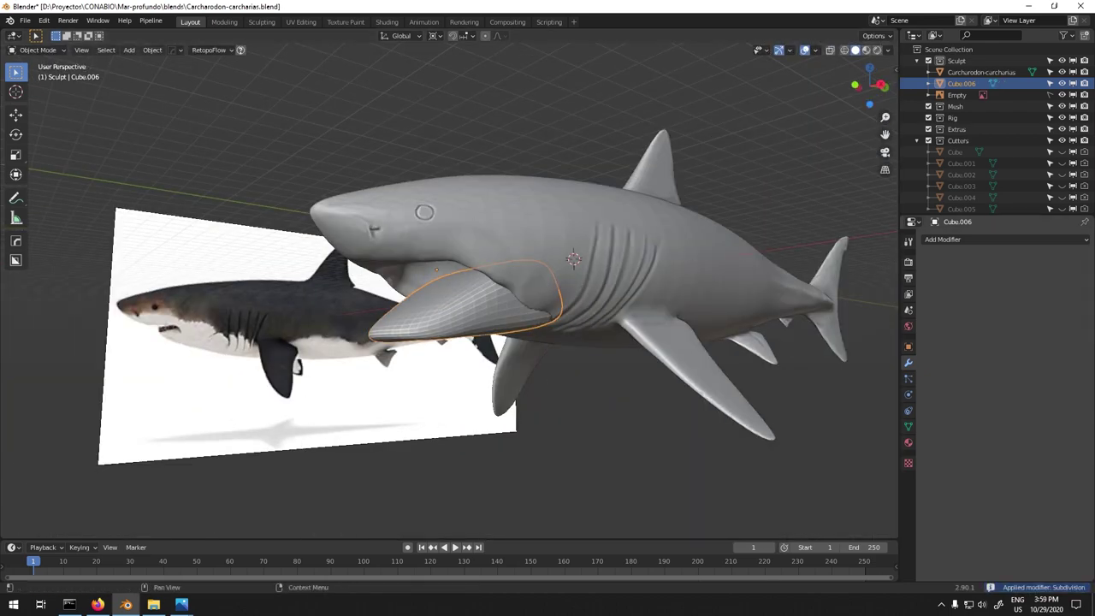
pyautogui.click(540, 213)
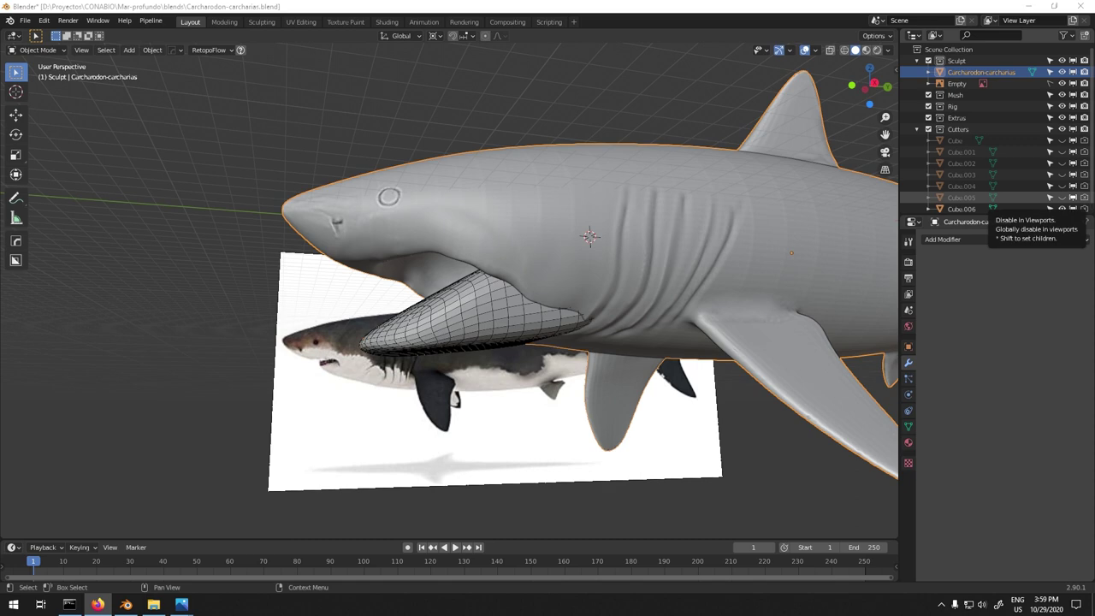
# - Return to Sculpt Mode from Weight Paint and enable Dynamic Topology
pyautogui.hotkey('ctrl', 'Tab')
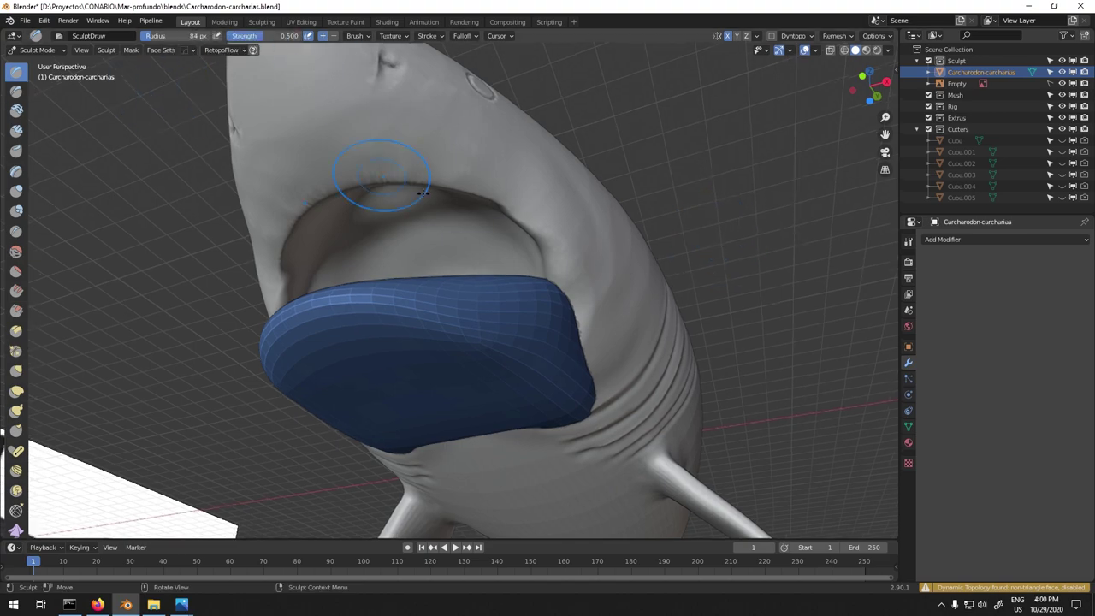
pyautogui.hotkey('ctrl', 'Tab')
pyautogui.click(269, 152)
pyautogui.hotkey('ctrl', 'Tab')
pyautogui.click(440, 242)
pyautogui.click(778, 36)
pyautogui.click(633, 68)
# - Sculpt Draw brush strokes across the underside of the lower jaw
pyautogui.moveTo(387, 342); pyautogui.dragTo(386, 229, button='middle')
pyautogui.moveTo(387, 269); pyautogui.dragTo(527, 313, button='middle')
pyautogui.moveTo(582, 369)
pyautogui.keyDown('ctrl'); pyautogui.mouseDown(button='middle')
pyautogui.moveTo(616, 303)
pyautogui.moveTo(335, 205)
pyautogui.mouseUp(button='middle'); pyautogui.keyUp('ctrl')
pyautogui.press('x')
pyautogui.moveTo(335, 205)
pyautogui.mouseDown()
pyautogui.moveTo(333, 339)
pyautogui.moveTo(394, 206)
pyautogui.moveTo(459, 156)
pyautogui.moveTo(385, 247)
pyautogui.mouseUp()
pyautogui.moveTo(384, 247)
pyautogui.mouseDown(button='middle')
pyautogui.moveTo(435, 208)
pyautogui.moveTo(288, 314)
pyautogui.moveTo(410, 399)
pyautogui.mouseUp(button='middle')
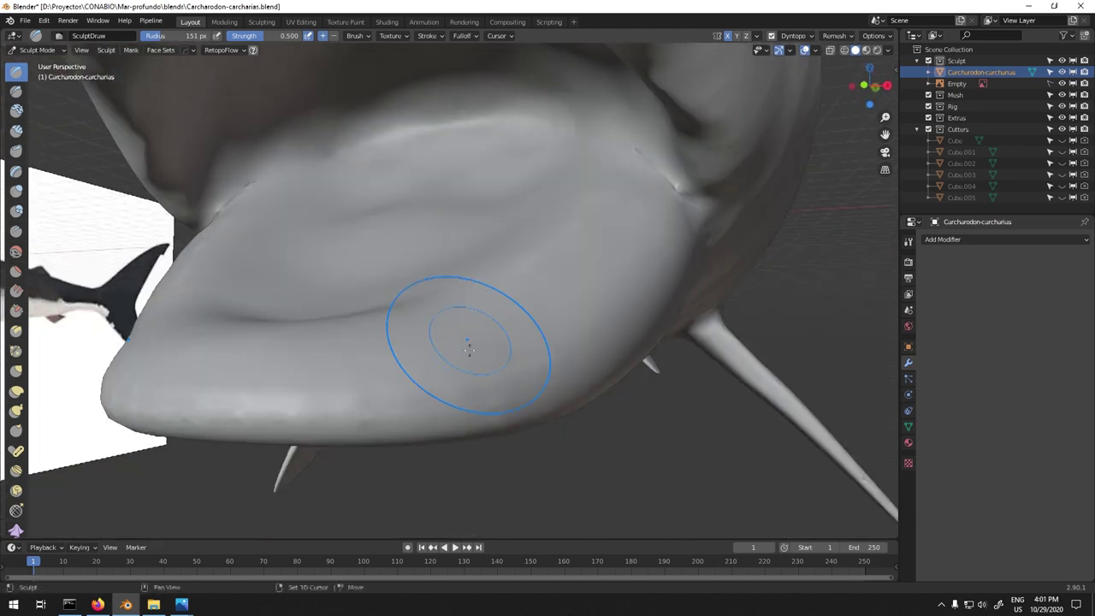
pyautogui.moveTo(468, 348); pyautogui.dragTo(465, 225, button='middle')
# - Build up the surface behind the eye with the Clay brush
pyautogui.press('ctrl+KP_7')
pyautogui.press('g')
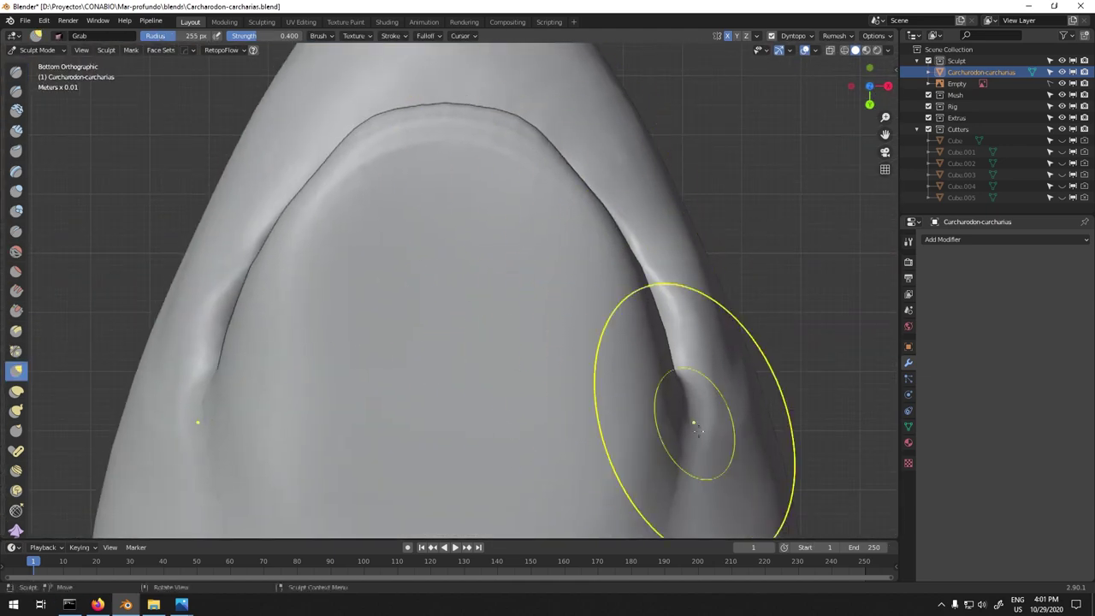
pyautogui.press('KP_3')
pyautogui.press('c')
pyautogui.moveTo(673, 362)
pyautogui.mouseDown(button='middle')
pyautogui.moveTo(587, 228)
pyautogui.moveTo(656, 295)
pyautogui.mouseUp(button='middle')
pyautogui.moveTo(469, 306)
pyautogui.mouseDown(button='middle')
pyautogui.moveTo(579, 232)
pyautogui.moveTo(498, 279)
pyautogui.moveTo(474, 342)
pyautogui.mouseUp(button='middle')
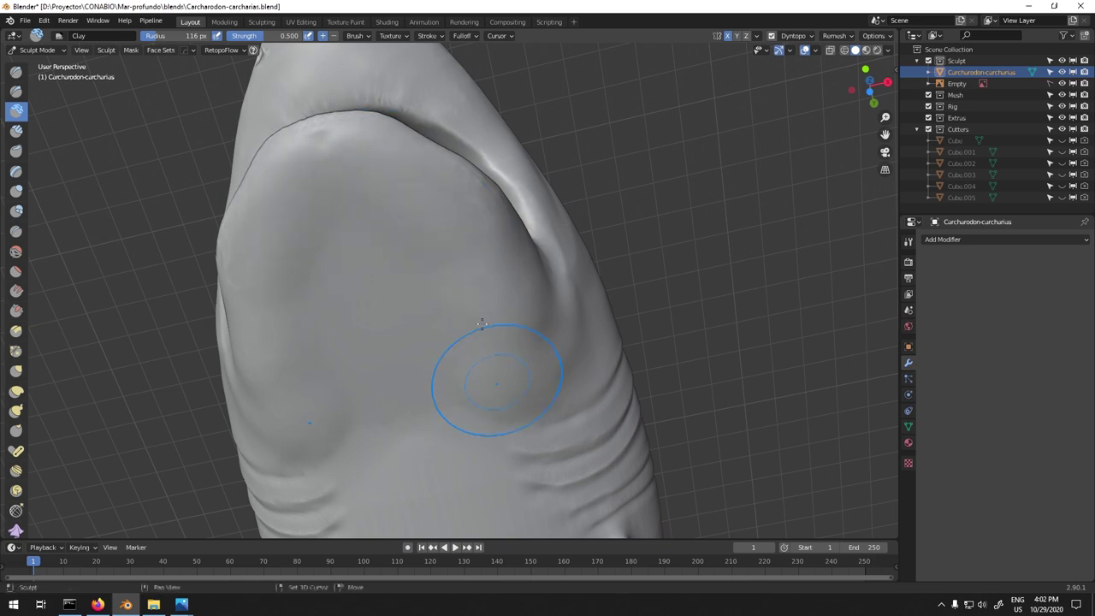
pyautogui.moveTo(505, 379); pyautogui.dragTo(535, 298, button='middle')
pyautogui.moveTo(535, 298); pyautogui.dragTo(589, 280)
# - Frame the lower jaw from below and bring the reference shark photo forward
pyautogui.moveTo(549, 280)
pyautogui.mouseDown(button='middle')
pyautogui.moveTo(473, 294)
pyautogui.moveTo(522, 308)
pyautogui.mouseUp(button='middle')
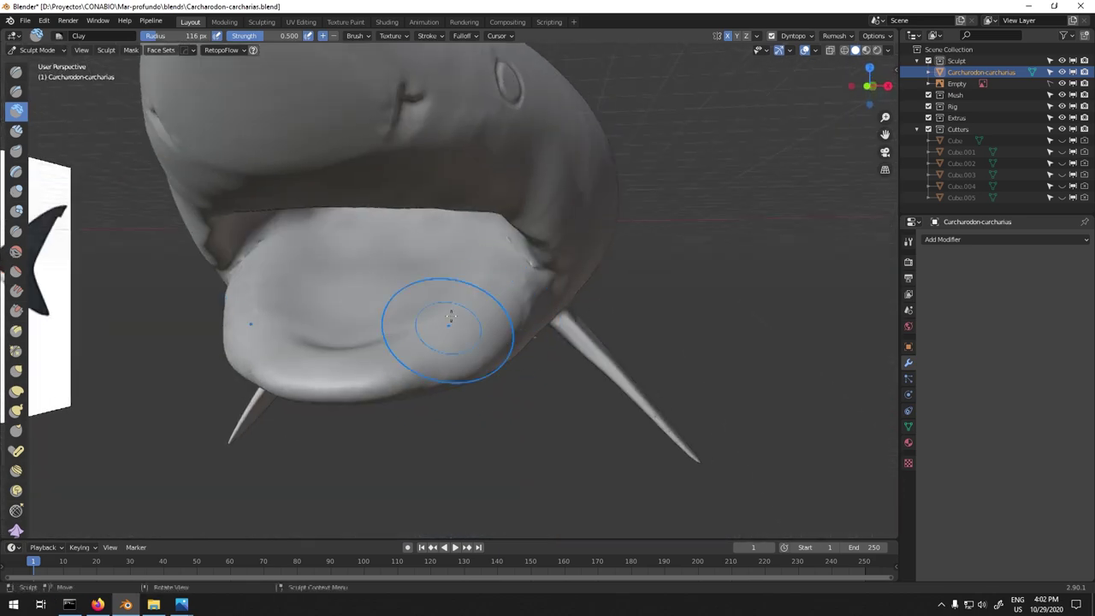
pyautogui.moveTo(426, 346); pyautogui.dragTo(403, 311, button='middle')
pyautogui.scroll(2, 422, 330)
pyautogui.moveTo(237, 362)
pyautogui.mouseDown(button='middle')
pyautogui.moveTo(416, 257)
pyautogui.moveTo(471, 330)
pyautogui.moveTo(254, 311)
pyautogui.moveTo(369, 322)
pyautogui.mouseUp(button='middle')
pyautogui.press('g')
pyautogui.moveTo(261, 308)
pyautogui.mouseDown(button='middle')
pyautogui.moveTo(276, 294)
pyautogui.moveTo(482, 399)
pyautogui.mouseUp(button='middle')
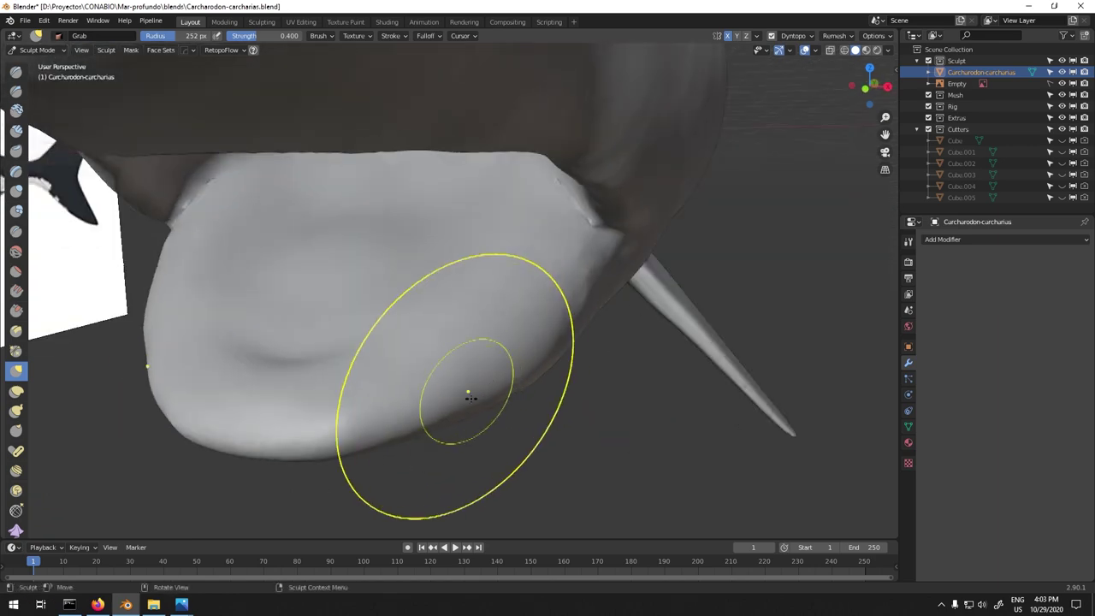
pyautogui.hotkey('shift', 'c')
pyautogui.click(247, 535)
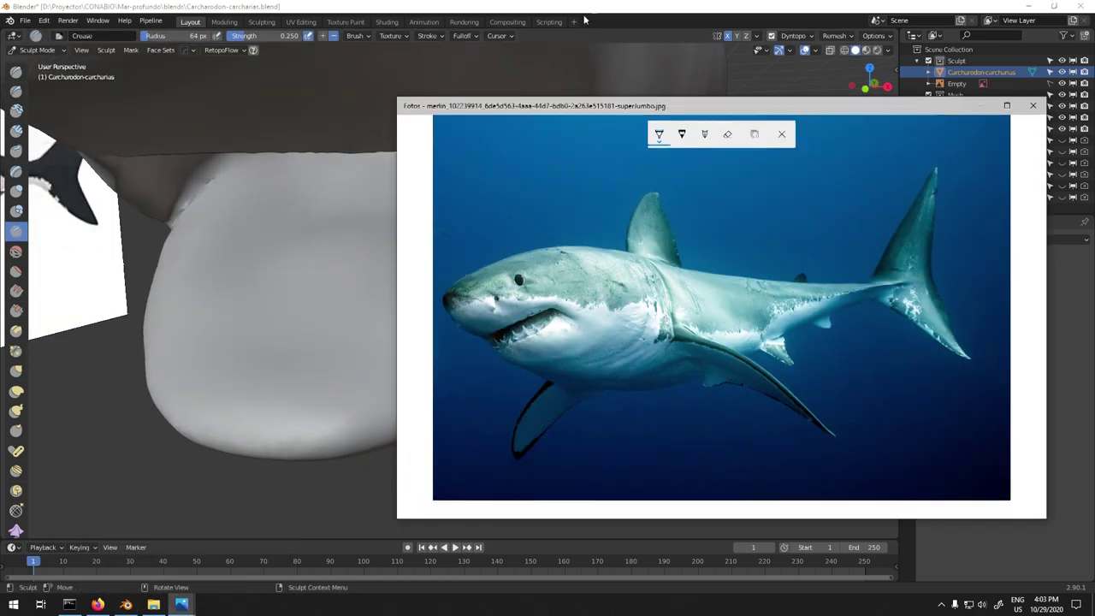
# - Carve a crease at the jaw corner with an enlarged Crease brush
pyautogui.moveTo(501, 147)
pyautogui.mouseDown(button='middle')
pyautogui.moveTo(562, 176)
pyautogui.moveTo(377, 146)
pyautogui.moveTo(567, 172)
pyautogui.moveTo(612, 226)
pyautogui.moveTo(651, 244)
pyautogui.mouseUp(button='middle')
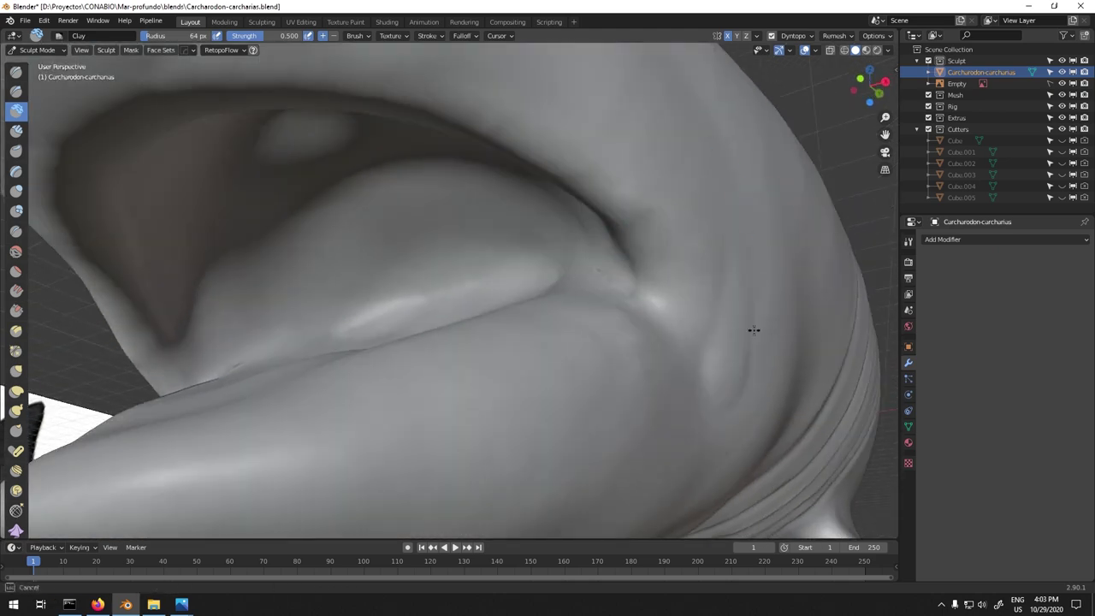
pyautogui.press('f')
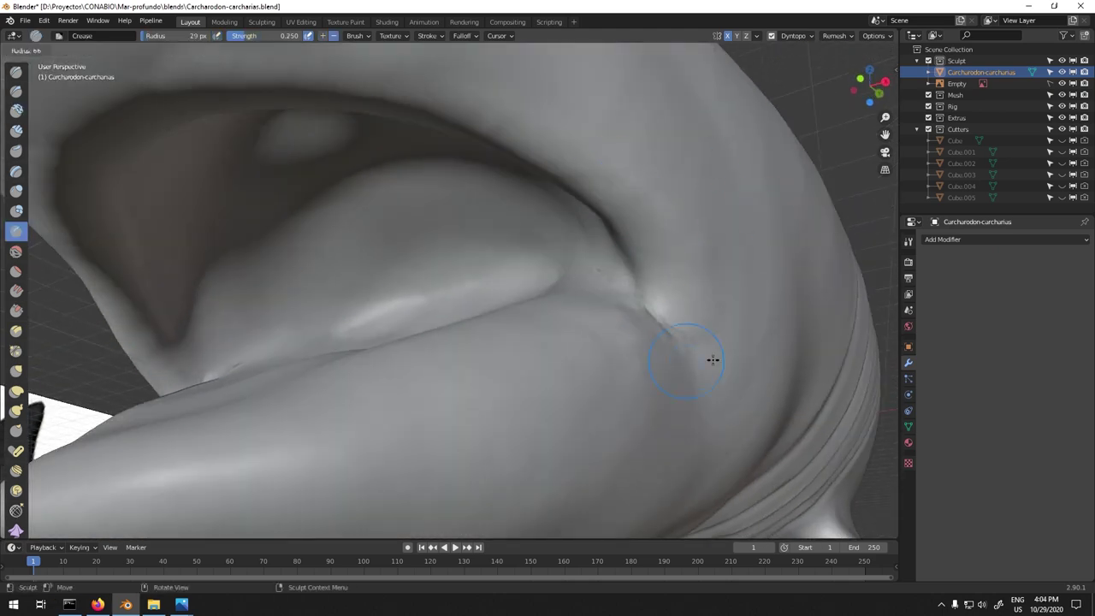
pyautogui.write('.8')
pyautogui.moveTo(676, 341); pyautogui.dragTo(637, 306)
pyautogui.moveTo(664, 334)
pyautogui.mouseDown(button='middle')
pyautogui.moveTo(652, 295)
pyautogui.moveTo(556, 364)
pyautogui.mouseUp(button='middle')
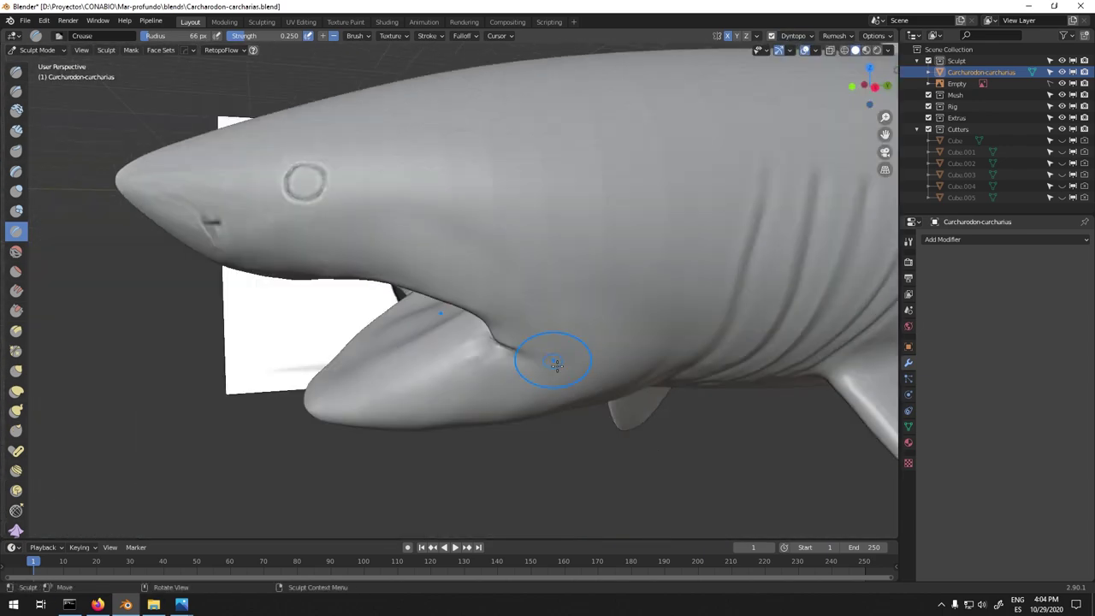
pyautogui.scroll(2, 91, 145)
pyautogui.moveTo(408, 229)
pyautogui.mouseDown(button='middle')
pyautogui.moveTo(585, 225)
pyautogui.moveTo(458, 189)
pyautogui.mouseUp(button='middle')
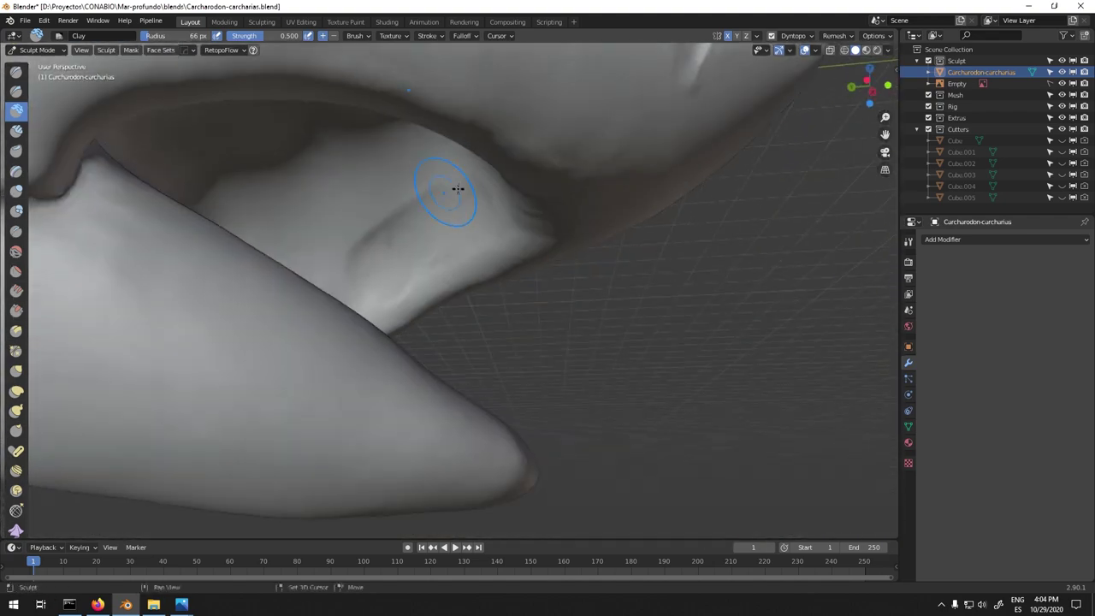
# - Stroke a vertical gill groove into the side with Clay Strips
pyautogui.press('c')
pyautogui.moveTo(60, 172); pyautogui.dragTo(304, 207, button='middle')
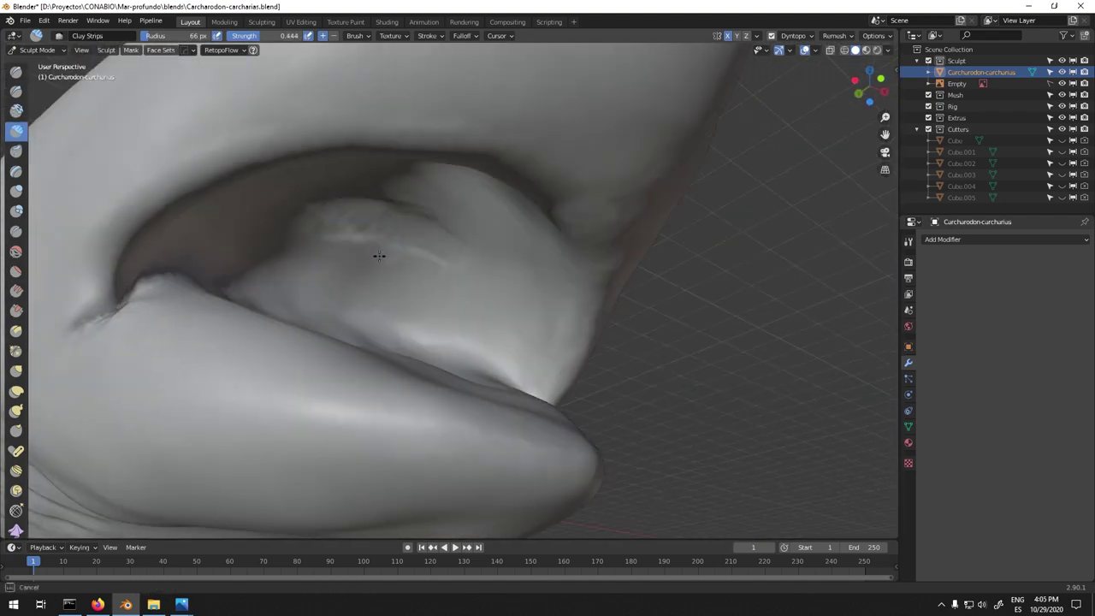
pyautogui.moveTo(440, 220); pyautogui.dragTo(503, 264, button='middle')
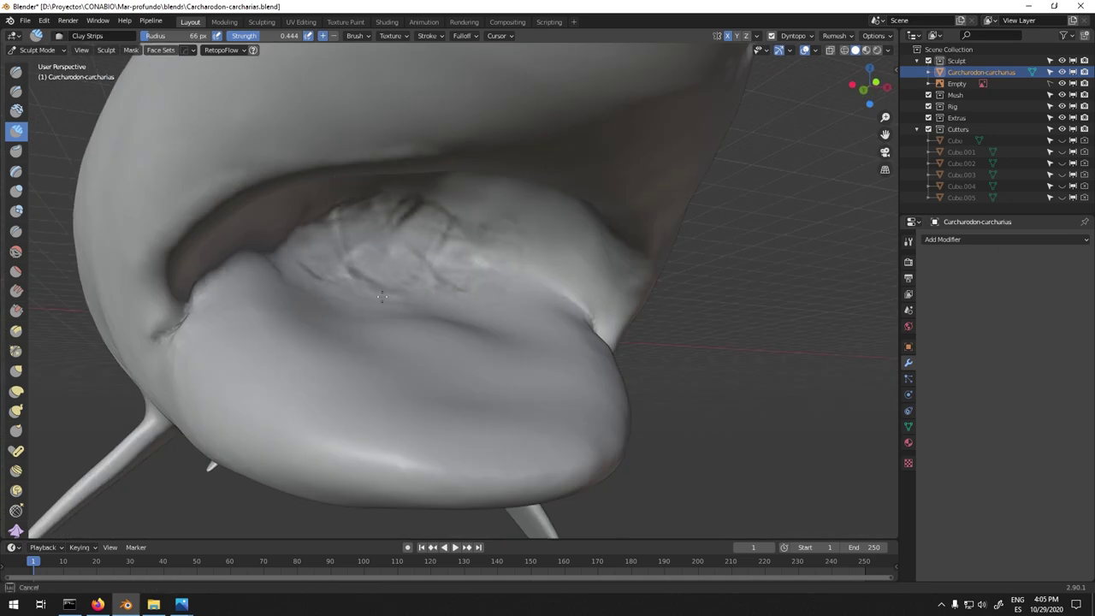
pyautogui.moveTo(485, 212)
pyautogui.mouseDown(button='middle')
pyautogui.moveTo(453, 248)
pyautogui.moveTo(454, 365)
pyautogui.moveTo(491, 296)
pyautogui.moveTo(564, 312)
pyautogui.mouseUp(button='middle')
pyautogui.moveTo(457, 334)
pyautogui.mouseDown(button='middle')
pyautogui.moveTo(562, 337)
pyautogui.moveTo(520, 320)
pyautogui.moveTo(497, 448)
pyautogui.moveTo(548, 323)
pyautogui.mouseUp(button='middle')
pyautogui.moveTo(635, 278); pyautogui.dragTo(631, 236)
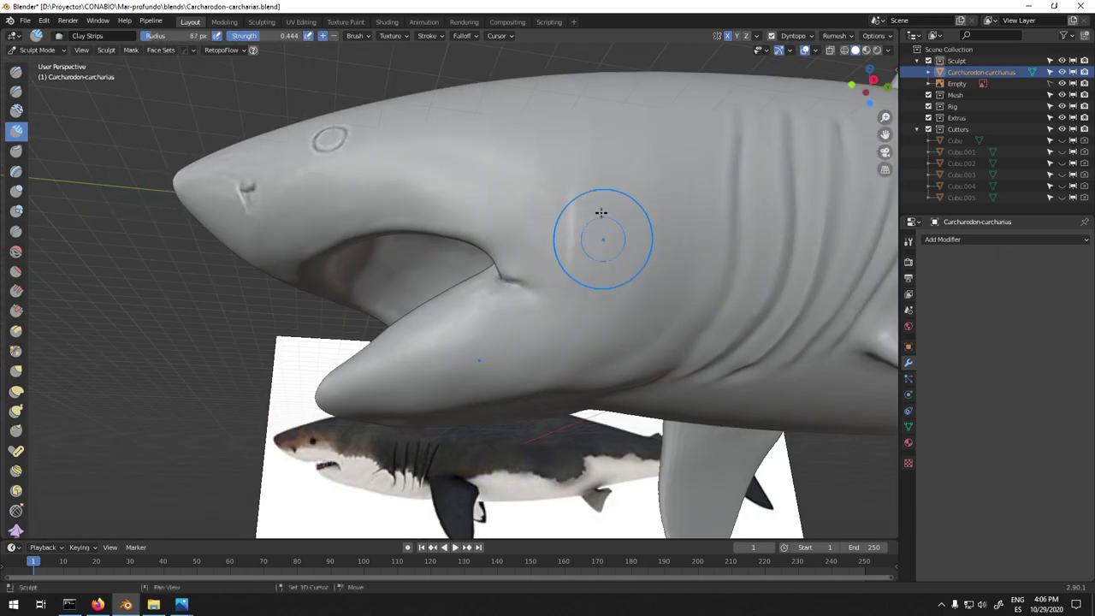
# - Select the Crease brush and run Dyntopo Detail Flood Fill on the mesh
pyautogui.click(15, 231)
pyautogui.moveTo(257, 282)
pyautogui.mouseDown(button='middle')
pyautogui.moveTo(521, 281)
pyautogui.moveTo(609, 389)
pyautogui.mouseUp(button='middle')
pyautogui.scroll(2, 525, 294)
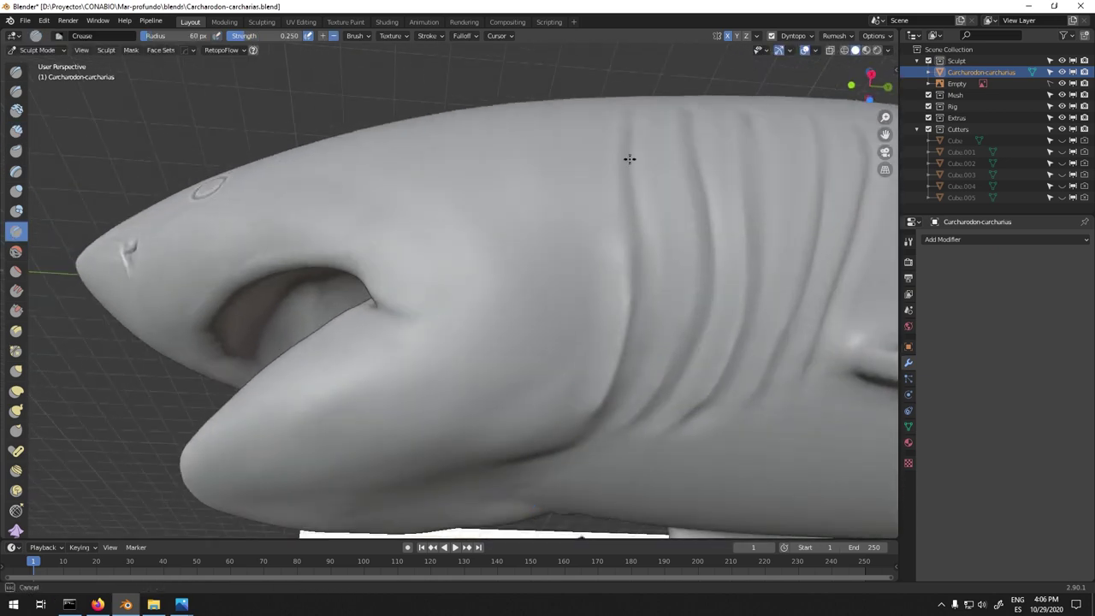
pyautogui.moveTo(630, 227); pyautogui.dragTo(648, 354, button='middle')
pyautogui.click(794, 35)
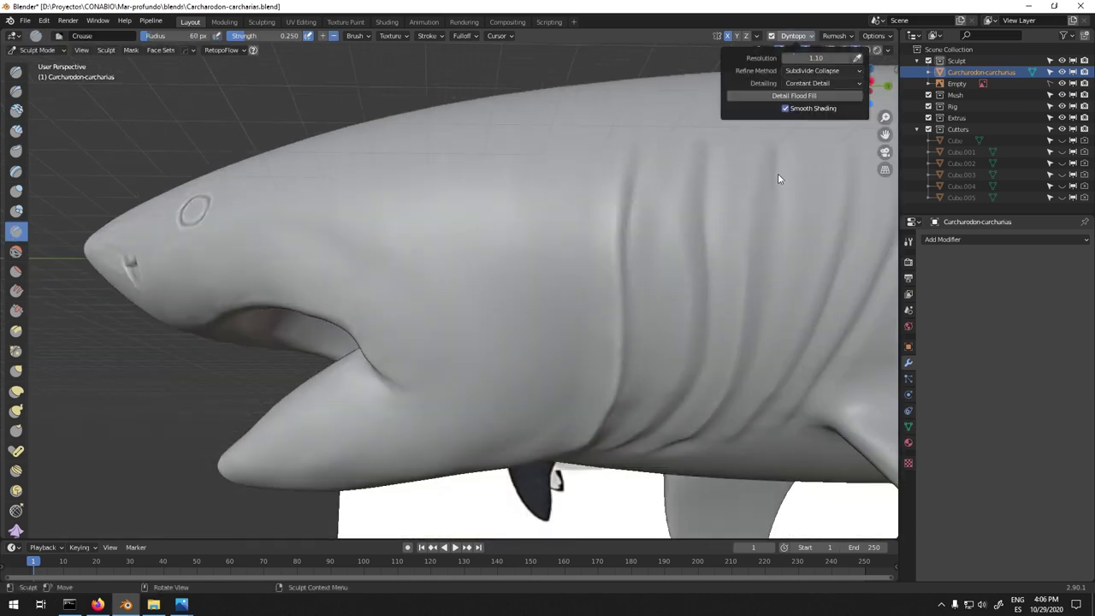
pyautogui.click(744, 96)
# - Work the Crease brush along the gill slits from several side-on angles
pyautogui.moveTo(701, 146); pyautogui.dragTo(655, 195, button='middle')
pyautogui.moveTo(638, 295)
pyautogui.mouseDown(button='middle')
pyautogui.moveTo(630, 205)
pyautogui.moveTo(620, 250)
pyautogui.mouseUp(button='middle')
pyautogui.moveTo(689, 287); pyautogui.dragTo(654, 173, button='middle')
pyautogui.moveTo(686, 298)
pyautogui.mouseDown(button='middle')
pyautogui.moveTo(659, 184)
pyautogui.moveTo(672, 195)
pyautogui.mouseUp(button='middle')
pyautogui.moveTo(685, 345); pyautogui.dragTo(701, 193, button='middle')
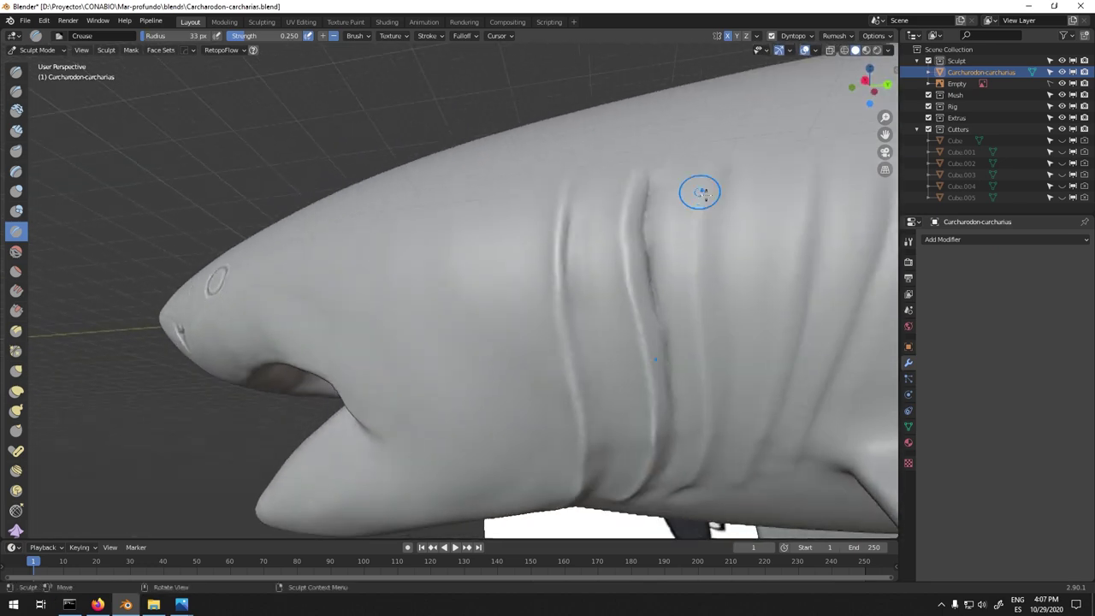
pyautogui.moveTo(719, 401); pyautogui.dragTo(688, 452, button='middle')
pyautogui.moveTo(746, 358); pyautogui.dragTo(584, 378, button='middle')
pyautogui.moveTo(679, 419)
pyautogui.mouseDown(button='middle')
pyautogui.moveTo(696, 382)
pyautogui.moveTo(667, 159)
pyautogui.moveTo(684, 179)
pyautogui.moveTo(703, 285)
pyautogui.mouseUp(button='middle')
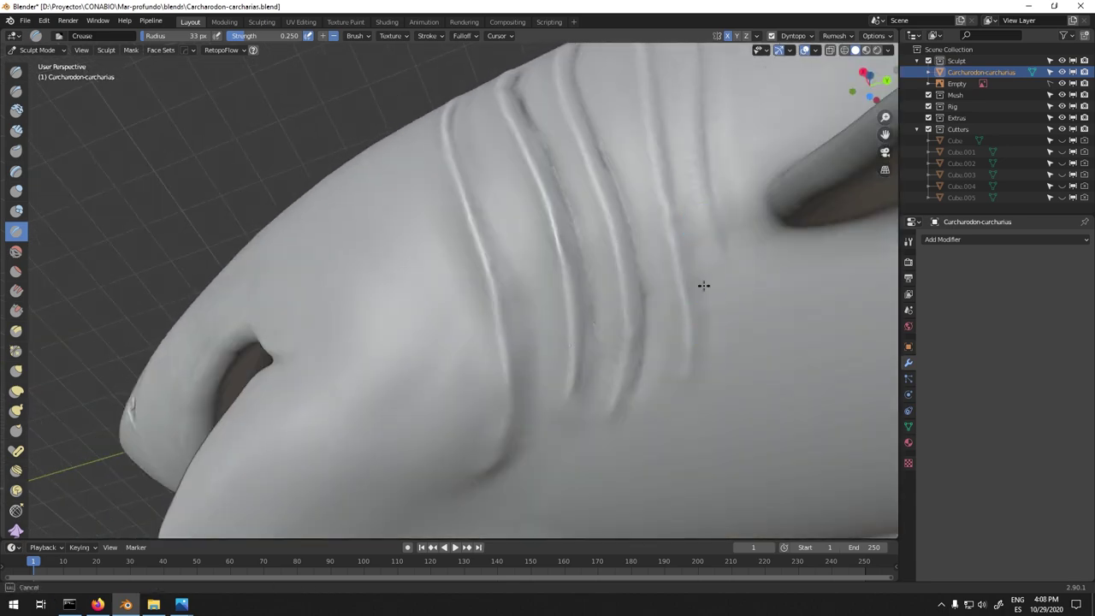
# - Keep sharpening the gill slit lines from tilted views of the head
pyautogui.moveTo(721, 126)
pyautogui.mouseDown(button='middle')
pyautogui.moveTo(714, 245)
pyautogui.moveTo(723, 156)
pyautogui.mouseUp(button='middle')
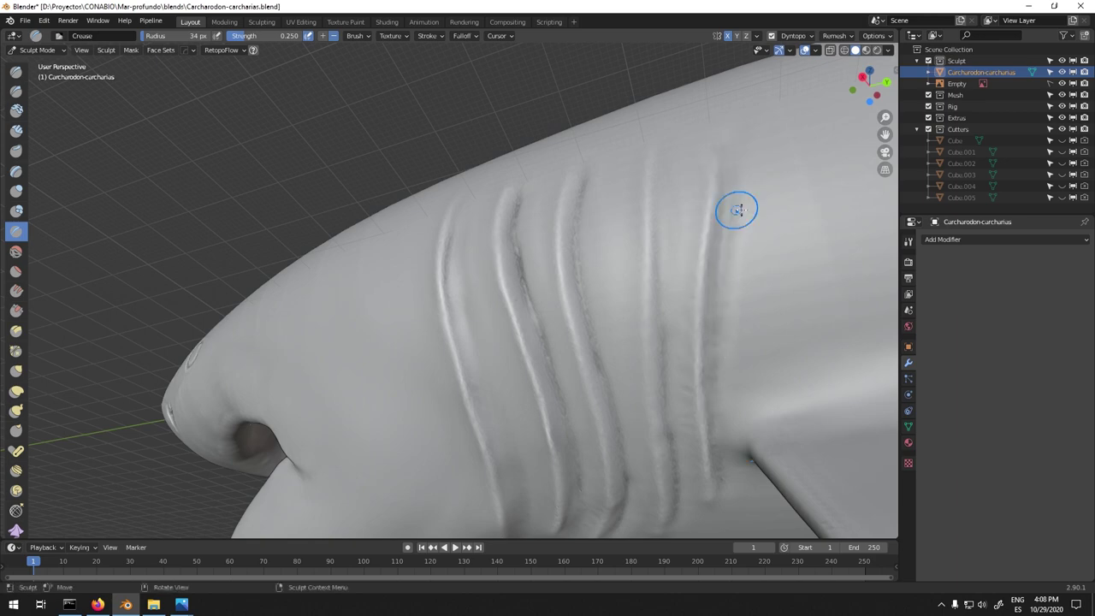
pyautogui.moveTo(658, 204)
pyautogui.mouseDown(button='middle')
pyautogui.moveTo(702, 299)
pyautogui.moveTo(697, 324)
pyautogui.mouseUp(button='middle')
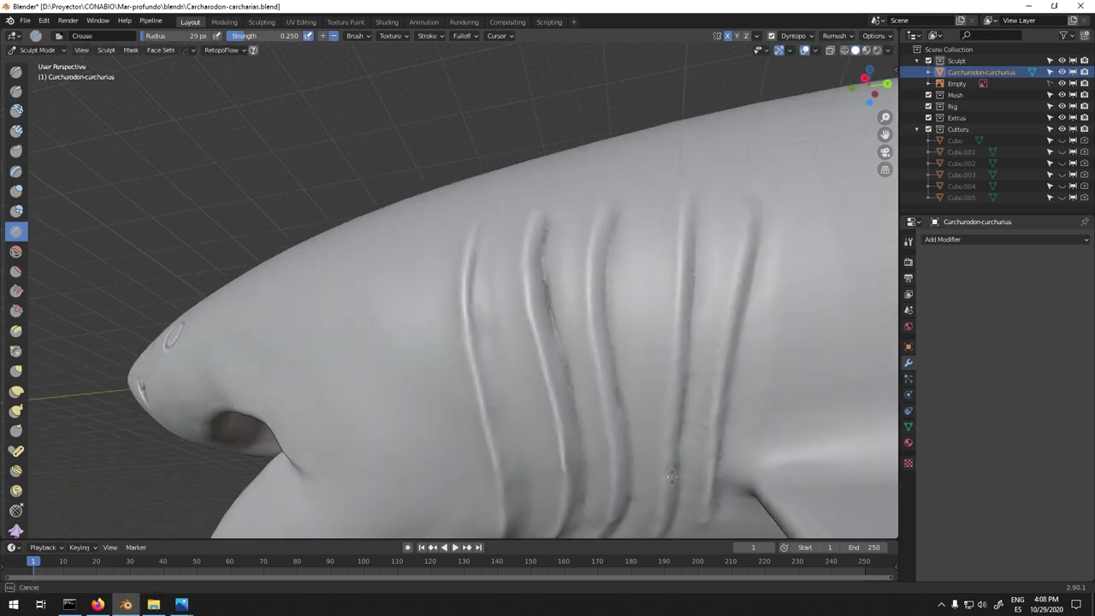
pyautogui.moveTo(695, 489); pyautogui.dragTo(668, 380, button='middle')
pyautogui.moveTo(639, 498); pyautogui.dragTo(697, 248, button='middle')
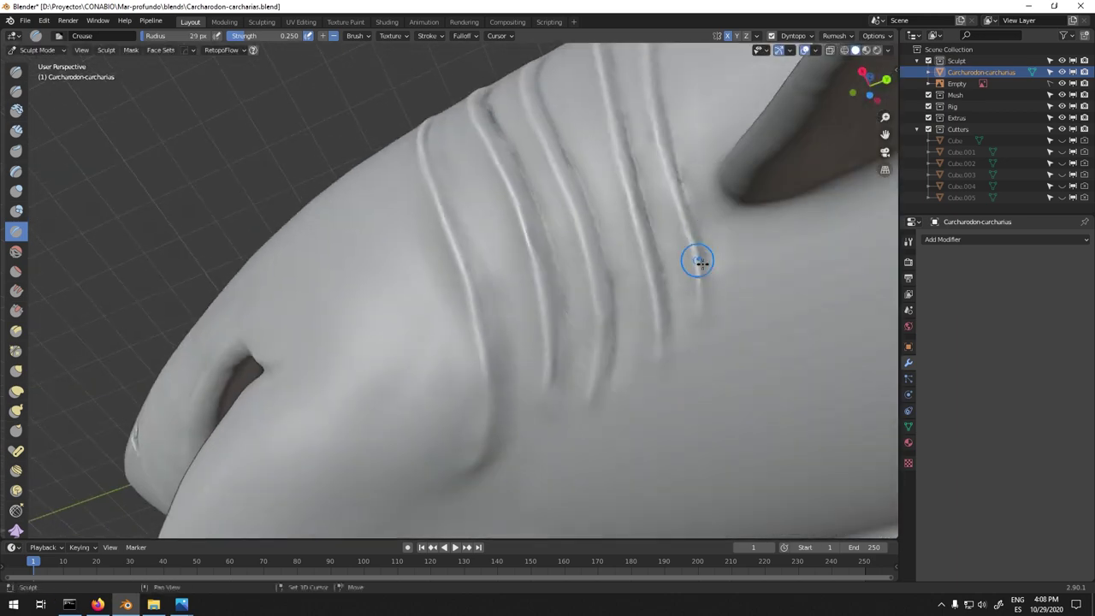
pyautogui.moveTo(687, 168); pyautogui.dragTo(688, 230, button='middle')
pyautogui.moveTo(651, 169); pyautogui.dragTo(583, 308, button='middle')
pyautogui.moveTo(554, 235)
pyautogui.mouseDown(button='middle')
pyautogui.moveTo(528, 213)
pyautogui.moveTo(572, 222)
pyautogui.moveTo(502, 157)
pyautogui.moveTo(566, 96)
pyautogui.moveTo(597, 208)
pyautogui.mouseUp(button='middle')
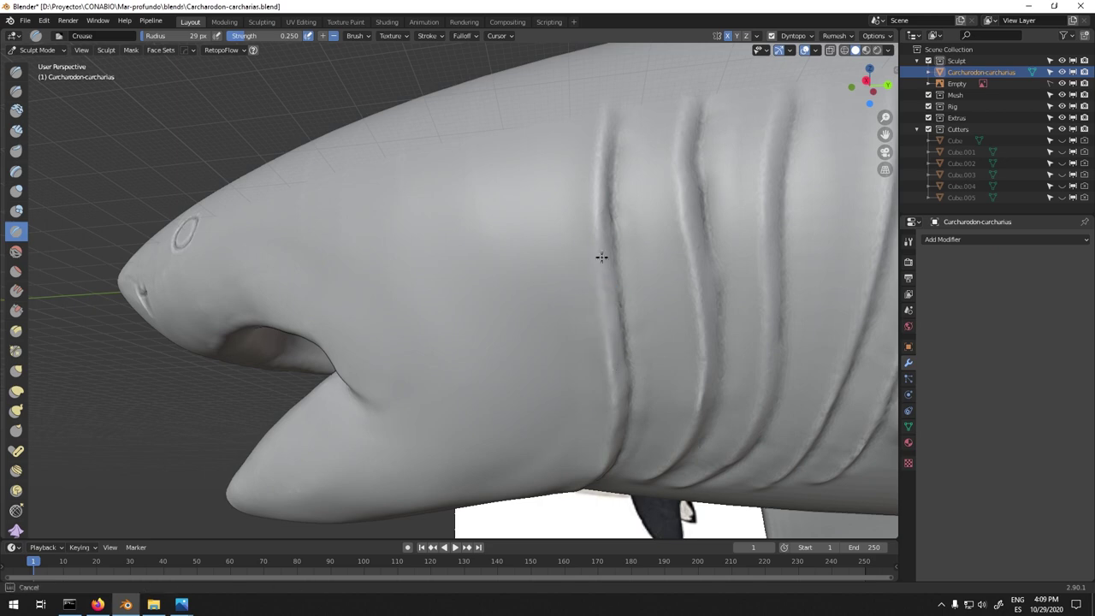
pyautogui.moveTo(613, 370)
pyautogui.mouseDown(button='middle')
pyautogui.moveTo(579, 311)
pyautogui.moveTo(600, 357)
pyautogui.mouseUp(button='middle')
# - Switch to Inflate/Deflate and look straight up at the jaw underside
pyautogui.press('i')
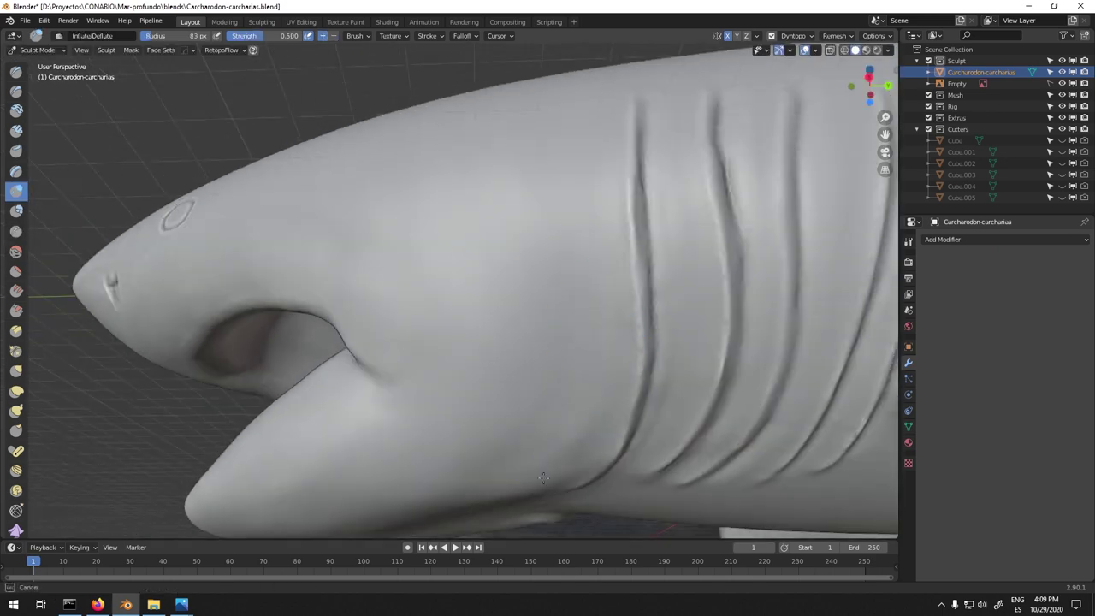
pyautogui.moveTo(393, 473)
pyautogui.mouseDown(button='middle')
pyautogui.moveTo(516, 257)
pyautogui.moveTo(597, 174)
pyautogui.mouseUp(button='middle')
pyautogui.keyDown('alt'); pyautogui.moveTo(470, 200); pyautogui.dragTo(548, 258, button='middle'); pyautogui.keyUp('alt')
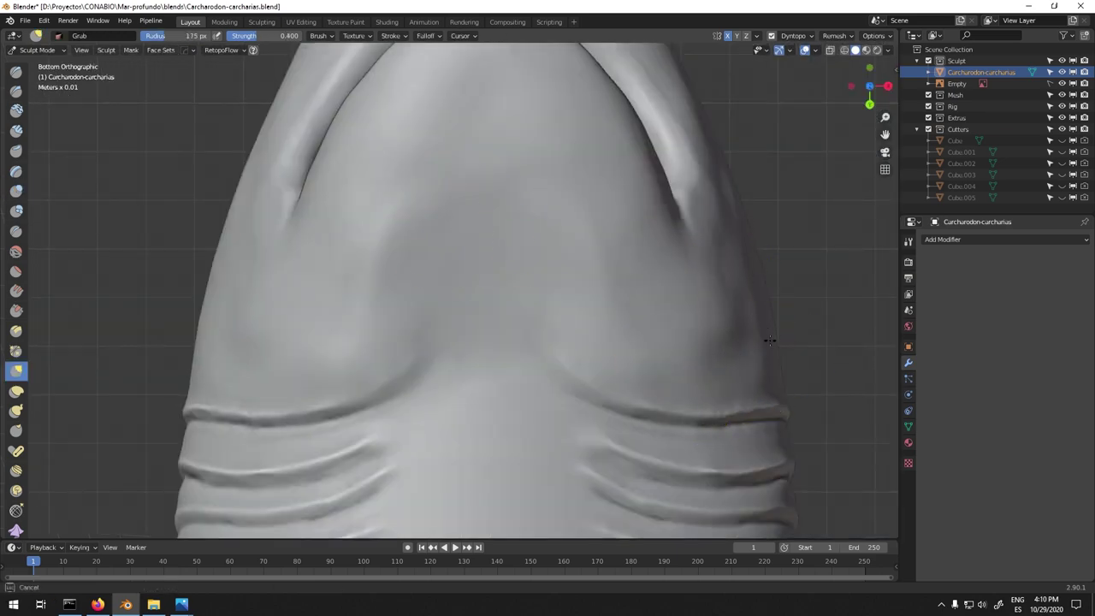
# - Build up clay on the side of the snout near the eye
pyautogui.moveTo(630, 274)
pyautogui.mouseDown(button='middle')
pyautogui.moveTo(547, 325)
pyautogui.moveTo(428, 291)
pyautogui.moveTo(313, 282)
pyautogui.mouseUp(button='middle')
pyautogui.scroll(-3, 547, 325)
pyautogui.press('c')
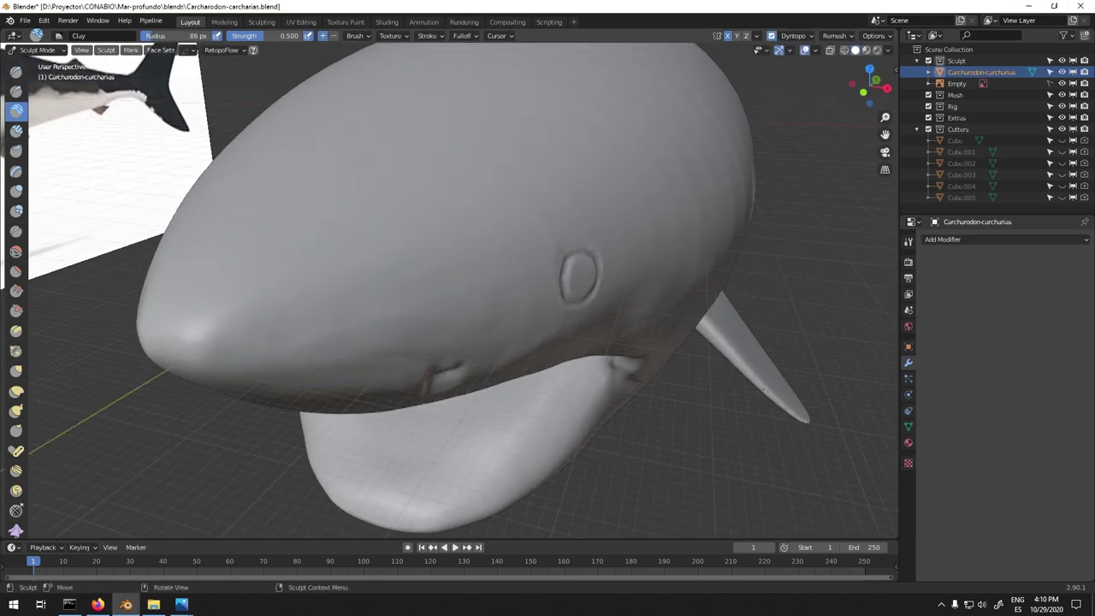
pyautogui.moveTo(339, 270); pyautogui.dragTo(484, 265, button='middle')
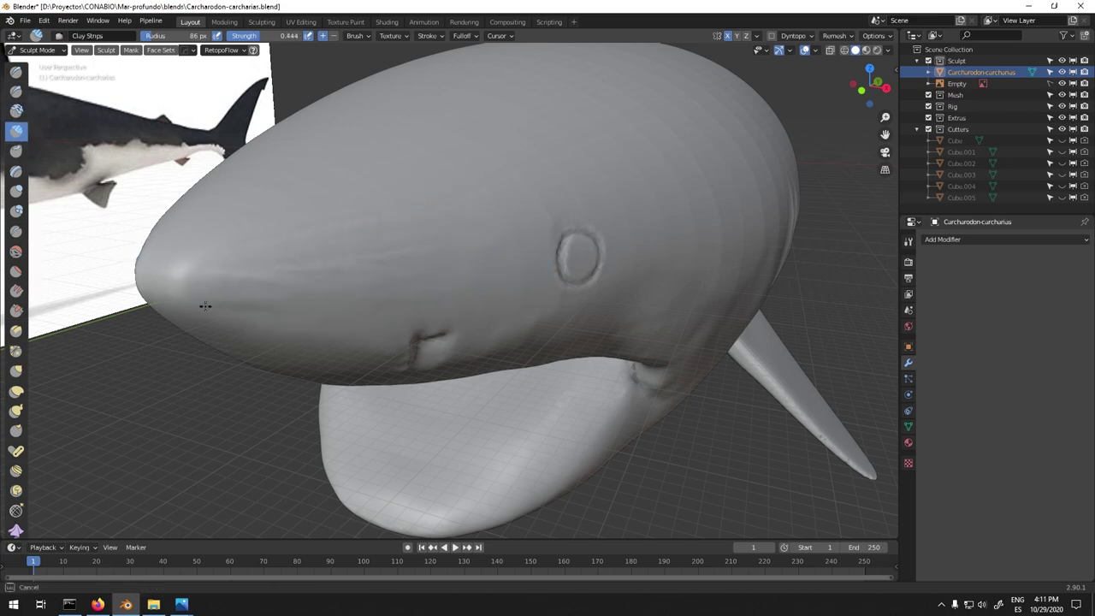
pyautogui.moveTo(205, 305); pyautogui.dragTo(441, 335, button='middle')
pyautogui.moveTo(587, 242); pyautogui.dragTo(473, 93, button='middle')
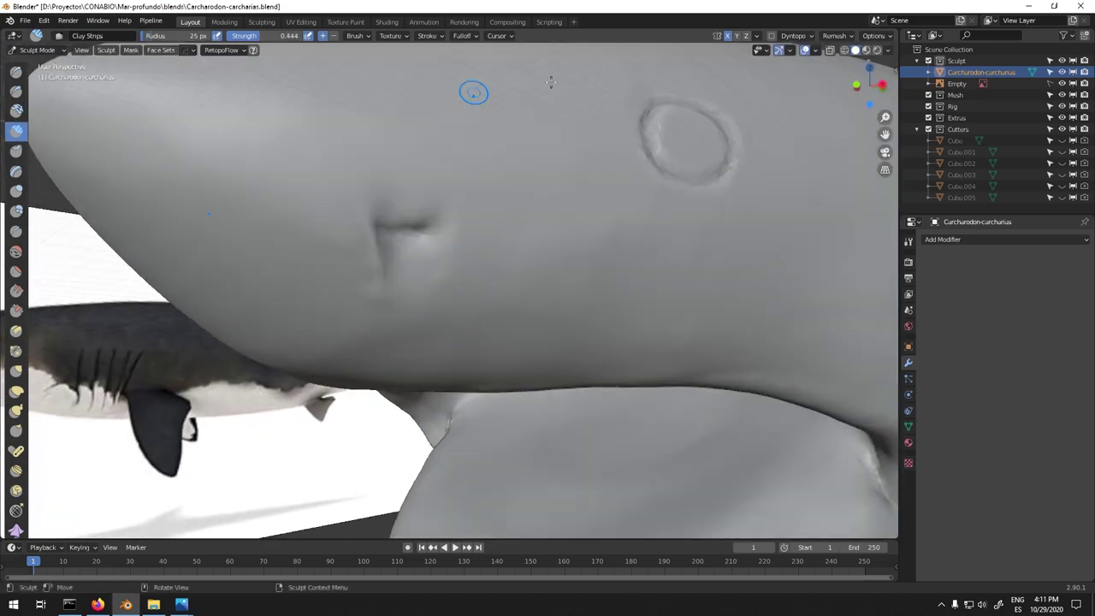
# - Check mirror symmetry, then Grab-adjust the jaw outline in Right Orthographic view
pyautogui.click(756, 35)
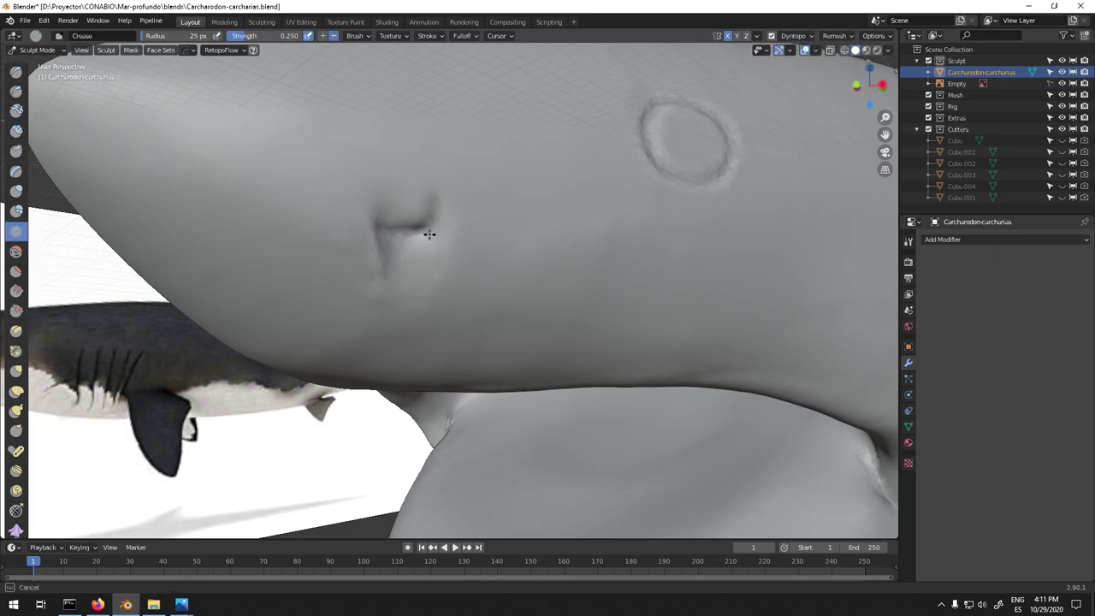
pyautogui.press('KP_3')
pyautogui.press('g')
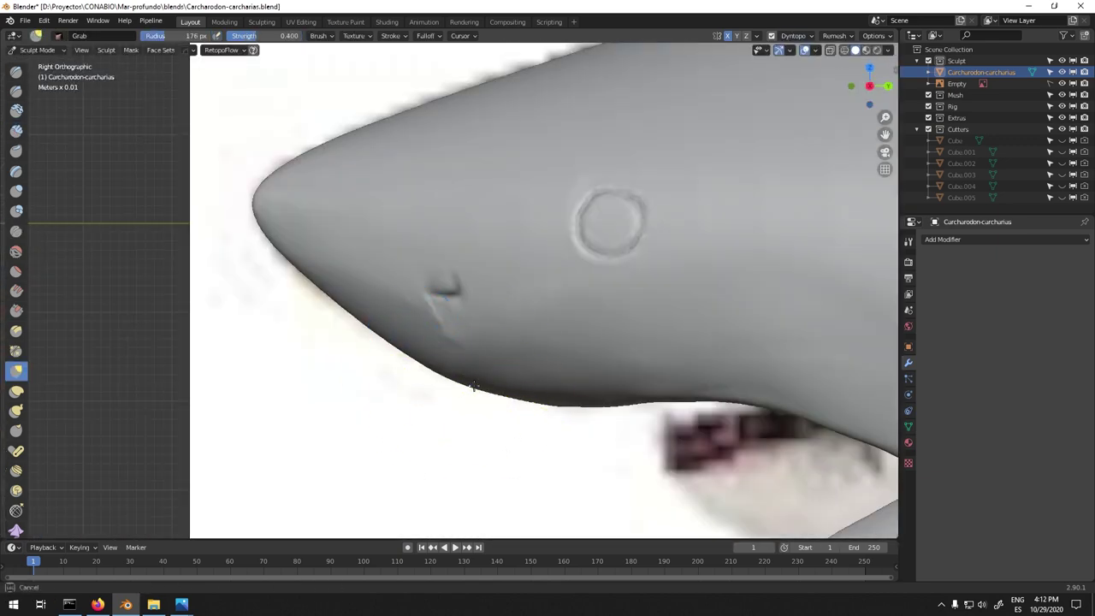
pyautogui.keyDown('shift'); pyautogui.moveTo(261, 202); pyautogui.dragTo(501, 367, button='middle'); pyautogui.keyUp('shift')
pyautogui.scroll(3, 501, 367)
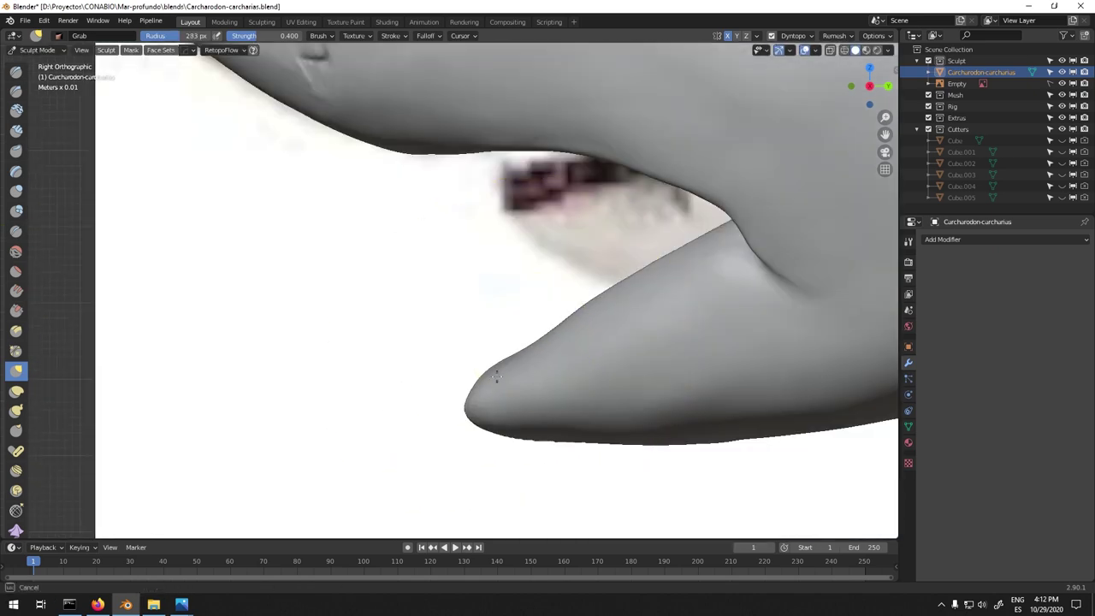
pyautogui.scroll(-4, 502, 367)
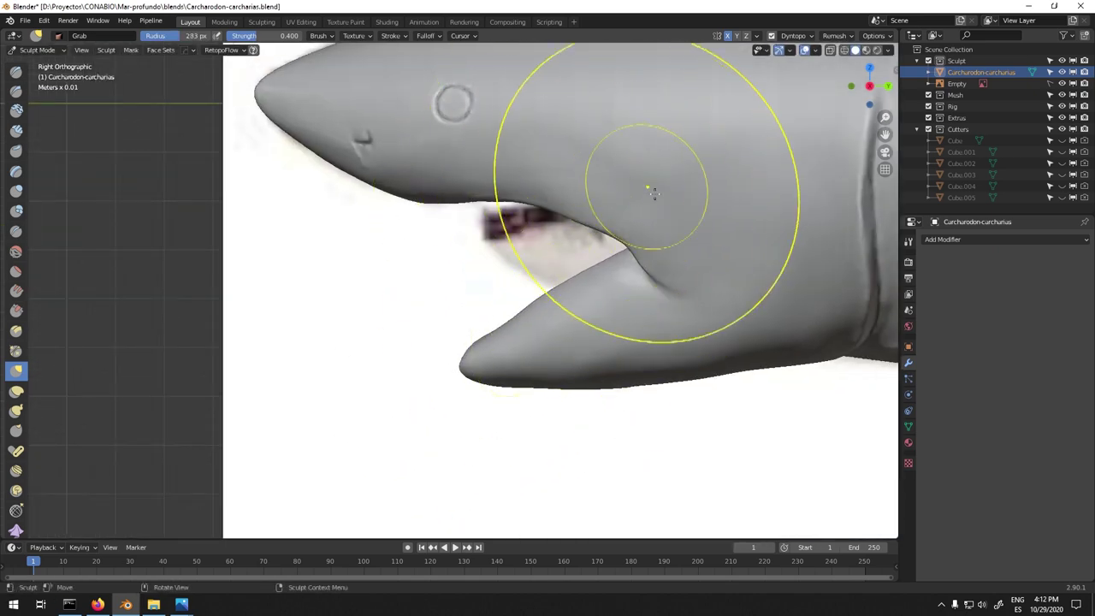
pyautogui.scroll(-5, 572, 157)
pyautogui.scroll(3, 567, 287)
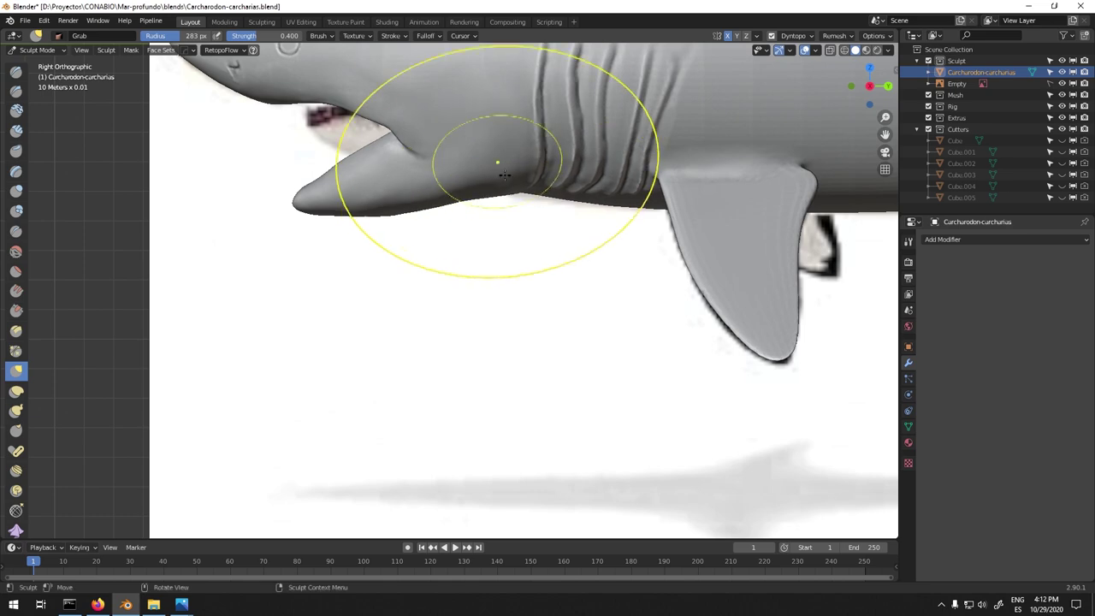
pyautogui.keyDown('shift'); pyautogui.moveTo(381, 193); pyautogui.dragTo(573, 133, button='middle'); pyautogui.keyUp('shift')
pyautogui.scroll(2, 573, 133)
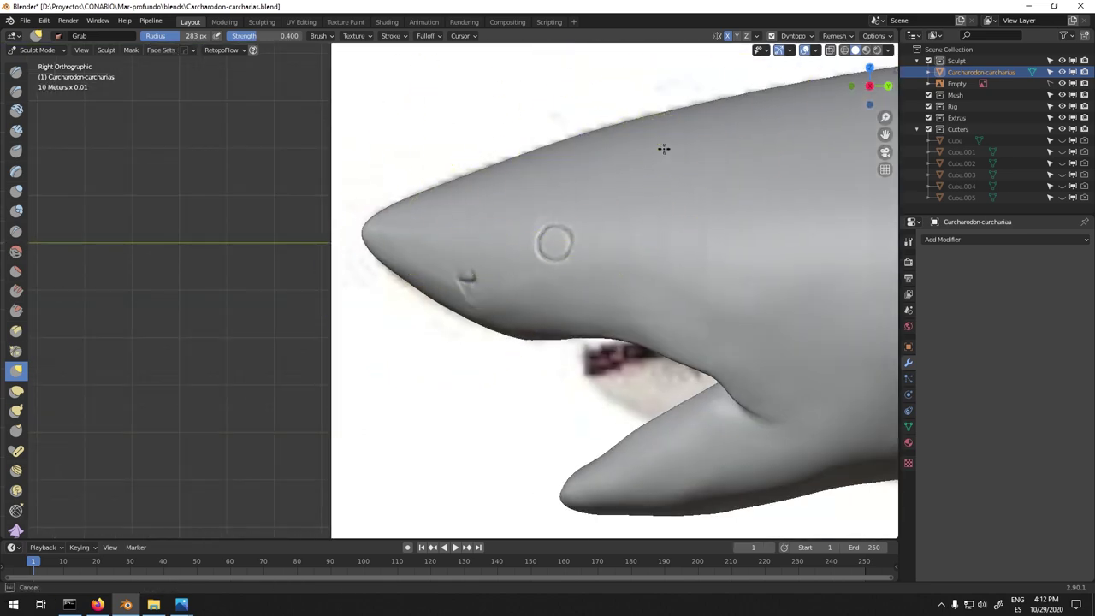
pyautogui.moveTo(665, 150); pyautogui.dragTo(665, 183, button='middle')
pyautogui.scroll(3, 599, 223)
# - Dent the nostril on the snout with the Crease brush
pyautogui.hotkey('shift', 'c')
pyautogui.moveTo(513, 264); pyautogui.dragTo(524, 253)
pyautogui.moveTo(524, 253); pyautogui.dragTo(580, 244, button='middle')
pyautogui.press('i')
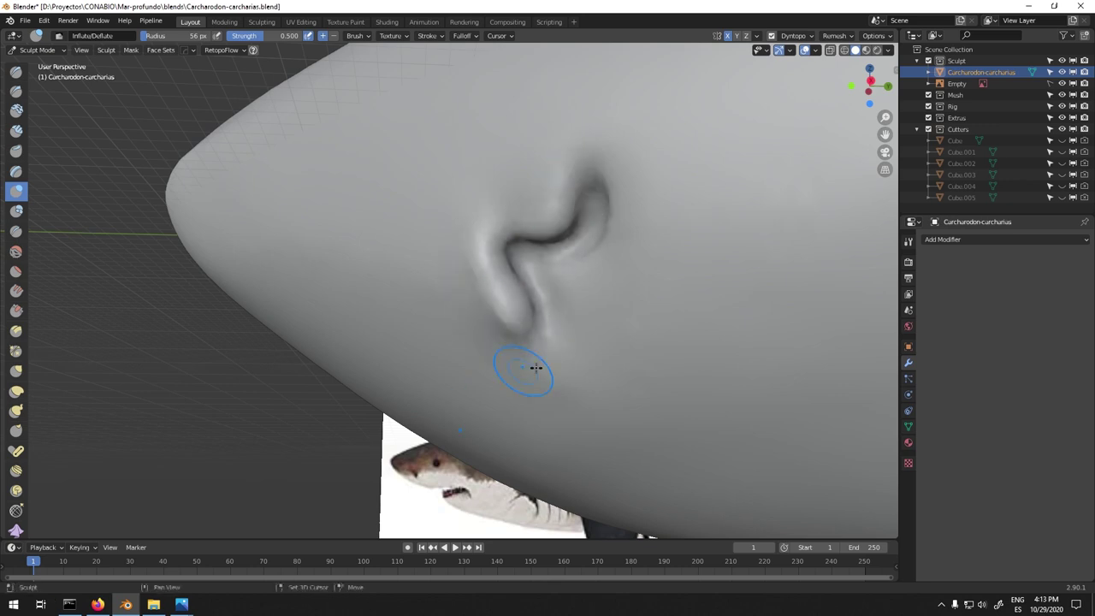
# - Grab the nostril edge in Front Orthographic view, undoing the stray pull
pyautogui.moveTo(547, 282); pyautogui.dragTo(590, 217, button='middle')
pyautogui.press('KP_1')
pyautogui.scroll(3, 589, 217)
pyautogui.press('g')
pyautogui.moveTo(399, 305); pyautogui.dragTo(452, 210)
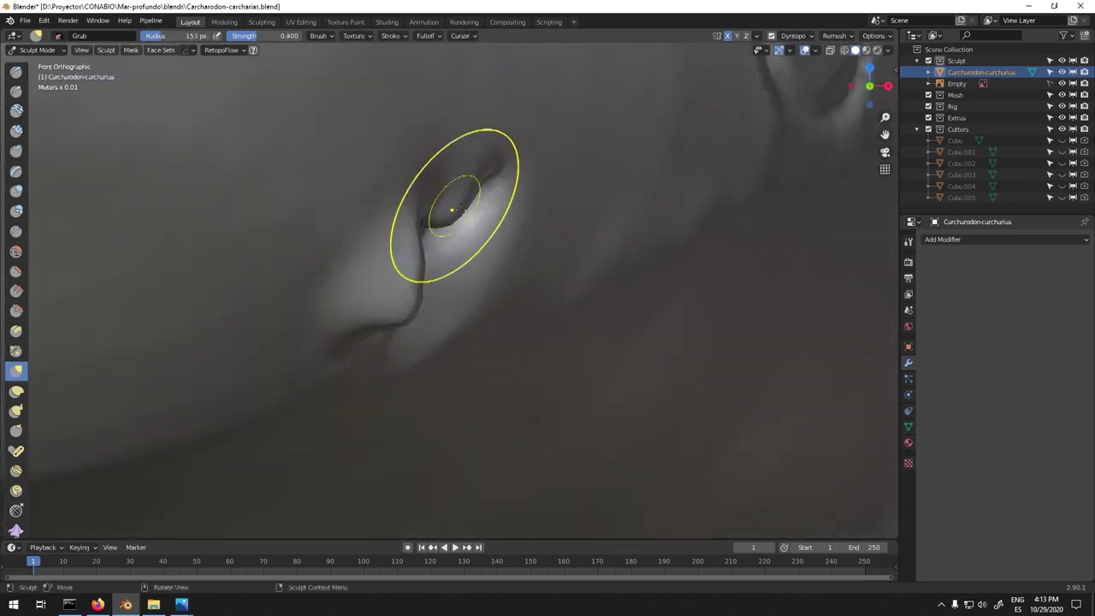
pyautogui.hotkey('ctrl', 'z')
pyautogui.keyDown('alt'); pyautogui.moveTo(394, 322); pyautogui.dragTo(541, 360, button='middle'); pyautogui.keyUp('alt')
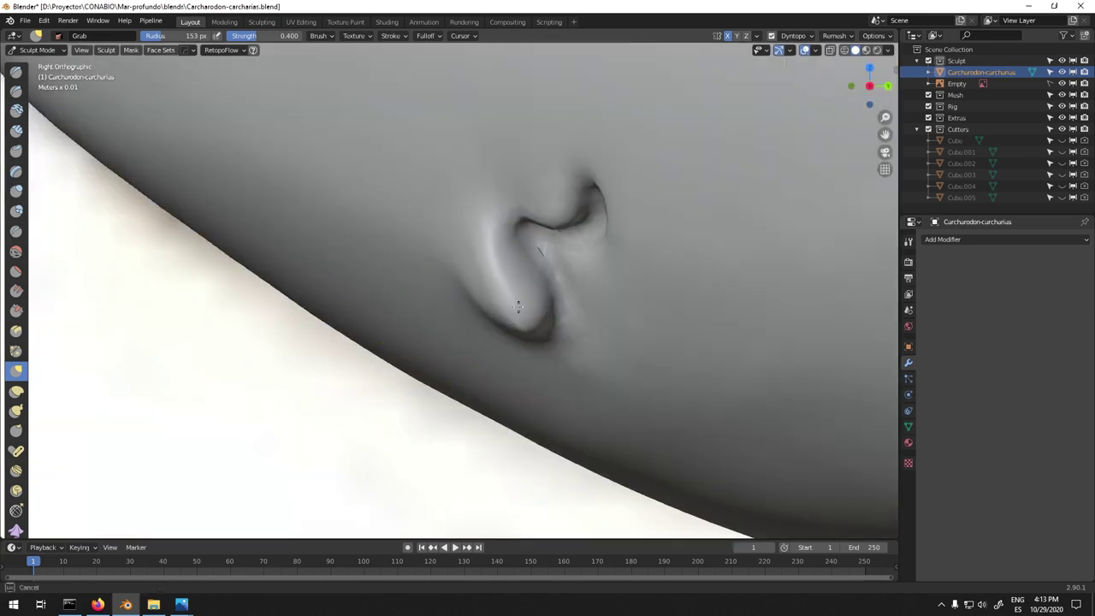
pyautogui.moveTo(465, 303); pyautogui.dragTo(298, 237, button='middle')
# - Crease the nostril's curled edge and sharpen the ring around the eye
pyautogui.hotkey('shift', 'c')
pyautogui.moveTo(459, 282)
pyautogui.mouseDown(button='middle')
pyautogui.moveTo(591, 195)
pyautogui.moveTo(593, 254)
pyautogui.moveTo(510, 313)
pyautogui.mouseUp(button='middle')
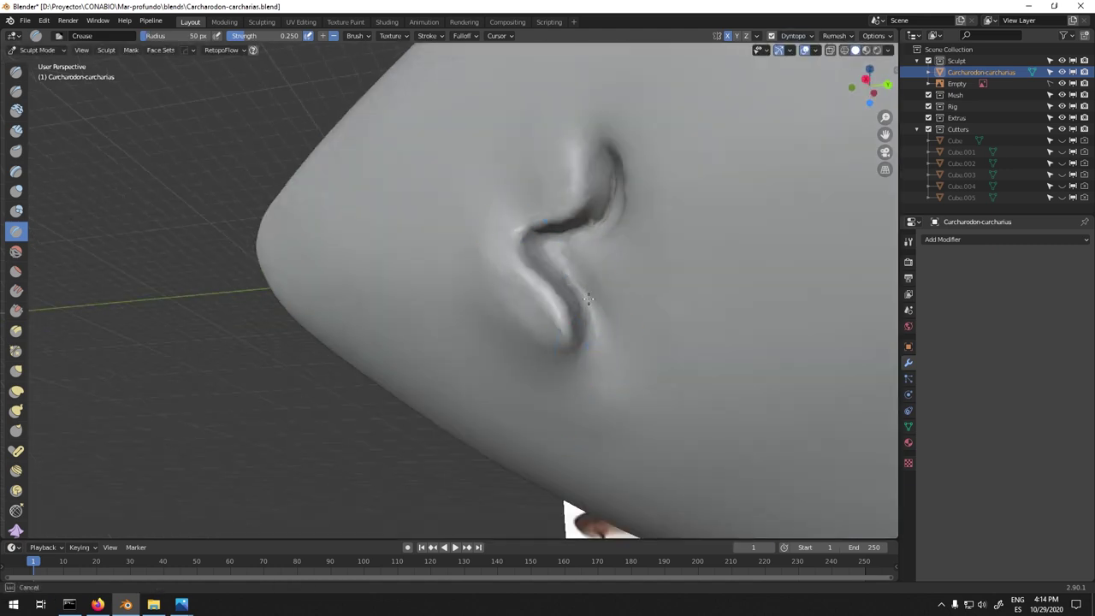
pyautogui.moveTo(597, 255); pyautogui.dragTo(619, 224, button='middle')
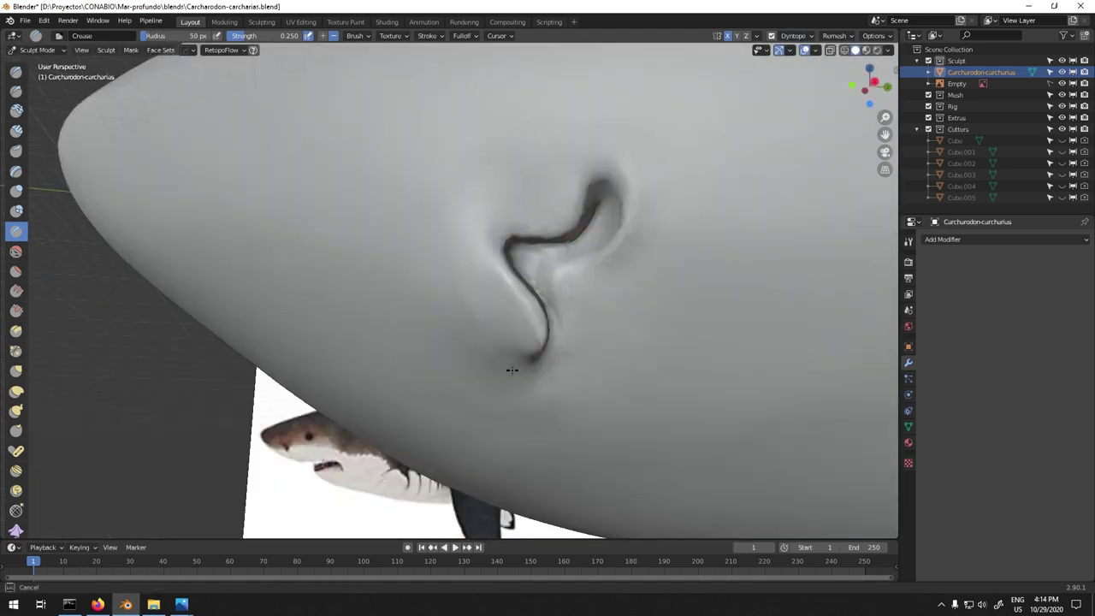
pyautogui.scroll(-4, 575, 326)
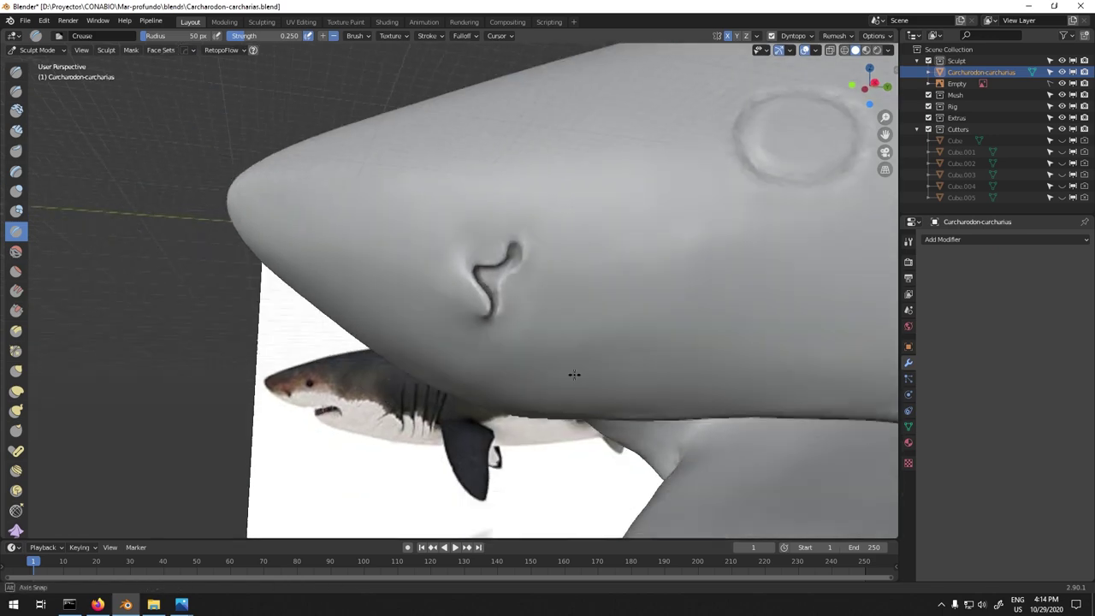
pyautogui.moveTo(574, 374); pyautogui.dragTo(548, 280, button='middle')
pyautogui.scroll(4, 548, 279)
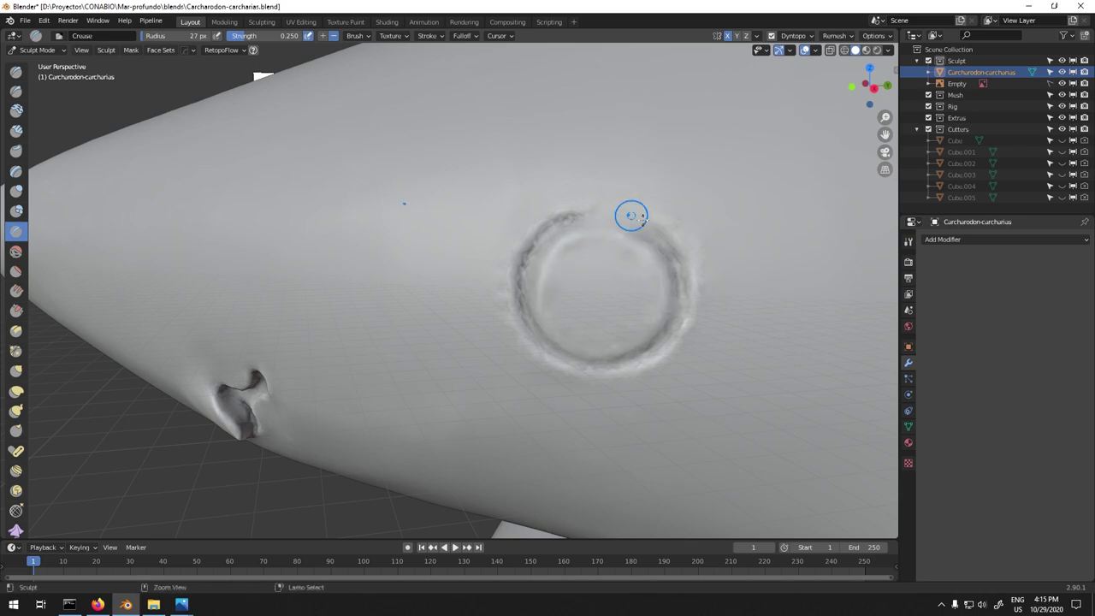
pyautogui.scroll(-5, 693, 259)
pyautogui.keyDown('shift'); pyautogui.moveTo(763, 242); pyautogui.dragTo(539, 283, button='middle'); pyautogui.keyUp('shift')
pyautogui.scroll(4, 651, 223)
# - Switch to Grab in Right Orthographic view, then orbit to a rear-quarter angle
pyautogui.press('KP_3')
pyautogui.press('g')
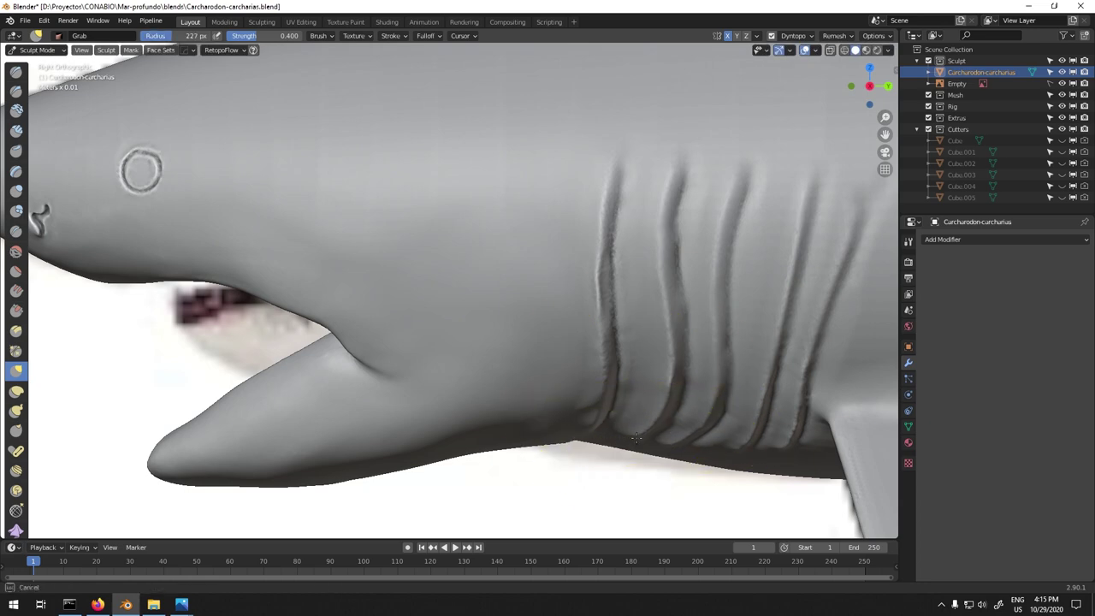
pyautogui.scroll(-5, 676, 356)
pyautogui.moveTo(676, 355); pyautogui.dragTo(633, 282, button='middle')
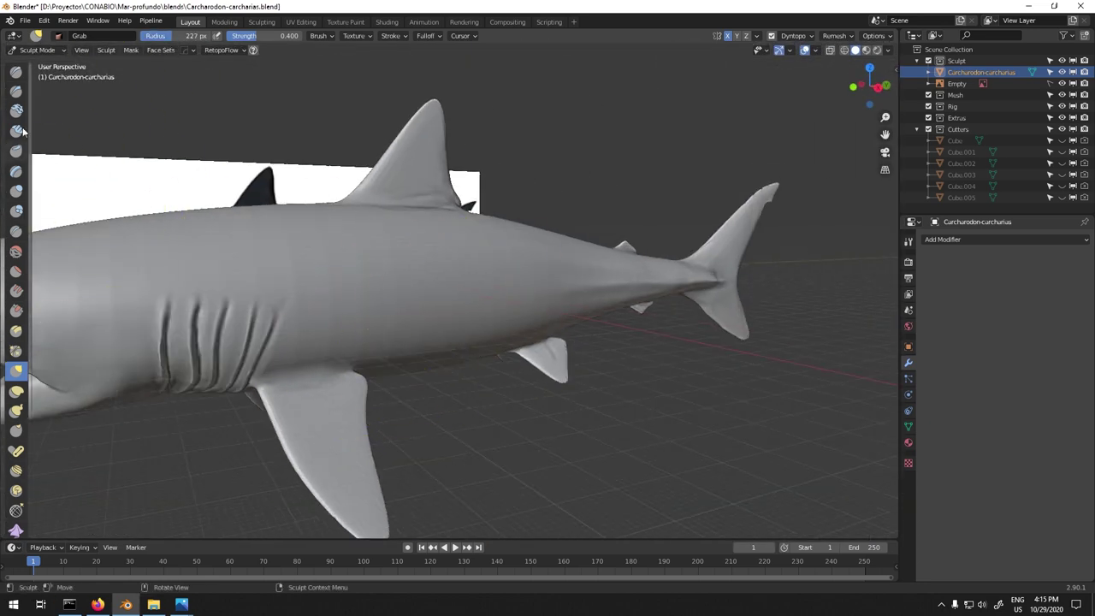
# - Switch to the Crease brush and scroll through the shark reference photos in Windows Photos
pyautogui.hotkey('shift', 'c')
pyautogui.rightClick(183, 606)
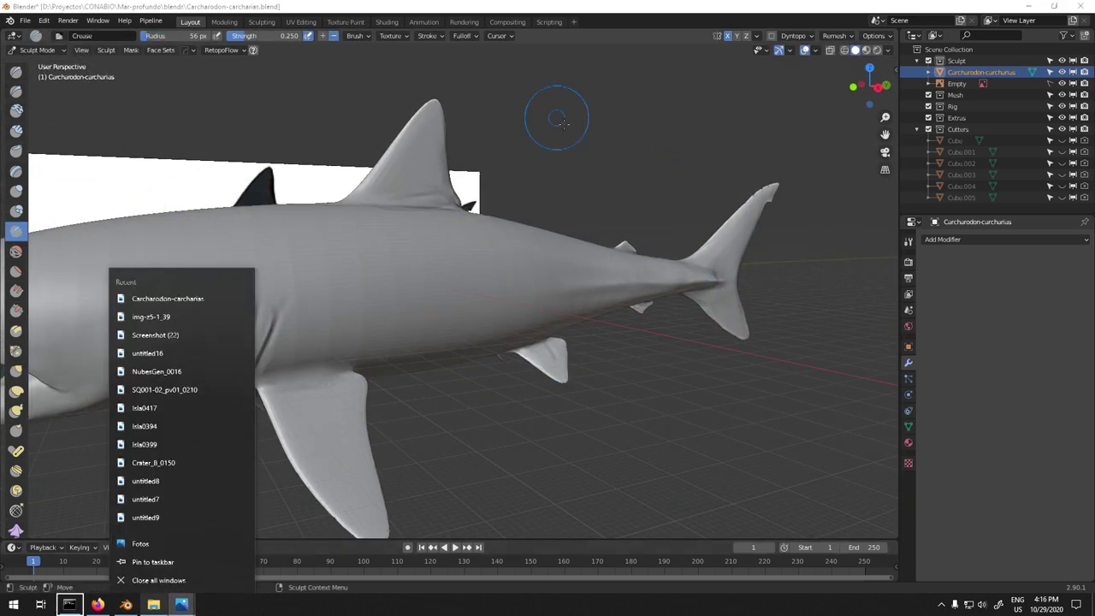
pyautogui.click(182, 605)
pyautogui.scroll(-1, 717, 229)
pyautogui.scroll(-1, 719, 236)
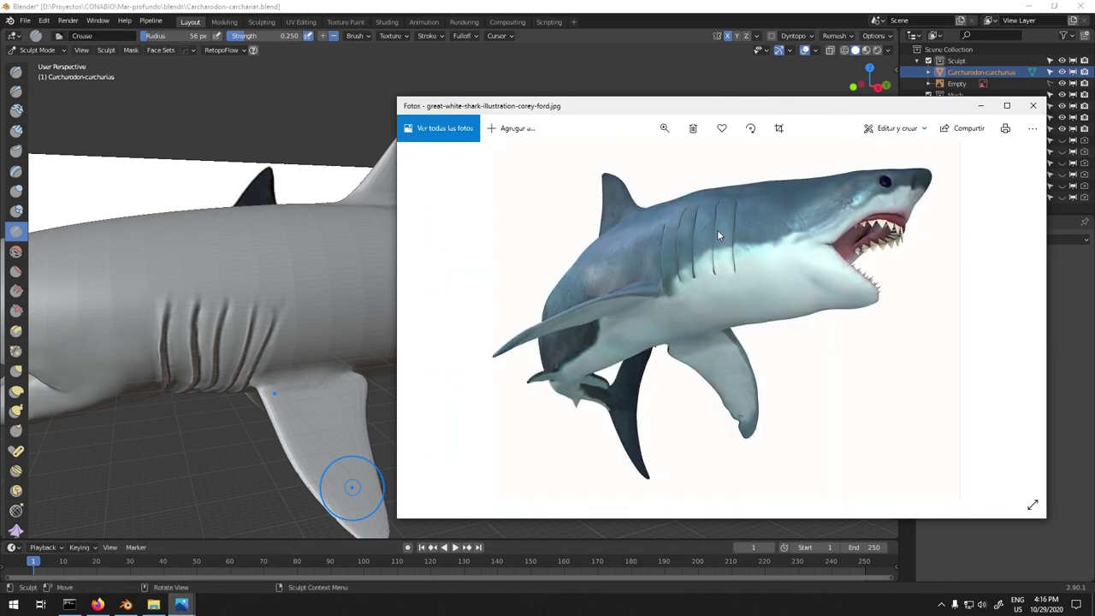
pyautogui.scroll(-1, 717, 229)
# - Back in the sculpt, take the Grab brush at 219 px radius, checking side, front and top views
pyautogui.click(299, 444)
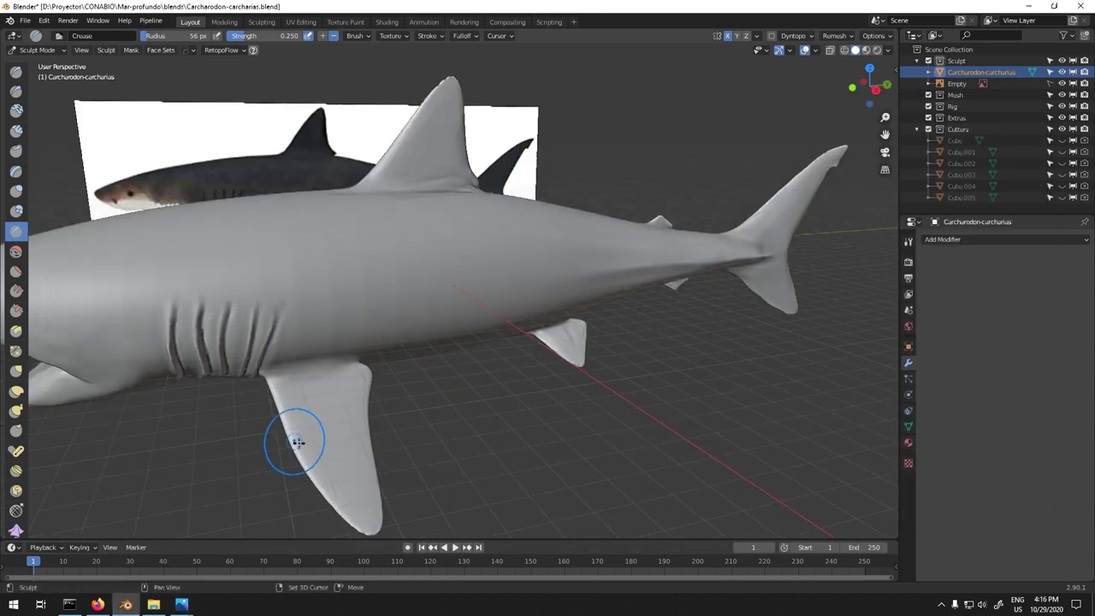
pyautogui.moveTo(299, 444); pyautogui.dragTo(362, 379, button='middle')
pyautogui.press('KP_3')
pyautogui.press('KP_1')
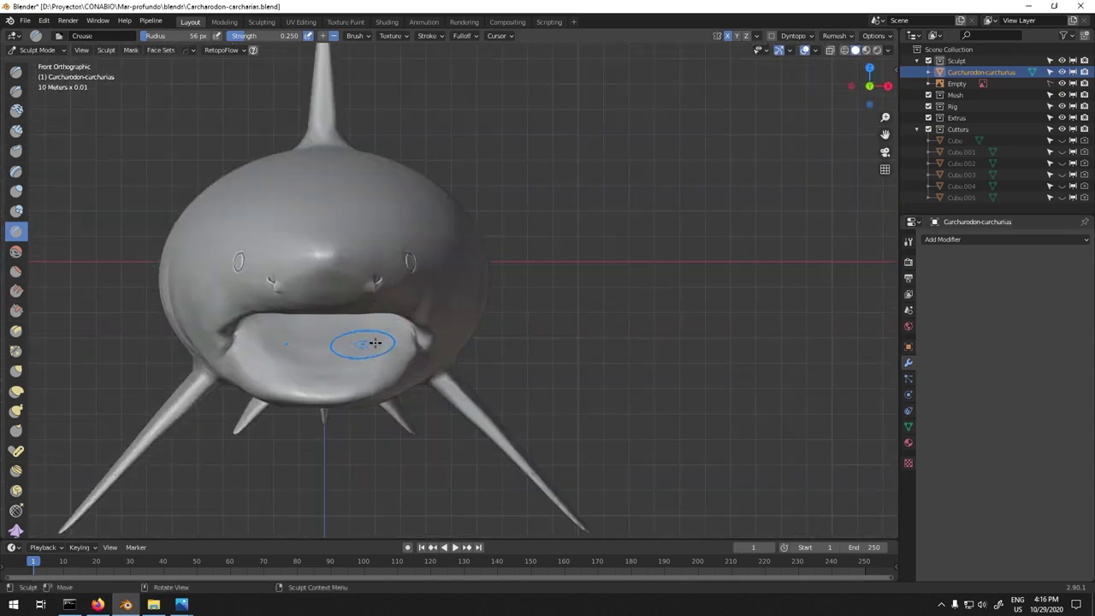
pyautogui.press('g')
pyautogui.press('KP_7')
pyautogui.press('f')
pyautogui.click(676, 310)
# - Inspect the snout from the bottom, front and right side views, panning onto the head
pyautogui.press('KP_3')
pyautogui.press('ctrl+KP_7')
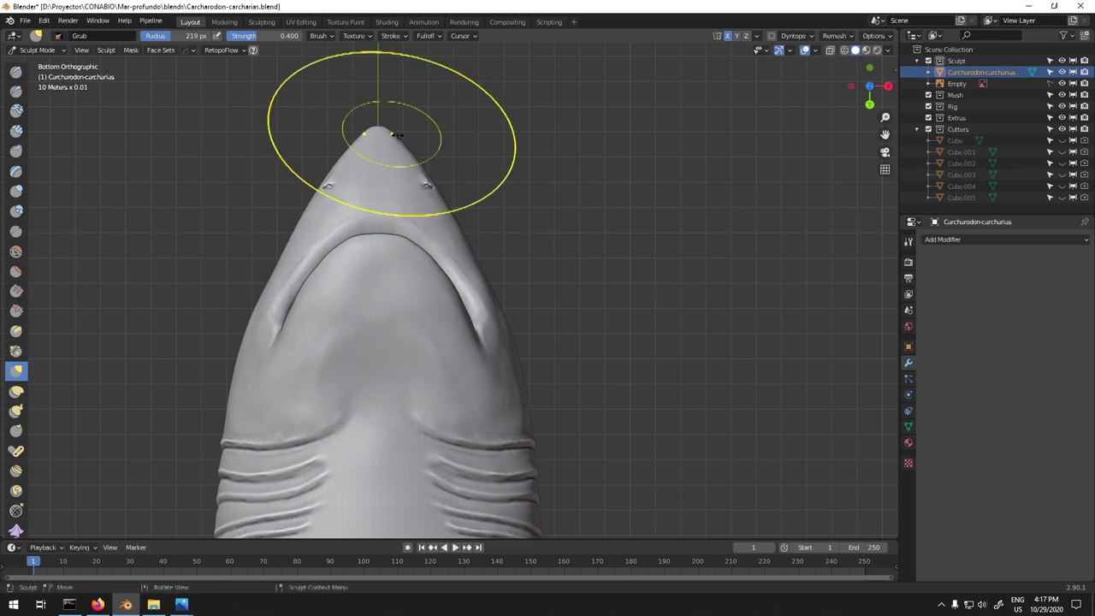
pyautogui.keyDown('shift'); pyautogui.moveTo(398, 134); pyautogui.dragTo(398, 44, button='middle'); pyautogui.keyUp('shift')
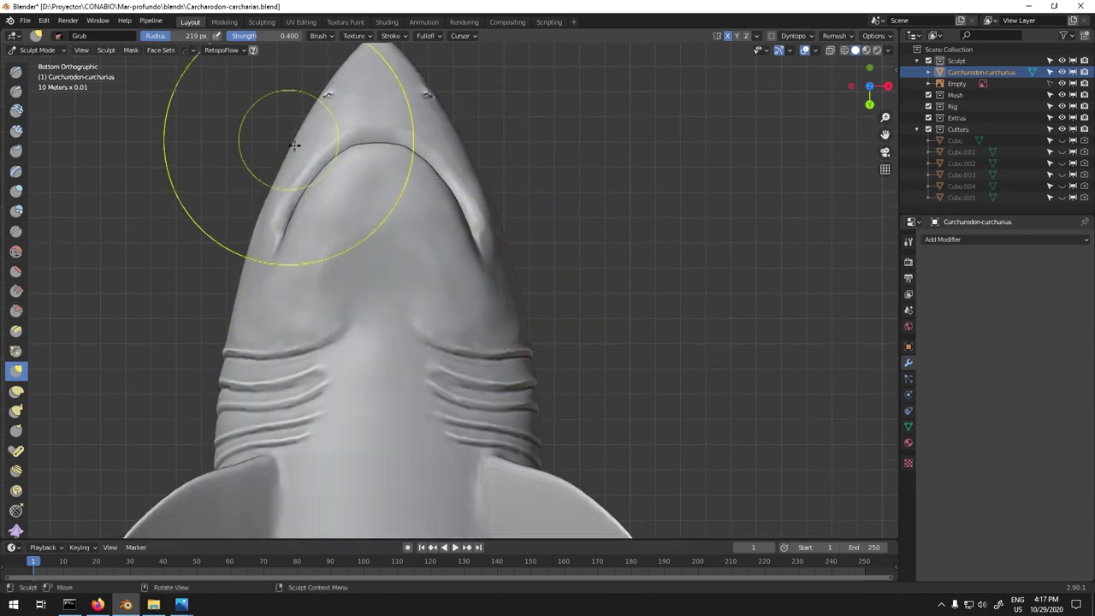
pyautogui.press('KP_1')
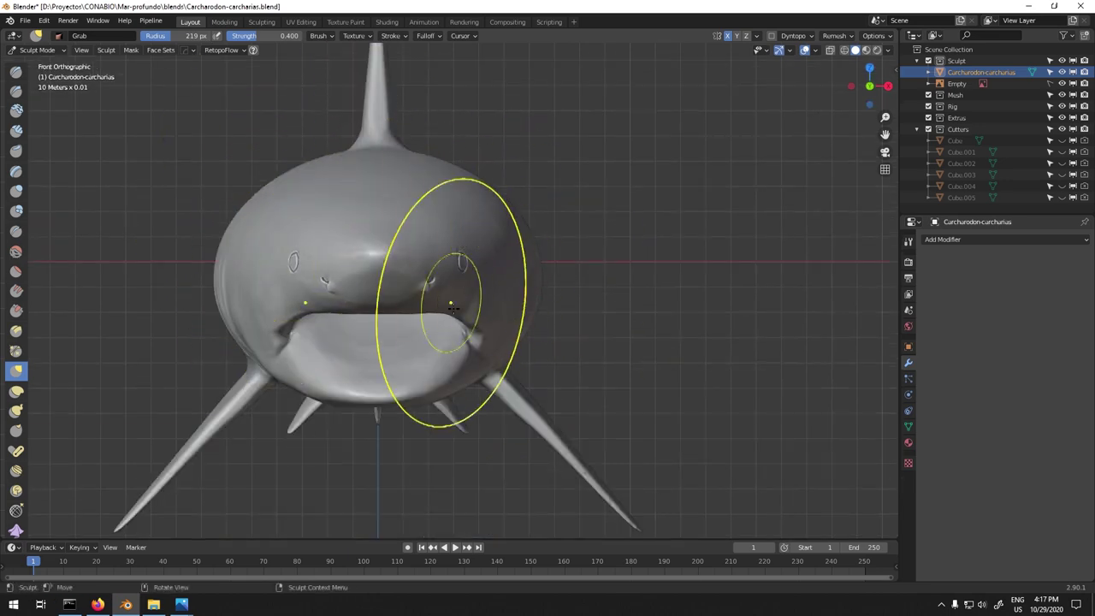
pyautogui.press('KP_3')
pyautogui.keyDown('shift'); pyautogui.moveTo(289, 293); pyautogui.dragTo(355, 294, button='middle'); pyautogui.keyUp('shift')
# - Switch to a smaller Crease brush and orbit to side and head-on perspective views of the shark
pyautogui.hotkey('shift', 'c')
pyautogui.press('f')
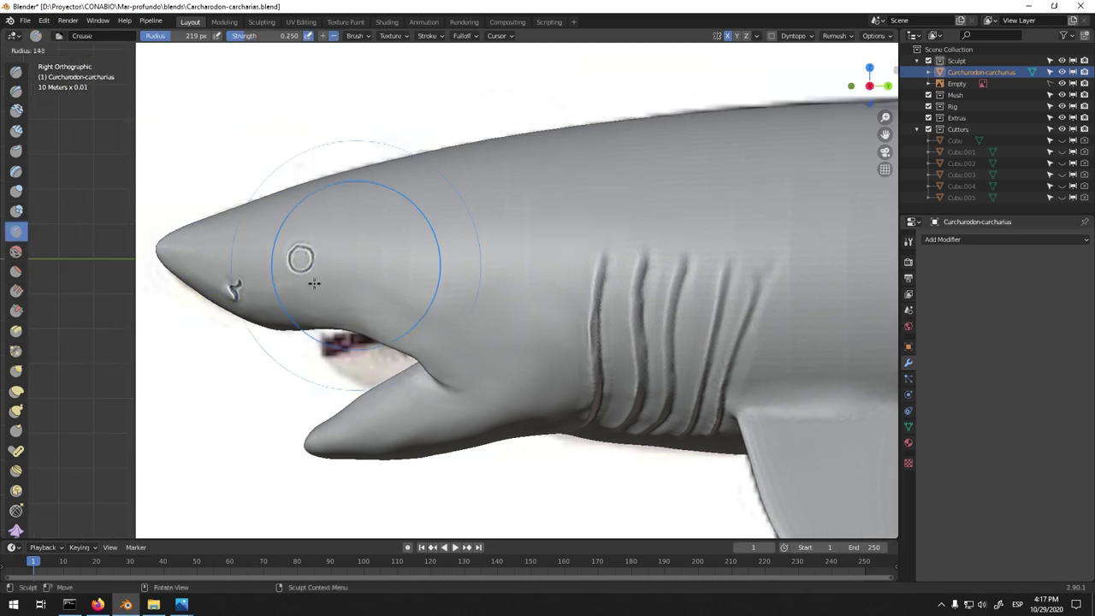
pyautogui.click(299, 290)
pyautogui.scroll(1, 296, 293)
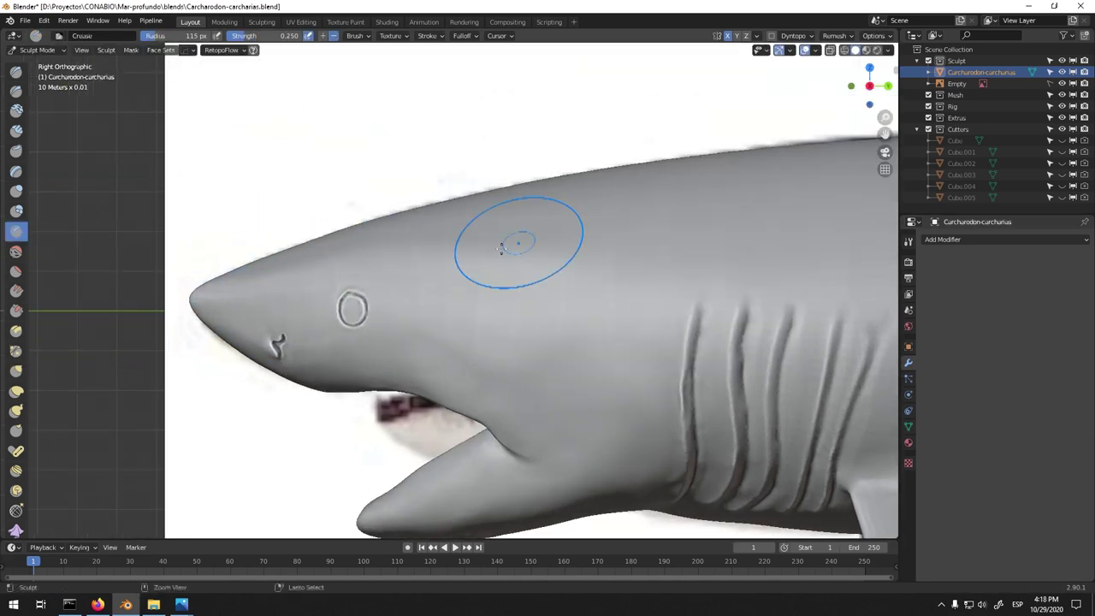
pyautogui.scroll(-2, 357, 242)
pyautogui.moveTo(357, 242)
pyautogui.mouseDown(button='middle')
pyautogui.moveTo(528, 283)
pyautogui.moveTo(579, 249)
pyautogui.moveTo(403, 301)
pyautogui.moveTo(579, 288)
pyautogui.moveTo(597, 306)
pyautogui.mouseUp(button='middle')
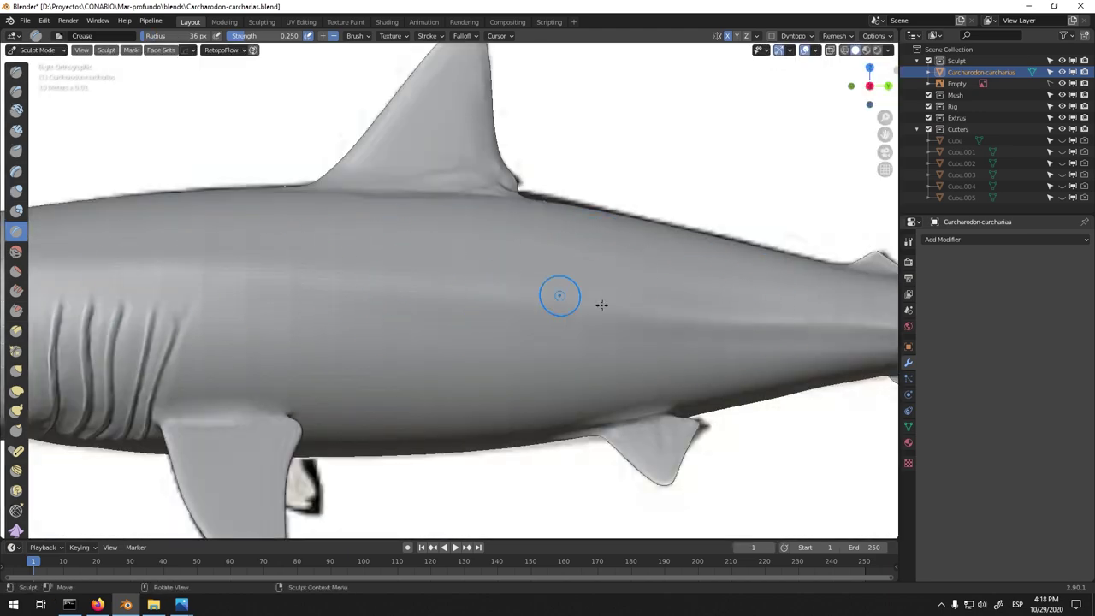
pyautogui.scroll(-2, 396, 289)
pyautogui.moveTo(479, 289); pyautogui.dragTo(441, 346, button='middle')
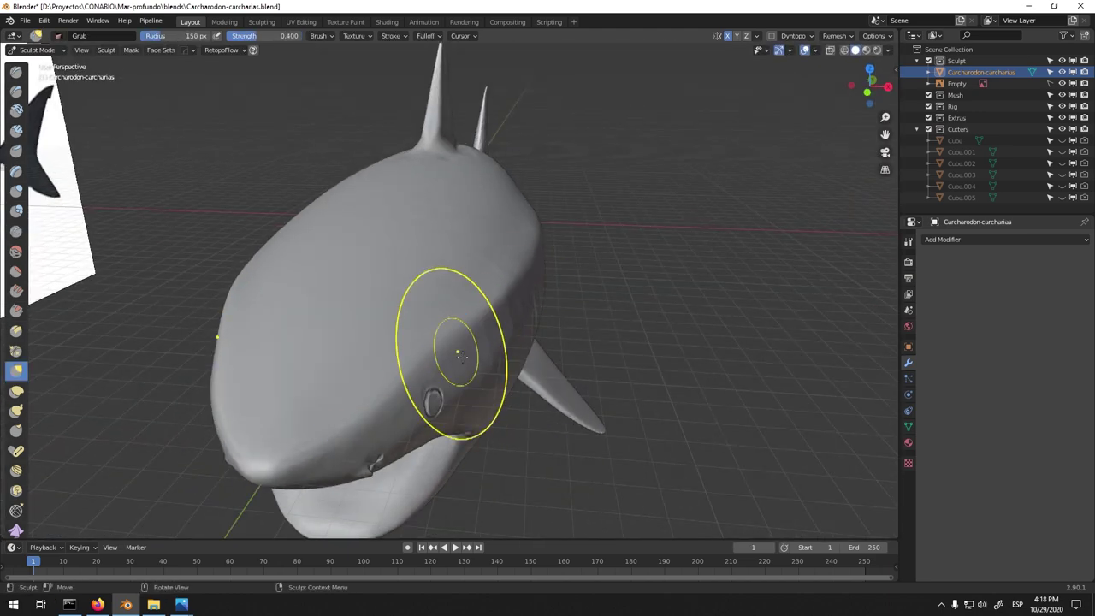
pyautogui.moveTo(493, 395); pyautogui.dragTo(513, 268, button='middle')
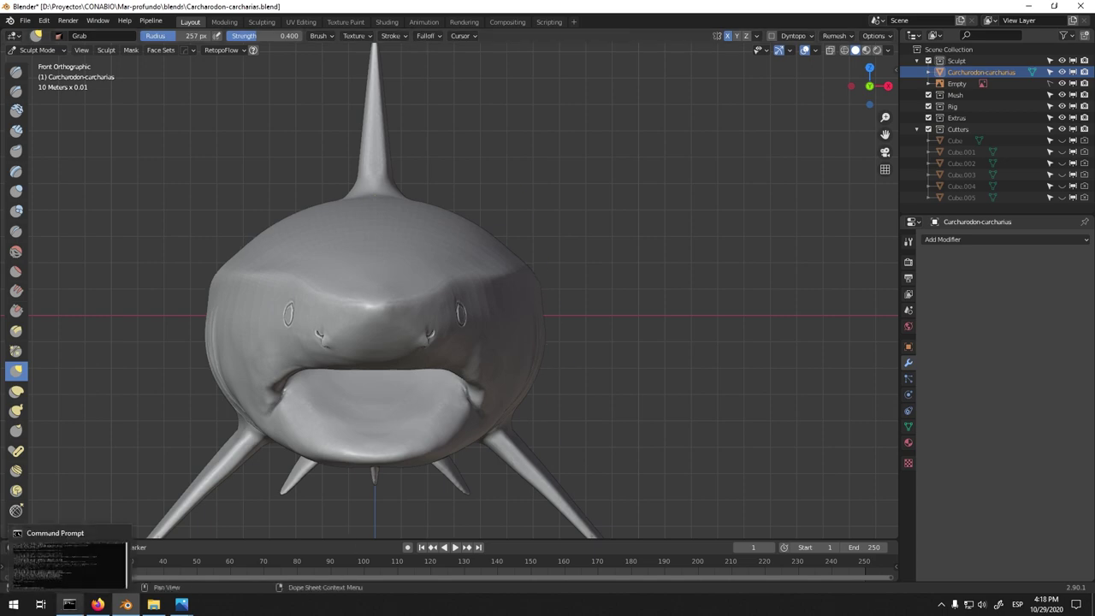
# - Compare against the head-on great white photo in Windows Photos, then return to Blender
pyautogui.click(181, 604)
pyautogui.click(781, 133)
pyautogui.press('Right')
pyautogui.press('Right')
pyautogui.press('Right')
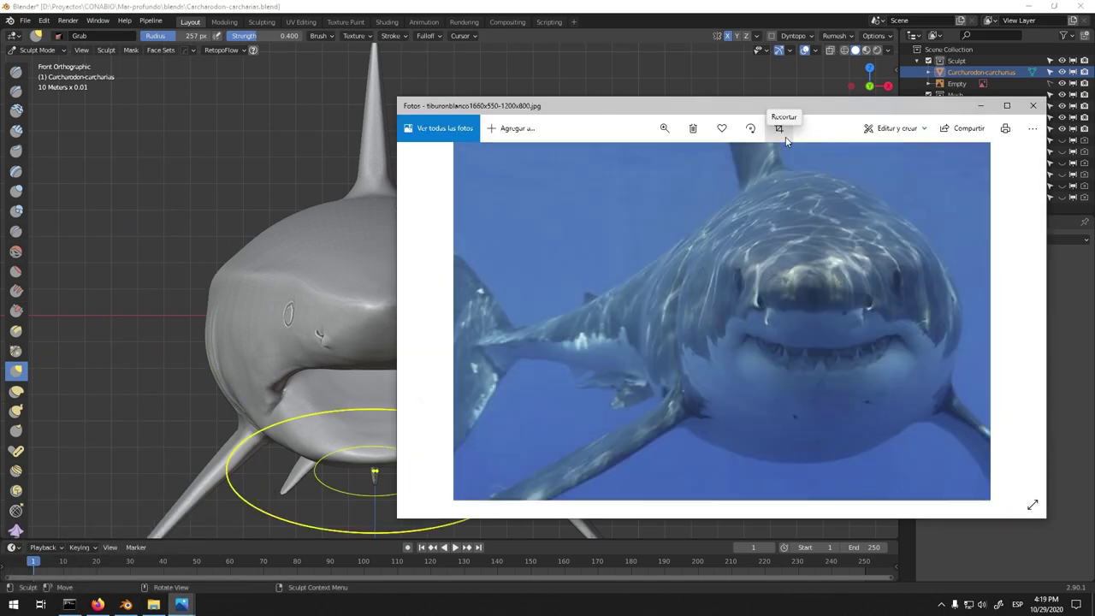
pyautogui.hotkey('alt', 'Tab')
# - Orbit and zoom around the head's underside, pectoral fins, front and side of the shark
pyautogui.scroll(3, 464, 318)
pyautogui.scroll(2, 480, 284)
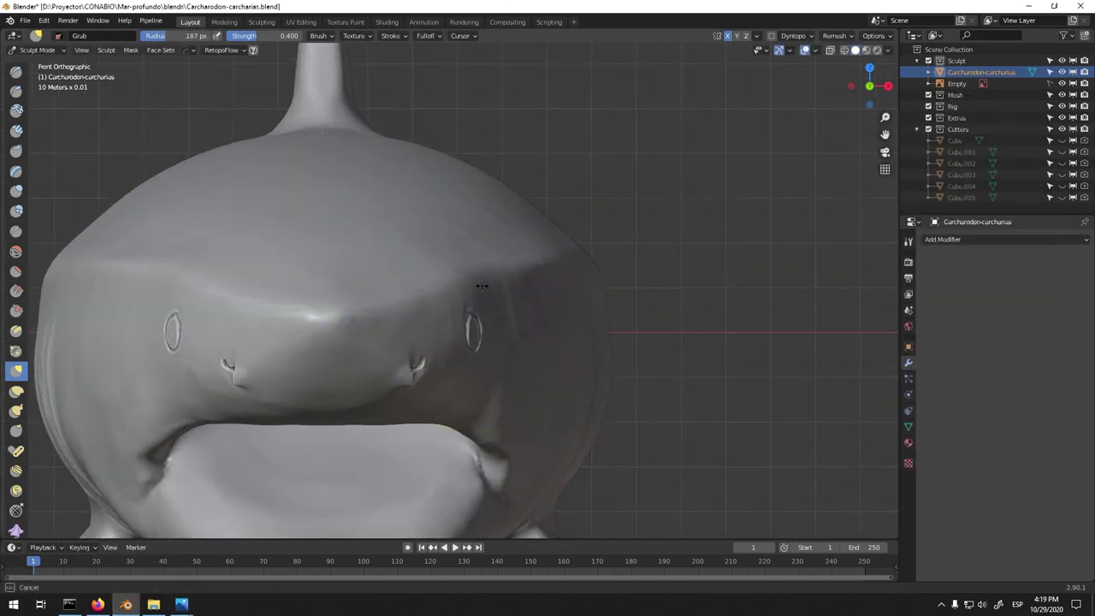
pyautogui.keyDown('shift'); pyautogui.moveTo(497, 426); pyautogui.dragTo(499, 359, button='middle'); pyautogui.keyUp('shift')
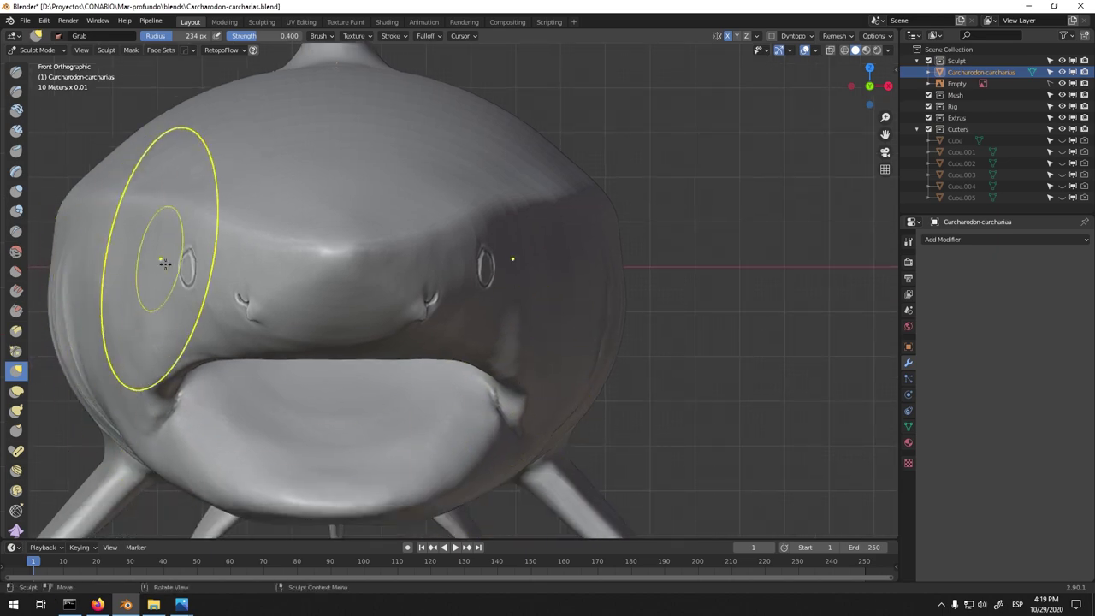
pyautogui.moveTo(459, 248)
pyautogui.mouseDown(button='middle')
pyautogui.moveTo(440, 355)
pyautogui.moveTo(452, 349)
pyautogui.mouseUp(button='middle')
pyautogui.scroll(3, 490, 305)
pyautogui.moveTo(490, 306)
pyautogui.mouseDown(button='middle')
pyautogui.moveTo(489, 354)
pyautogui.moveTo(519, 271)
pyautogui.moveTo(514, 314)
pyautogui.mouseUp(button='middle')
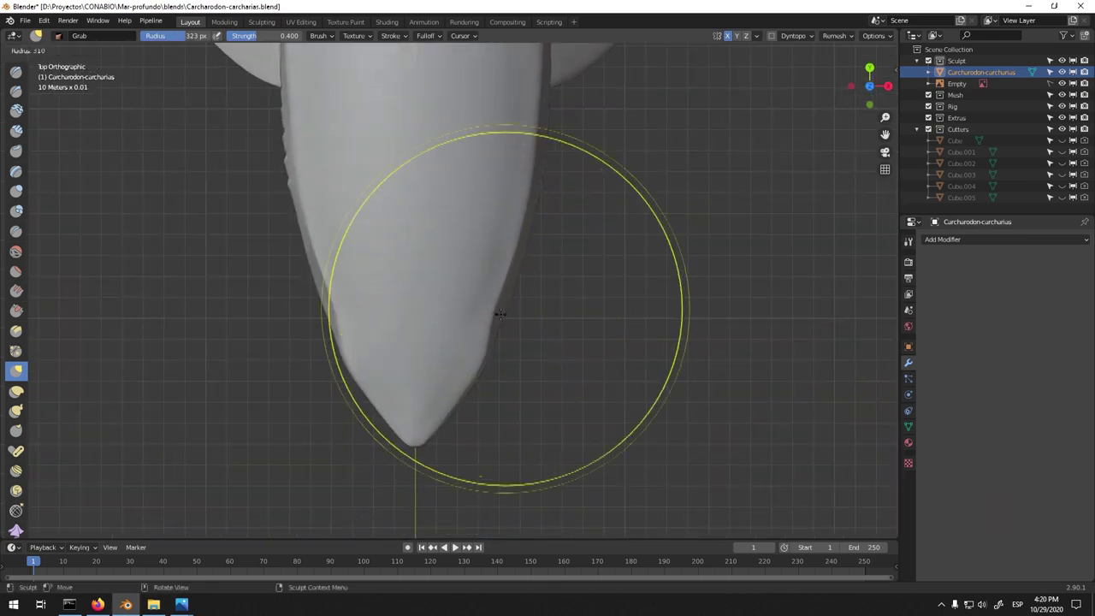
pyautogui.scroll(-3, 542, 196)
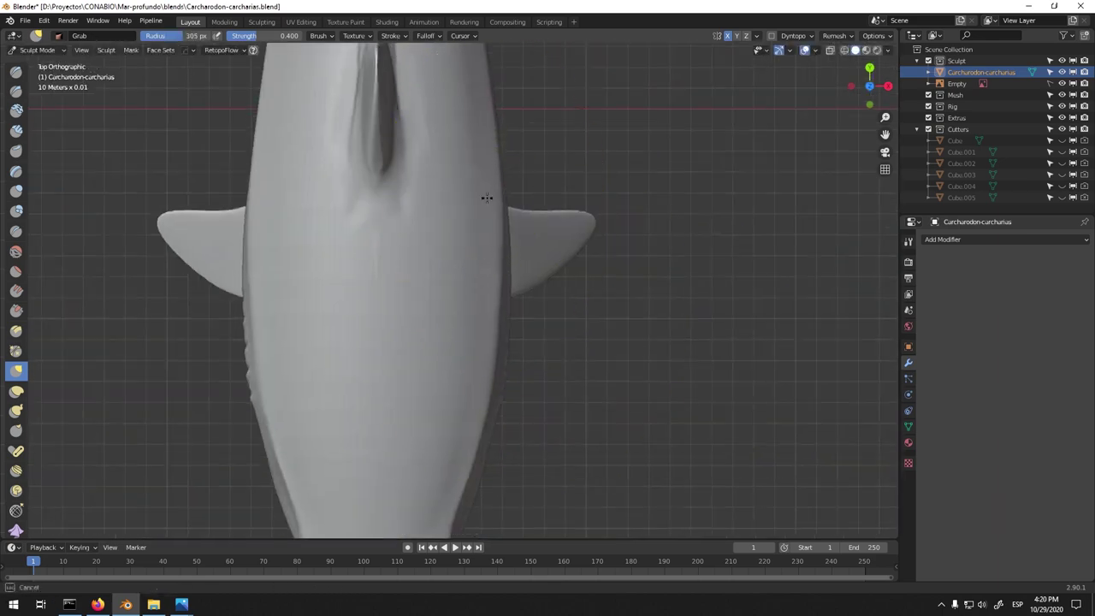
pyautogui.keyDown('shift'); pyautogui.moveTo(479, 171); pyautogui.dragTo(435, 196, button='middle'); pyautogui.keyUp('shift')
pyautogui.keyDown('alt'); pyautogui.moveTo(437, 296); pyautogui.dragTo(330, 163, button='middle'); pyautogui.keyUp('alt')
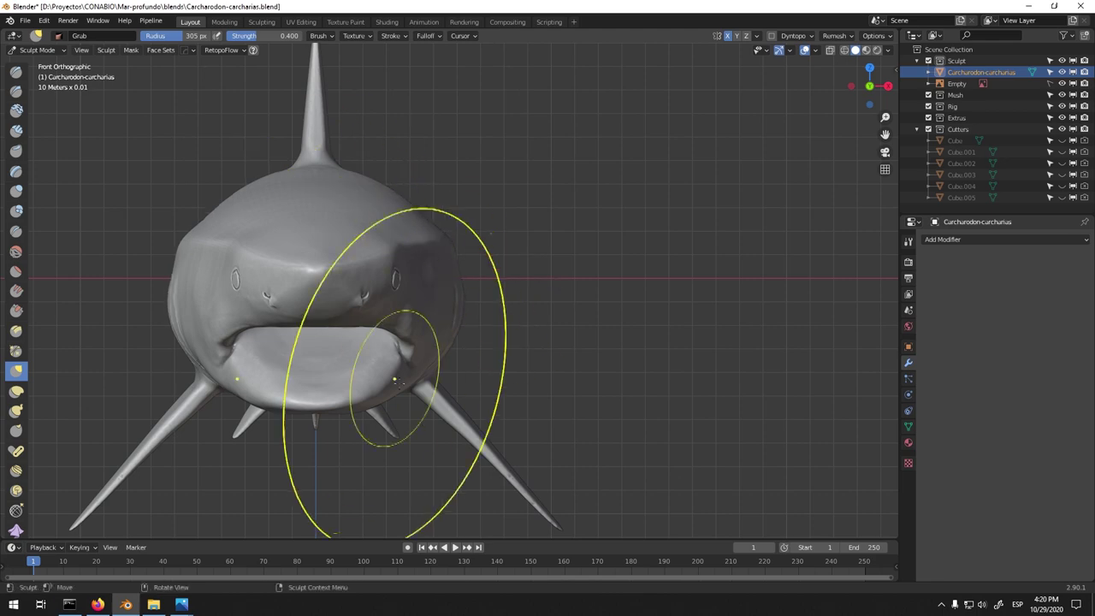
pyautogui.keyDown('alt'); pyautogui.moveTo(453, 329); pyautogui.dragTo(355, 367, button='middle'); pyautogui.keyUp('alt')
pyautogui.scroll(2, 574, 232)
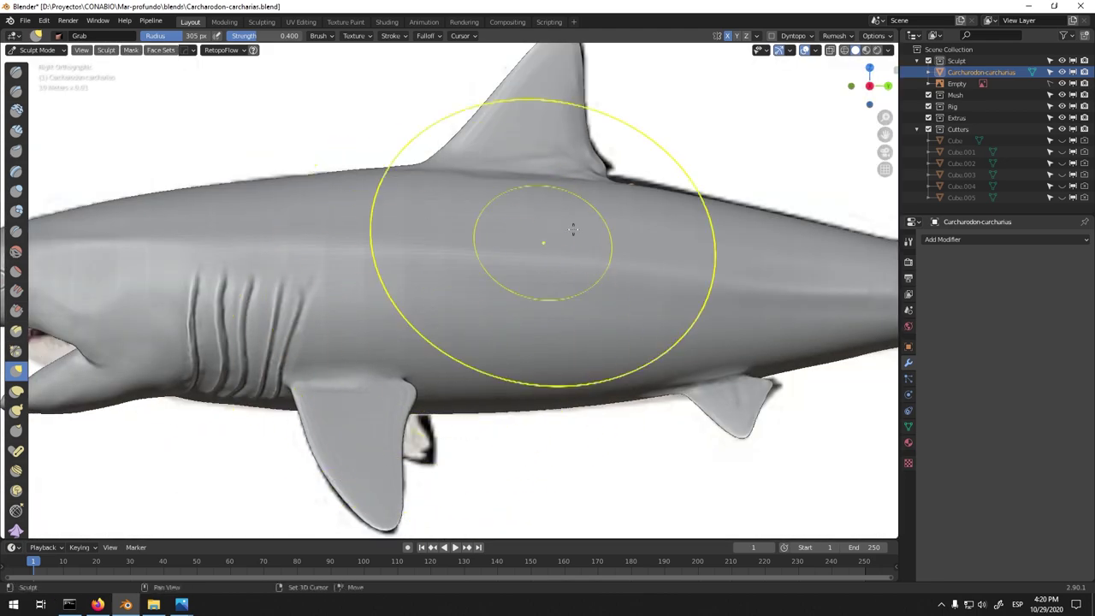
pyautogui.scroll(2, 531, 248)
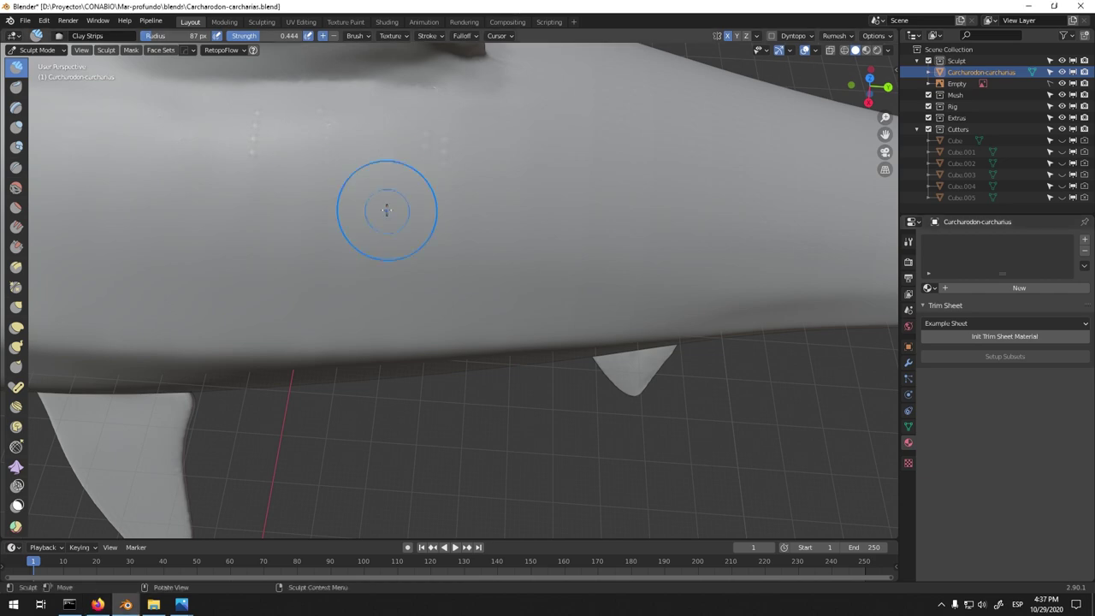
# - Frame the body, dorsal fin and tail from the side and check the sculpting and overlay options
pyautogui.moveTo(379, 207); pyautogui.dragTo(492, 212, button='middle')
pyautogui.moveTo(346, 189)
pyautogui.mouseDown(button='middle')
pyautogui.moveTo(435, 269)
pyautogui.moveTo(628, 333)
pyautogui.moveTo(713, 98)
pyautogui.mouseUp(button='middle')
pyautogui.click(873, 36)
pyautogui.click(815, 49)
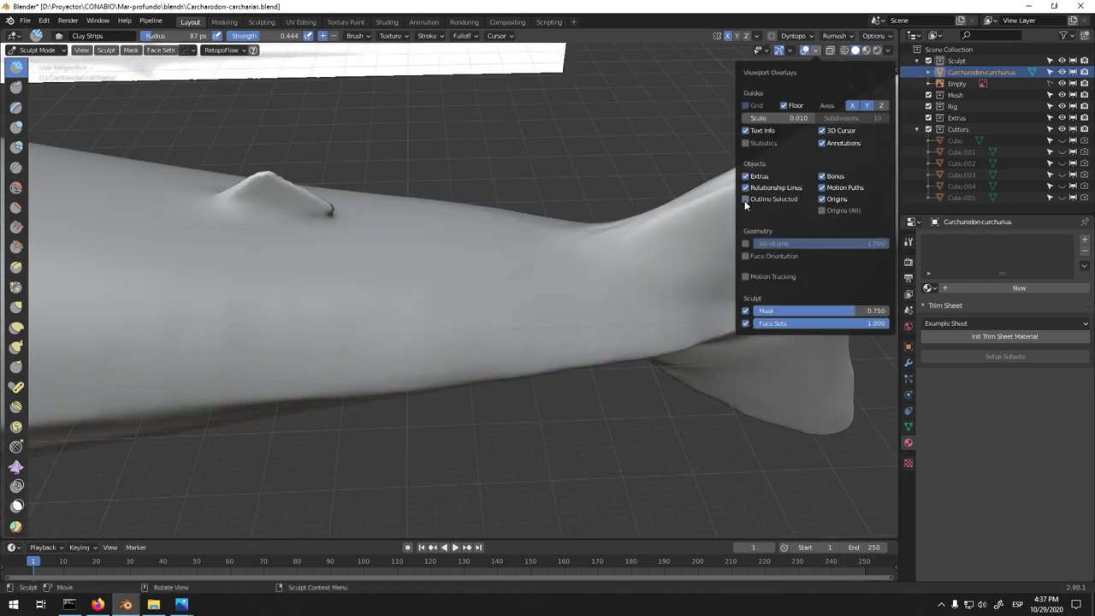
# - Orbit around the body and tail fin, shrinking the brush to 37 px
pyautogui.moveTo(650, 257)
pyautogui.mouseDown(button='middle')
pyautogui.moveTo(172, 225)
pyautogui.moveTo(422, 294)
pyautogui.moveTo(334, 368)
pyautogui.moveTo(438, 282)
pyautogui.mouseUp(button='middle')
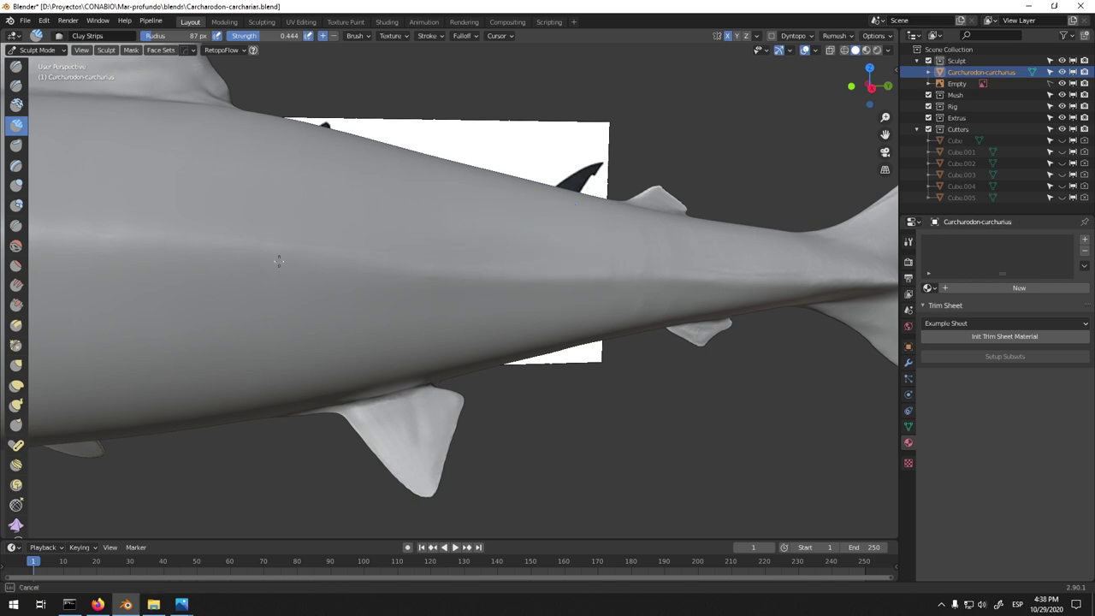
pyautogui.moveTo(356, 266)
pyautogui.mouseDown(button='middle')
pyautogui.moveTo(391, 225)
pyautogui.moveTo(171, 249)
pyautogui.moveTo(646, 294)
pyautogui.mouseUp(button='middle')
pyautogui.moveTo(703, 213)
pyautogui.mouseDown(button='middle')
pyautogui.moveTo(521, 347)
pyautogui.moveTo(557, 337)
pyautogui.moveTo(442, 294)
pyautogui.moveTo(568, 289)
pyautogui.moveTo(444, 286)
pyautogui.moveTo(513, 403)
pyautogui.moveTo(416, 361)
pyautogui.moveTo(430, 387)
pyautogui.moveTo(548, 236)
pyautogui.mouseUp(button='middle')
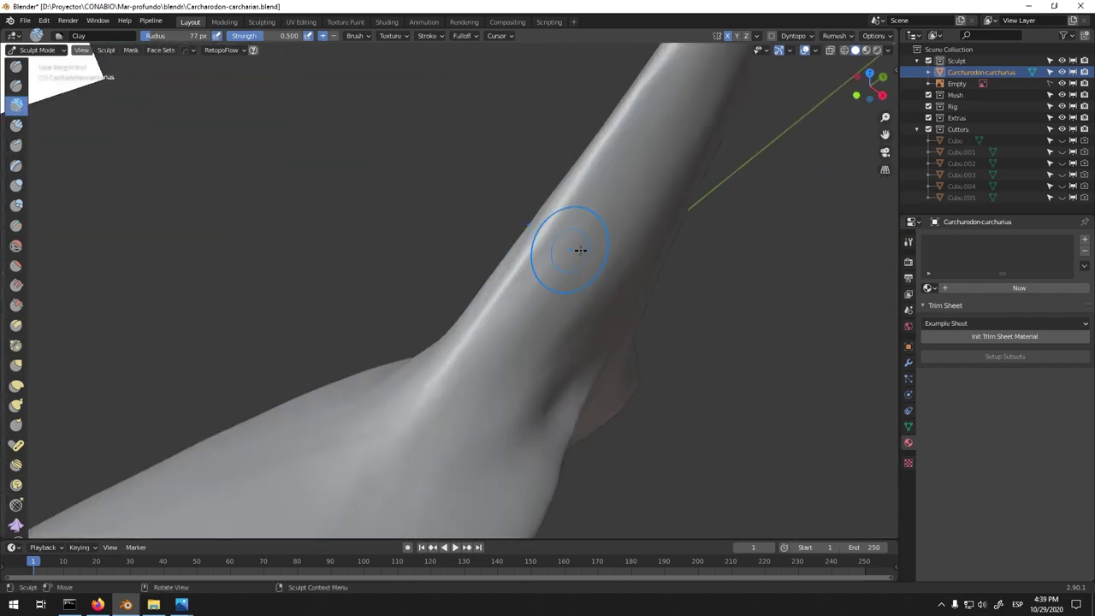
pyautogui.moveTo(473, 445)
pyautogui.mouseDown(button='middle')
pyautogui.moveTo(587, 318)
pyautogui.moveTo(428, 225)
pyautogui.moveTo(446, 397)
pyautogui.mouseUp(button='middle')
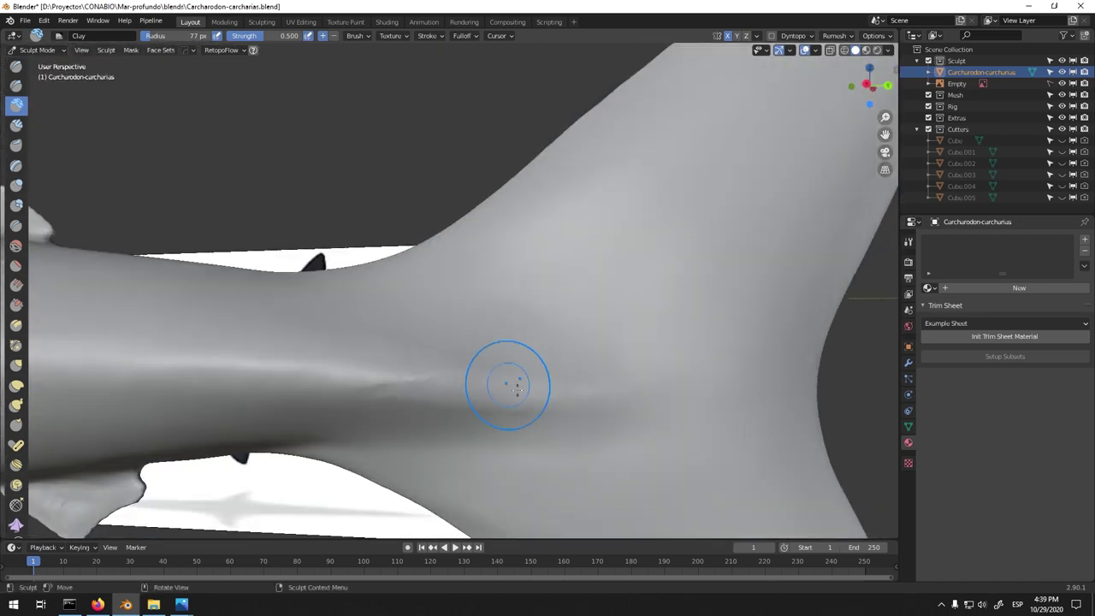
pyautogui.moveTo(532, 368)
pyautogui.mouseDown(button='middle')
pyautogui.moveTo(379, 327)
pyautogui.moveTo(614, 326)
pyautogui.mouseUp(button='middle')
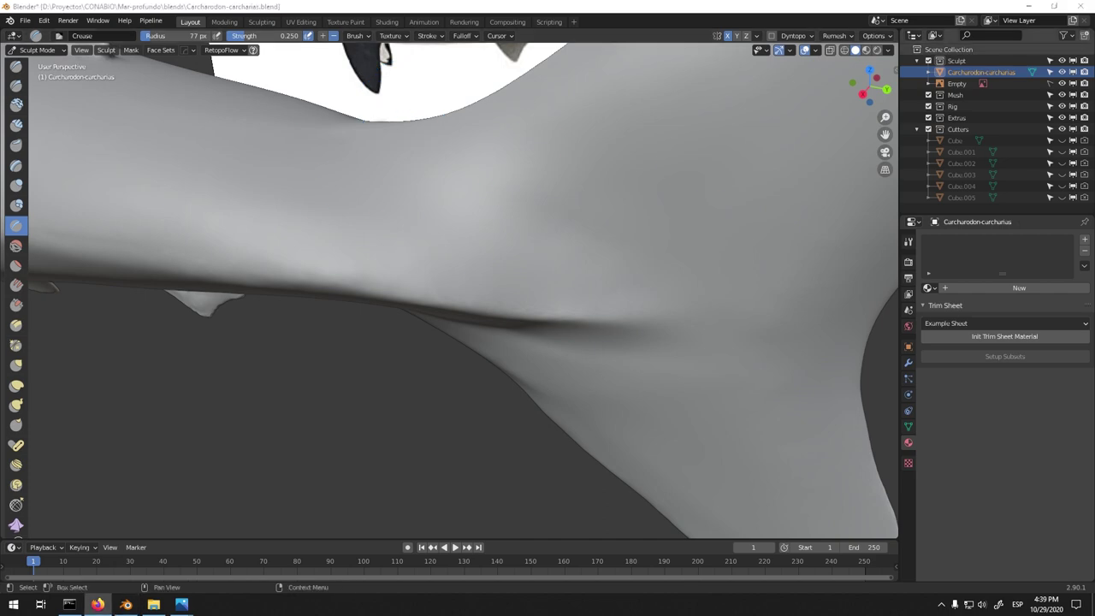
pyautogui.moveTo(589, 235)
pyautogui.mouseDown(button='middle')
pyautogui.moveTo(453, 220)
pyautogui.moveTo(90, 268)
pyautogui.mouseUp(button='middle')
pyautogui.press('f')
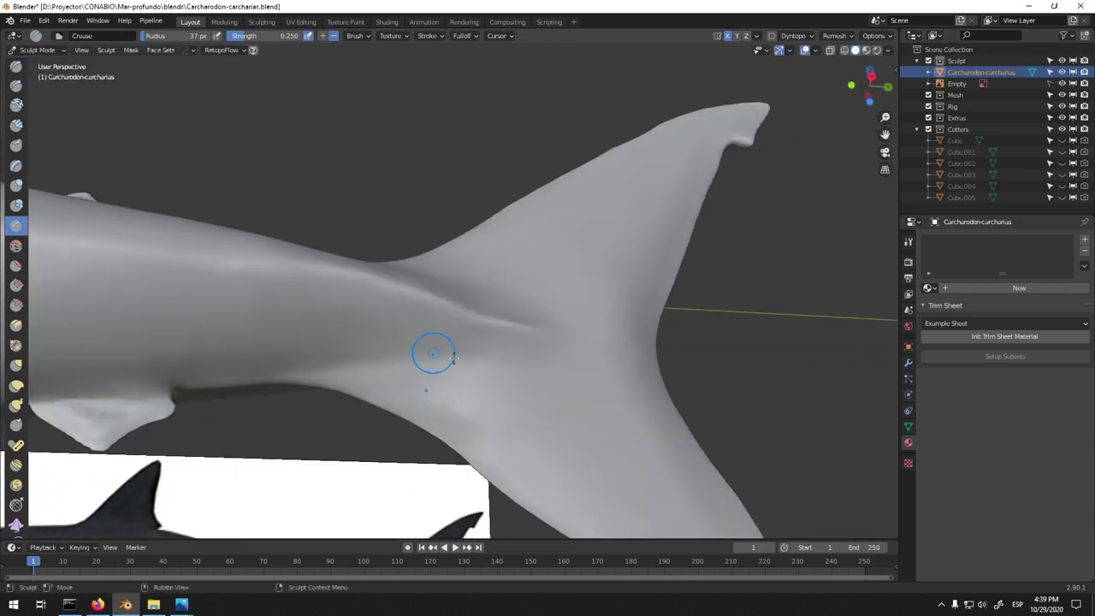
# - Study the tail fin from several angles, resize the brush, and zoom in on the dorsal fin
pyautogui.moveTo(397, 355)
pyautogui.mouseDown(button='middle')
pyautogui.moveTo(454, 308)
pyautogui.moveTo(555, 361)
pyautogui.mouseUp(button='middle')
pyautogui.moveTo(282, 319)
pyautogui.mouseDown(button='middle')
pyautogui.moveTo(501, 146)
pyautogui.moveTo(448, 411)
pyautogui.mouseUp(button='middle')
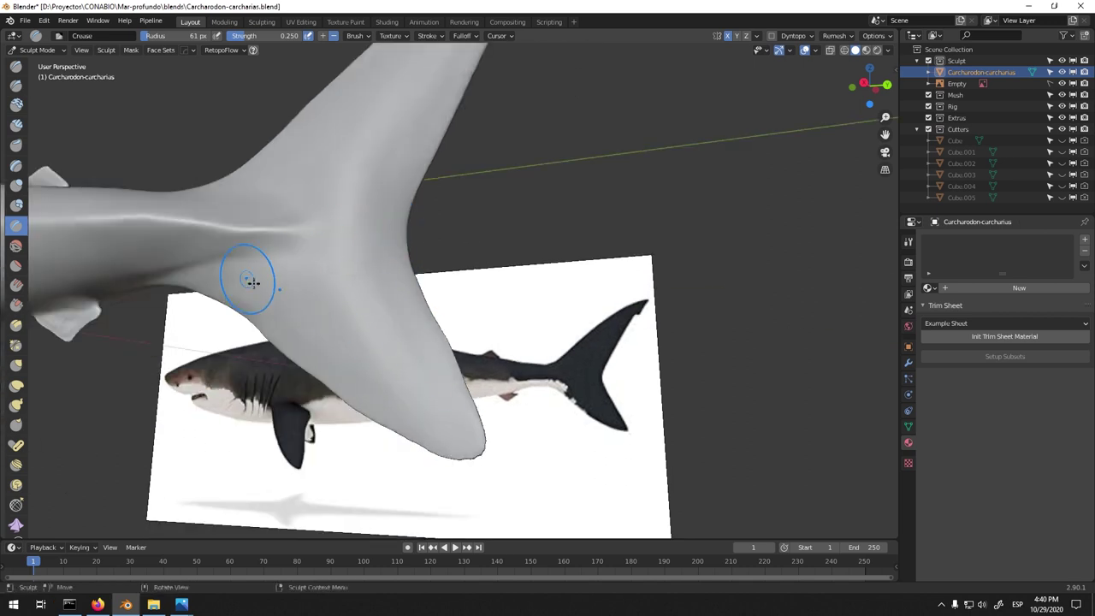
pyautogui.moveTo(413, 223); pyautogui.dragTo(390, 304, button='middle')
pyautogui.press('f')
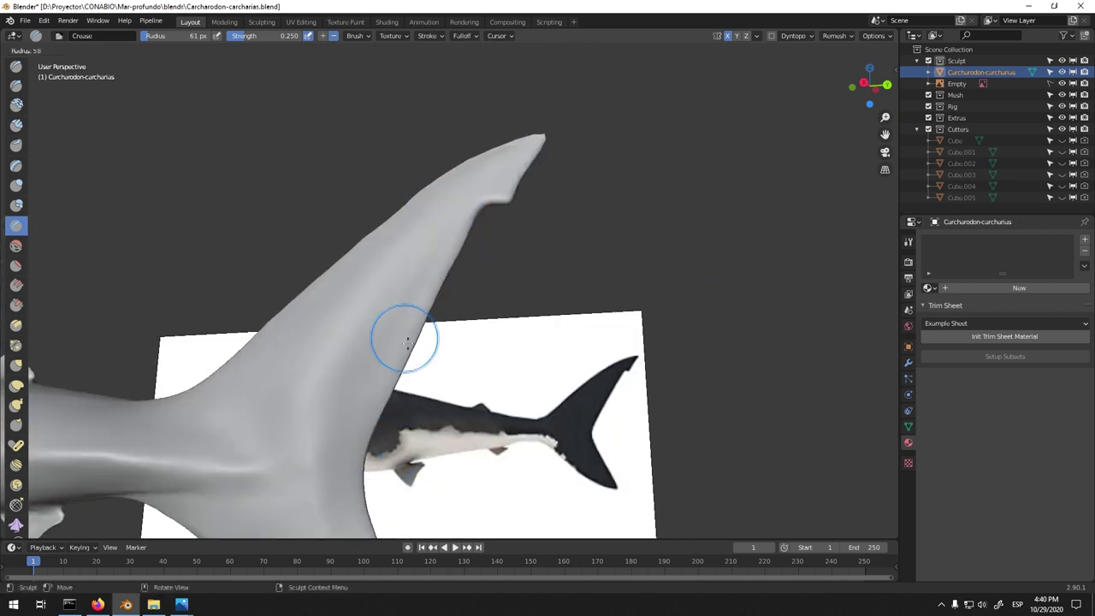
pyautogui.moveTo(315, 425); pyautogui.dragTo(417, 249, button='middle')
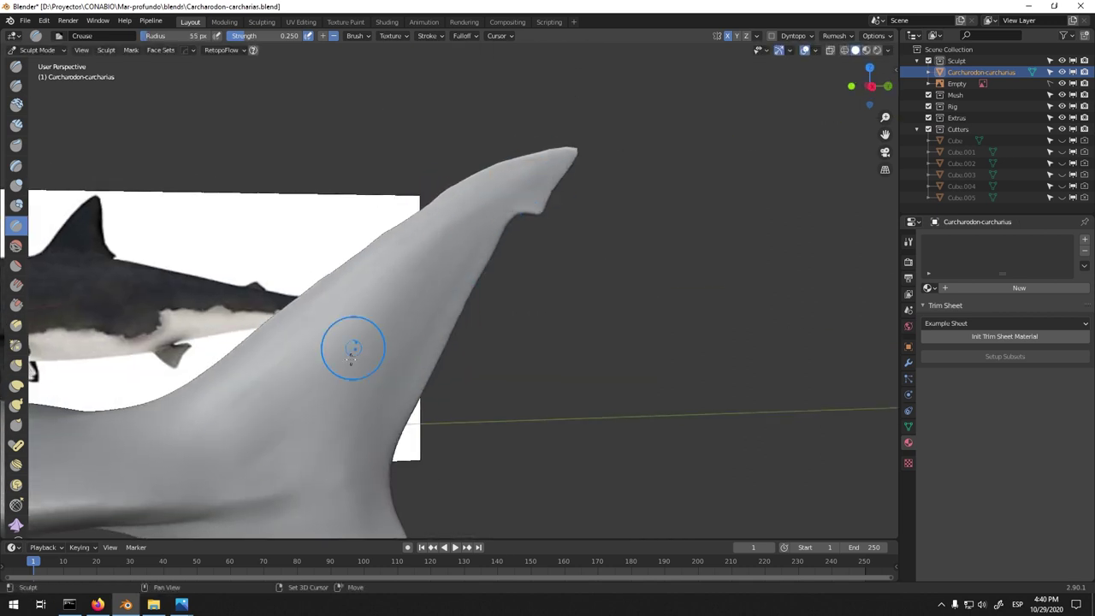
pyautogui.keyDown('ctrl'); pyautogui.moveTo(351, 351); pyautogui.dragTo(488, 232, button='middle'); pyautogui.keyUp('ctrl')
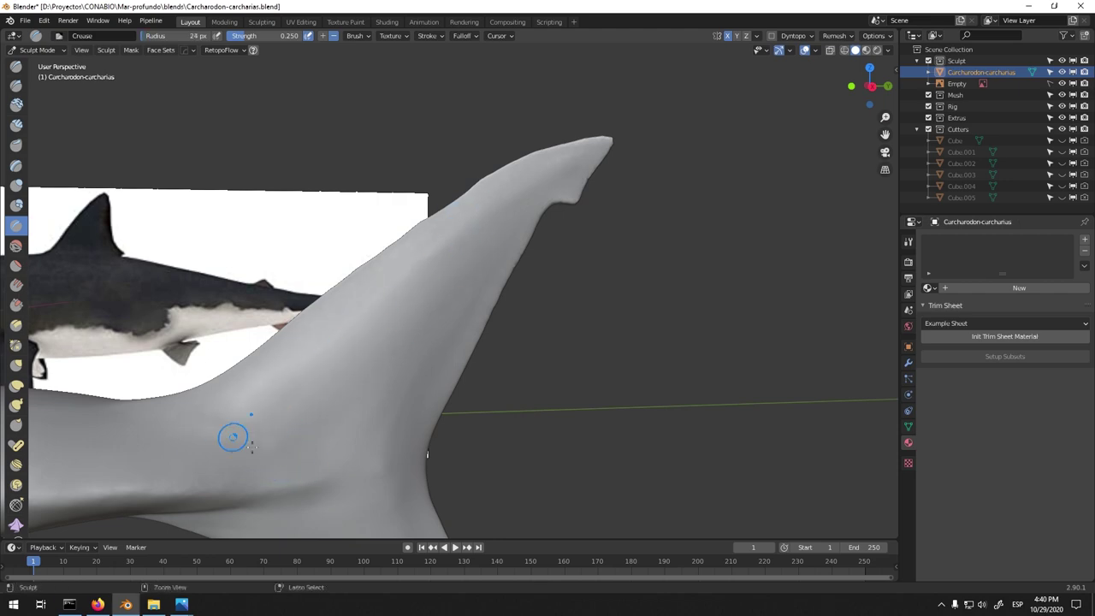
pyautogui.scroll(-5, 342, 411)
pyautogui.scroll(5, 418, 308)
pyautogui.scroll(3, 423, 323)
# - With the Clay brush at about 20 px, blend the pectoral fin root into the body
pyautogui.press('c')
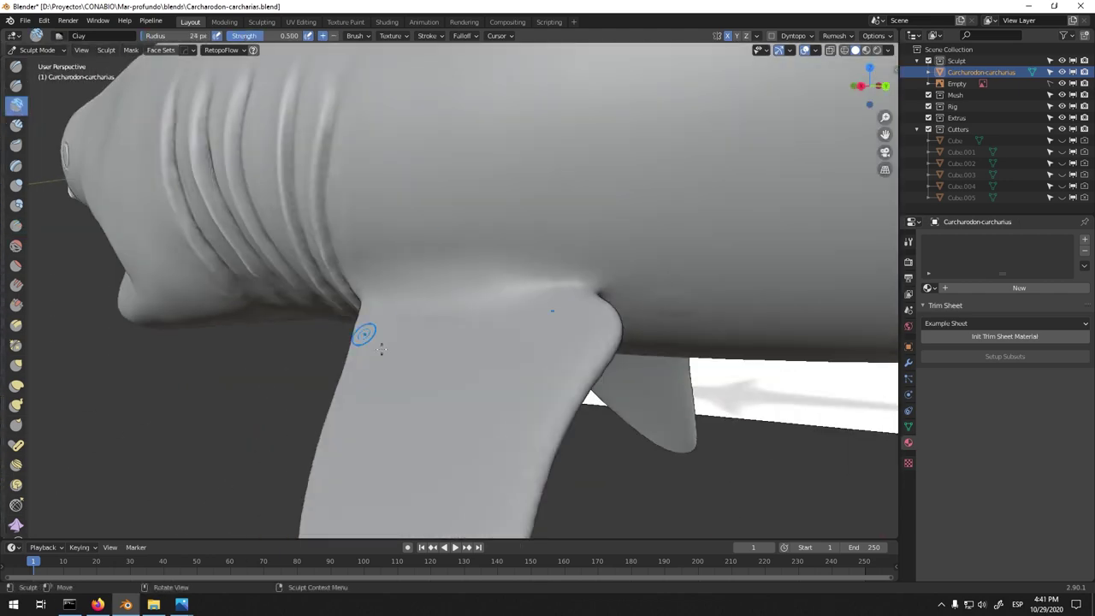
pyautogui.moveTo(460, 340); pyautogui.dragTo(366, 260, button='middle')
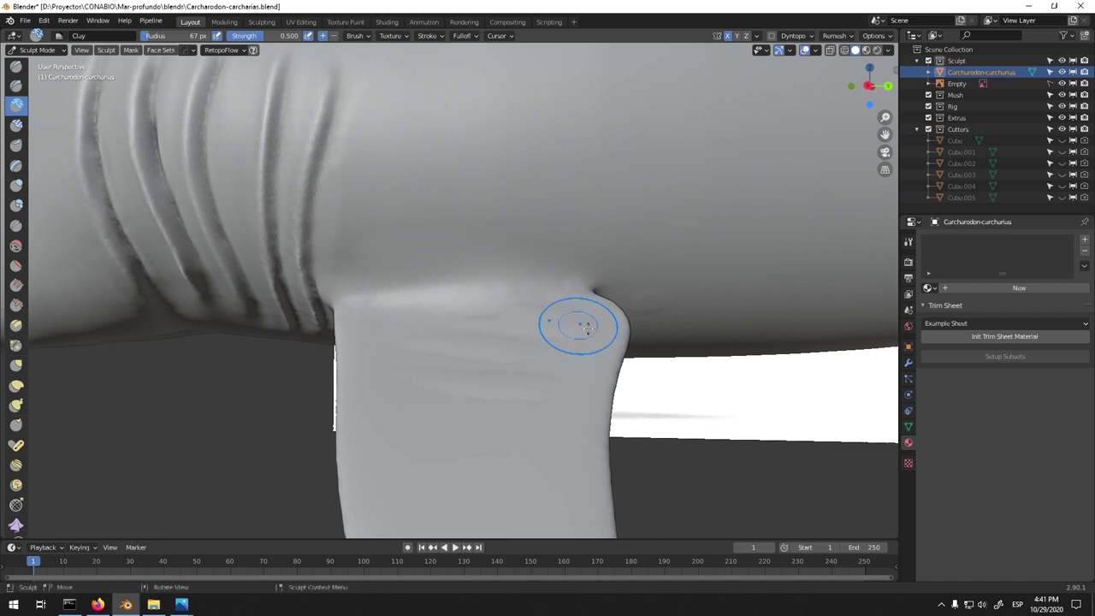
pyautogui.moveTo(545, 279)
pyautogui.mouseDown(button='middle')
pyautogui.moveTo(635, 286)
pyautogui.moveTo(489, 195)
pyautogui.moveTo(452, 292)
pyautogui.mouseUp(button='middle')
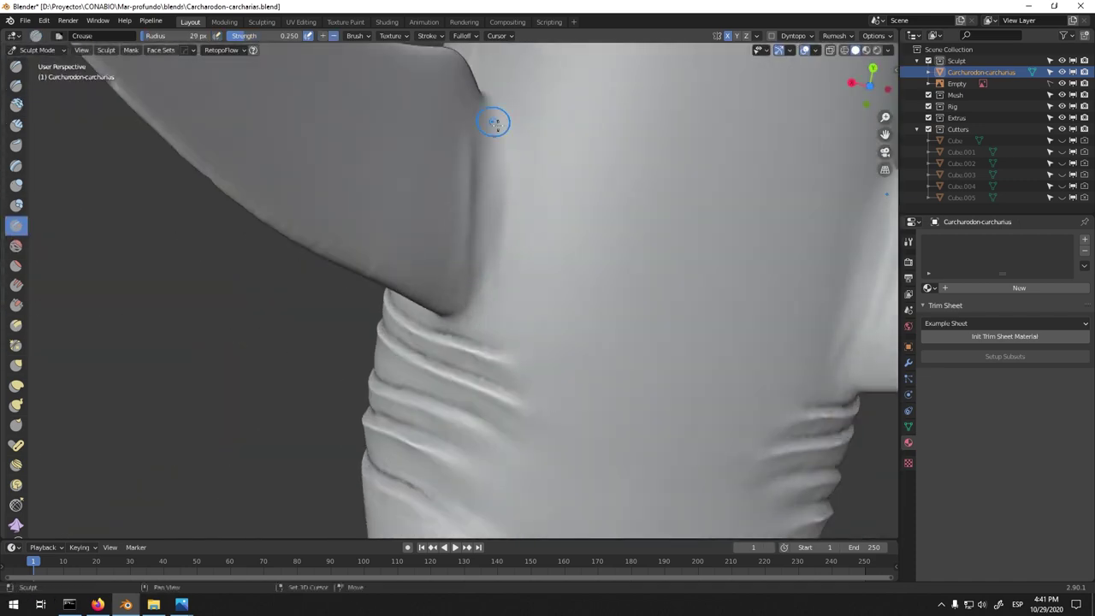
pyautogui.moveTo(531, 109)
pyautogui.keyDown('shift'); pyautogui.mouseDown(button='middle')
pyautogui.moveTo(489, 370)
pyautogui.moveTo(503, 293)
pyautogui.mouseUp(button='middle'); pyautogui.keyUp('shift')
pyautogui.moveTo(490, 341)
pyautogui.mouseDown(button='middle')
pyautogui.moveTo(560, 259)
pyautogui.moveTo(504, 381)
pyautogui.mouseUp(button='middle')
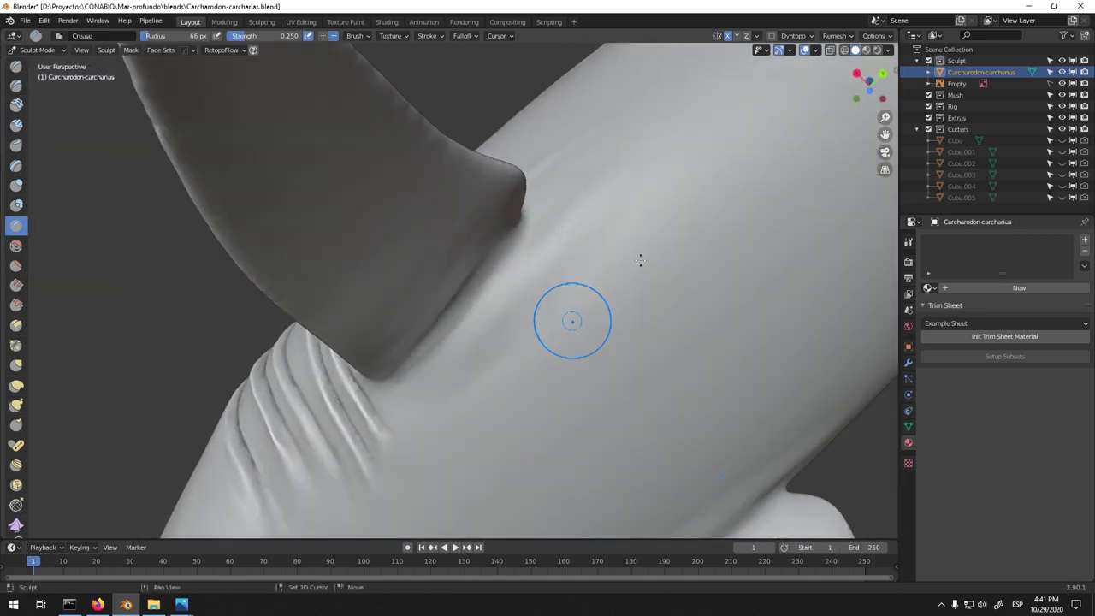
pyautogui.moveTo(587, 318)
pyautogui.mouseDown(button='middle')
pyautogui.moveTo(414, 253)
pyautogui.moveTo(515, 277)
pyautogui.moveTo(480, 282)
pyautogui.mouseUp(button='middle')
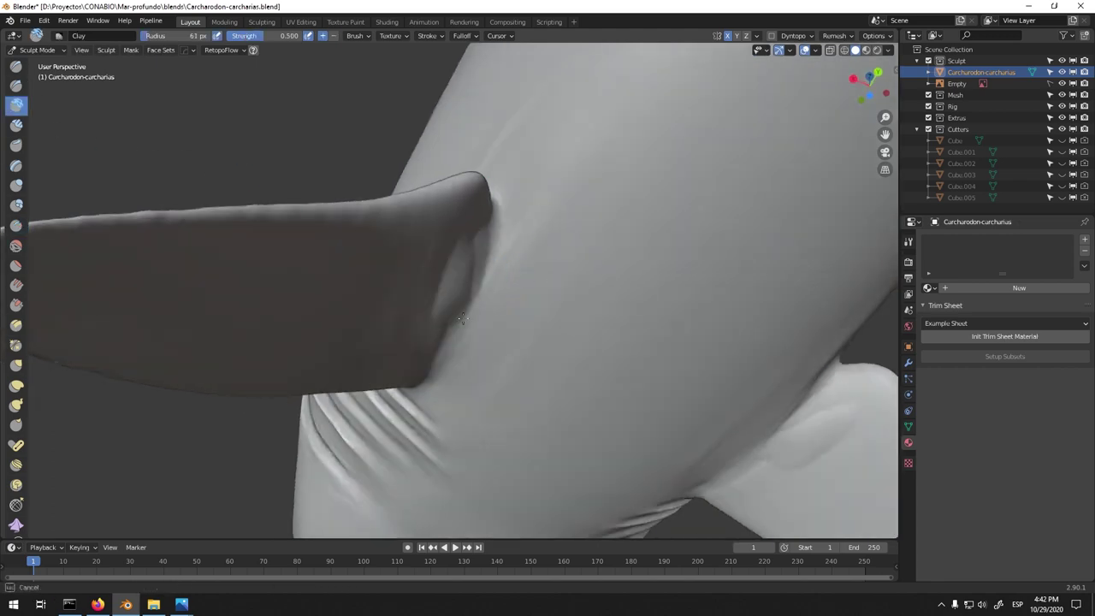
pyautogui.moveTo(453, 246); pyautogui.dragTo(466, 357)
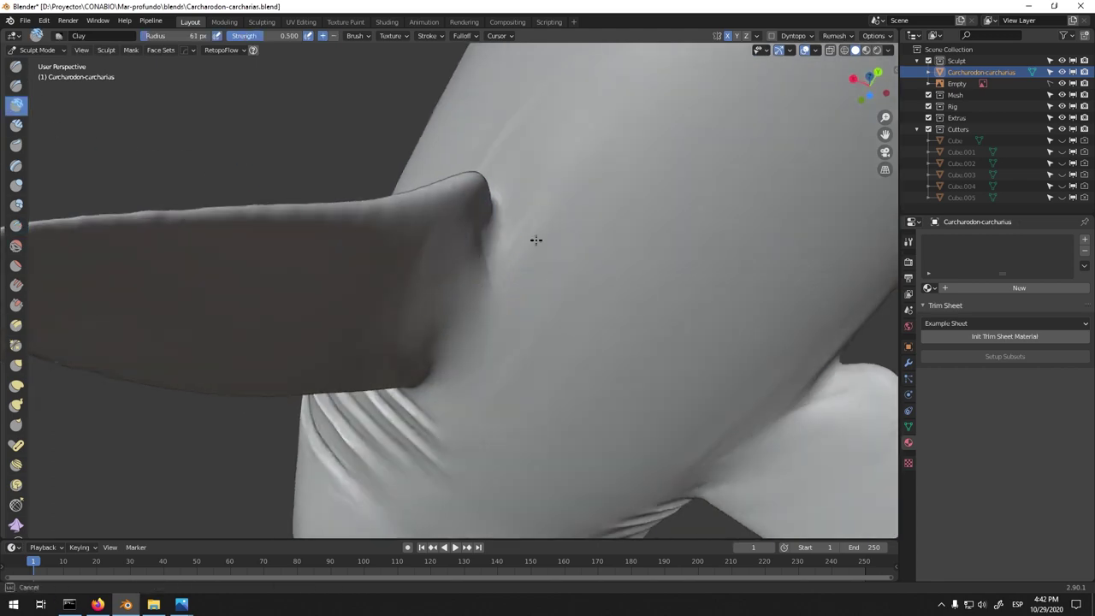
# - Reframe onto the mouth, gills and jaw underside, selecting the Crease brush
pyautogui.scroll(-5, 575, 174)
pyautogui.moveTo(162, 137); pyautogui.dragTo(256, 171, button='middle')
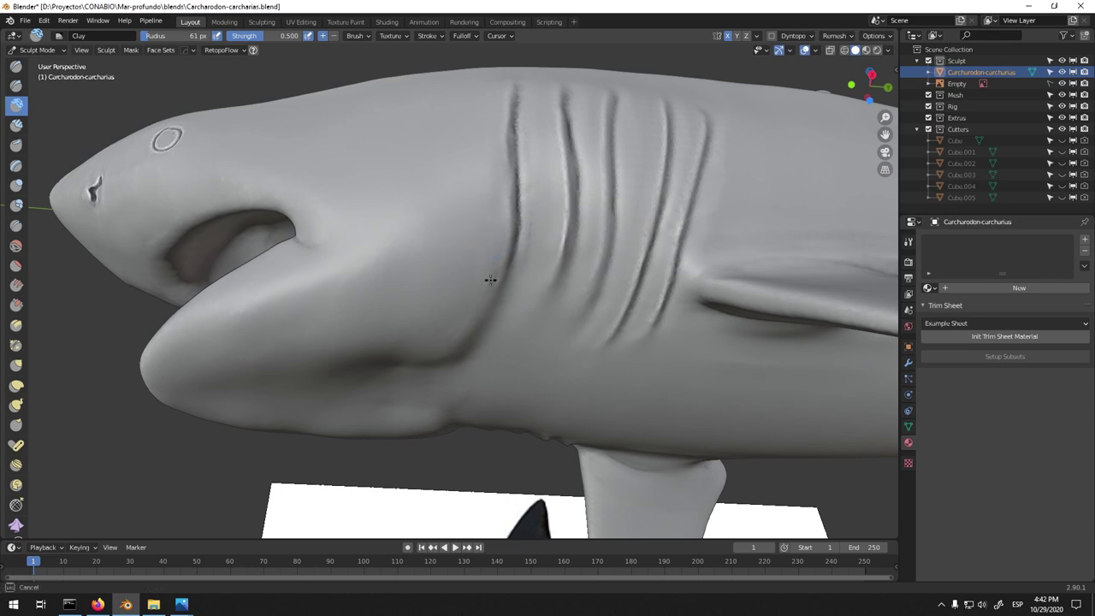
pyautogui.scroll(3, 382, 239)
pyautogui.moveTo(384, 207); pyautogui.dragTo(402, 111, button='middle')
pyautogui.hotkey('shift', 'c')
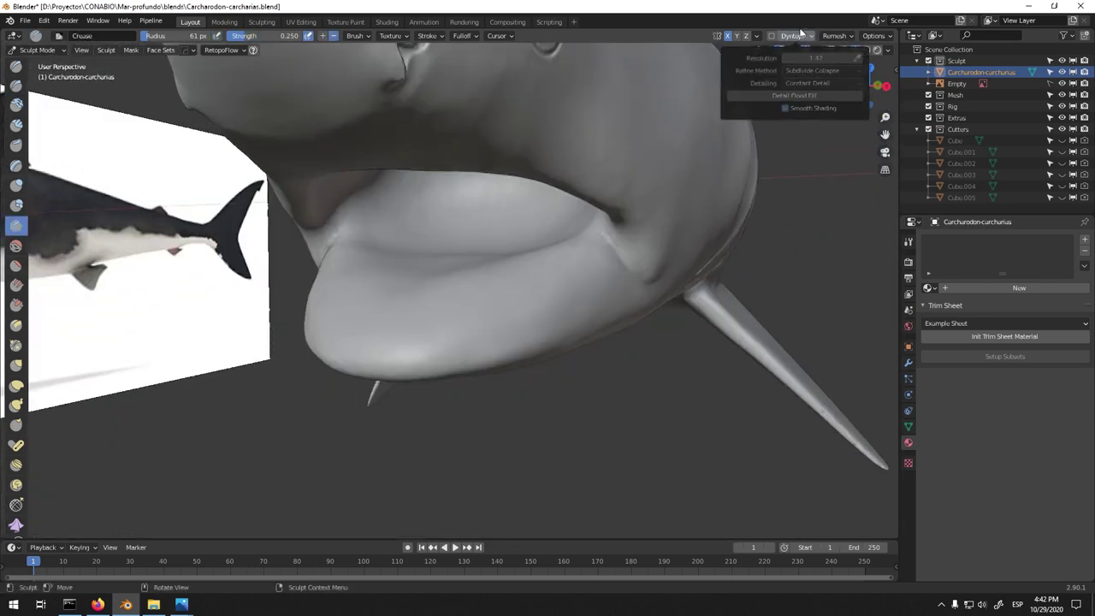
# - Enable dynamic topology and move in close on the lower jaw
pyautogui.hotkey('ctrl', 'd')
pyautogui.press('Return')
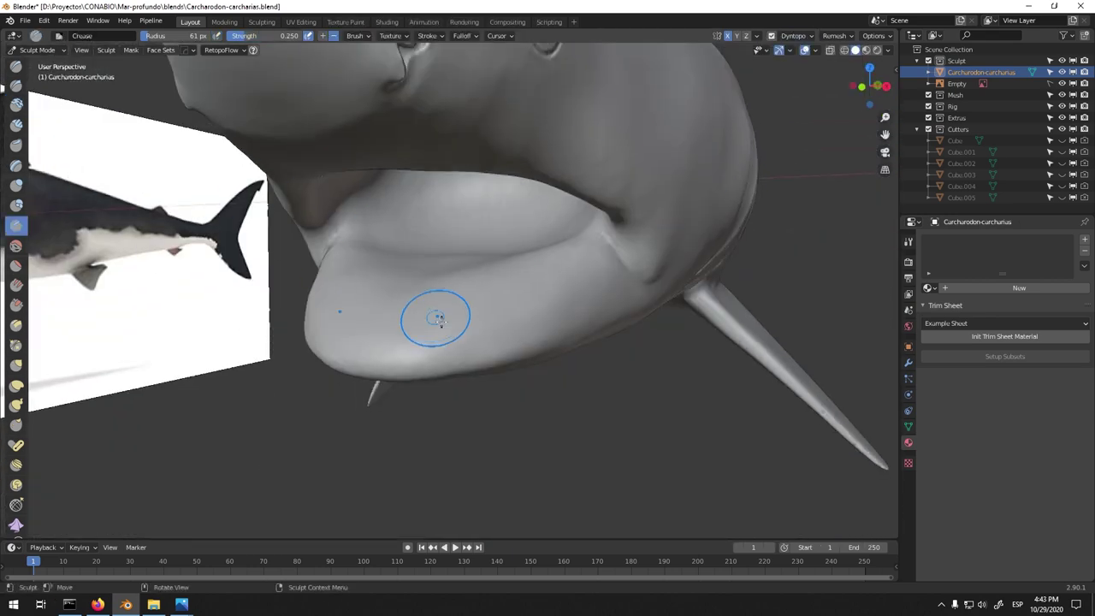
pyautogui.moveTo(436, 317); pyautogui.dragTo(379, 294, button='middle')
pyautogui.scroll(3, 379, 294)
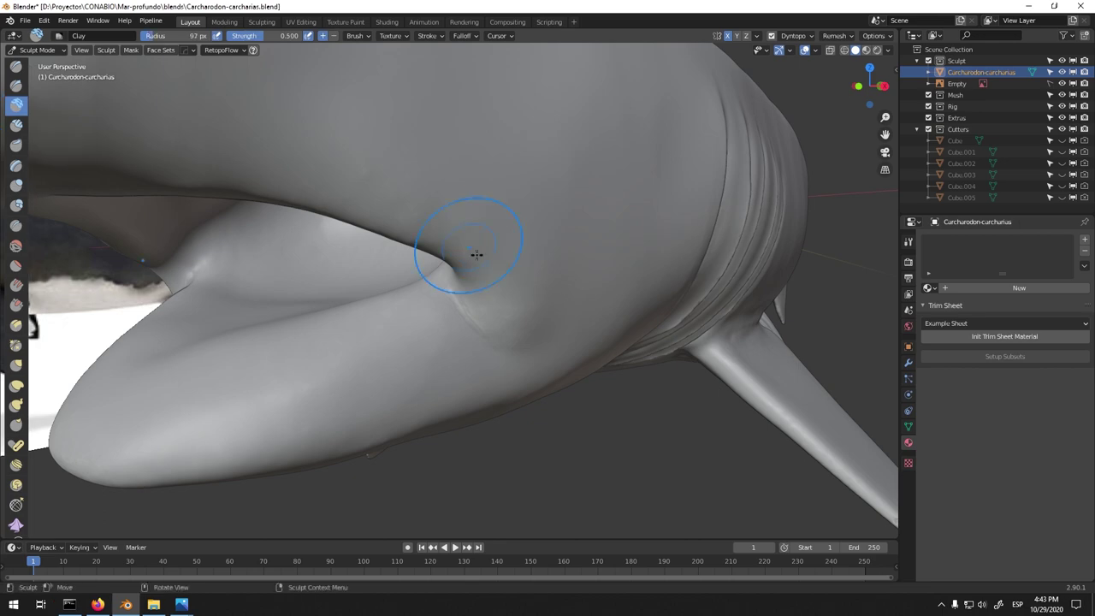
# - Open a shark reference image from the reference folder in Windows Photos
pyautogui.rightClick(181, 604)
pyautogui.click(182, 604)
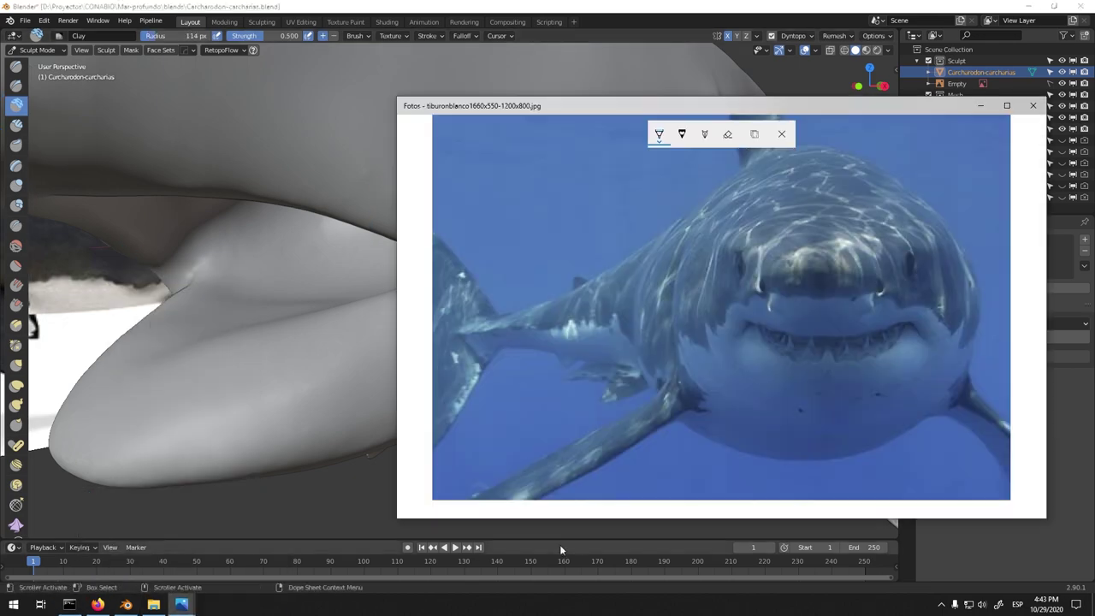
pyautogui.click(153, 604)
pyautogui.doubleClick(755, 366)
pyautogui.press('Left')
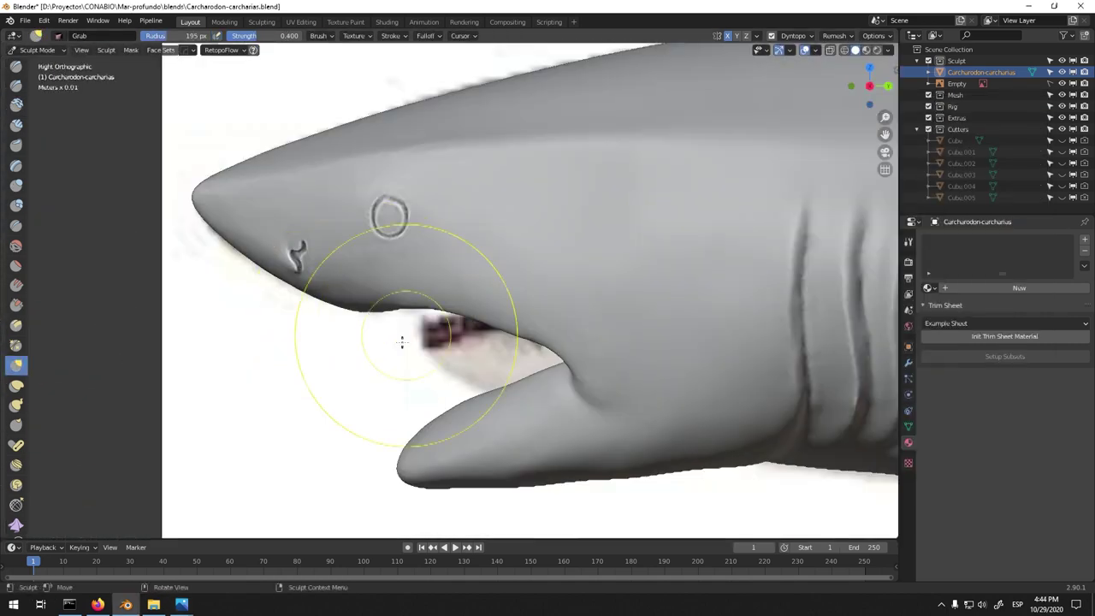
# - Carve crease lines along the lower jaw underside, then bring up the open-mouthed reference photo
pyautogui.moveTo(401, 342)
pyautogui.mouseDown(button='middle')
pyautogui.moveTo(447, 259)
pyautogui.moveTo(367, 459)
pyautogui.mouseUp(button='middle')
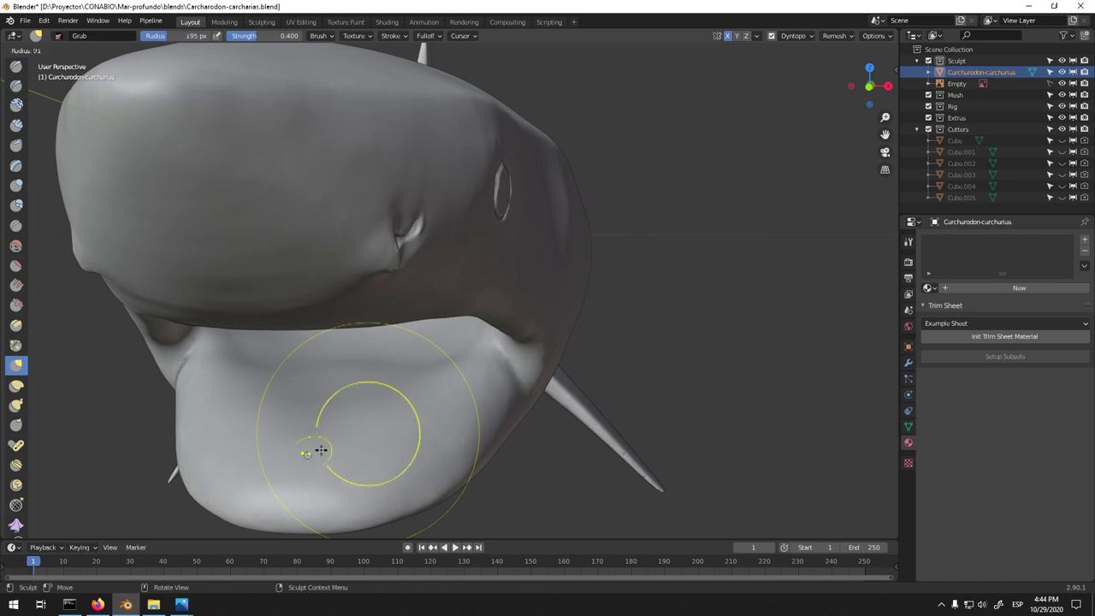
pyautogui.click(291, 547)
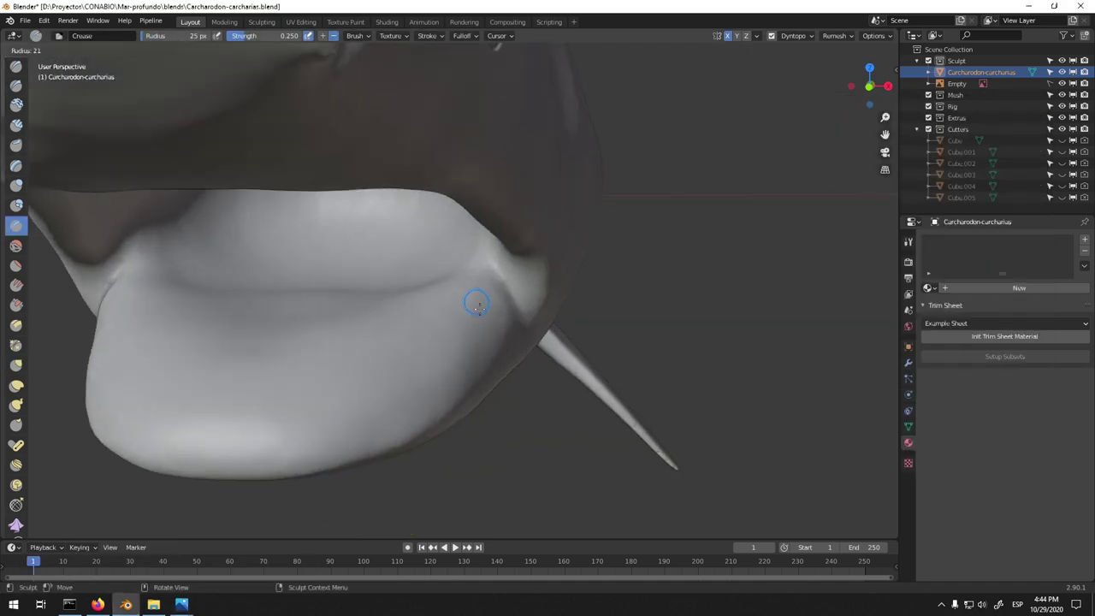
pyautogui.moveTo(243, 452)
pyautogui.mouseDown(button='middle')
pyautogui.moveTo(362, 322)
pyautogui.moveTo(274, 377)
pyautogui.mouseUp(button='middle')
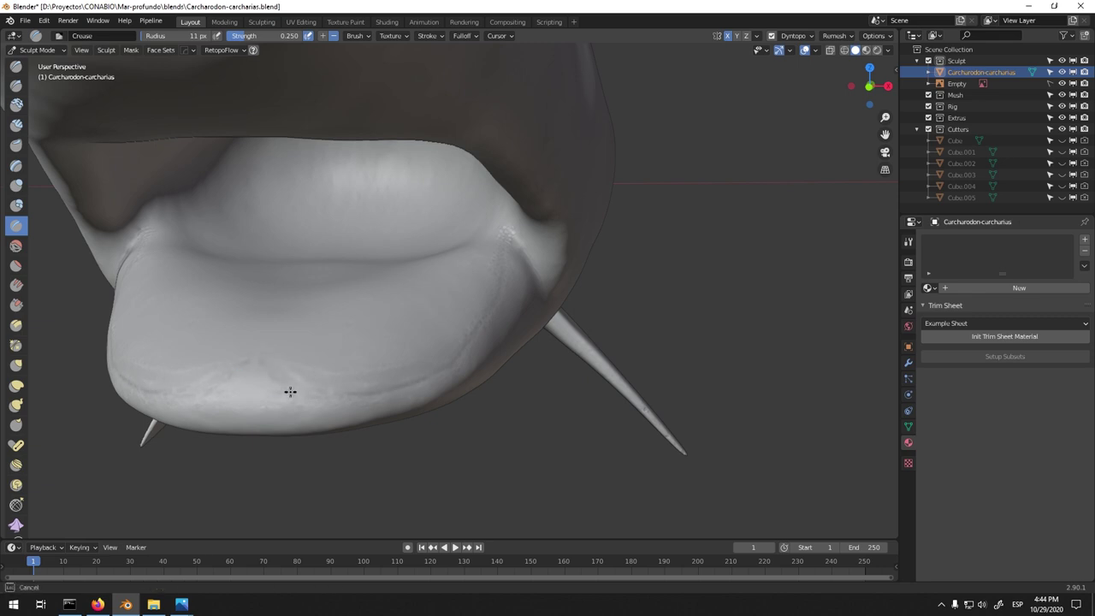
pyautogui.moveTo(367, 339)
pyautogui.mouseDown(button='middle')
pyautogui.moveTo(428, 322)
pyautogui.moveTo(459, 227)
pyautogui.mouseUp(button='middle')
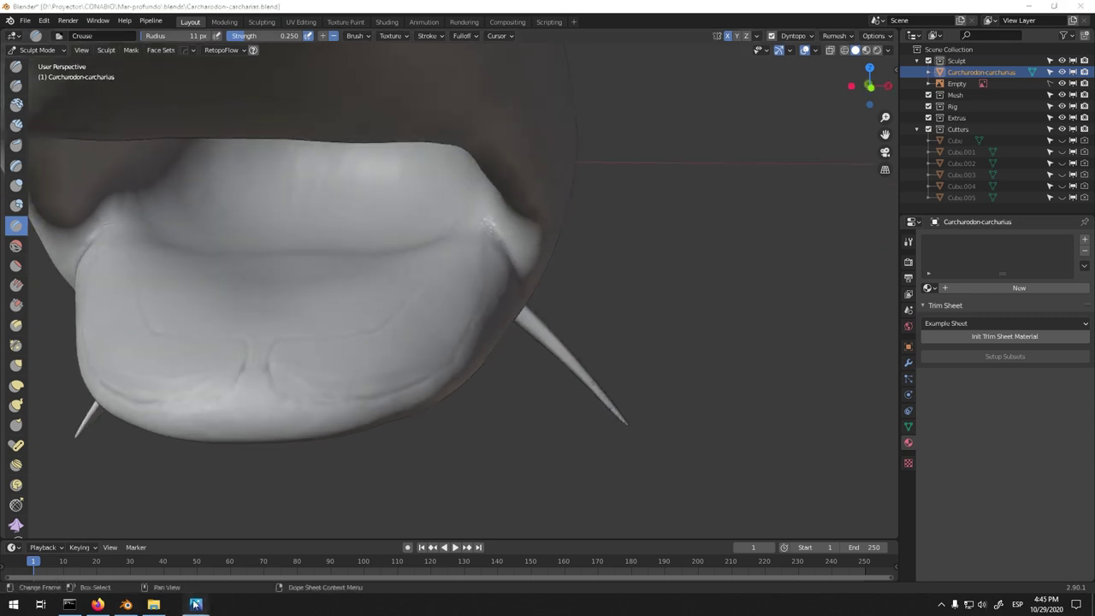
pyautogui.click(286, 537)
# - Browse the open-mouthed and other great white photos from Carcharodon carcharias, then close the extra window
pyautogui.scroll(3, 642, 379)
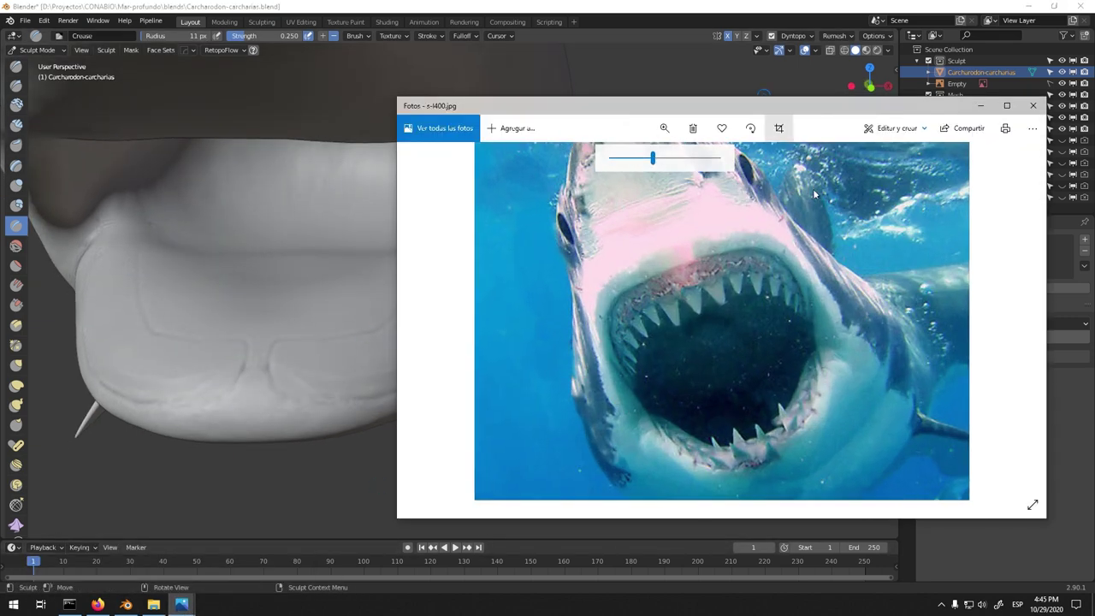
pyautogui.scroll(-3, 684, 325)
pyautogui.press('Right')
pyautogui.press('Right')
pyautogui.hotkey('alt', 'Tab')
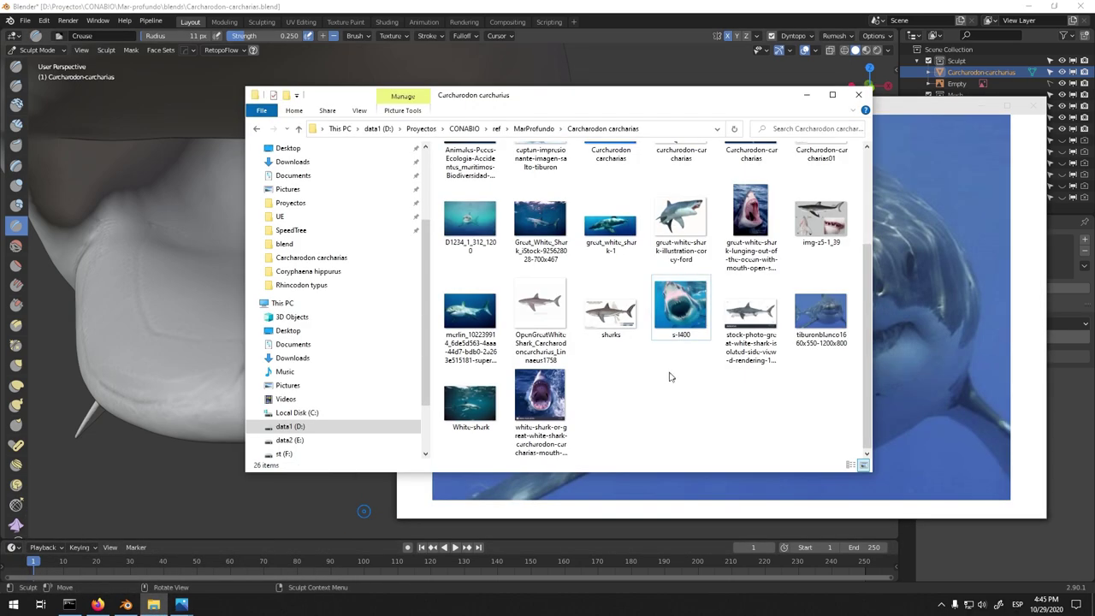
pyautogui.doubleClick(540, 398)
pyautogui.scroll(3, 623, 356)
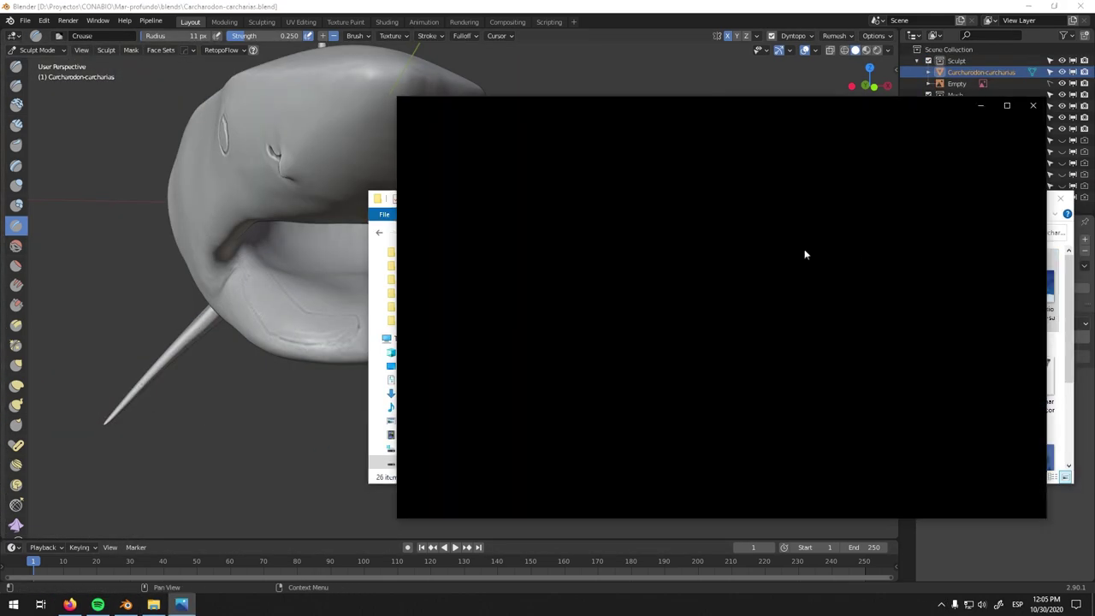
pyautogui.doubleClick(714, 275)
pyautogui.click(1032, 105)
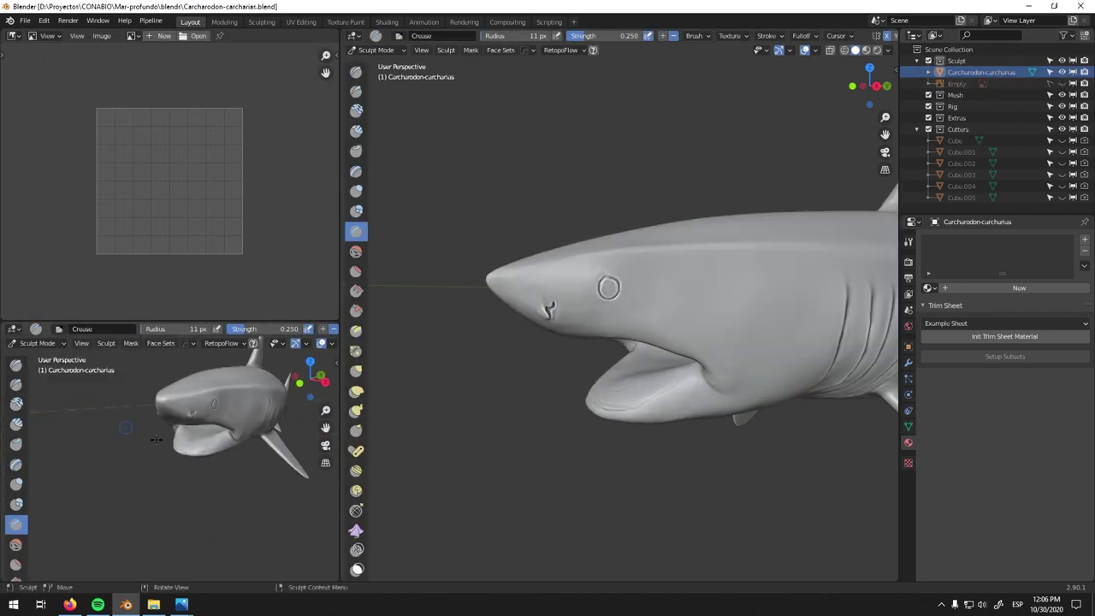
# - Give the small 3D viewport a red matcap and orbit it around the shark
pyautogui.moveTo(308, 428); pyautogui.dragTo(250, 421, button='middle')
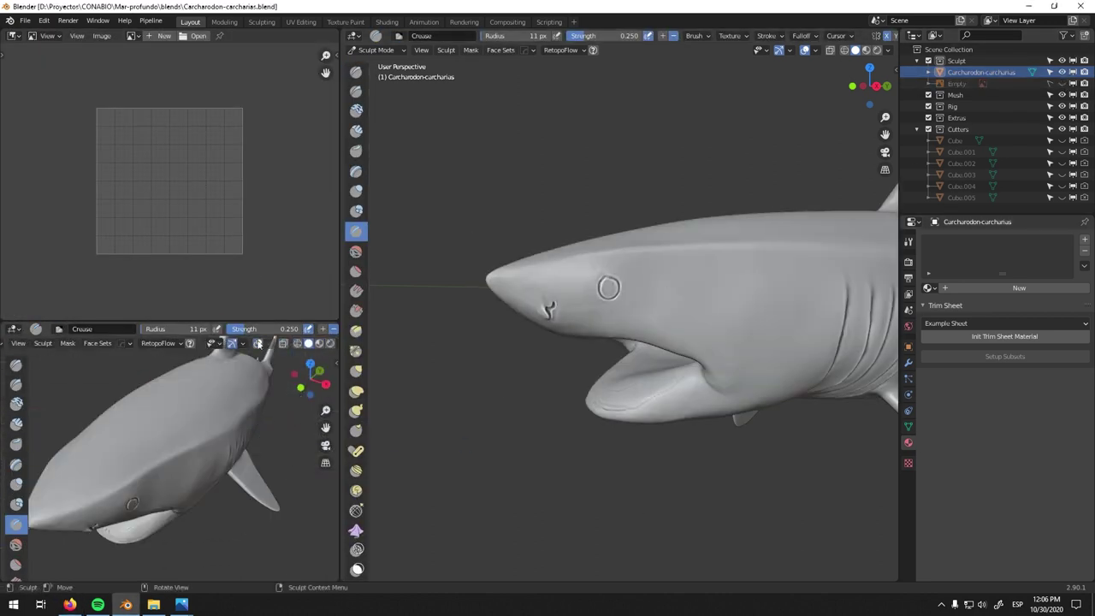
pyautogui.click(328, 343)
pyautogui.click(314, 129)
pyautogui.moveTo(171, 444); pyautogui.dragTo(223, 428, button='middle')
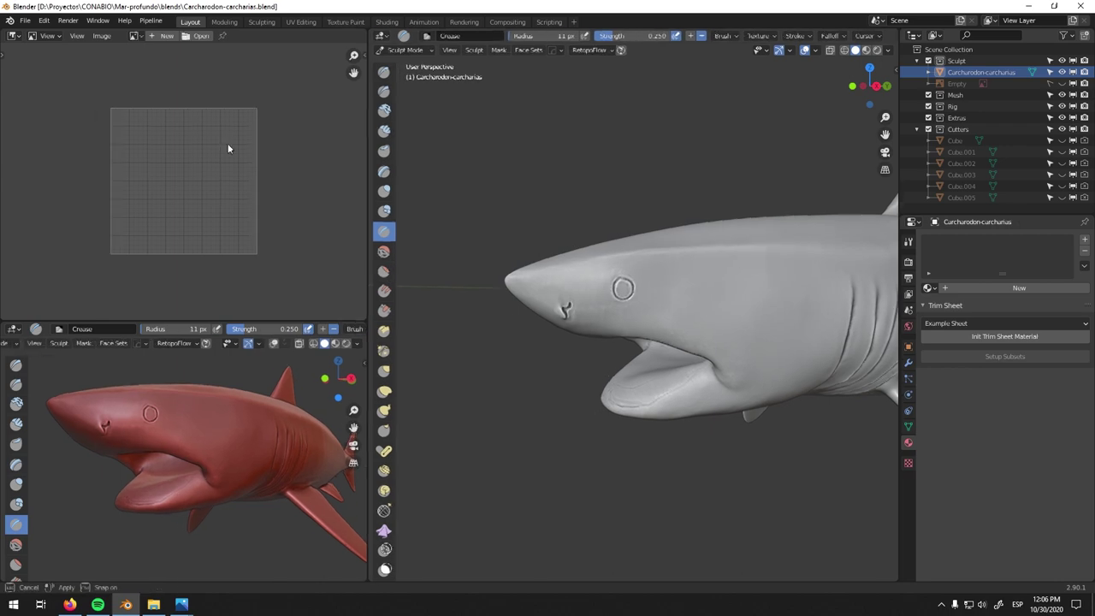
# - Load 4944555.jpg from the Carcharodon carcharias ref folder into the Image Editor and fit it
pyautogui.hotkey('alt', 'o')
pyautogui.click(370, 151)
pyautogui.doubleClick(713, 286)
pyautogui.doubleClick(547, 206)
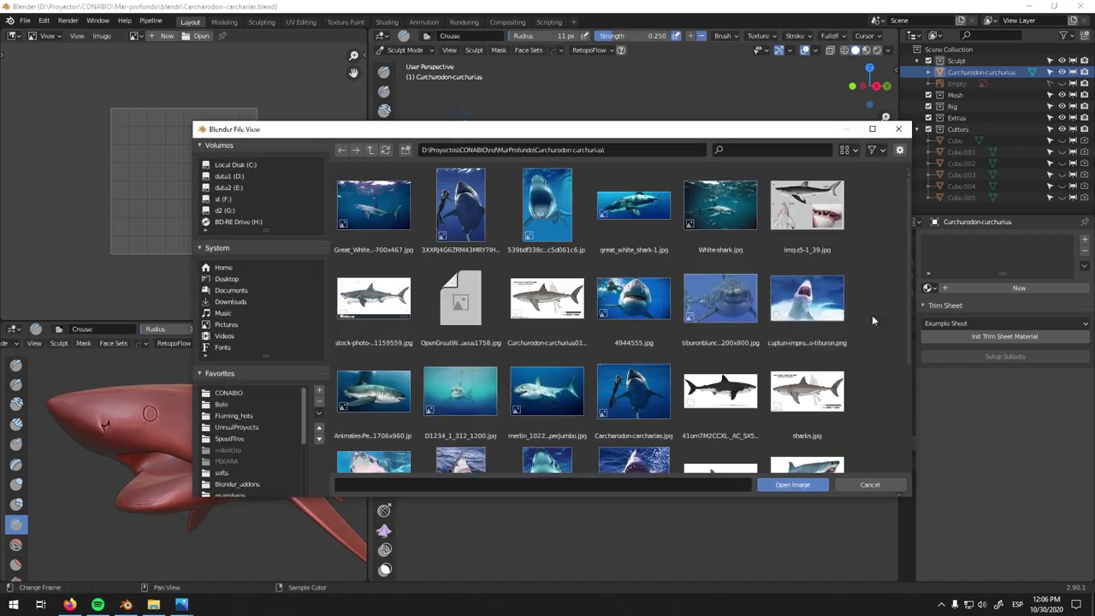
pyautogui.scroll(-2, 552, 387)
pyautogui.doubleClick(720, 392)
pyautogui.hotkey('alt', 'o')
pyautogui.click(462, 215)
pyautogui.doubleClick(633, 299)
pyautogui.press('Home')
# - Set the main view to the right side and pick the Grab brush
pyautogui.moveTo(547, 256); pyautogui.dragTo(640, 240, button='middle')
pyautogui.press('KP_3')
pyautogui.press('g')
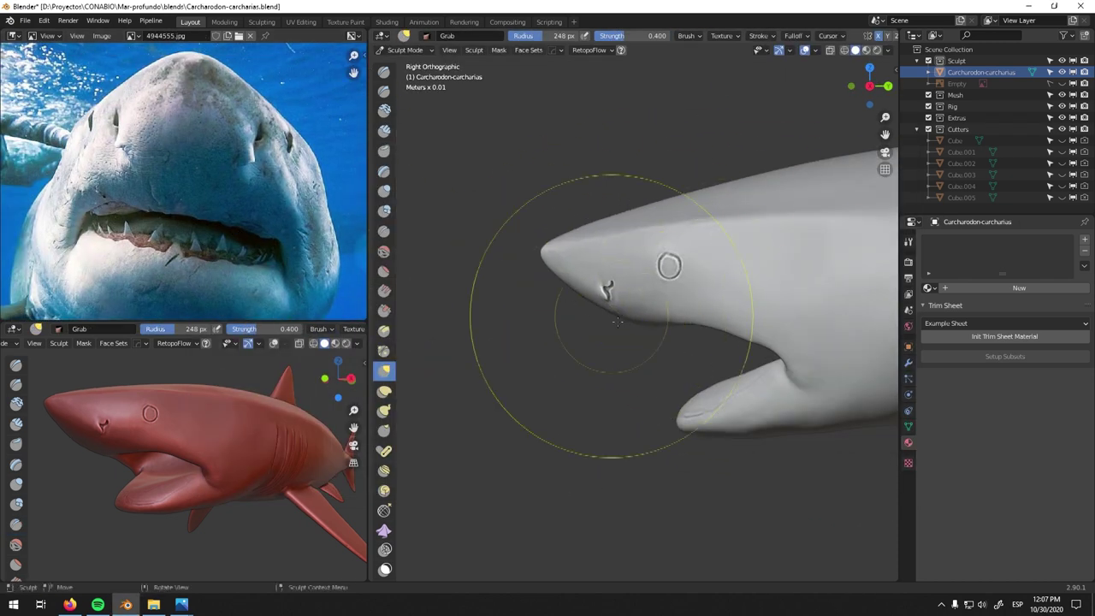
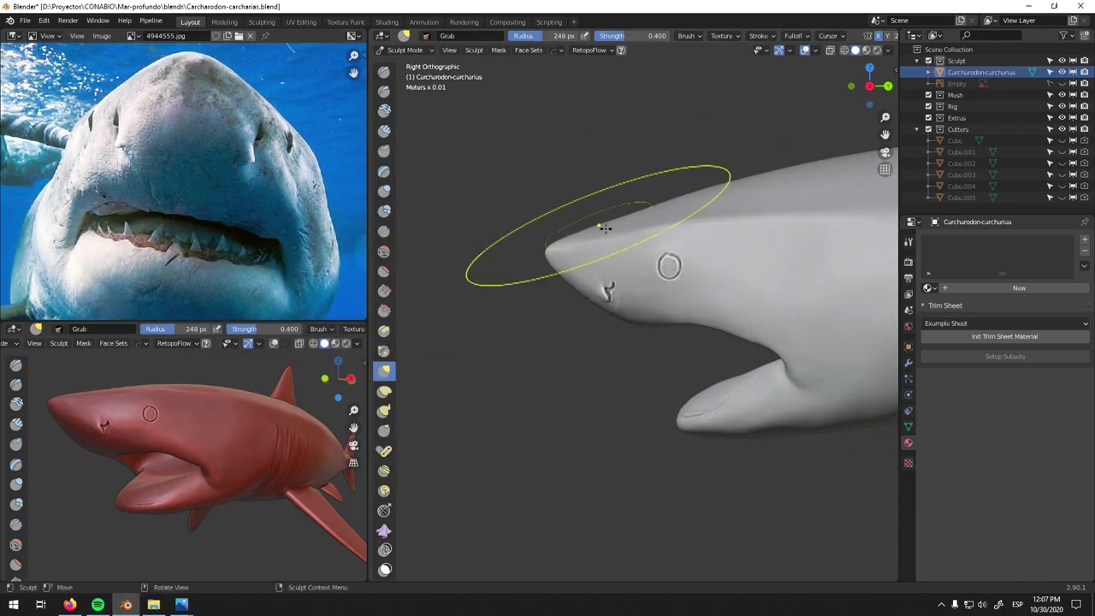
# - Build up the shark's lower lip with Clay strokes, viewed head-on and from the front
pyautogui.moveTo(590, 266); pyautogui.dragTo(736, 261, button='middle')
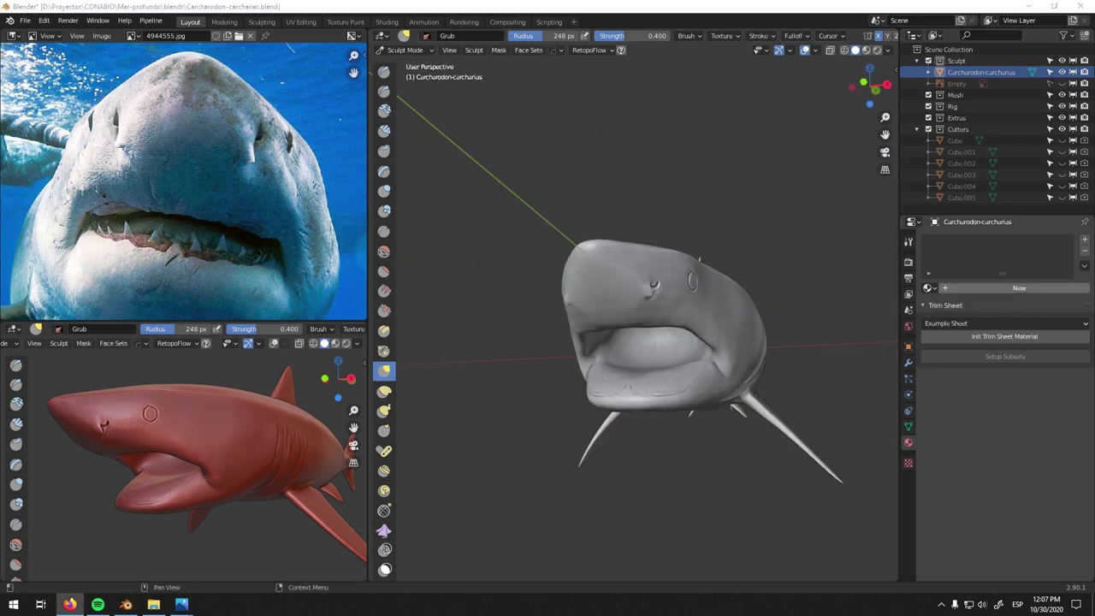
pyautogui.scroll(3, 641, 285)
pyautogui.scroll(3, 640, 286)
pyautogui.press('c')
pyautogui.scroll(2, 707, 349)
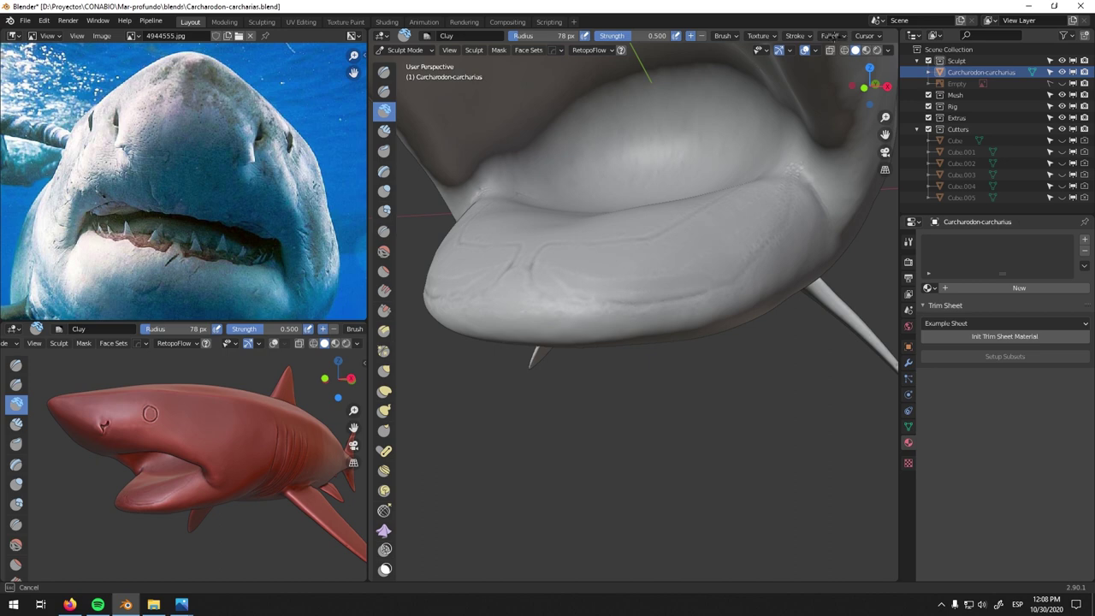
pyautogui.moveTo(757, 67); pyautogui.dragTo(431, 176, button='middle')
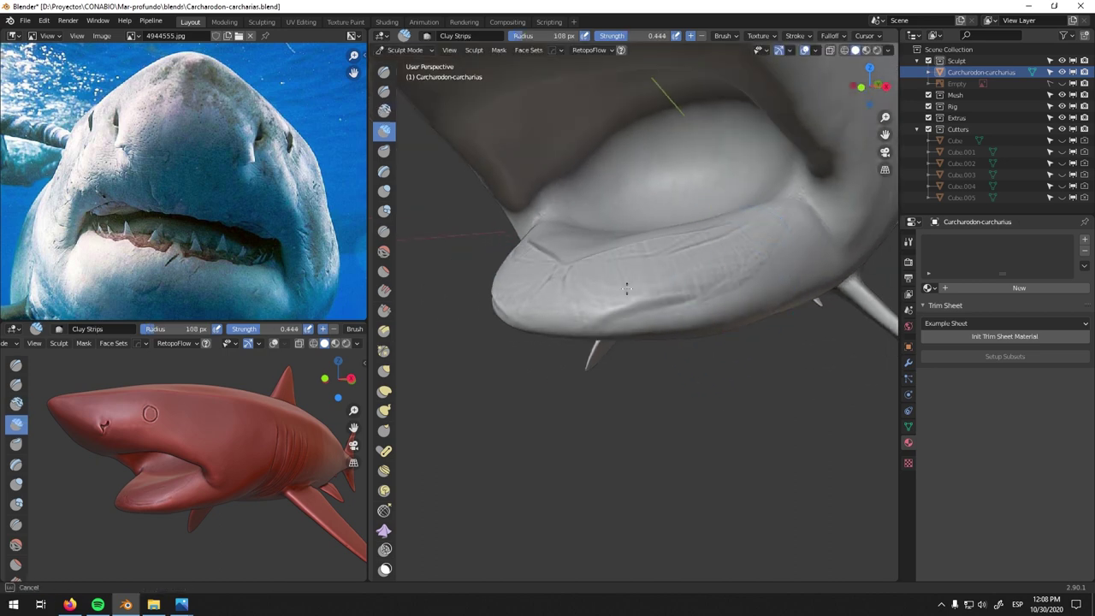
pyautogui.moveTo(731, 282)
pyautogui.mouseDown(button='middle')
pyautogui.moveTo(646, 227)
pyautogui.moveTo(745, 196)
pyautogui.moveTo(690, 274)
pyautogui.moveTo(720, 246)
pyautogui.mouseUp(button='middle')
# - Round out the lower jaw and mouth corner with more clay, then bring up the Dyntopo settings
pyautogui.scroll(-5, 770, 35)
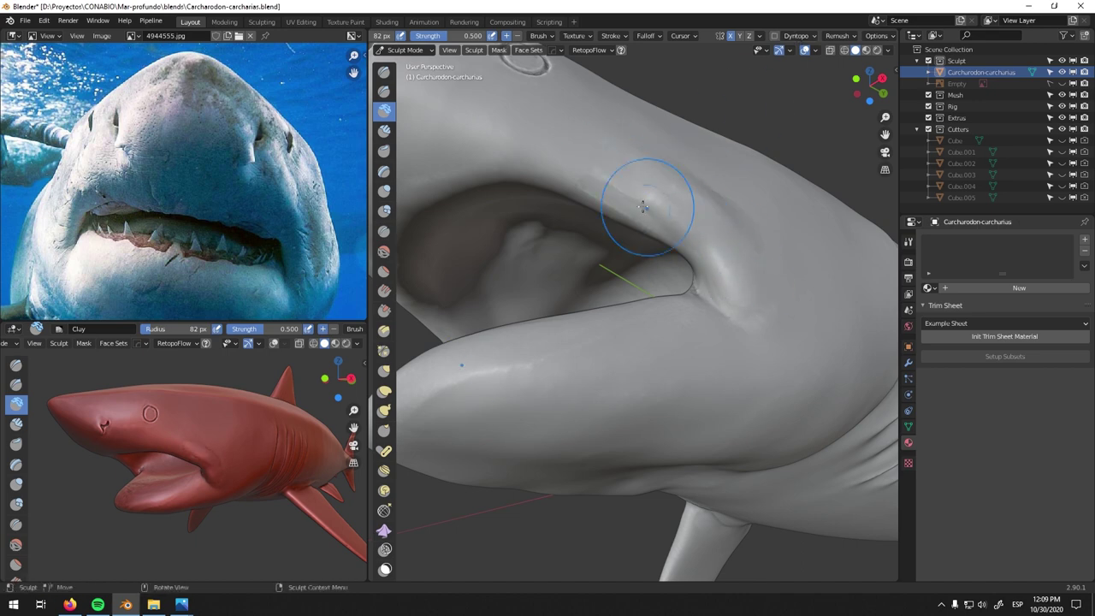
pyautogui.moveTo(577, 141); pyautogui.dragTo(659, 215, button='middle')
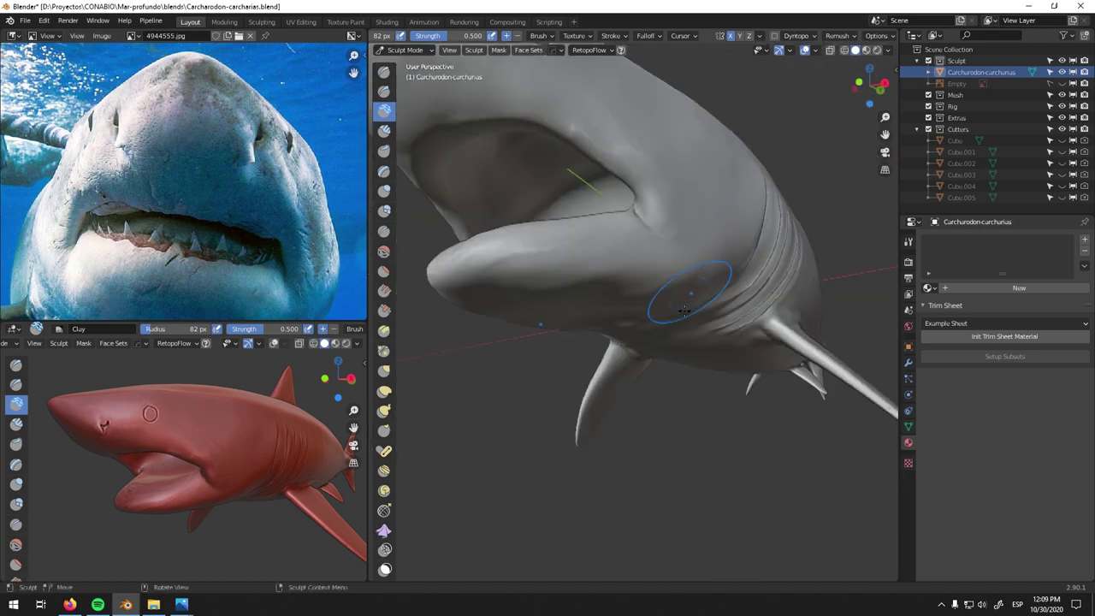
pyautogui.moveTo(688, 260); pyautogui.dragTo(644, 270, button='middle')
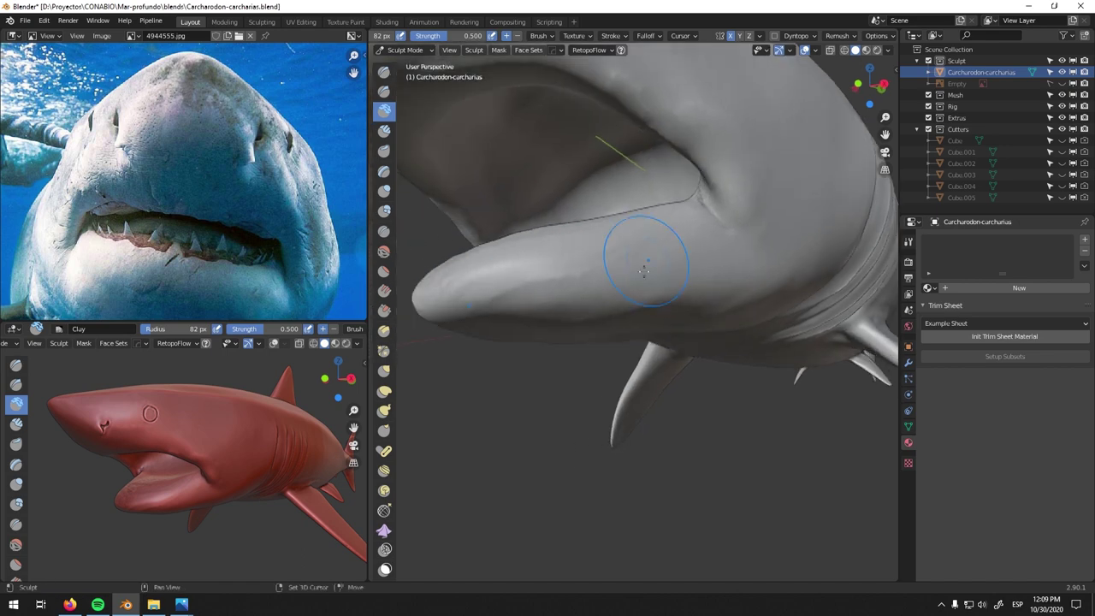
pyautogui.moveTo(592, 311); pyautogui.dragTo(580, 282, button='middle')
pyautogui.moveTo(611, 262)
pyautogui.keyDown('ctrl'); pyautogui.mouseDown(button='middle')
pyautogui.moveTo(567, 282)
pyautogui.moveTo(479, 154)
pyautogui.mouseUp(button='middle'); pyautogui.keyUp('ctrl')
pyautogui.press('c')
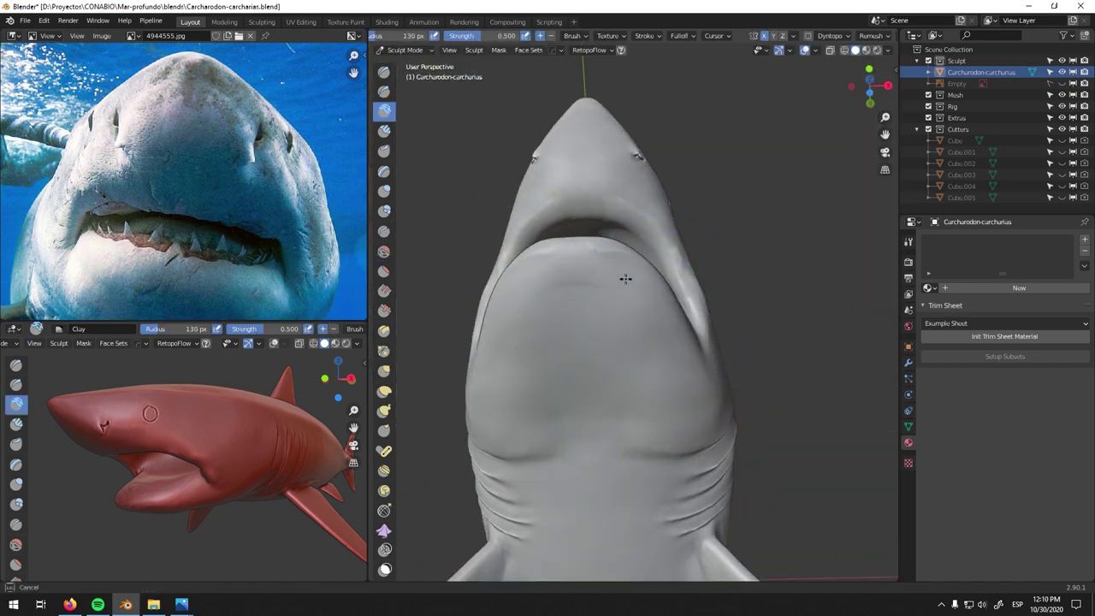
pyautogui.moveTo(655, 327)
pyautogui.mouseDown(button='middle')
pyautogui.moveTo(601, 278)
pyautogui.moveTo(732, 362)
pyautogui.mouseUp(button='middle')
pyautogui.moveTo(582, 299); pyautogui.dragTo(598, 220, button='middle')
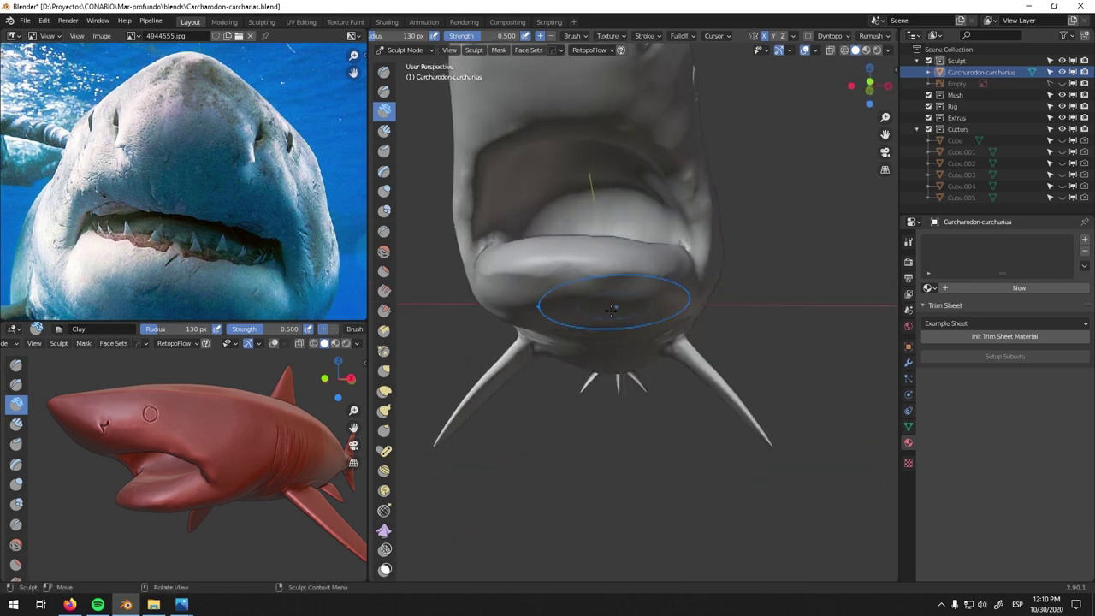
pyautogui.click(832, 37)
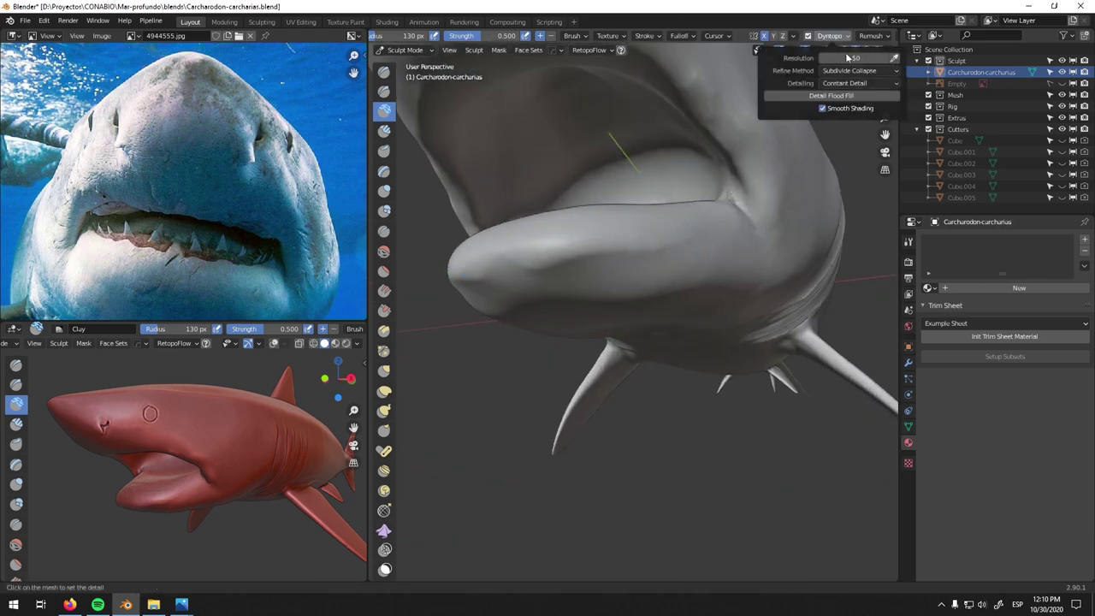
# - Sample the Dyntopo detail size from the jaw surface and simplify the mesh detail there
pyautogui.click(597, 300)
pyautogui.scroll(-3, 384, 385)
pyautogui.click(384, 456)
pyautogui.click(384, 495)
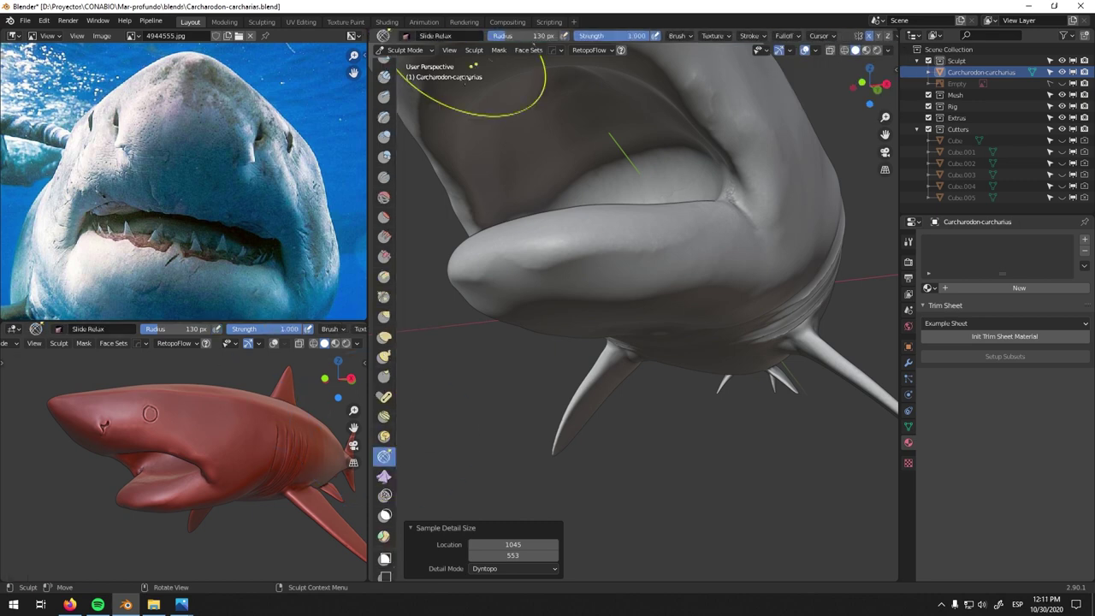
pyautogui.scroll(-3, 384, 480)
pyautogui.scroll(2, 680, 248)
pyautogui.moveTo(680, 249); pyautogui.dragTo(650, 248, button='middle')
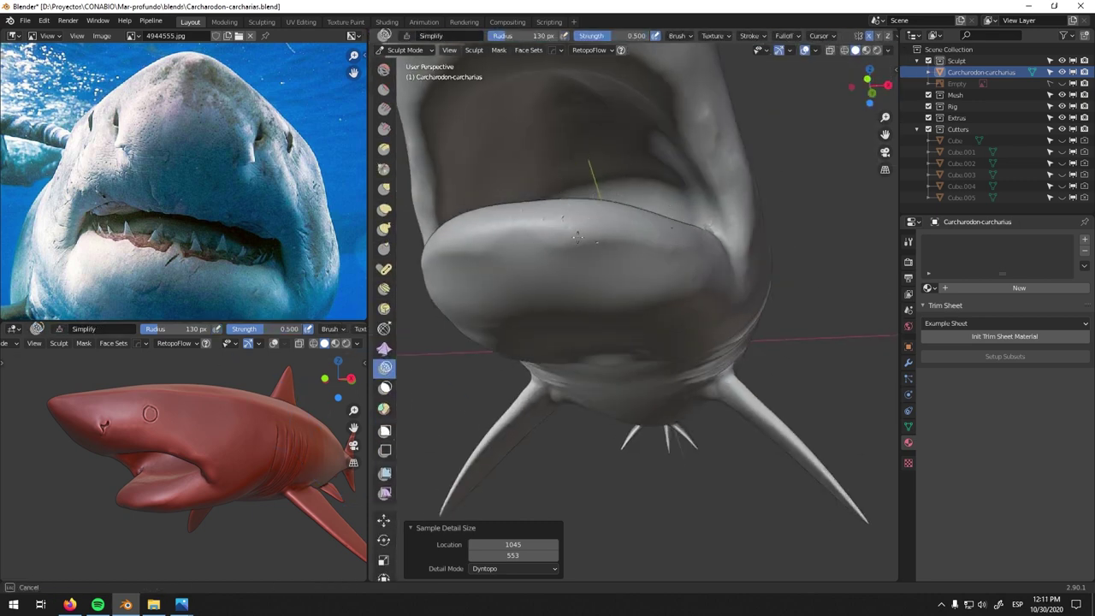
pyautogui.scroll(-2, 599, 35)
pyautogui.click(826, 35)
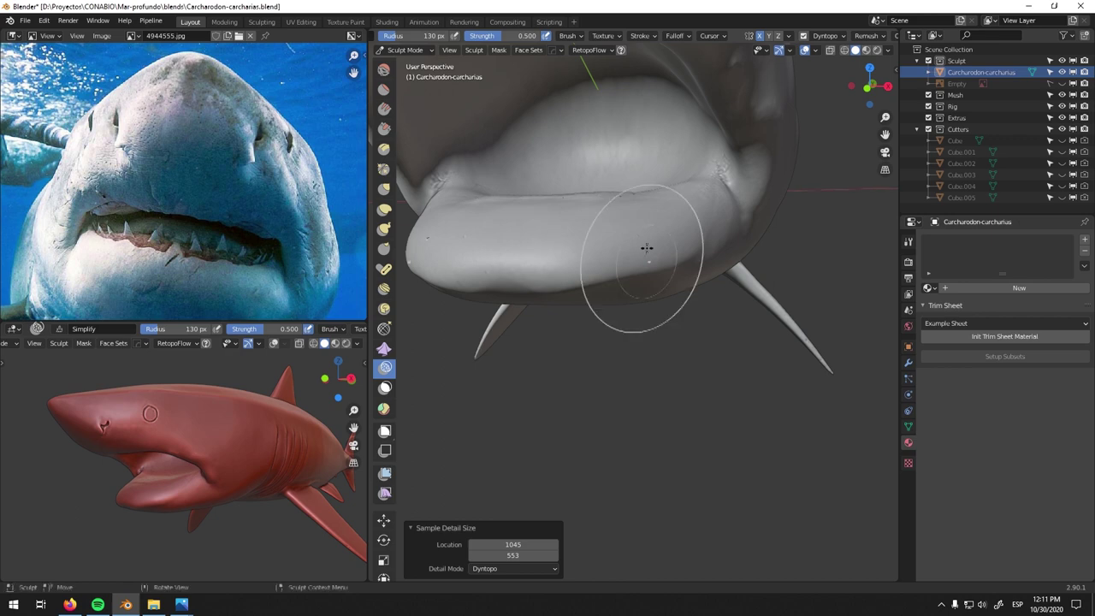
# - Carve a Clay dent line along the jaw's mouth edge
pyautogui.moveTo(650, 245); pyautogui.dragTo(488, 146, button='middle')
pyautogui.scroll(5, 384, 256)
pyautogui.click(384, 67)
pyautogui.scroll(2, 651, 246)
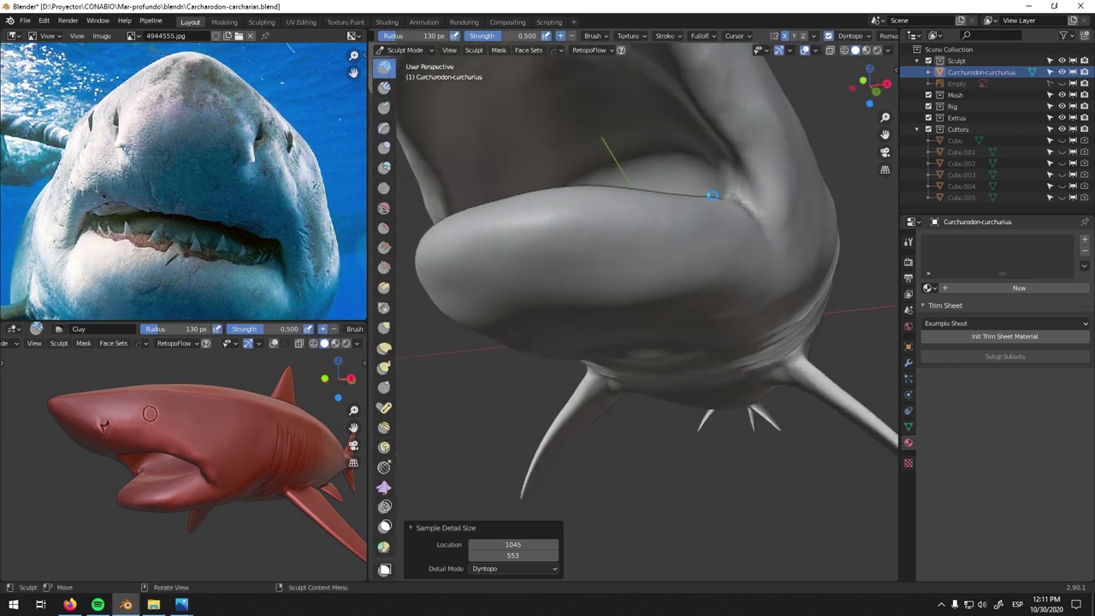
pyautogui.moveTo(663, 252); pyautogui.dragTo(596, 257)
pyautogui.moveTo(565, 317); pyautogui.dragTo(579, 289, button='middle')
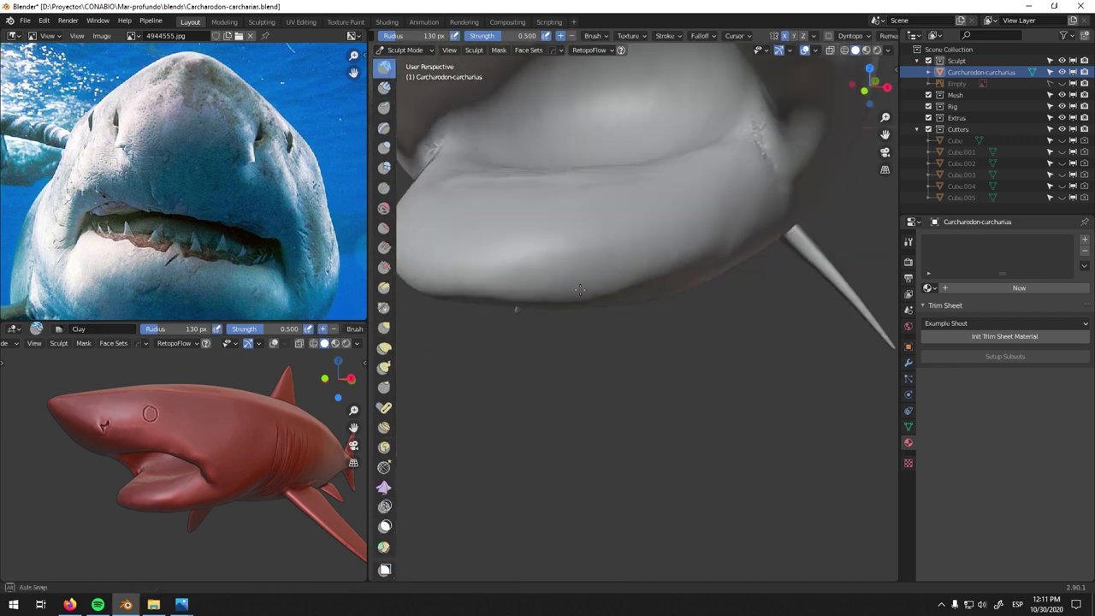
# - Inflate the mouth corner from below into a rounded fold
pyautogui.press('i')
pyautogui.moveTo(776, 158)
pyautogui.mouseDown(button='middle')
pyautogui.moveTo(689, 215)
pyautogui.moveTo(660, 183)
pyautogui.mouseUp(button='middle')
pyautogui.moveTo(709, 97)
pyautogui.mouseDown(button='middle')
pyautogui.moveTo(690, 226)
pyautogui.moveTo(650, 244)
pyautogui.moveTo(704, 273)
pyautogui.mouseUp(button='middle')
pyautogui.scroll(3, 709, 240)
pyautogui.scroll(2, 628, 245)
pyautogui.moveTo(704, 274); pyautogui.dragTo(766, 217)
pyautogui.scroll(-4, 765, 217)
pyautogui.moveTo(650, 359)
pyautogui.mouseDown(button='middle')
pyautogui.moveTo(587, 403)
pyautogui.moveTo(623, 309)
pyautogui.mouseUp(button='middle')
pyautogui.scroll(3, 622, 309)
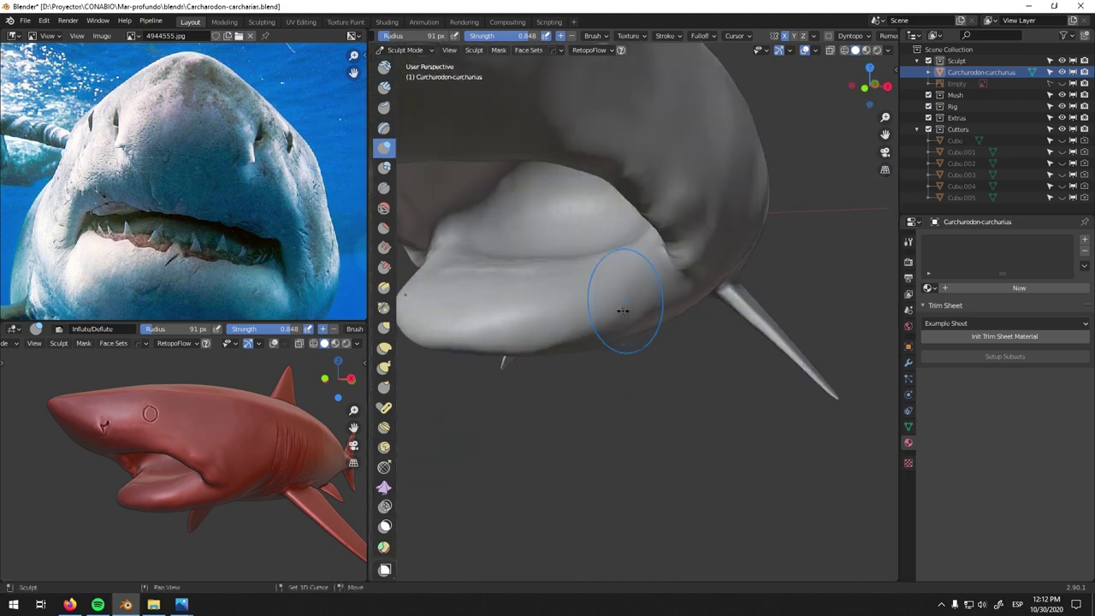
pyautogui.press('space')
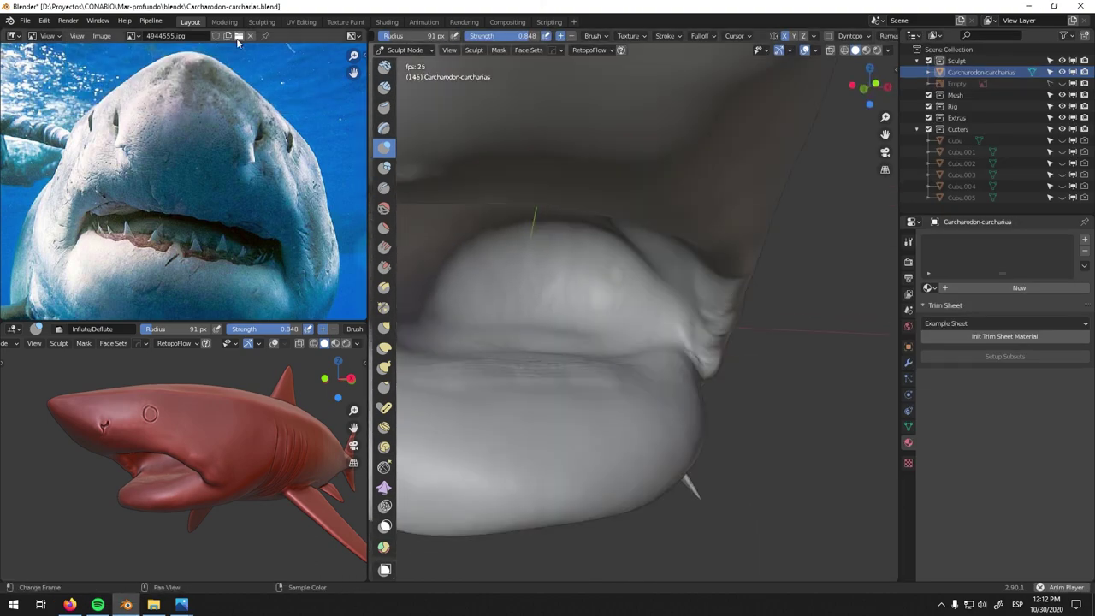
# - Load the open-mouth great white photo as the new reference image
pyautogui.click(239, 35)
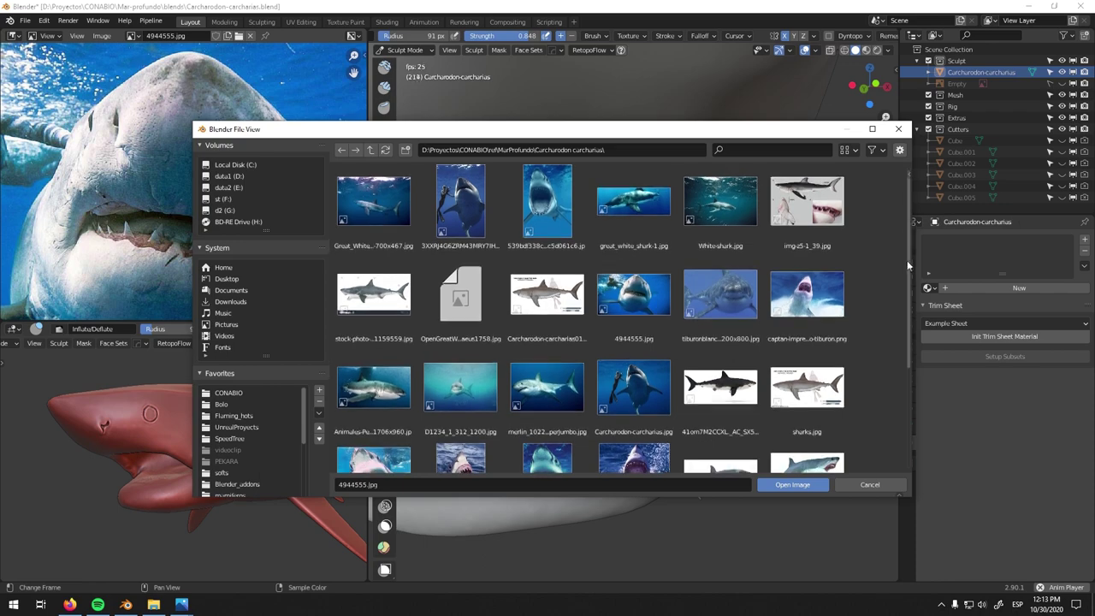
pyautogui.scroll(-2, 548, 317)
pyautogui.doubleClick(550, 415)
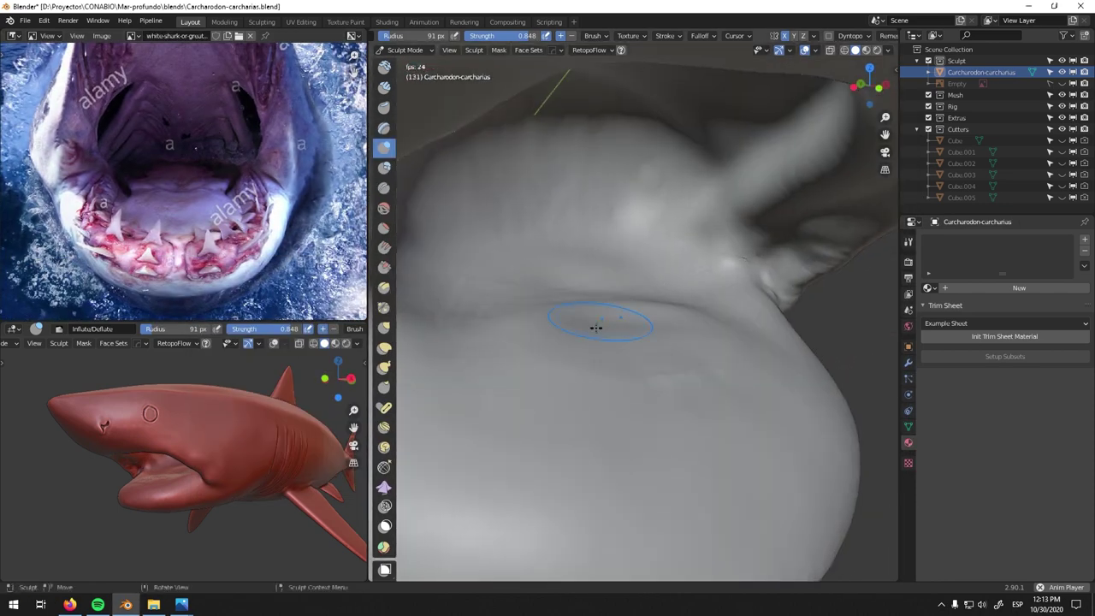
# - Carve creases into the mouth with an enlarged Crease brush
pyautogui.moveTo(599, 320); pyautogui.dragTo(620, 276, button='middle')
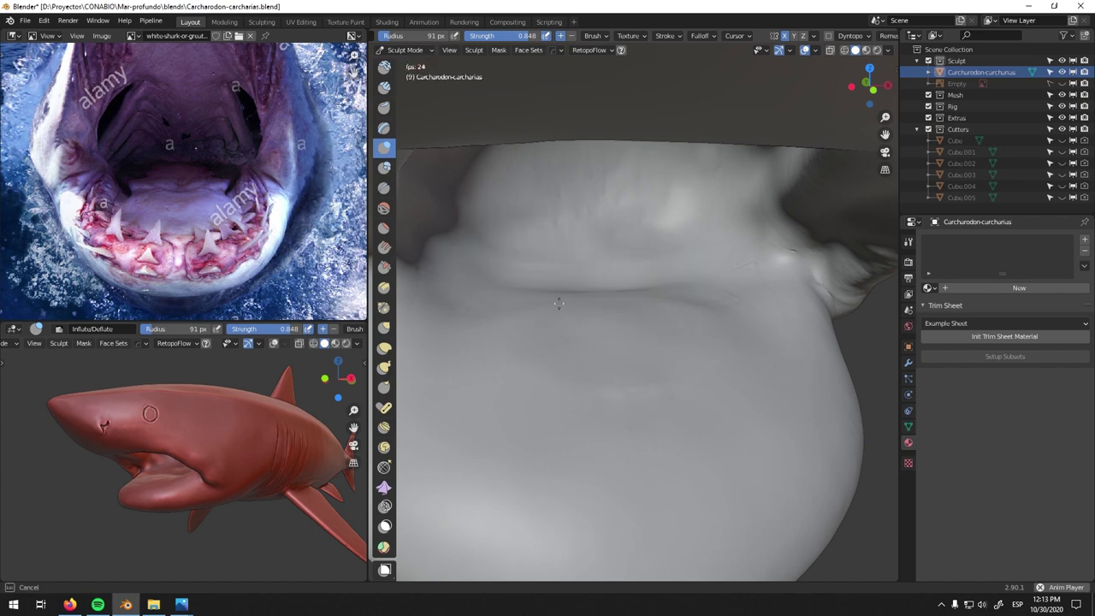
pyautogui.moveTo(661, 318)
pyautogui.mouseDown(button='middle')
pyautogui.moveTo(709, 194)
pyautogui.moveTo(592, 203)
pyautogui.mouseUp(button='middle')
pyautogui.click(384, 188)
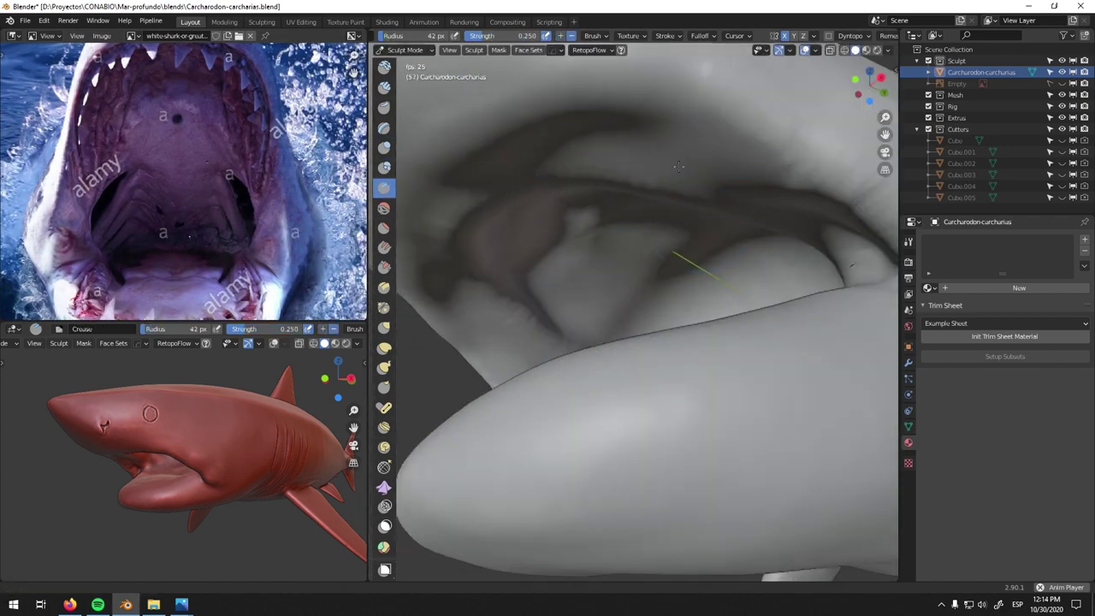
pyautogui.moveTo(655, 162); pyautogui.dragTo(675, 220, button='middle')
pyautogui.moveTo(604, 189)
pyautogui.mouseDown(button='middle')
pyautogui.moveTo(605, 234)
pyautogui.moveTo(465, 196)
pyautogui.moveTo(760, 247)
pyautogui.mouseUp(button='middle')
pyautogui.press('f')
pyautogui.click(574, 257)
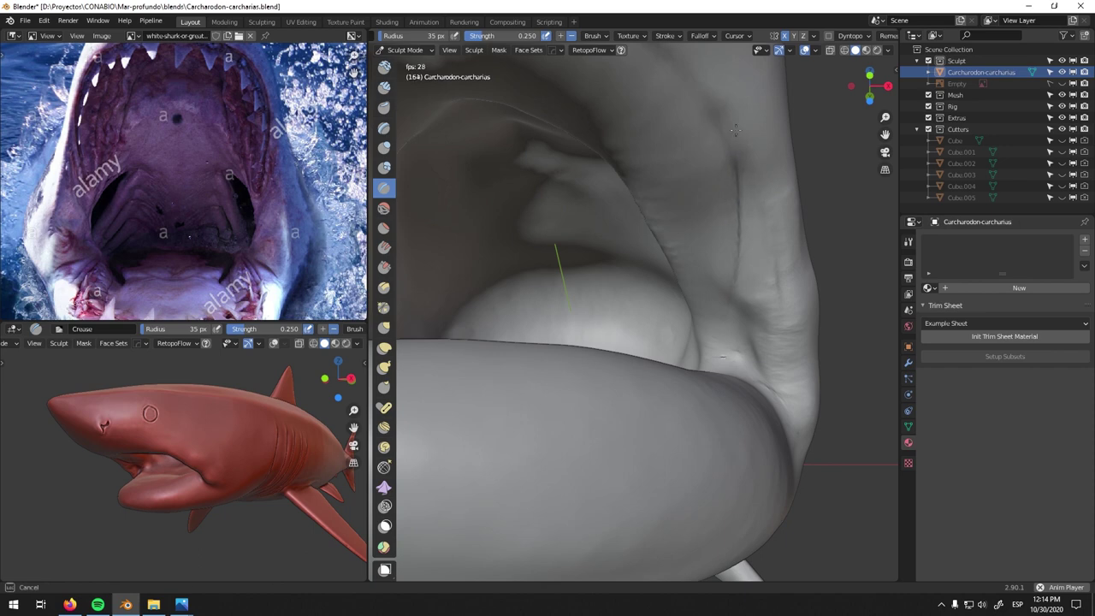
# - Inflate and crease the front of the mouth and the underside of the lower jaw
pyautogui.press('i')
pyautogui.moveTo(781, 271)
pyautogui.mouseDown(button='middle')
pyautogui.moveTo(693, 256)
pyautogui.moveTo(699, 329)
pyautogui.mouseUp(button='middle')
pyautogui.hotkey('shift', 'c')
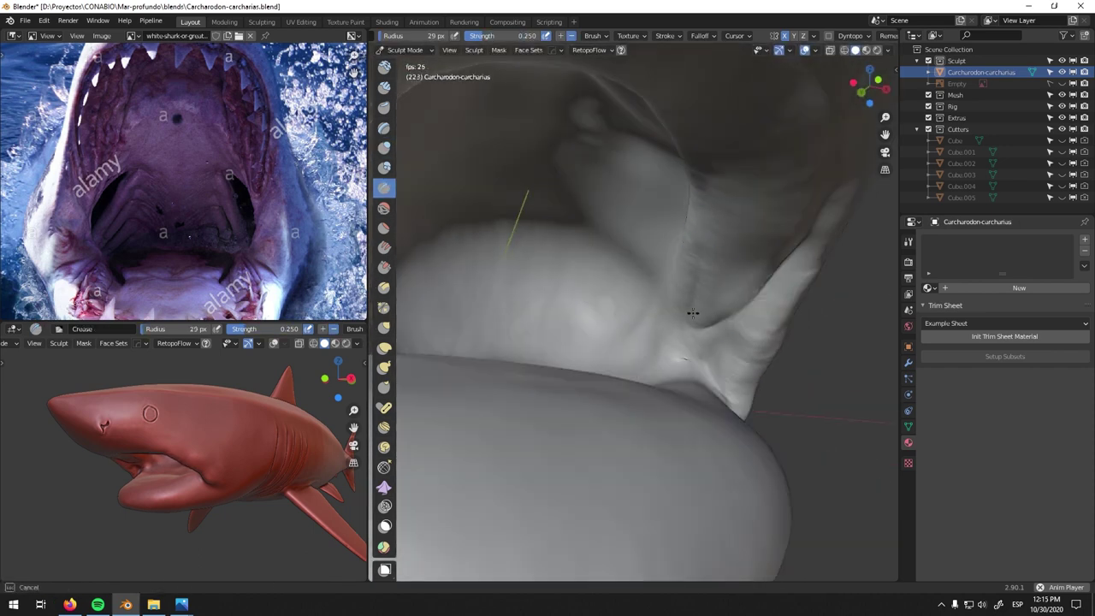
pyautogui.moveTo(721, 334); pyautogui.dragTo(642, 325, button='middle')
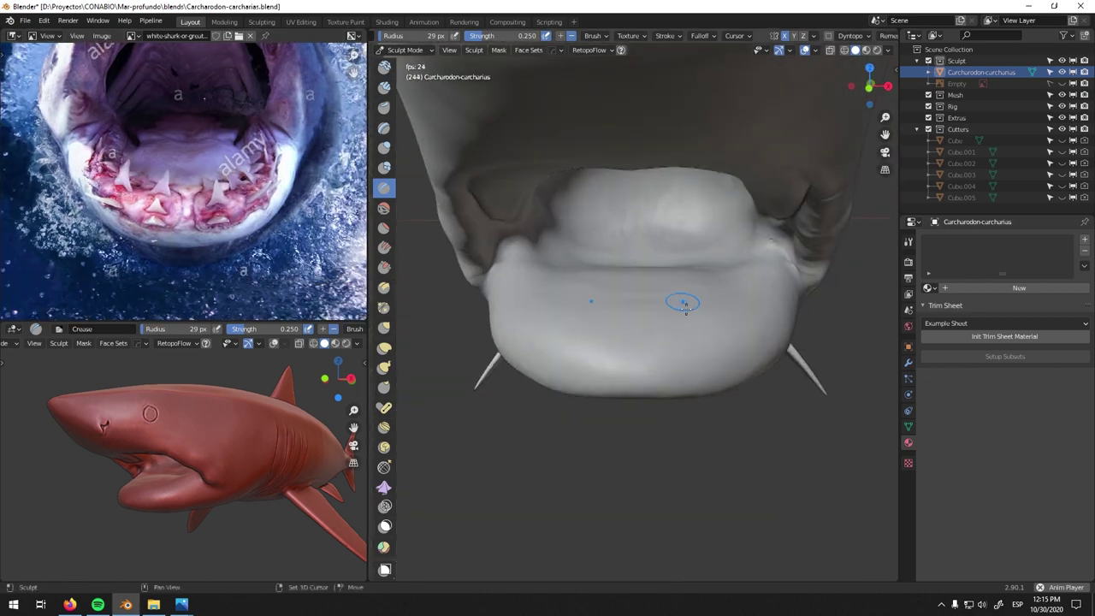
pyautogui.scroll(2, 618, 350)
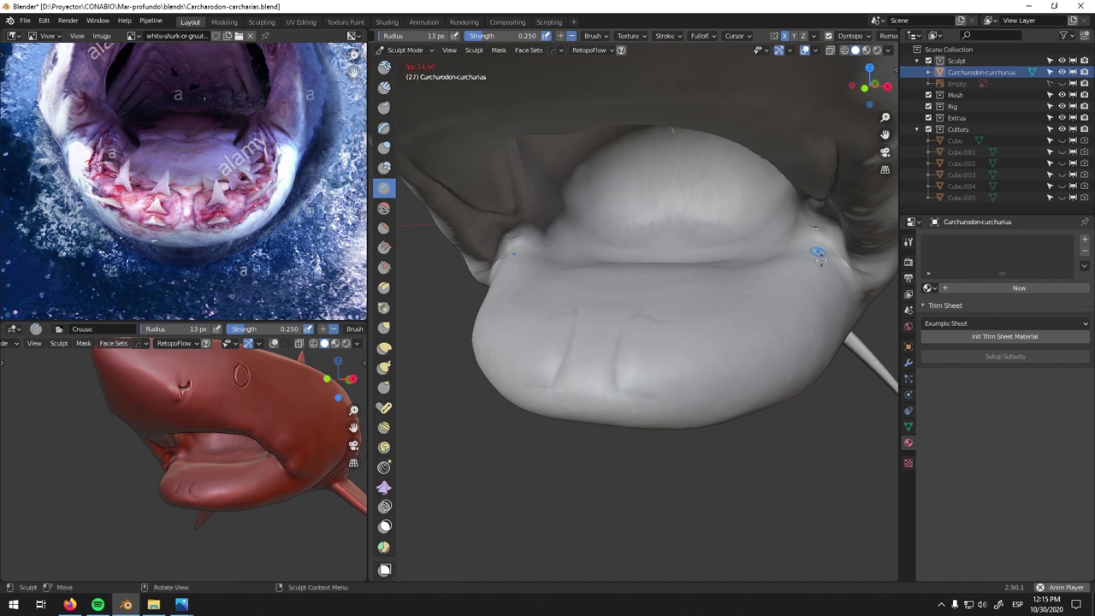
pyautogui.moveTo(819, 254); pyautogui.dragTo(793, 266, button='middle')
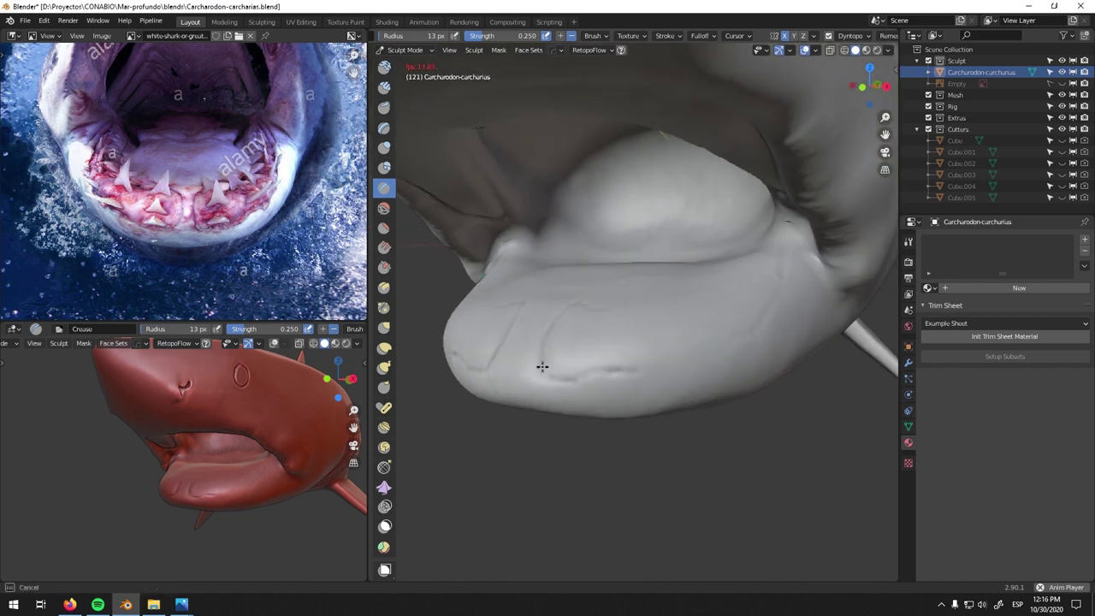
pyautogui.moveTo(793, 247); pyautogui.dragTo(742, 314, button='middle')
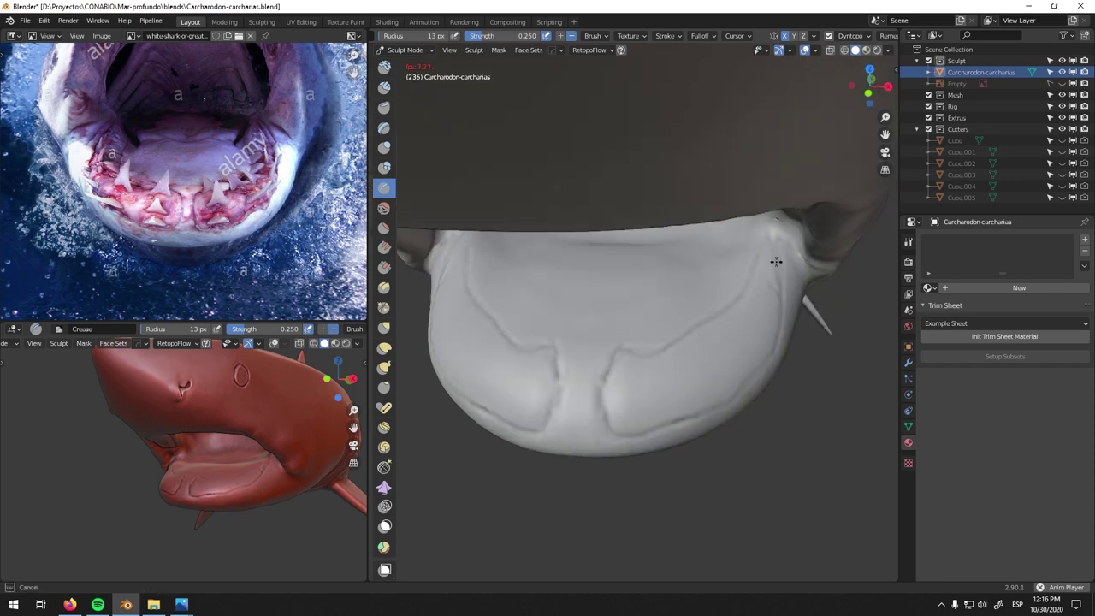
# - Simplify the mesh detail on the mound behind the lower jaw
pyautogui.click(385, 506)
pyautogui.moveTo(465, 472)
pyautogui.mouseDown(button='middle')
pyautogui.moveTo(714, 247)
pyautogui.moveTo(682, 385)
pyautogui.mouseUp(button='middle')
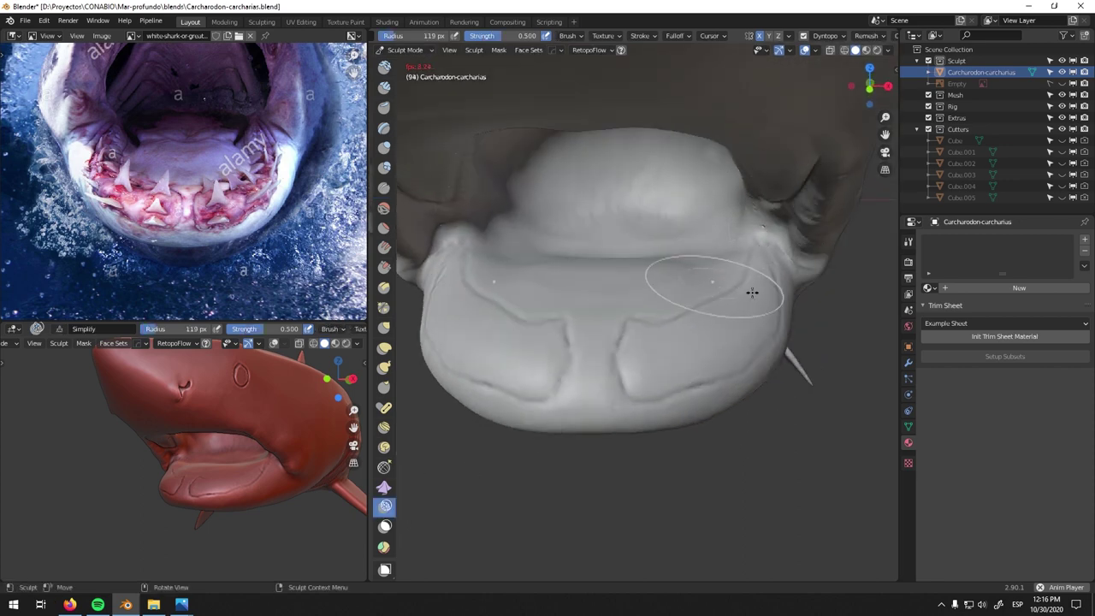
pyautogui.moveTo(595, 262); pyautogui.dragTo(626, 263, button='middle')
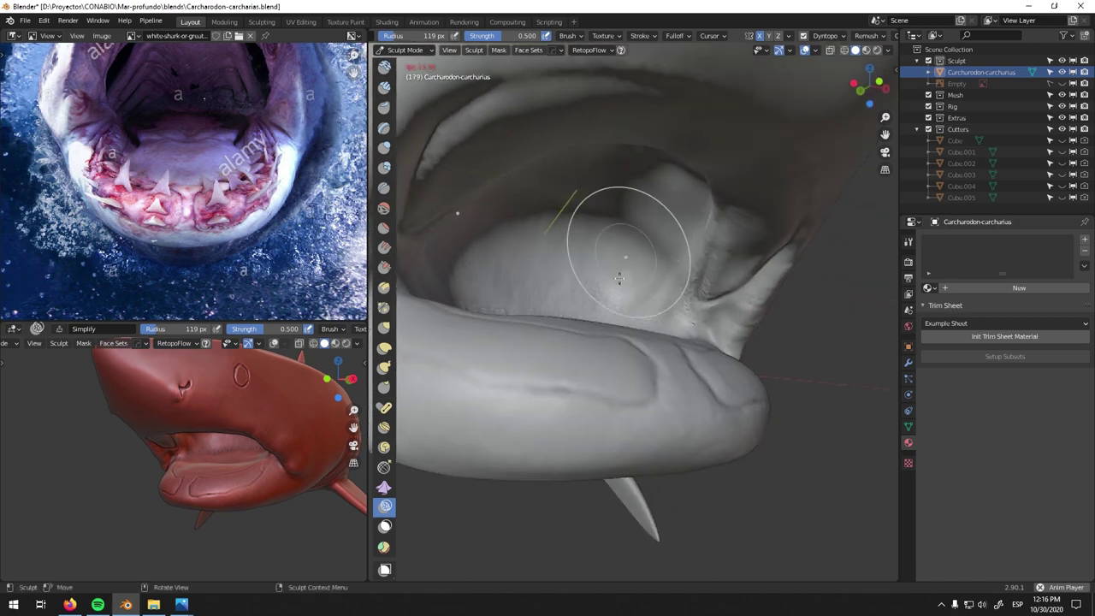
pyautogui.moveTo(708, 268)
pyautogui.mouseDown(button='middle')
pyautogui.moveTo(660, 318)
pyautogui.moveTo(694, 418)
pyautogui.mouseUp(button='middle')
pyautogui.moveTo(648, 323); pyautogui.dragTo(659, 324, button='middle')
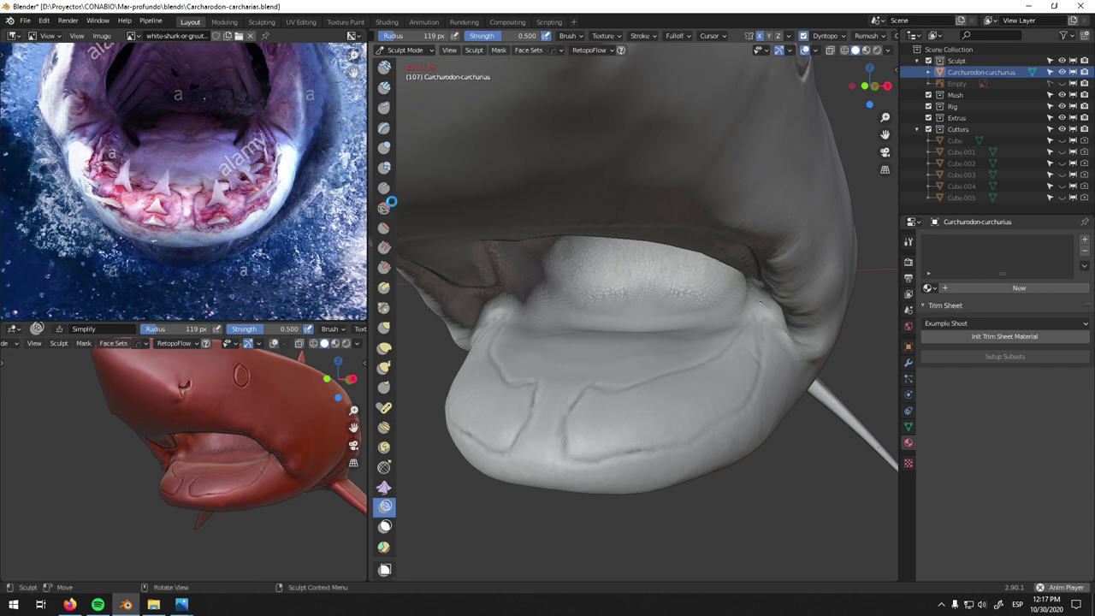
# - Carve crease grooves into the lower jaw
pyautogui.click(384, 187)
pyautogui.moveTo(586, 357); pyautogui.dragTo(631, 362, button='middle')
pyautogui.scroll(2, 630, 362)
pyautogui.moveTo(625, 384); pyautogui.dragTo(610, 413)
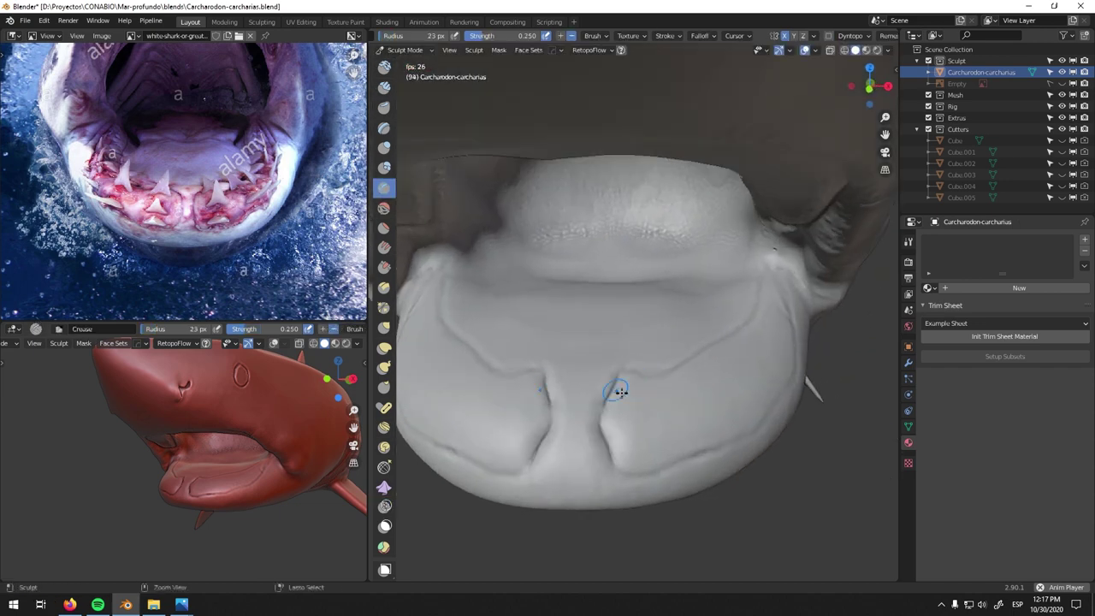
pyautogui.moveTo(754, 318)
pyautogui.mouseDown(button='middle')
pyautogui.moveTo(693, 356)
pyautogui.moveTo(826, 279)
pyautogui.moveTo(650, 172)
pyautogui.mouseUp(button='middle')
pyautogui.scroll(3, 827, 279)
pyautogui.moveTo(646, 241); pyautogui.dragTo(694, 242, button='middle')
# - Deflate a pit-like recess into the mouth surface and add vertical Clay Strips ridges
pyautogui.press('i')
pyautogui.moveTo(619, 254)
pyautogui.keyDown('ctrl'); pyautogui.mouseDown()
pyautogui.moveTo(594, 342)
pyautogui.moveTo(599, 299)
pyautogui.mouseUp(); pyautogui.keyUp('ctrl')
pyautogui.moveTo(599, 298)
pyautogui.mouseDown(button='middle')
pyautogui.moveTo(538, 245)
pyautogui.moveTo(572, 307)
pyautogui.mouseUp(button='middle')
pyautogui.press('c')
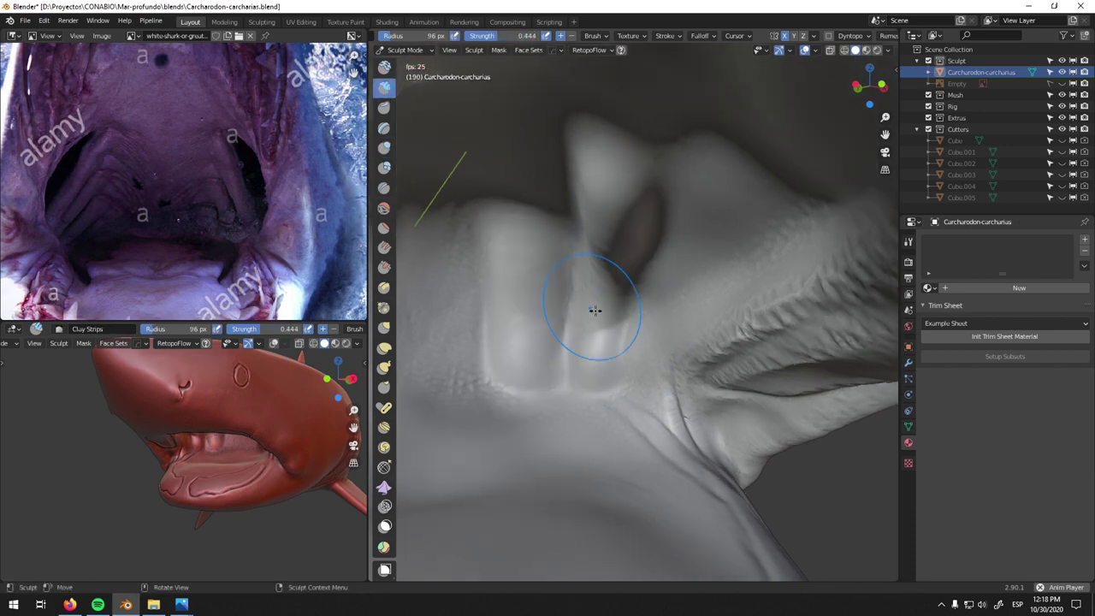
pyautogui.moveTo(565, 210); pyautogui.dragTo(569, 358)
pyautogui.moveTo(677, 295); pyautogui.dragTo(733, 259)
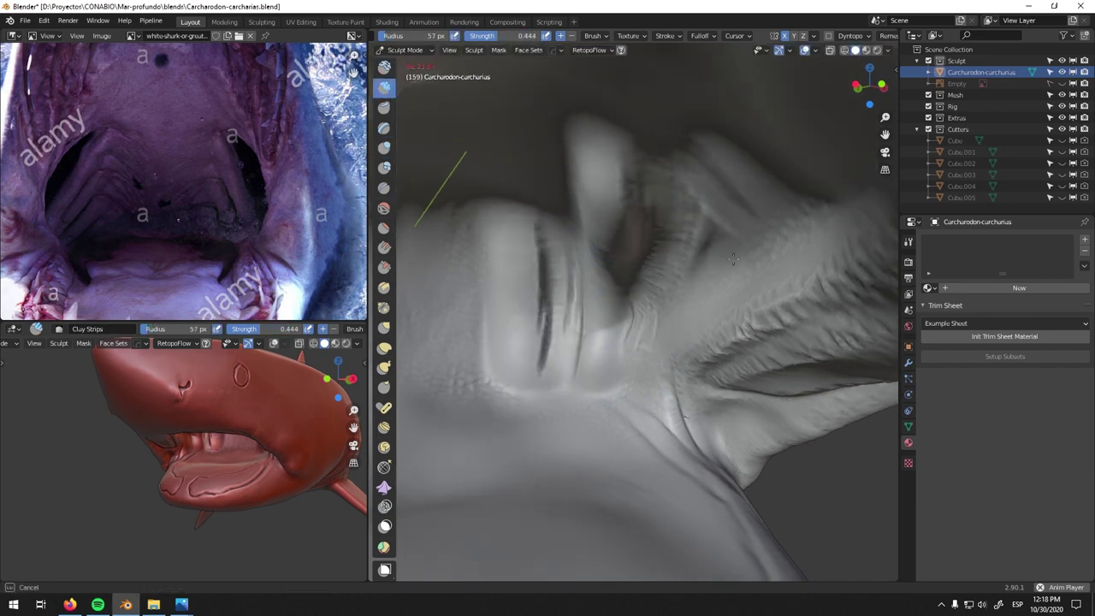
pyautogui.moveTo(696, 221); pyautogui.dragTo(582, 269, button='middle')
# - Lasso-mask the lower jaw with the whole shark head in view
pyautogui.press('i')
pyautogui.scroll(3, 667, 305)
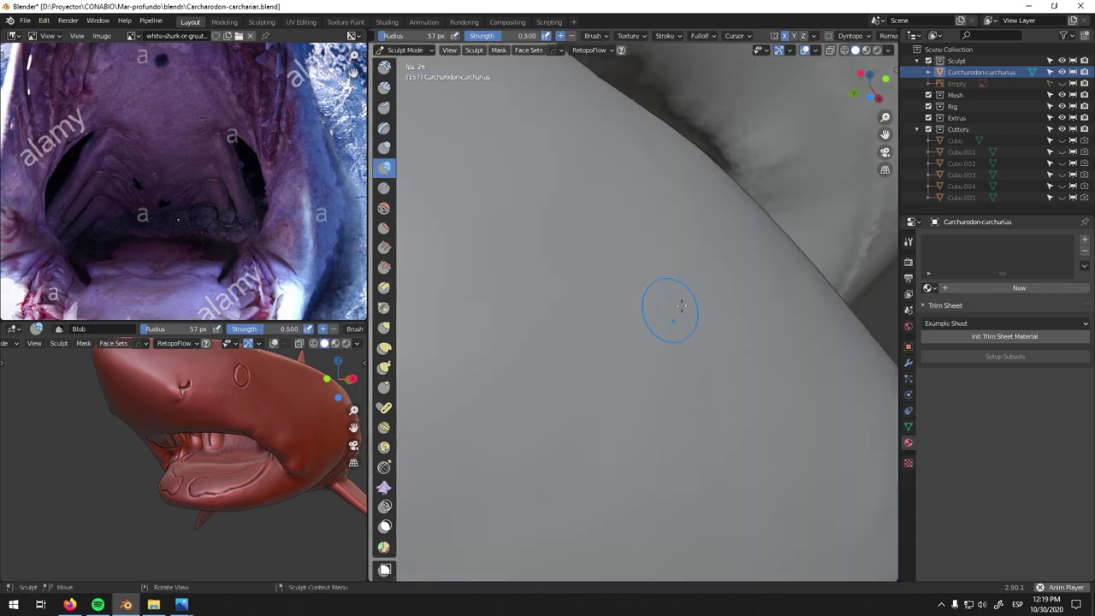
pyautogui.scroll(-5, 689, 305)
pyautogui.moveTo(689, 305); pyautogui.dragTo(576, 379, button='middle')
pyautogui.keyDown('ctrl'); pyautogui.keyDown('shift'); pyautogui.moveTo(472, 383); pyautogui.dragTo(712, 360); pyautogui.keyUp('shift'); pyautogui.keyUp('ctrl')
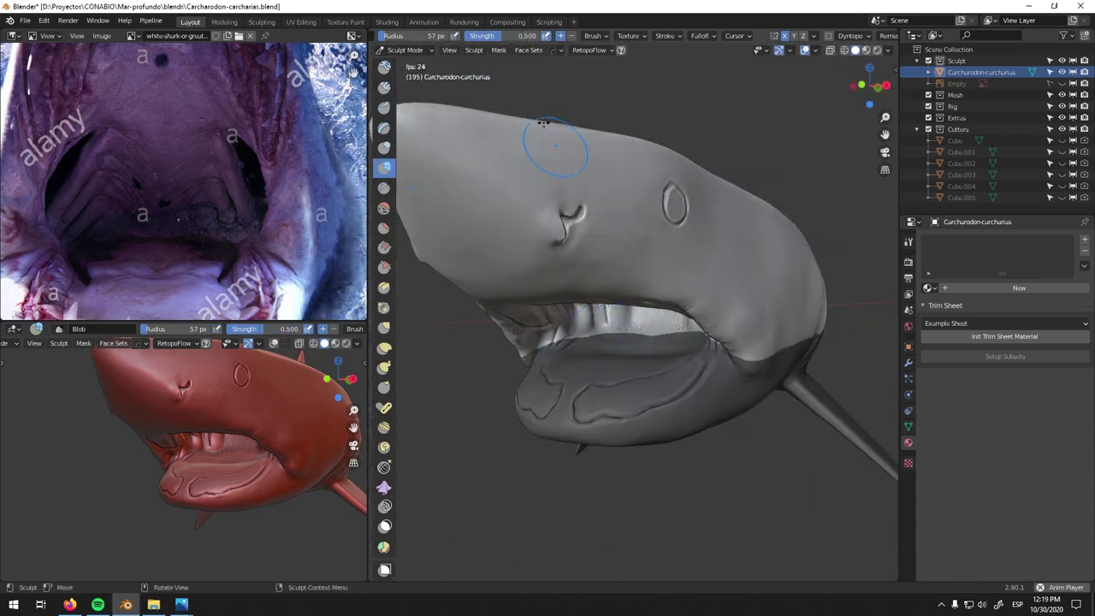
pyautogui.press('h')
pyautogui.click(499, 50)
# - Invert the lower-jaw mask, then clear all masking with Alt+M
pyautogui.click(501, 52)
pyautogui.click(502, 50)
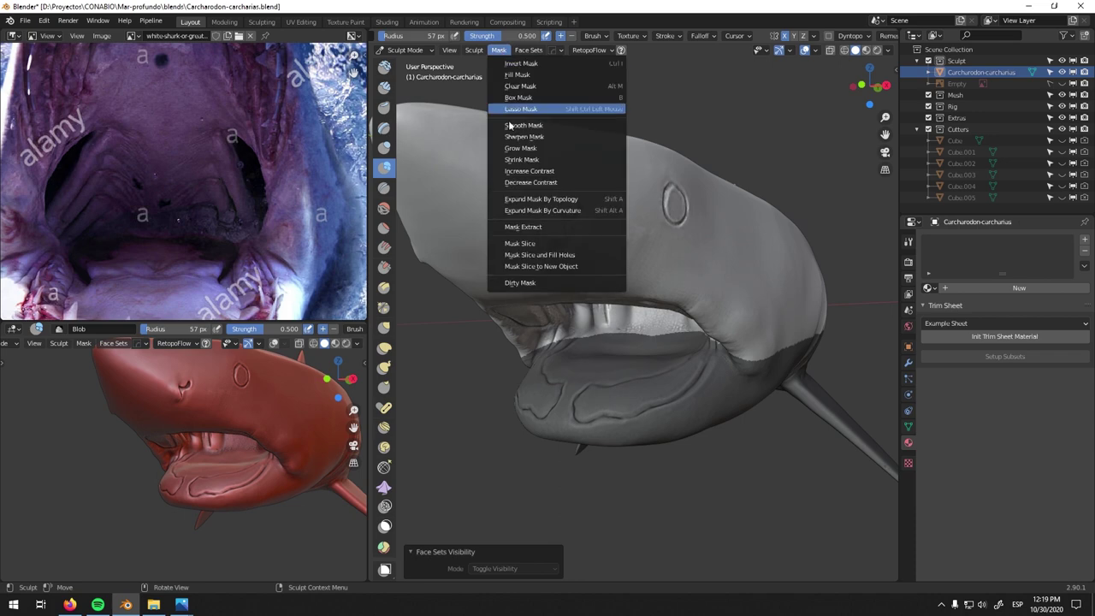
pyautogui.click(513, 64)
pyautogui.click(499, 50)
pyautogui.moveTo(547, 257)
pyautogui.mouseDown(button='middle')
pyautogui.moveTo(589, 409)
pyautogui.moveTo(385, 537)
pyautogui.mouseUp(button='middle')
pyautogui.hotkey('alt', 'm')
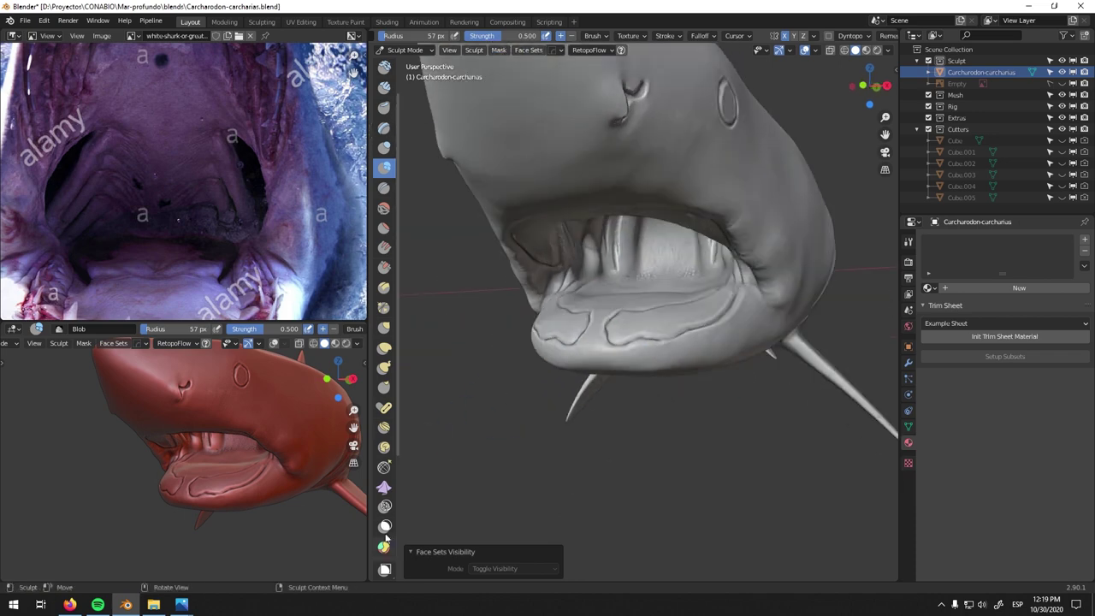
# - Box-hide the lower jaw from the right orthographic view
pyautogui.click(383, 546)
pyautogui.scroll(-4, 385, 513)
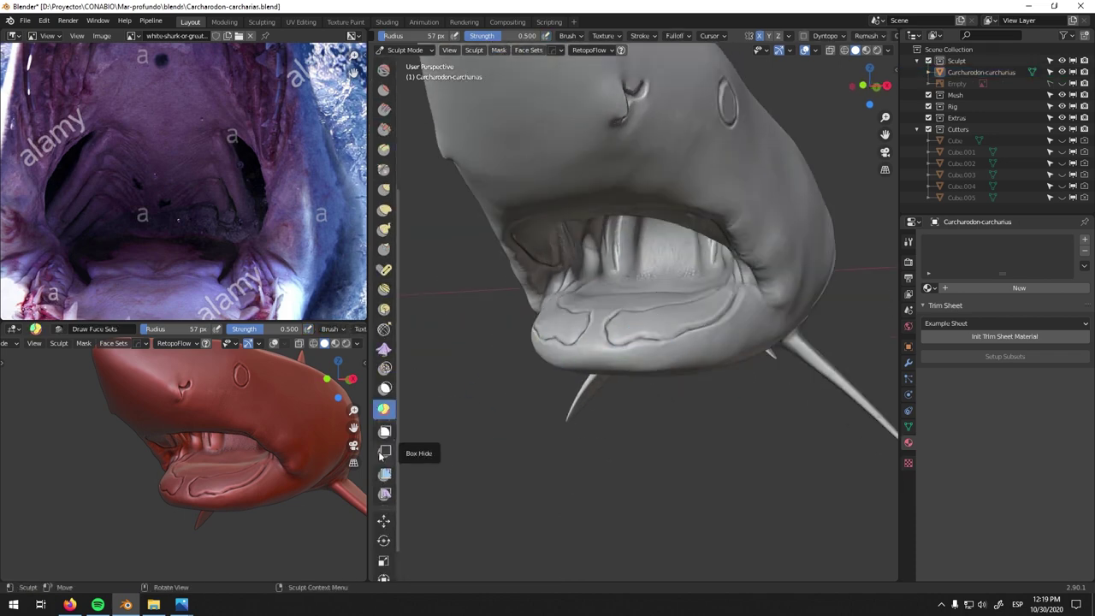
pyautogui.click(384, 453)
pyautogui.press('KP_3')
pyautogui.moveTo(525, 306)
pyautogui.mouseDown()
pyautogui.moveTo(648, 403)
pyautogui.moveTo(695, 407)
pyautogui.mouseUp()
pyautogui.moveTo(633, 318); pyautogui.dragTo(649, 359)
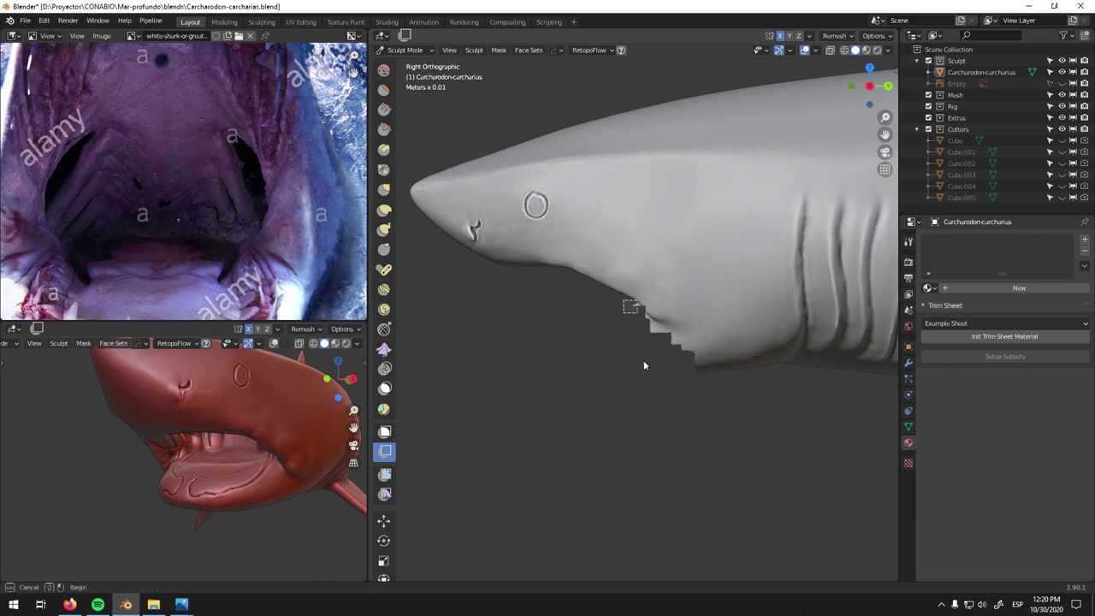
pyautogui.moveTo(644, 366)
pyautogui.mouseDown(button='middle')
pyautogui.moveTo(688, 309)
pyautogui.moveTo(633, 257)
pyautogui.mouseUp(button='middle')
# - Give the model a brownish MatCap in the viewport shading
pyautogui.click(384, 172)
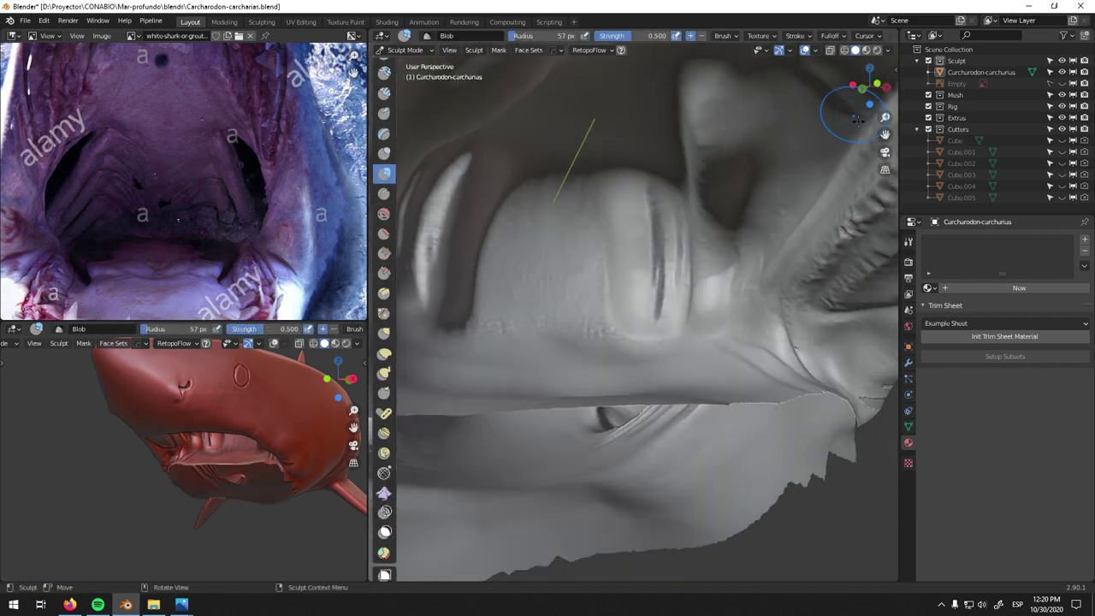
pyautogui.click(887, 49)
pyautogui.click(821, 171)
pyautogui.click(728, 163)
pyautogui.moveTo(734, 185)
pyautogui.mouseDown(button='middle')
pyautogui.moveTo(795, 196)
pyautogui.moveTo(667, 139)
pyautogui.mouseUp(button='middle')
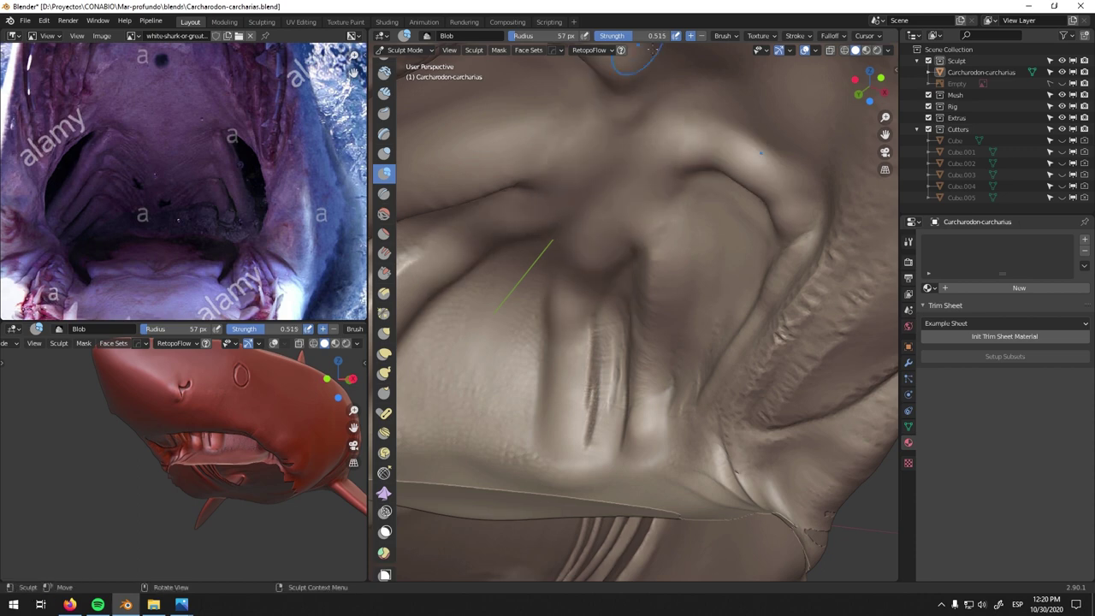
# - Inflate the slit grooves and bulges on the palate
pyautogui.click(384, 473)
pyautogui.press('i')
pyautogui.moveTo(598, 402); pyautogui.dragTo(603, 360)
pyautogui.moveTo(416, 250)
pyautogui.mouseDown(button='middle')
pyautogui.moveTo(643, 240)
pyautogui.moveTo(542, 311)
pyautogui.moveTo(525, 300)
pyautogui.moveTo(730, 306)
pyautogui.moveTo(646, 308)
pyautogui.mouseUp(button='middle')
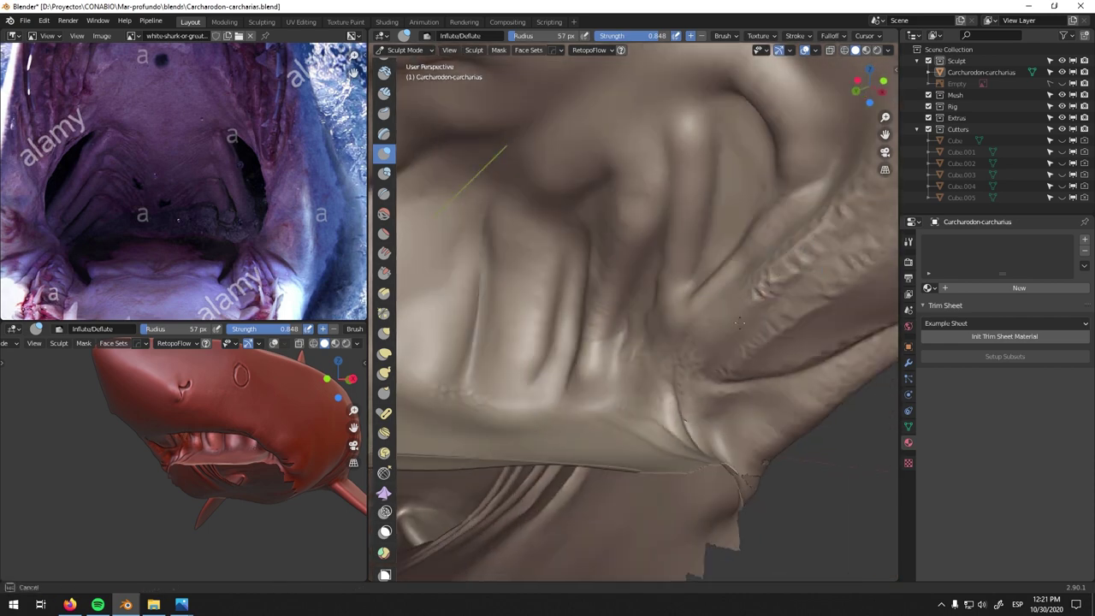
pyautogui.moveTo(673, 219)
pyautogui.mouseDown()
pyautogui.moveTo(599, 288)
pyautogui.moveTo(602, 206)
pyautogui.mouseUp()
# - Shrink the brush to 29 px and reshape the palate ridges from below
pyautogui.press('KP_1')
pyautogui.scroll(3, 586, 313)
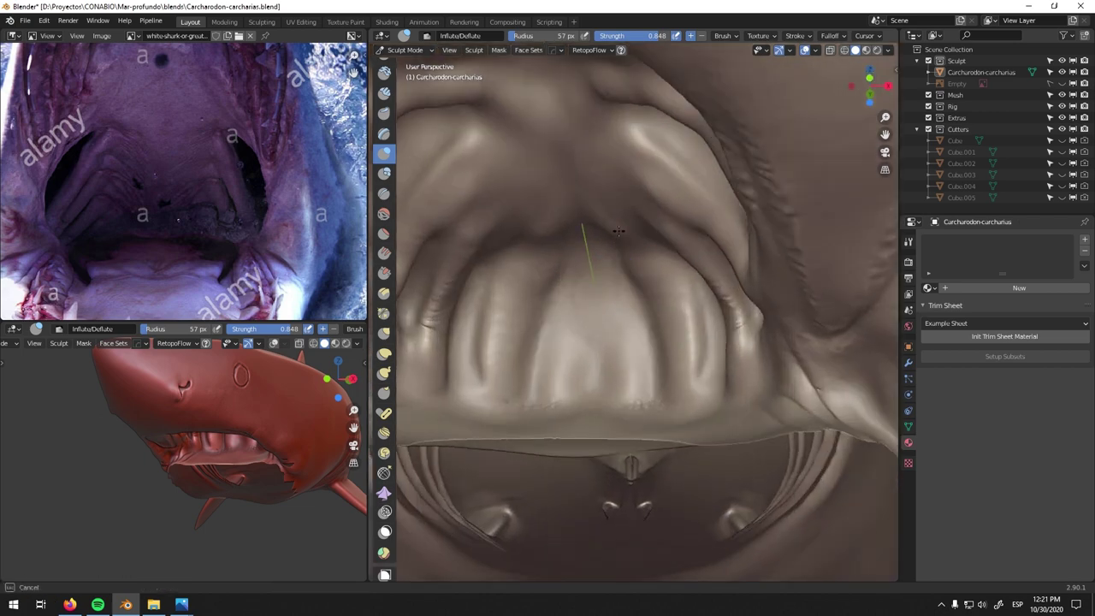
pyautogui.moveTo(647, 346); pyautogui.dragTo(743, 287, button='middle')
pyautogui.press('f')
pyautogui.click(721, 277)
pyautogui.moveTo(788, 299); pyautogui.dragTo(727, 282)
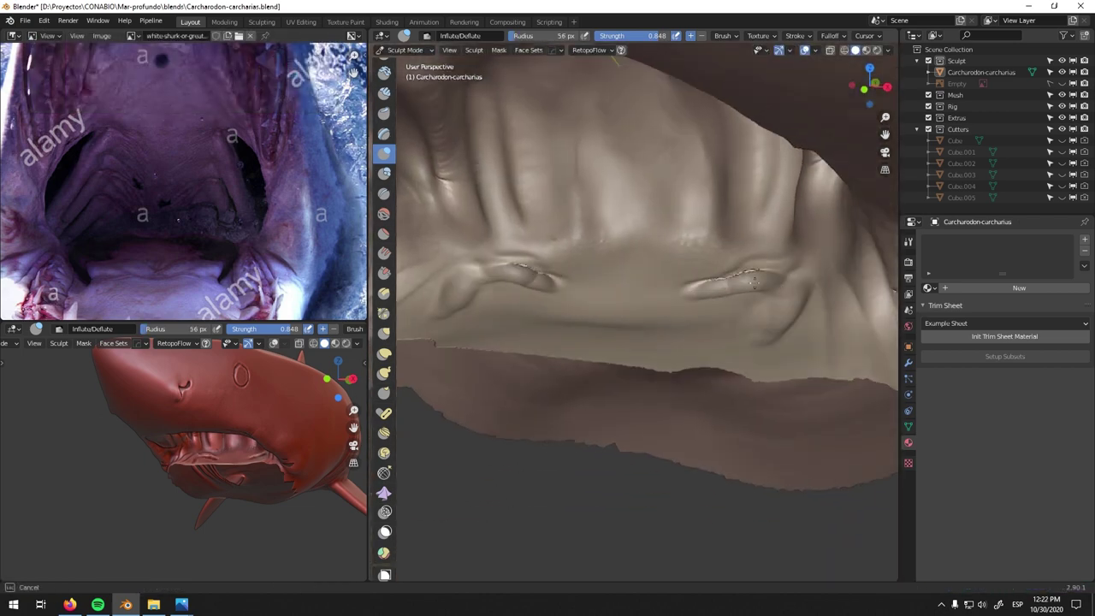
pyautogui.moveTo(727, 282); pyautogui.dragTo(701, 312, button='middle')
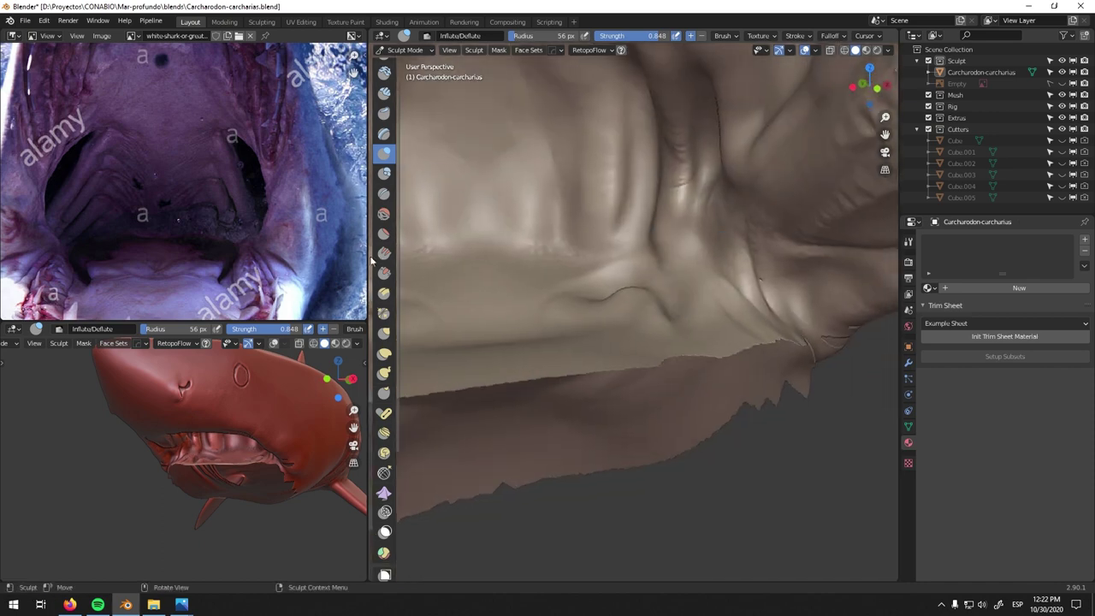
# - Crease and add clay to the palate around the teeth rows
pyautogui.hotkey('shift', 'c')
pyautogui.moveTo(698, 217); pyautogui.dragTo(656, 214, button='middle')
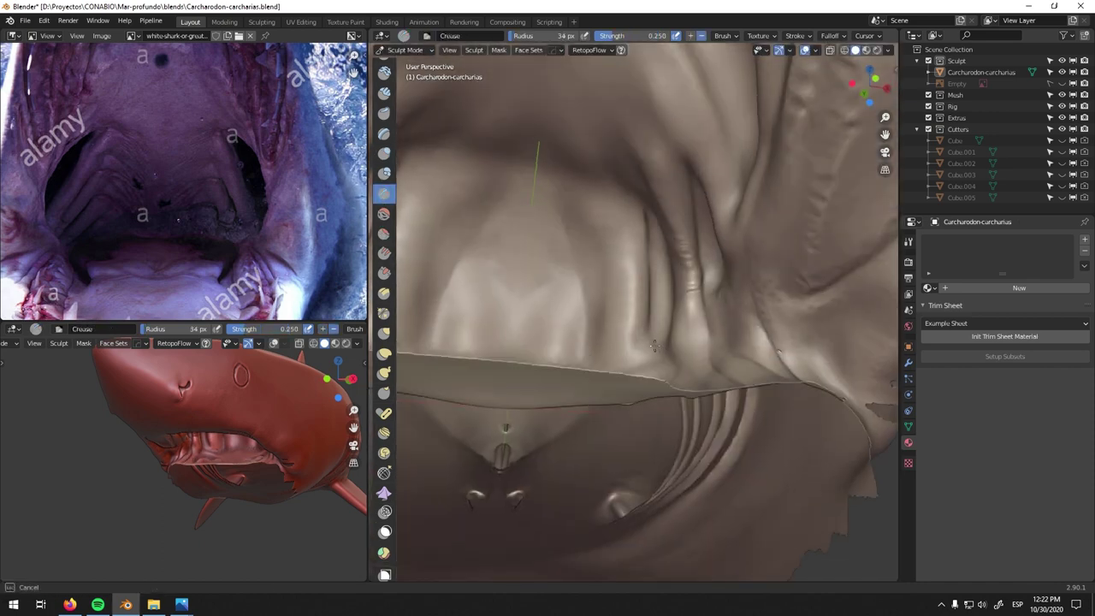
pyautogui.moveTo(587, 276)
pyautogui.mouseDown(button='middle')
pyautogui.moveTo(632, 296)
pyautogui.moveTo(605, 229)
pyautogui.mouseUp(button='middle')
pyautogui.click(384, 113)
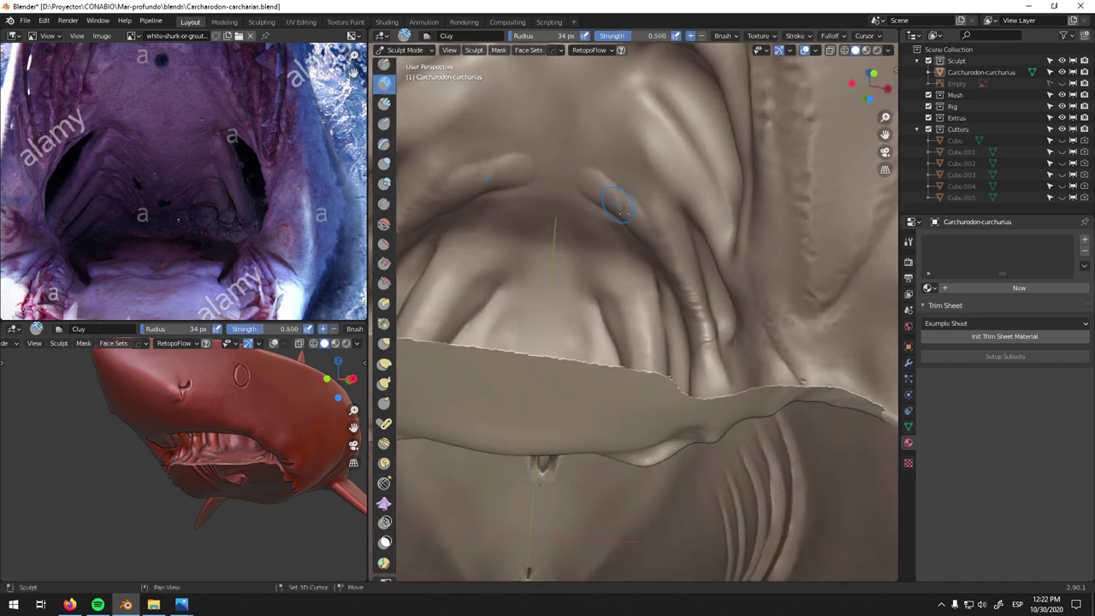
pyautogui.moveTo(604, 136)
pyautogui.mouseDown(button='middle')
pyautogui.moveTo(689, 199)
pyautogui.moveTo(710, 193)
pyautogui.mouseUp(button='middle')
pyautogui.scroll(2, 716, 183)
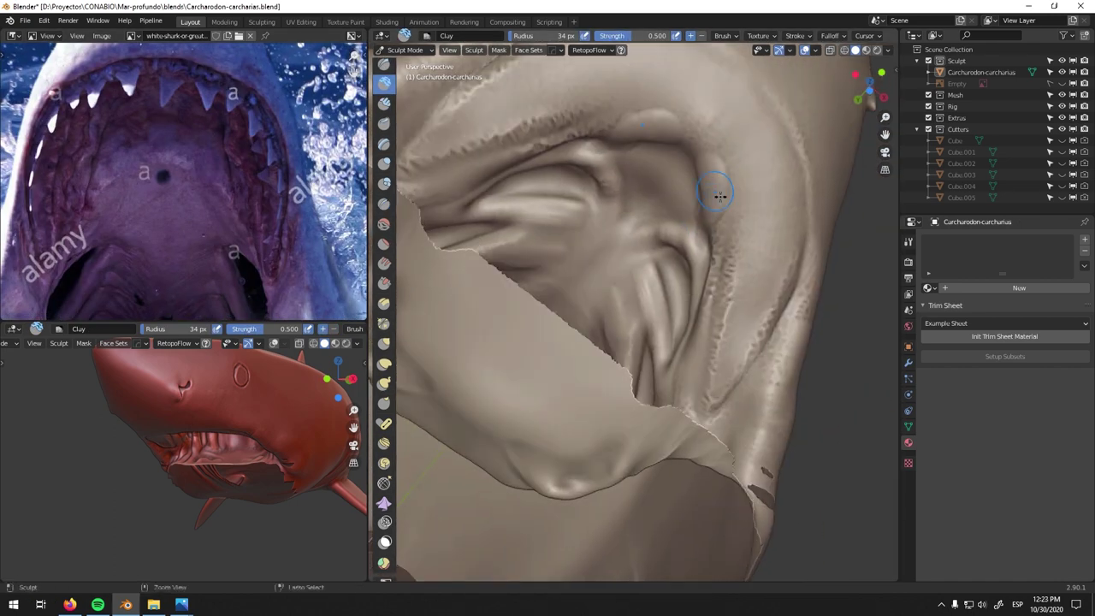
# - Crease the folds on the roof of the mouth and reveal all hidden mesh with Alt+H
pyautogui.click(384, 204)
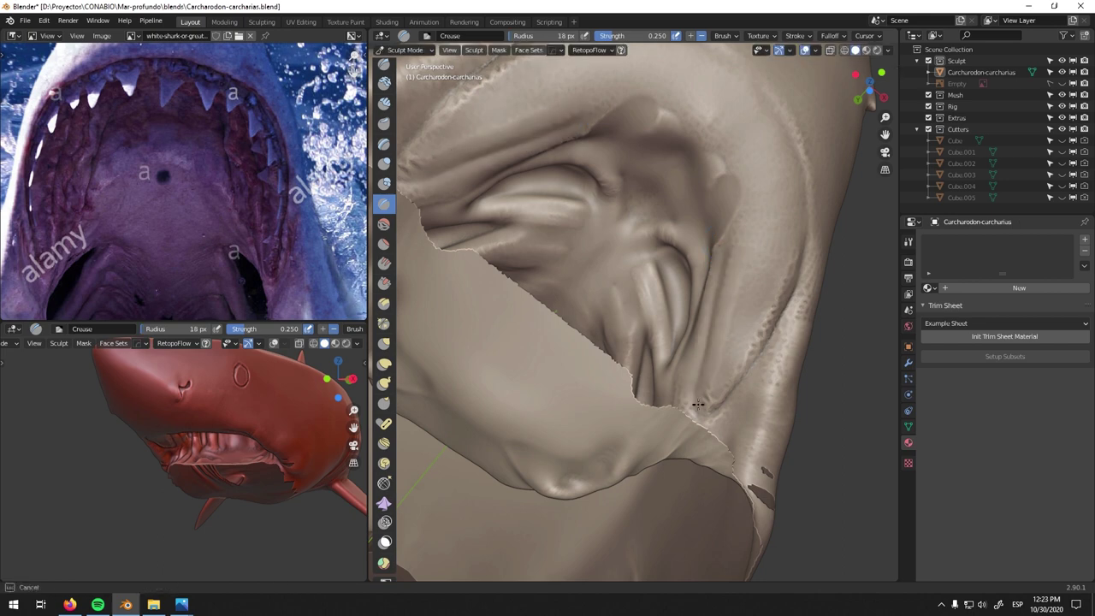
pyautogui.moveTo(753, 325); pyautogui.dragTo(769, 319, button='middle')
pyautogui.moveTo(810, 232); pyautogui.dragTo(772, 296, button='middle')
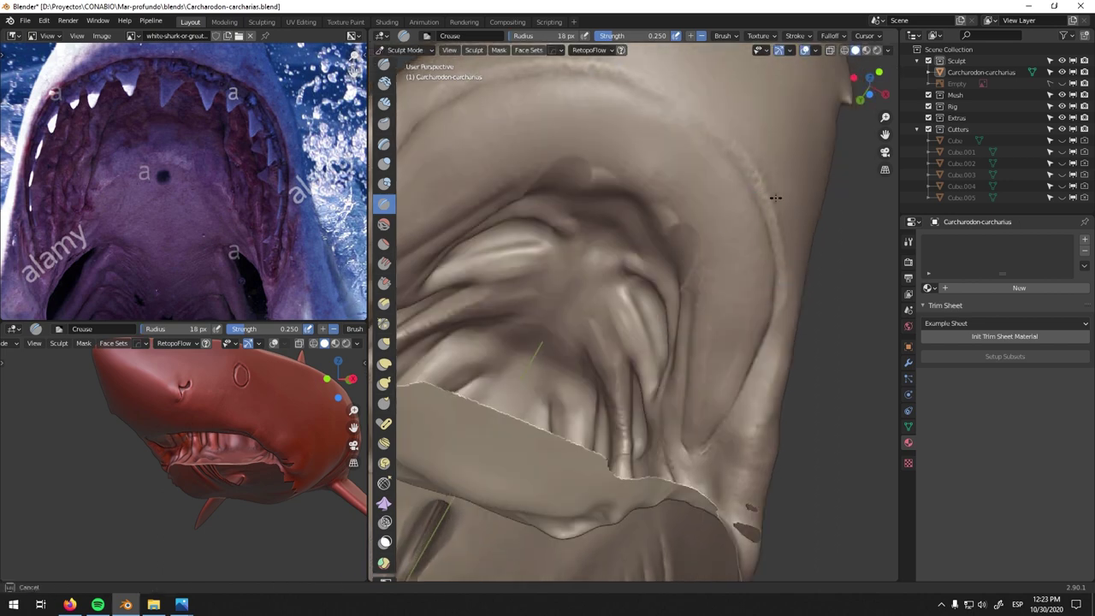
pyautogui.moveTo(699, 275)
pyautogui.mouseDown(button='middle')
pyautogui.moveTo(655, 215)
pyautogui.moveTo(702, 245)
pyautogui.moveTo(679, 379)
pyautogui.moveTo(689, 216)
pyautogui.mouseUp(button='middle')
pyautogui.hotkey('alt', 'h')
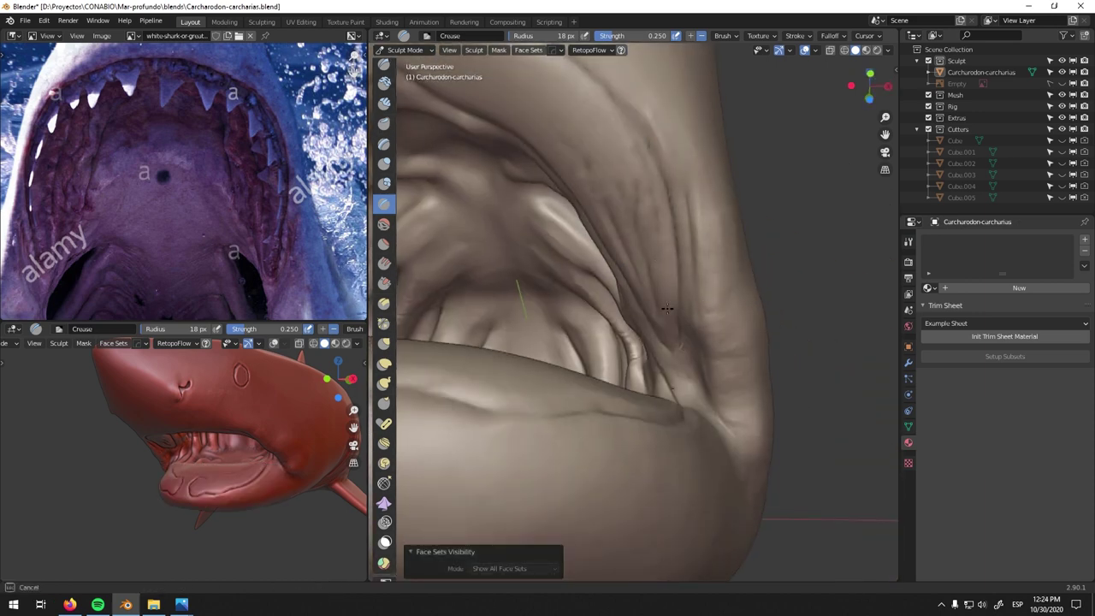
# - Deepen crease grooves and inflate the folds at the shark's jaw corner
pyautogui.press('i')
pyautogui.moveTo(676, 240)
pyautogui.mouseDown(button='middle')
pyautogui.moveTo(627, 293)
pyautogui.moveTo(672, 166)
pyautogui.moveTo(701, 247)
pyautogui.mouseUp(button='middle')
pyautogui.hotkey('shift', 'c')
pyautogui.moveTo(685, 359); pyautogui.dragTo(695, 375, button='middle')
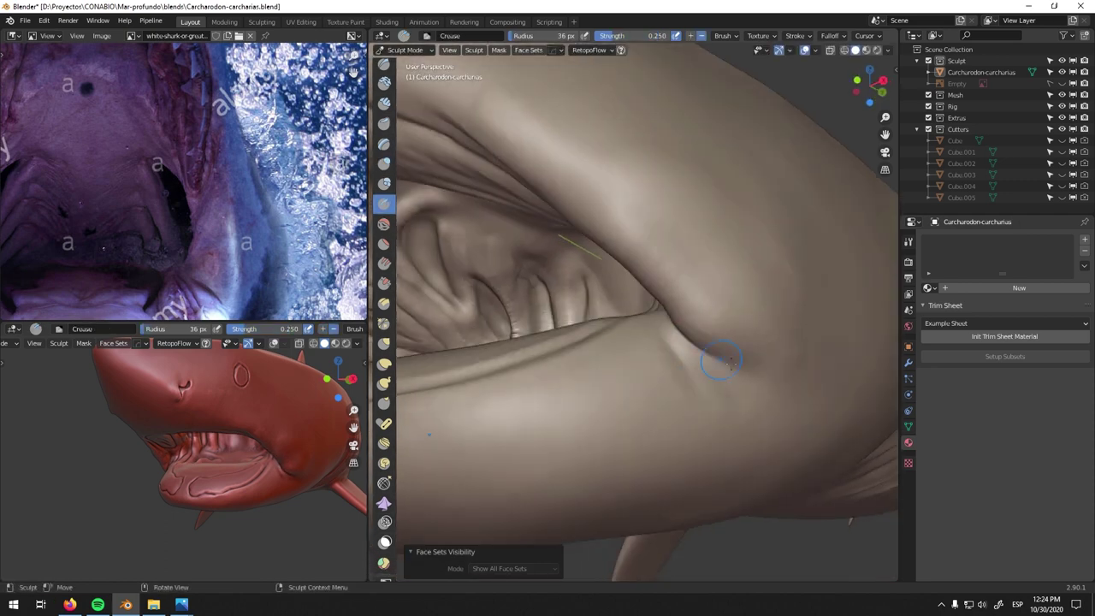
pyautogui.moveTo(667, 320); pyautogui.dragTo(623, 402, button='middle')
pyautogui.moveTo(662, 285); pyautogui.dragTo(576, 285, button='middle')
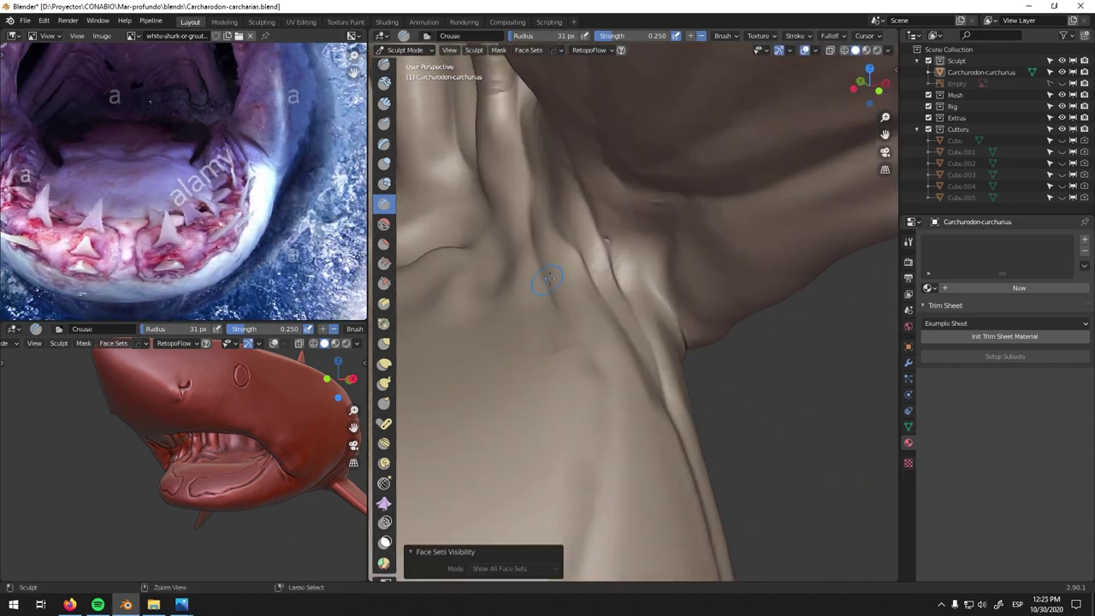
pyautogui.press('i')
pyautogui.moveTo(550, 342)
pyautogui.mouseDown(button='middle')
pyautogui.moveTo(611, 225)
pyautogui.moveTo(599, 231)
pyautogui.moveTo(642, 313)
pyautogui.moveTo(610, 237)
pyautogui.mouseUp(button='middle')
# - Crease, clay and inflate the front and underside of the lower jaw
pyautogui.hotkey('shift', 'c')
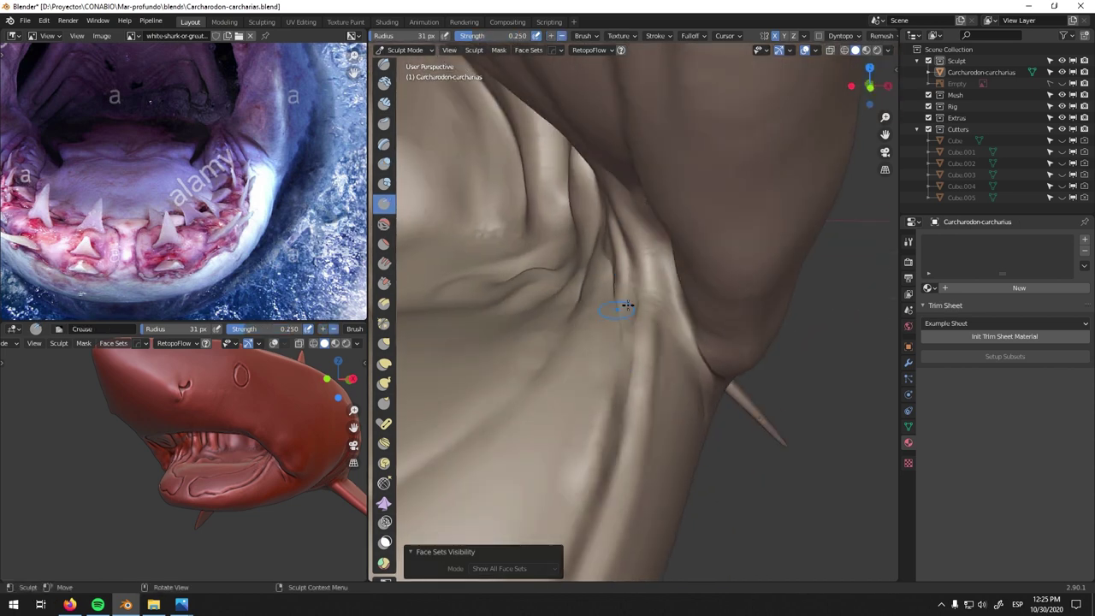
pyautogui.scroll(-3, 626, 399)
pyautogui.moveTo(626, 398)
pyautogui.mouseDown(button='middle')
pyautogui.moveTo(576, 416)
pyautogui.moveTo(628, 378)
pyautogui.moveTo(632, 445)
pyautogui.mouseUp(button='middle')
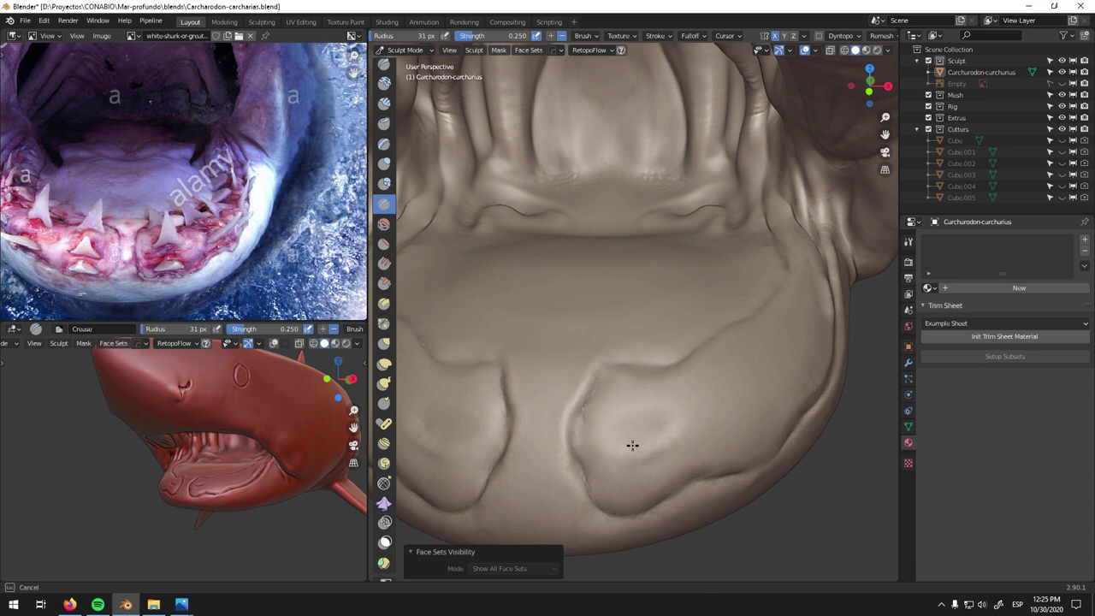
pyautogui.moveTo(632, 339); pyautogui.dragTo(609, 425, button='middle')
pyautogui.press('c')
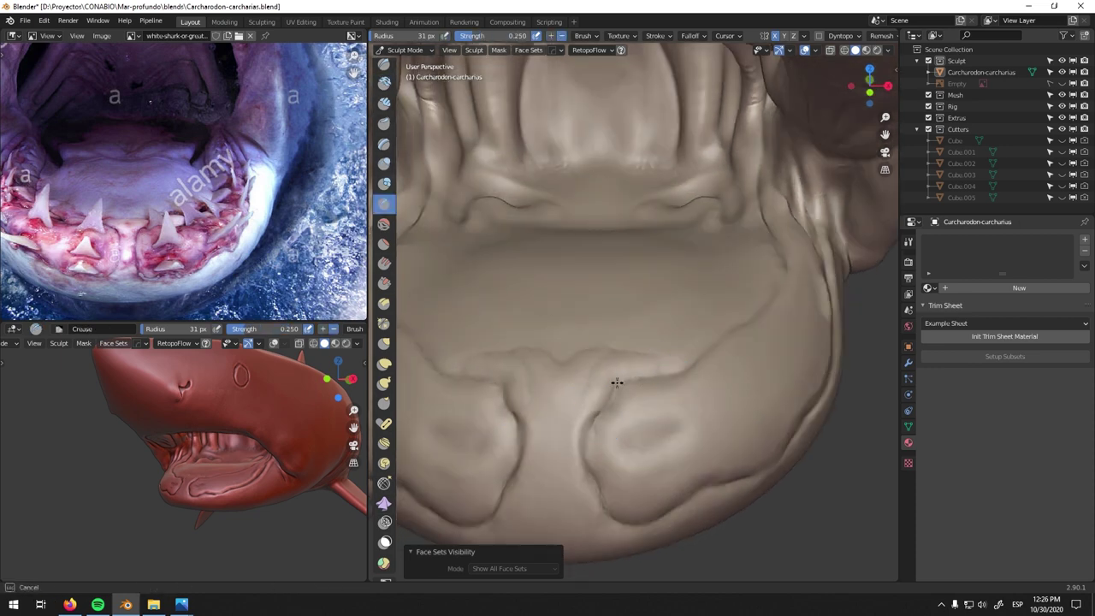
pyautogui.moveTo(566, 458)
pyautogui.mouseDown(button='middle')
pyautogui.moveTo(641, 237)
pyautogui.moveTo(750, 325)
pyautogui.moveTo(768, 266)
pyautogui.moveTo(749, 330)
pyautogui.moveTo(762, 322)
pyautogui.moveTo(721, 338)
pyautogui.moveTo(698, 465)
pyautogui.mouseUp(button='middle')
pyautogui.moveTo(716, 325)
pyautogui.mouseDown(button='middle')
pyautogui.moveTo(692, 276)
pyautogui.moveTo(420, 178)
pyautogui.mouseUp(button='middle')
pyautogui.press('i')
pyautogui.moveTo(812, 316)
pyautogui.mouseDown(button='middle')
pyautogui.moveTo(633, 417)
pyautogui.moveTo(702, 320)
pyautogui.moveTo(599, 337)
pyautogui.mouseUp(button='middle')
# - Inflate the centre of the lower jaw with a 123 px brush, then shrink it to 39 px
pyautogui.press('f')
pyautogui.click(644, 259)
pyautogui.moveTo(644, 258); pyautogui.dragTo(714, 325)
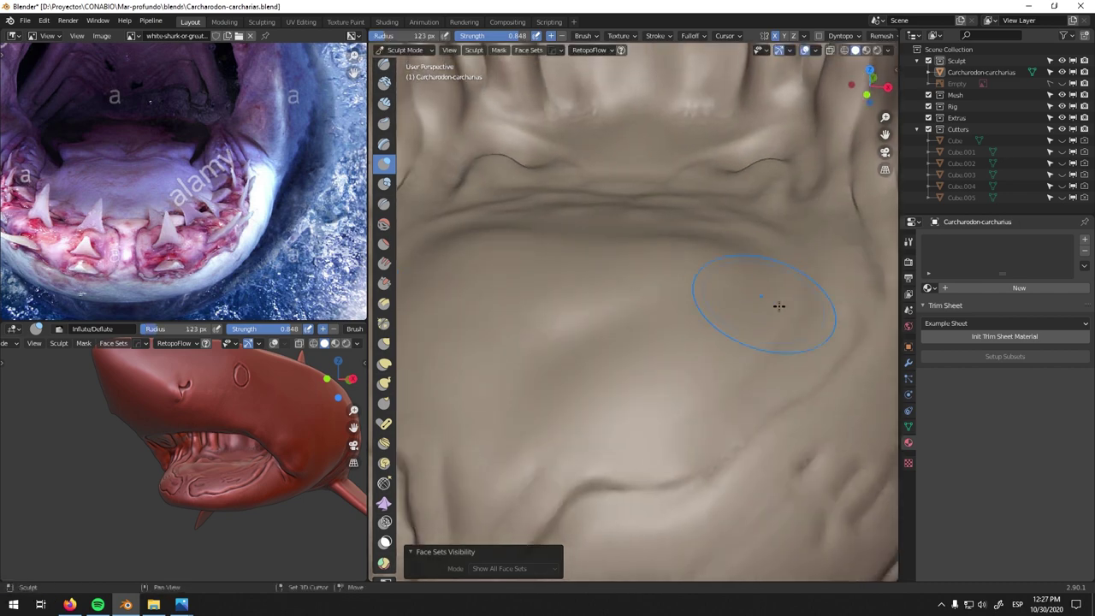
pyautogui.press('f')
pyautogui.click(728, 354)
# - Orbit around the snout and zoom in to face the arch inside the mouth
pyautogui.moveTo(684, 329); pyautogui.dragTo(562, 384, button='middle')
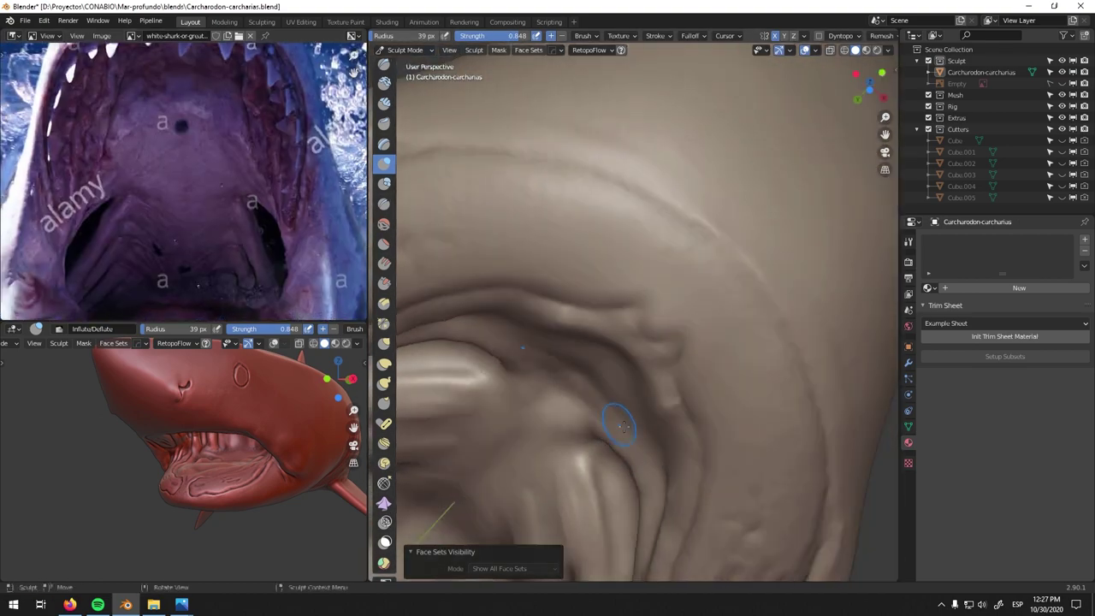
pyautogui.moveTo(578, 389); pyautogui.dragTo(646, 361, button='middle')
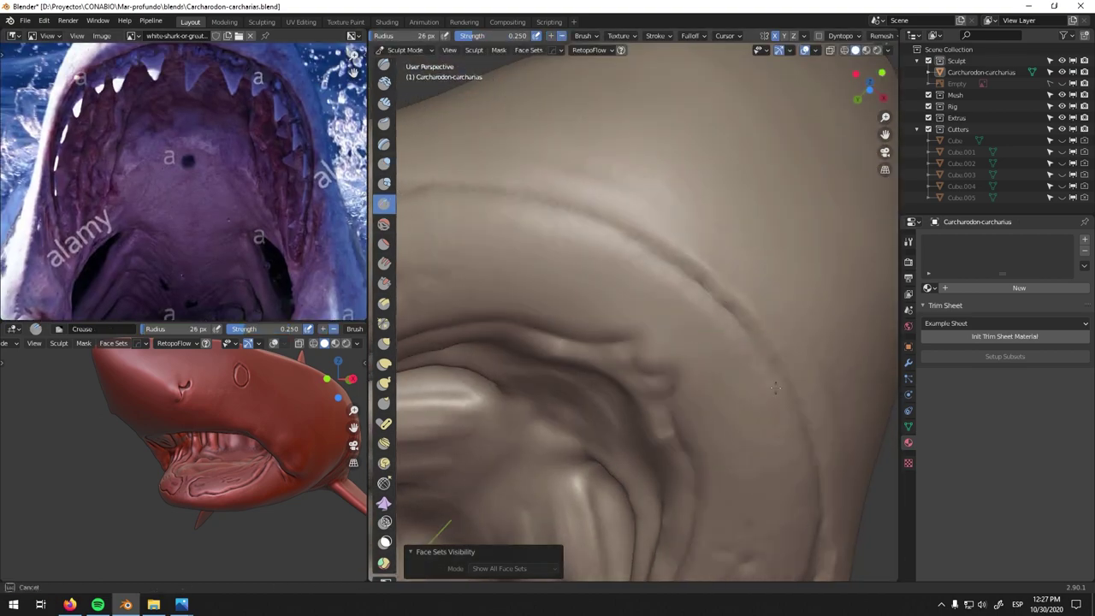
pyautogui.moveTo(762, 305)
pyautogui.mouseDown(button='middle')
pyautogui.moveTo(627, 264)
pyautogui.moveTo(677, 268)
pyautogui.mouseUp(button='middle')
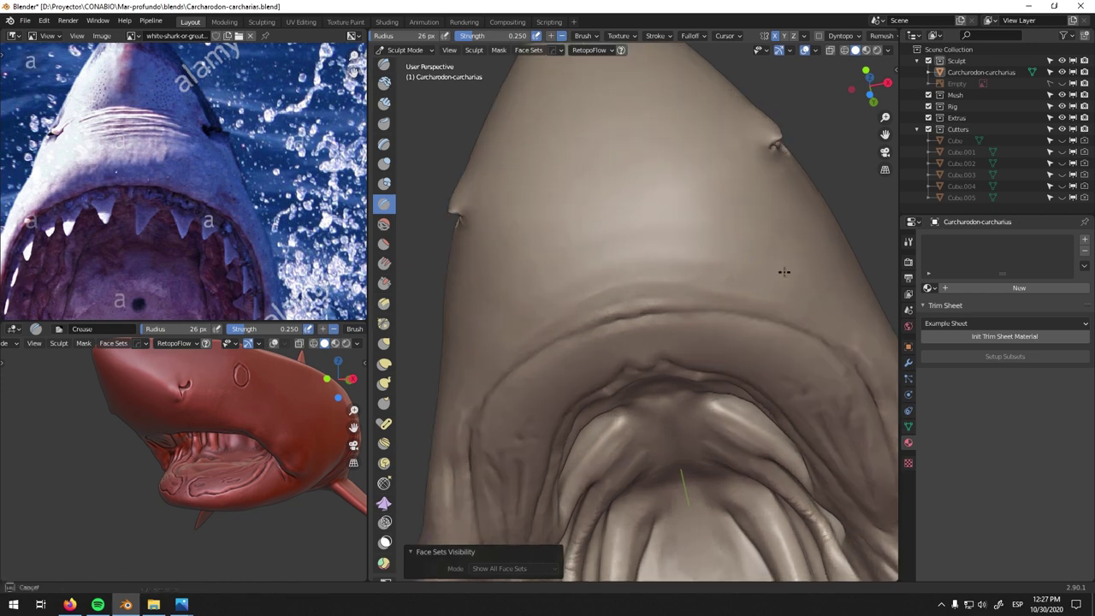
pyautogui.moveTo(819, 312)
pyautogui.mouseDown(button='middle')
pyautogui.moveTo(690, 318)
pyautogui.moveTo(754, 295)
pyautogui.mouseUp(button='middle')
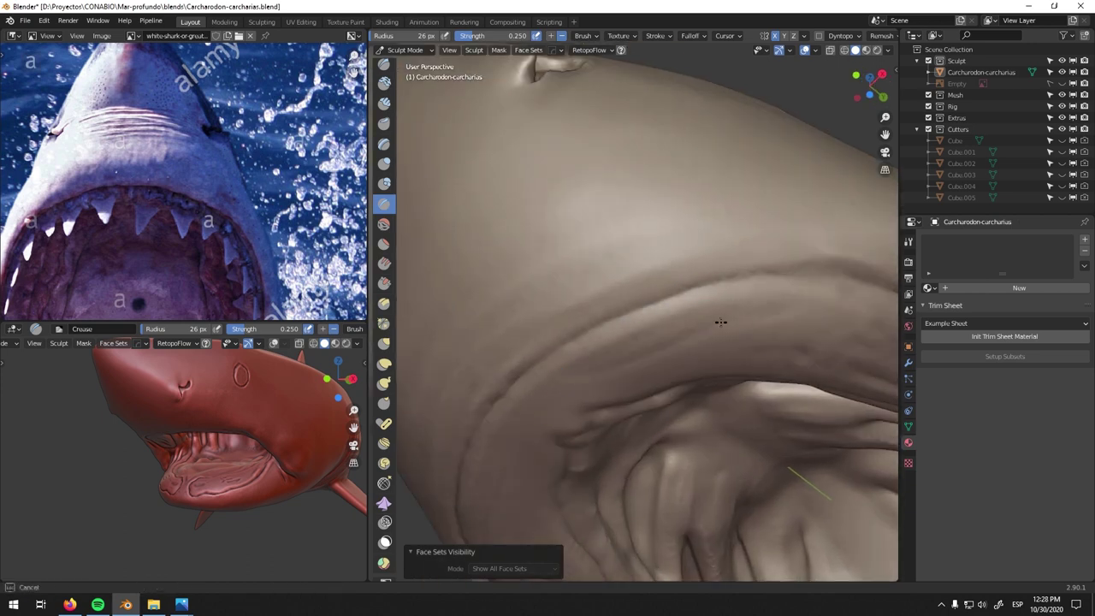
pyautogui.keyDown('ctrl'); pyautogui.moveTo(709, 295); pyautogui.dragTo(619, 352, button='middle'); pyautogui.keyUp('ctrl')
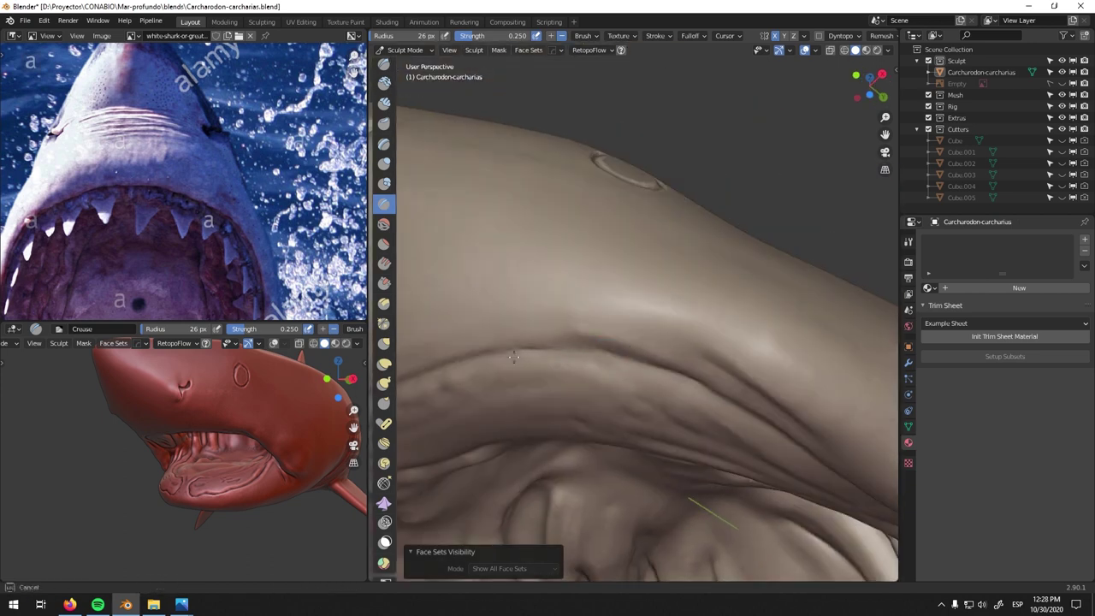
pyautogui.moveTo(552, 340)
pyautogui.mouseDown(button='middle')
pyautogui.moveTo(778, 251)
pyautogui.moveTo(749, 274)
pyautogui.mouseUp(button='middle')
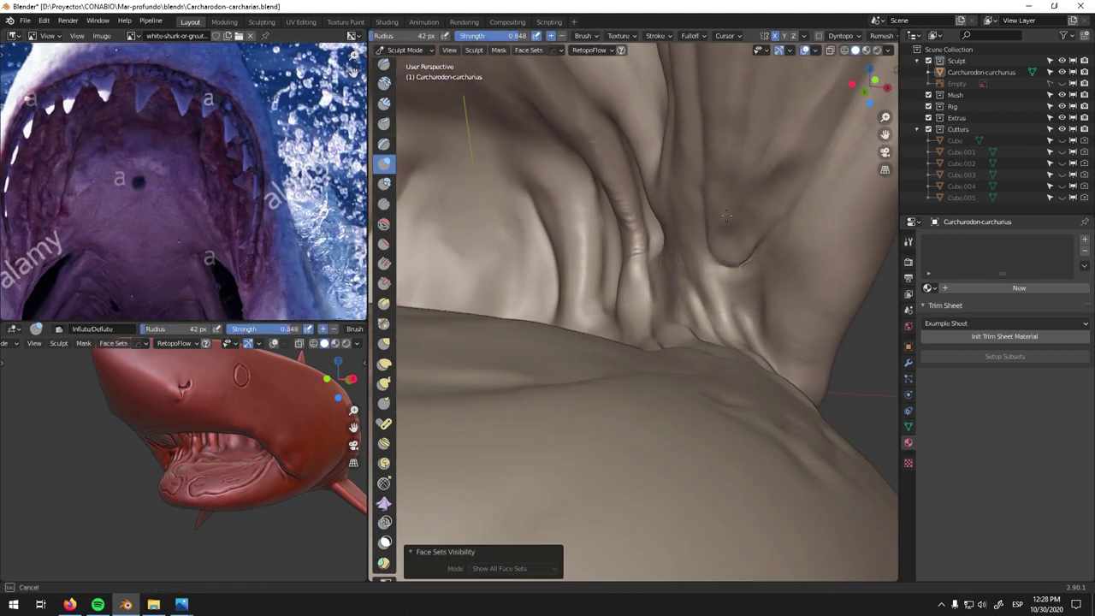
pyautogui.moveTo(794, 153); pyautogui.dragTo(714, 218, button='middle')
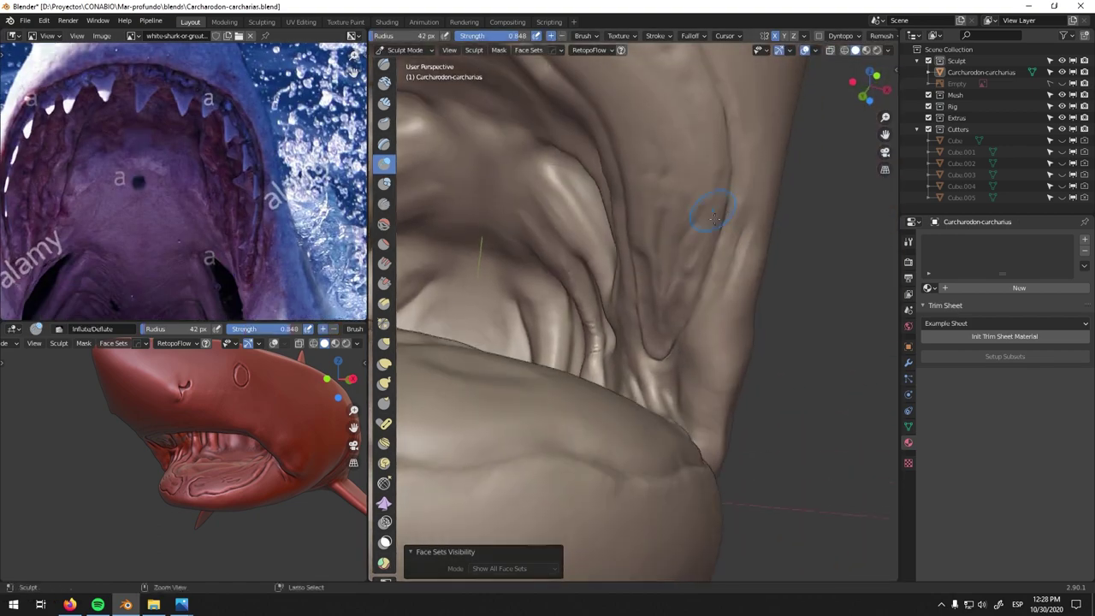
pyautogui.moveTo(663, 65); pyautogui.dragTo(720, 315, button='middle')
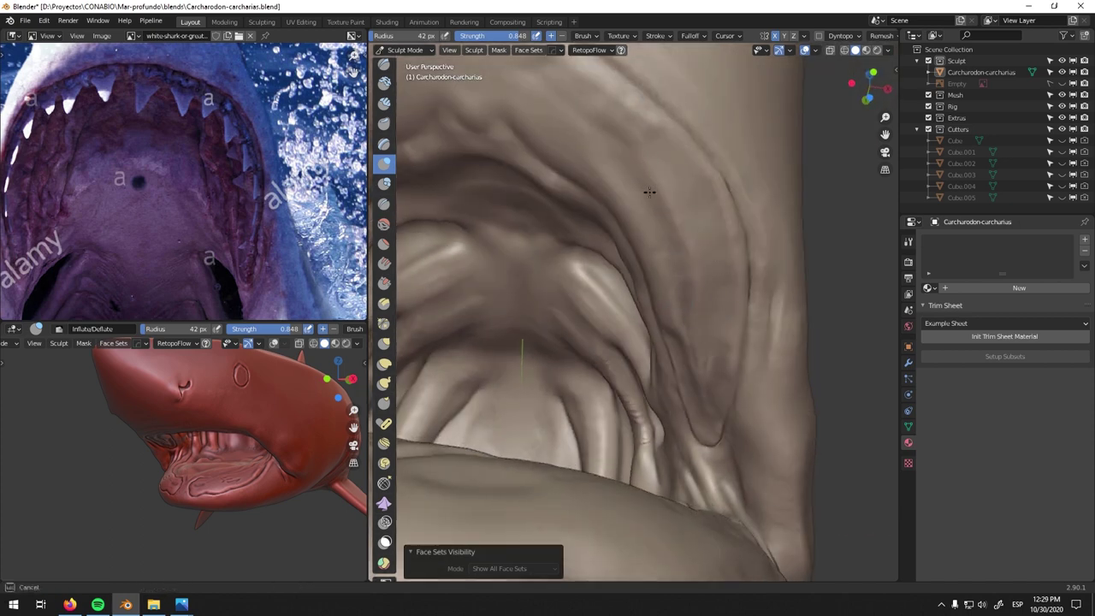
pyautogui.moveTo(649, 192); pyautogui.dragTo(641, 208, button='middle')
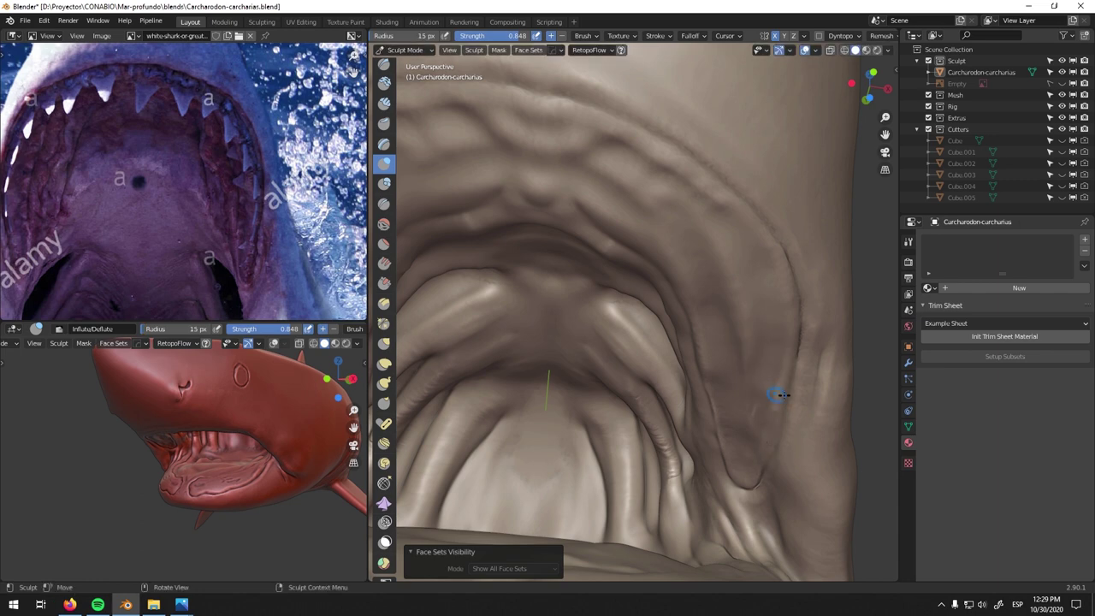
# - Switch to the Crease brush, zoom out to the whole shark and save the file
pyautogui.hotkey('shift', 'c')
pyautogui.moveTo(808, 401); pyautogui.dragTo(769, 351, button='middle')
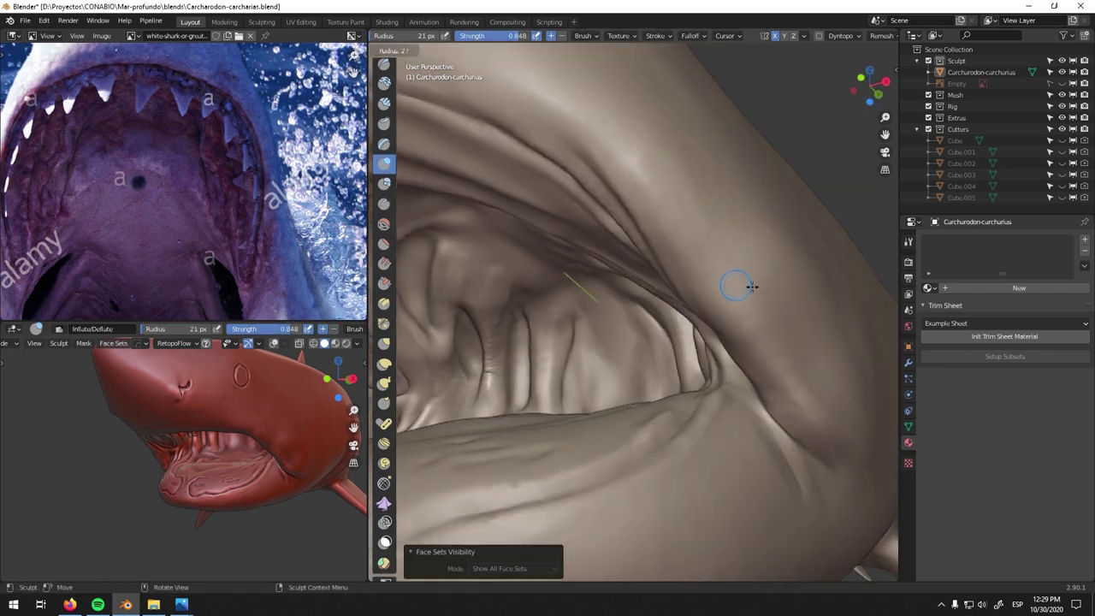
pyautogui.scroll(-5, 767, 246)
pyautogui.moveTo(770, 391)
pyautogui.mouseDown(button='middle')
pyautogui.moveTo(685, 304)
pyautogui.moveTo(688, 257)
pyautogui.mouseUp(button='middle')
pyautogui.hotkey('ctrl', 's')
pyautogui.scroll(5, 689, 256)
pyautogui.scroll(4, 689, 222)
# - Carve a crease along the bottom of the palate arch with a 28 px brush
pyautogui.press('f')
pyautogui.click(691, 209)
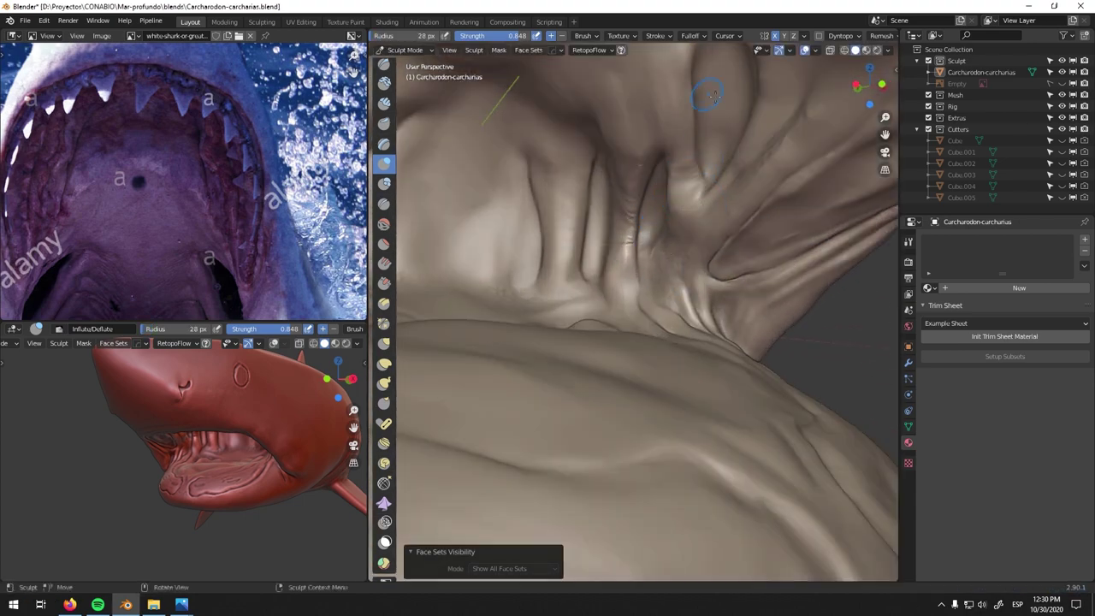
pyautogui.moveTo(715, 94)
pyautogui.mouseDown(button='middle')
pyautogui.moveTo(702, 171)
pyautogui.moveTo(652, 160)
pyautogui.mouseUp(button='middle')
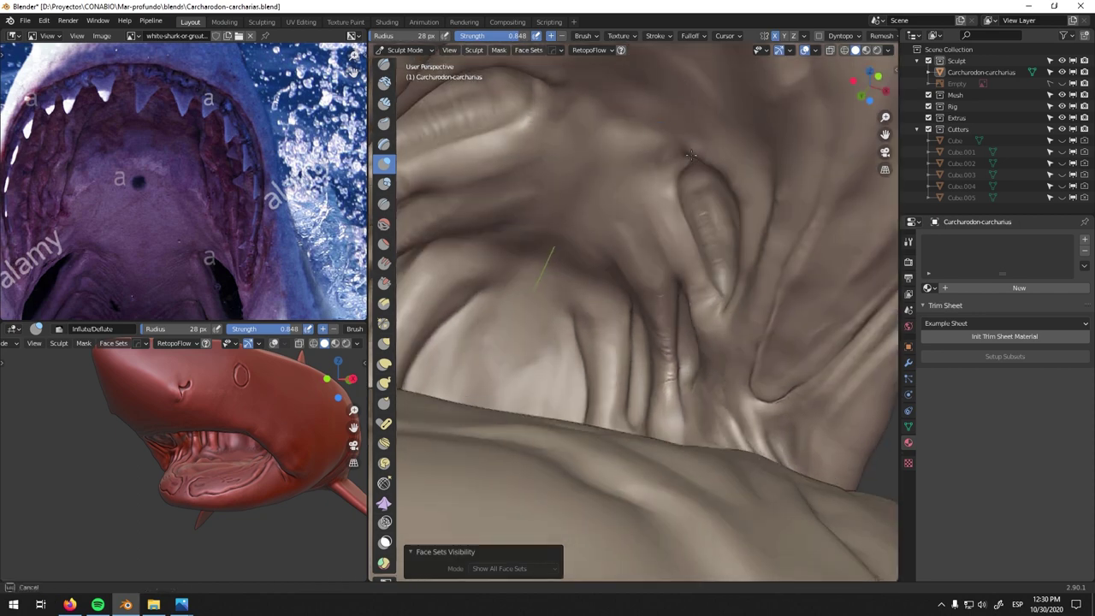
pyautogui.moveTo(749, 133)
pyautogui.mouseDown(button='middle')
pyautogui.moveTo(716, 314)
pyautogui.moveTo(590, 165)
pyautogui.moveTo(643, 265)
pyautogui.mouseUp(button='middle')
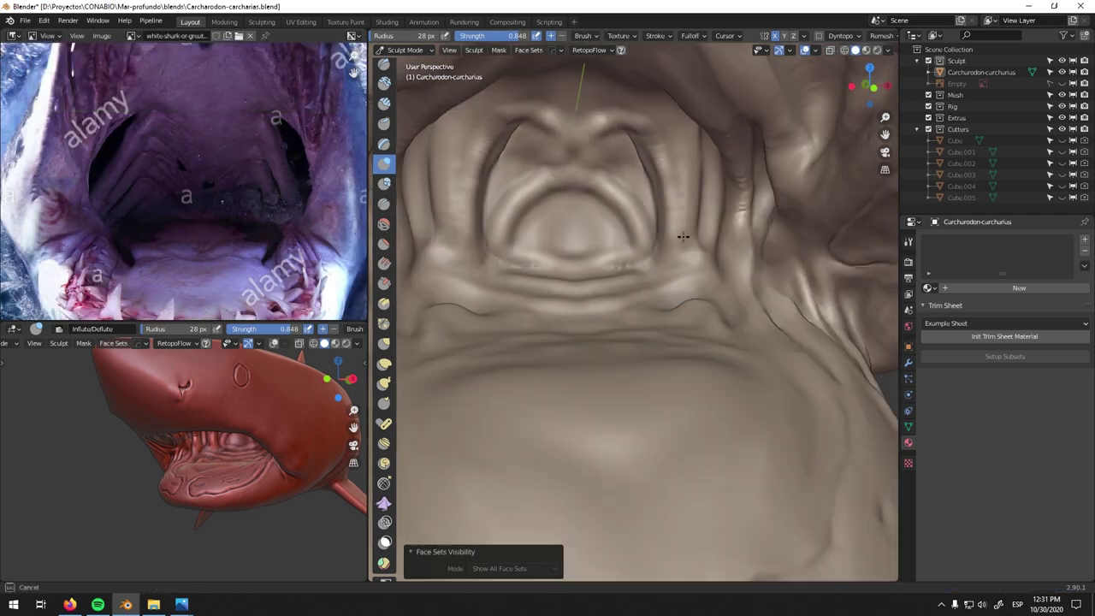
pyautogui.click(384, 203)
pyautogui.moveTo(506, 257); pyautogui.dragTo(637, 257)
# - Inflate the palate surface and build it up with Clay Strips strokes
pyautogui.click(982, 604)
pyautogui.click(384, 162)
pyautogui.moveTo(522, 205); pyautogui.dragTo(599, 226)
pyautogui.press('c')
pyautogui.moveTo(522, 248); pyautogui.dragTo(606, 237)
pyautogui.moveTo(513, 205); pyautogui.dragTo(616, 220)
pyautogui.moveTo(616, 220)
pyautogui.mouseDown(button='middle')
pyautogui.moveTo(579, 242)
pyautogui.moveTo(650, 256)
pyautogui.mouseUp(button='middle')
# - Add a crease to the palate and inflate the palate ridges on both sides
pyautogui.hotkey('shift', 'c')
pyautogui.moveTo(616, 273); pyautogui.dragTo(697, 288)
pyautogui.moveTo(696, 288)
pyautogui.mouseDown(button='middle')
pyautogui.moveTo(640, 246)
pyautogui.moveTo(479, 214)
pyautogui.moveTo(746, 195)
pyautogui.mouseUp(button='middle')
pyautogui.press('i')
pyautogui.moveTo(746, 195); pyautogui.dragTo(701, 190)
pyautogui.moveTo(791, 137); pyautogui.dragTo(782, 214)
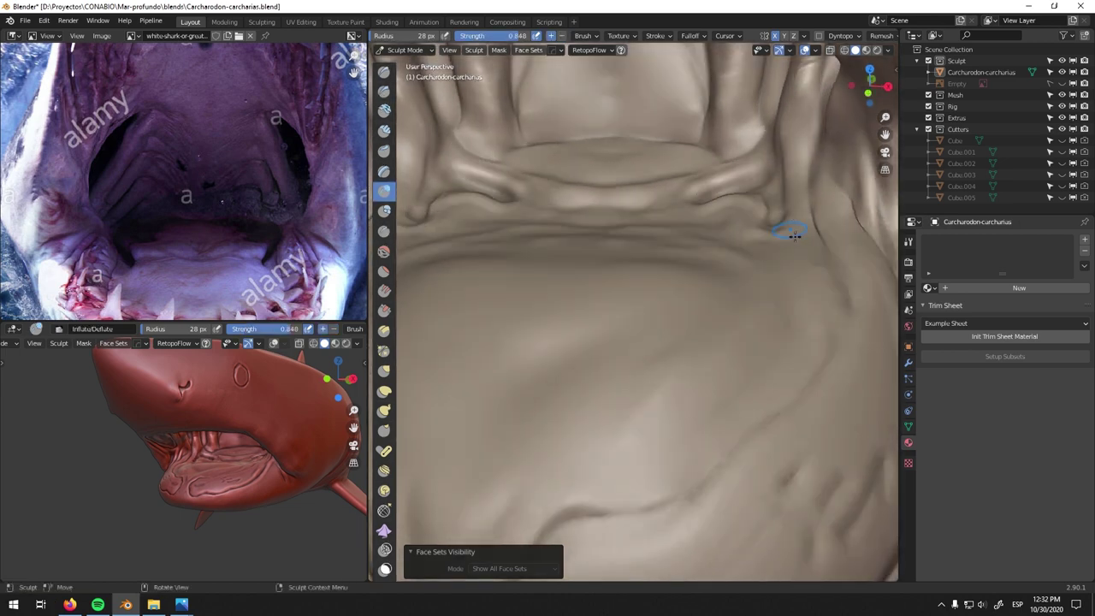
pyautogui.moveTo(696, 197); pyautogui.dragTo(747, 163)
pyautogui.scroll(-5, 747, 164)
pyautogui.scroll(-3, 748, 164)
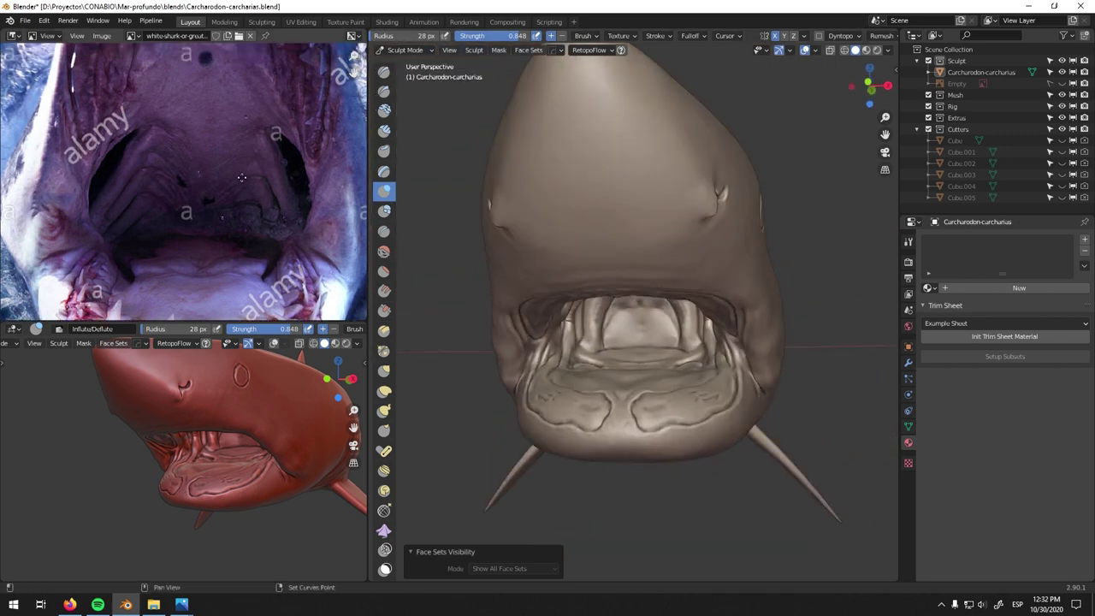
# - Show the 4944555.jpg reference photo and switch to the Crease brush
pyautogui.click(135, 35)
pyautogui.click(180, 73)
pyautogui.scroll(2, 687, 244)
pyautogui.hotkey('shift', 'c')
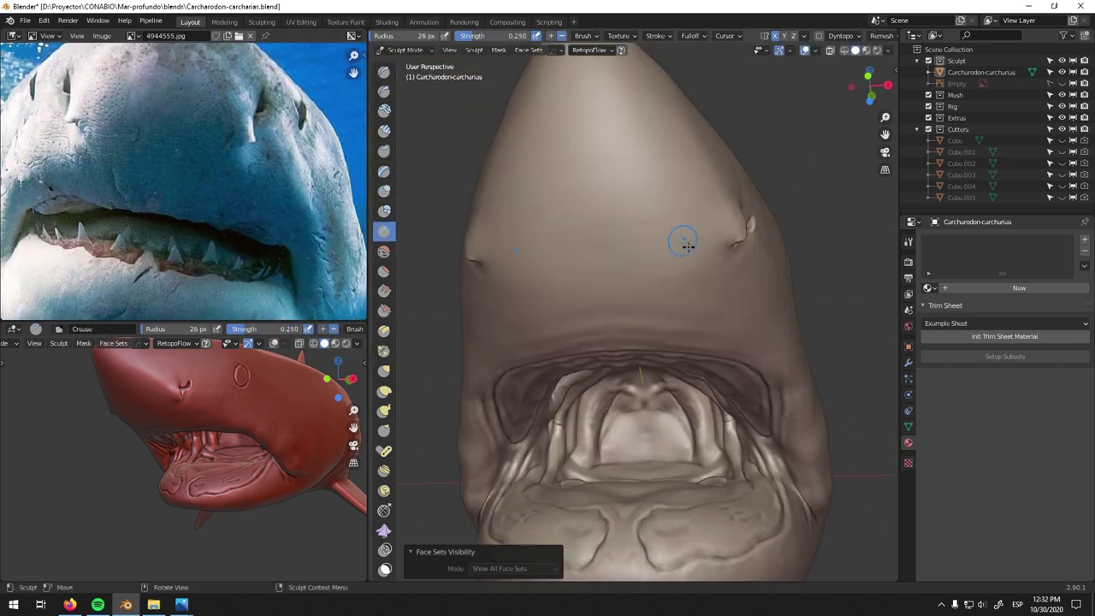
# - Enable dynamic topology, save the file, and open the Dyntopo detail settings
pyautogui.click(819, 35)
pyautogui.click(799, 97)
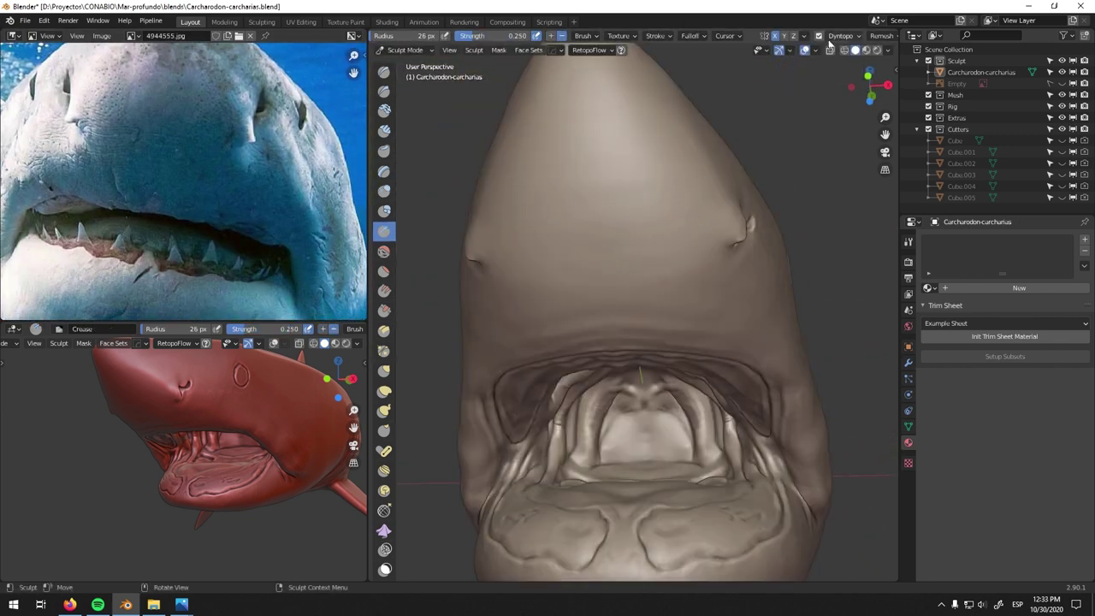
pyautogui.hotkey('ctrl', 's')
pyautogui.click(857, 35)
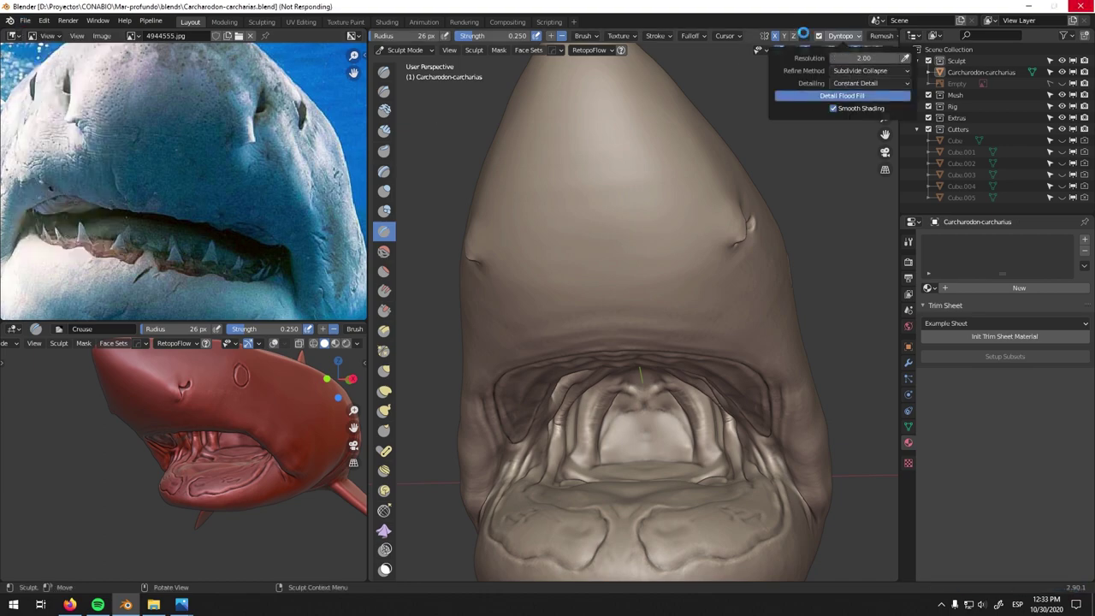
# - Open File Explorer to the CONABIO project folder
pyautogui.click(153, 604)
pyautogui.press('super+e')
pyautogui.click(318, 315)
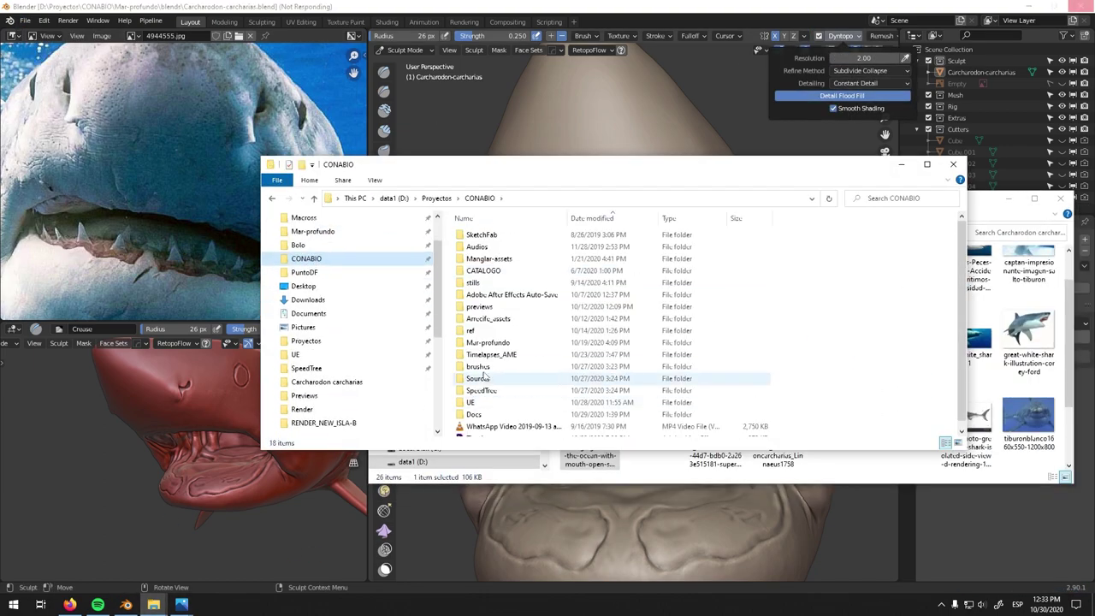
# - Open the brushes folder in CONABIO and launch Photoshop
pyautogui.doubleClick(477, 227)
pyautogui.scroll(-5, 792, 311)
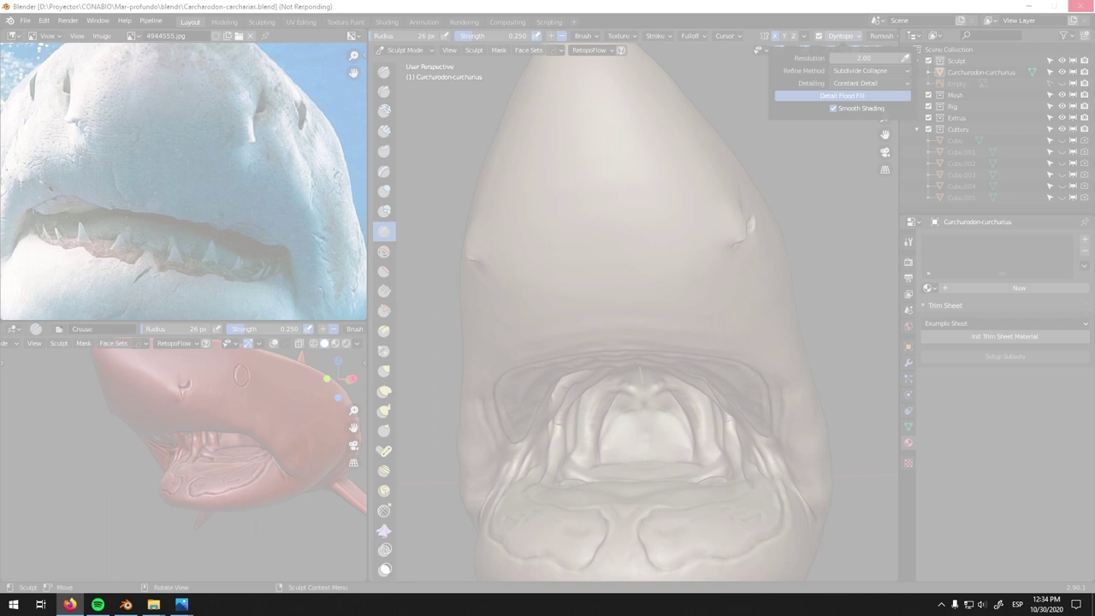
pyautogui.press('super')
pyautogui.click(274, 335)
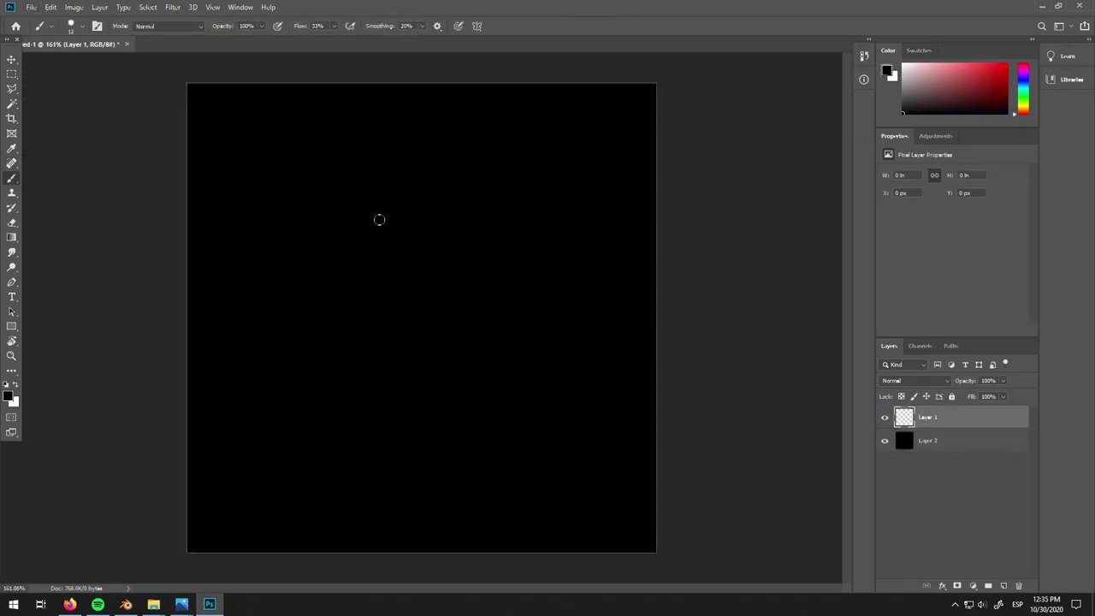
# - Clear the canvas and paint soft white scratch strokes across the black canvas
pyautogui.hotkey('ctrl', 'z')
pyautogui.hotkey('ctrl', 'z')
pyautogui.rightClick(489, 225)
pyautogui.click(221, 253)
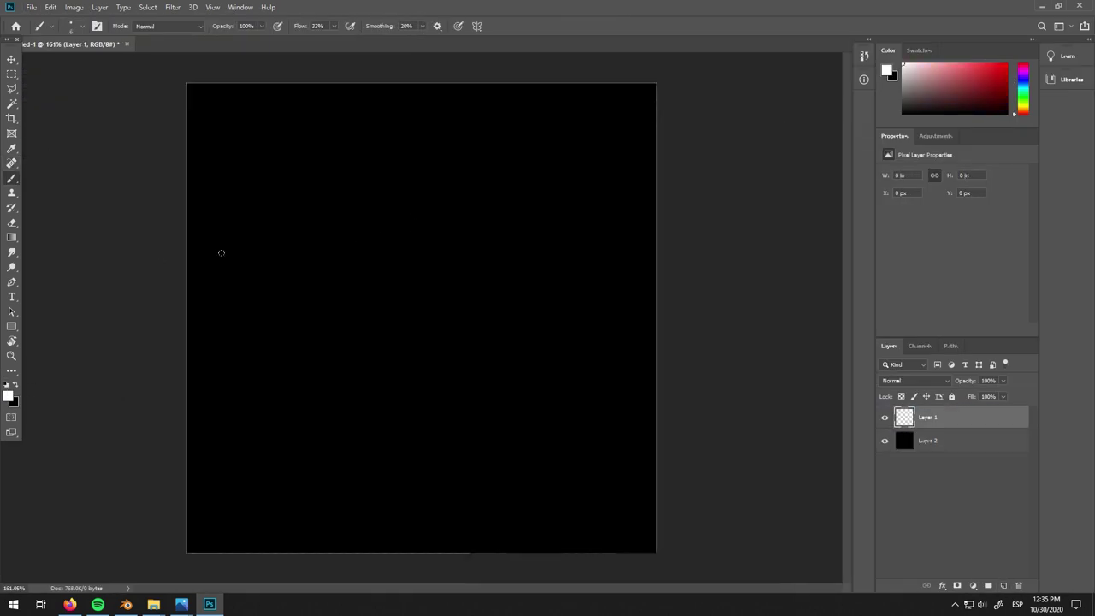
pyautogui.moveTo(551, 250); pyautogui.dragTo(359, 281)
pyautogui.moveTo(291, 237); pyautogui.dragTo(556, 243)
pyautogui.moveTo(214, 279); pyautogui.dragTo(355, 300)
pyautogui.moveTo(346, 351)
pyautogui.mouseDown()
pyautogui.moveTo(553, 357)
pyautogui.moveTo(240, 399)
pyautogui.mouseUp()
pyautogui.moveTo(282, 329); pyautogui.dragTo(592, 287)
pyautogui.moveTo(607, 221); pyautogui.dragTo(355, 257)
pyautogui.moveTo(253, 315); pyautogui.dragTo(561, 294)
pyautogui.moveTo(232, 443); pyautogui.dragTo(539, 439)
# - Save the image as PNG 'skin_scratches' in brushes, hide Layer 1 and add a new layer
pyautogui.click(31, 7)
pyautogui.click(32, 124)
pyautogui.click(317, 70)
pyautogui.doubleClick(366, 134)
pyautogui.write('skin_scratches')
pyautogui.click(470, 305)
pyautogui.click(359, 466)
pyautogui.click(616, 395)
pyautogui.click(618, 179)
pyautogui.click(885, 417)
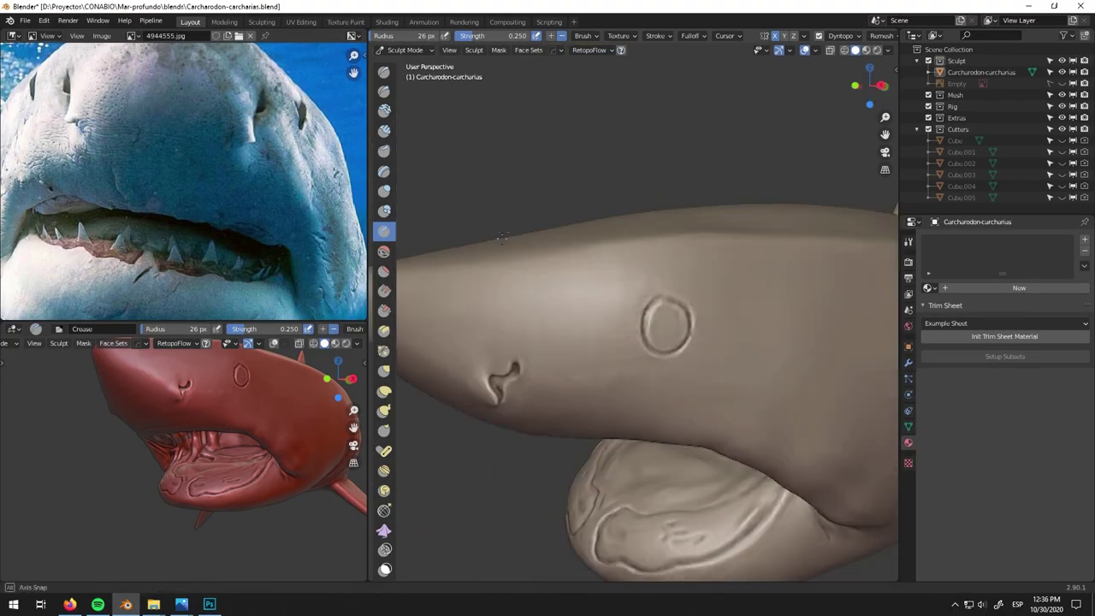
# - Show the wireframe, toggle from Object back to Sculpt mode, and re-enable dynamic topology
pyautogui.click(745, 231)
pyautogui.moveTo(526, 283); pyautogui.dragTo(599, 291, button='middle')
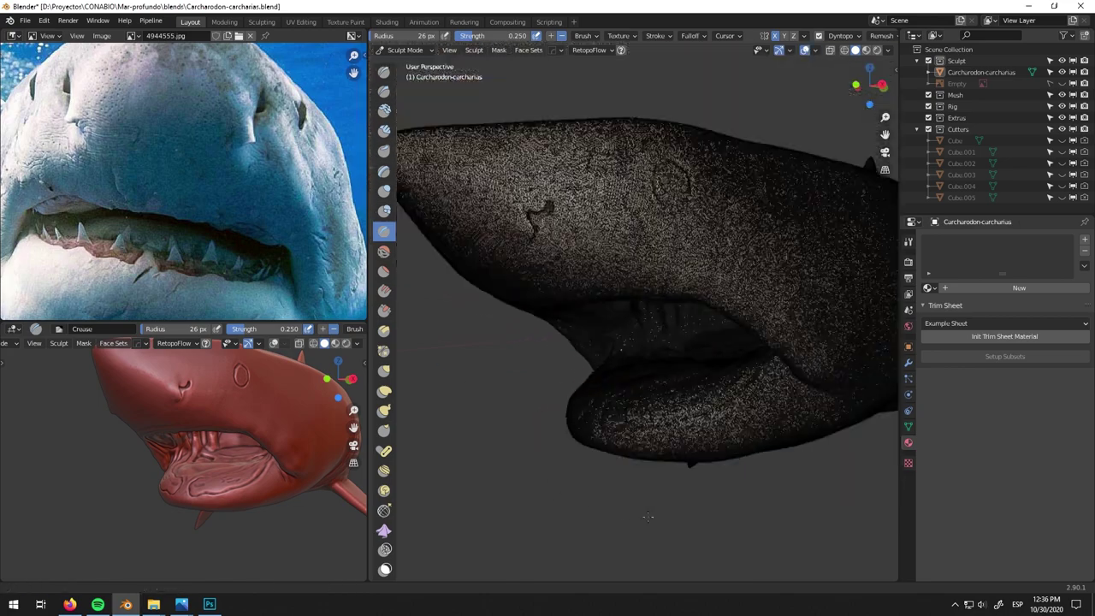
pyautogui.scroll(-3, 599, 291)
pyautogui.hotkey('ctrl', 'Tab')
pyautogui.click(607, 322)
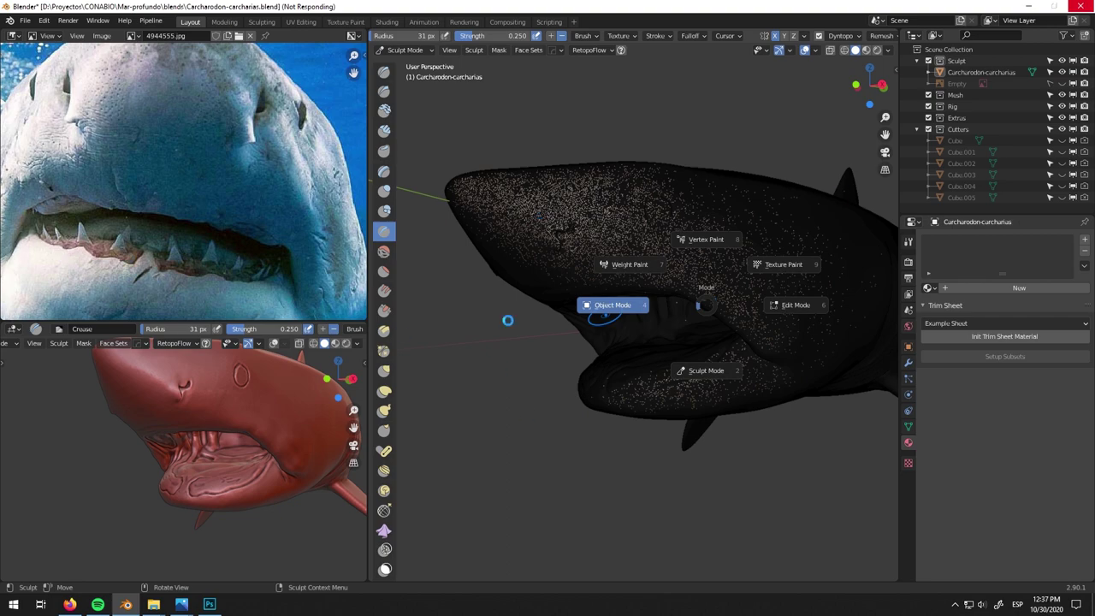
pyautogui.scroll(3, 579, 244)
pyautogui.moveTo(564, 344); pyautogui.dragTo(643, 358, button='middle')
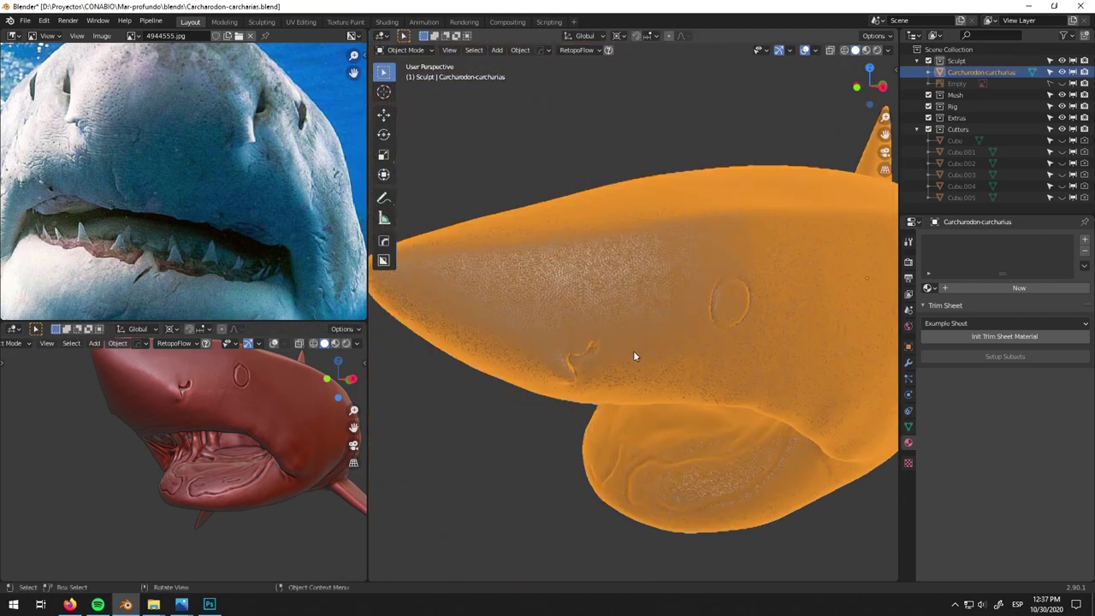
pyautogui.hotkey('ctrl', 'Tab')
pyautogui.click(627, 375)
pyautogui.hotkey('ctrl', 'd')
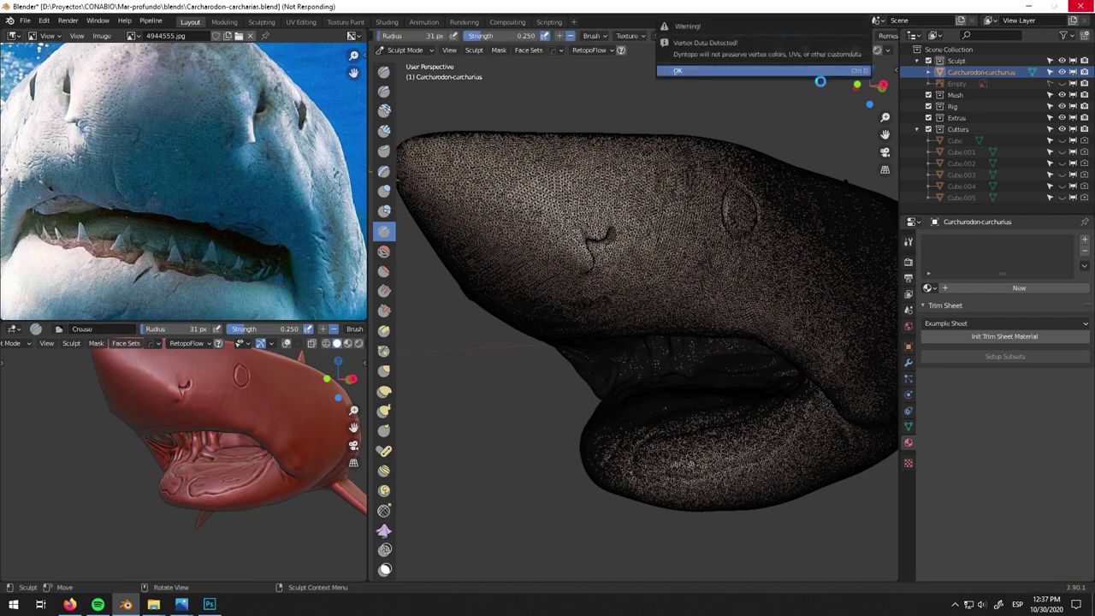
# - Skip ahead a few tracks in the music player
pyautogui.press('XF86AudioNext')
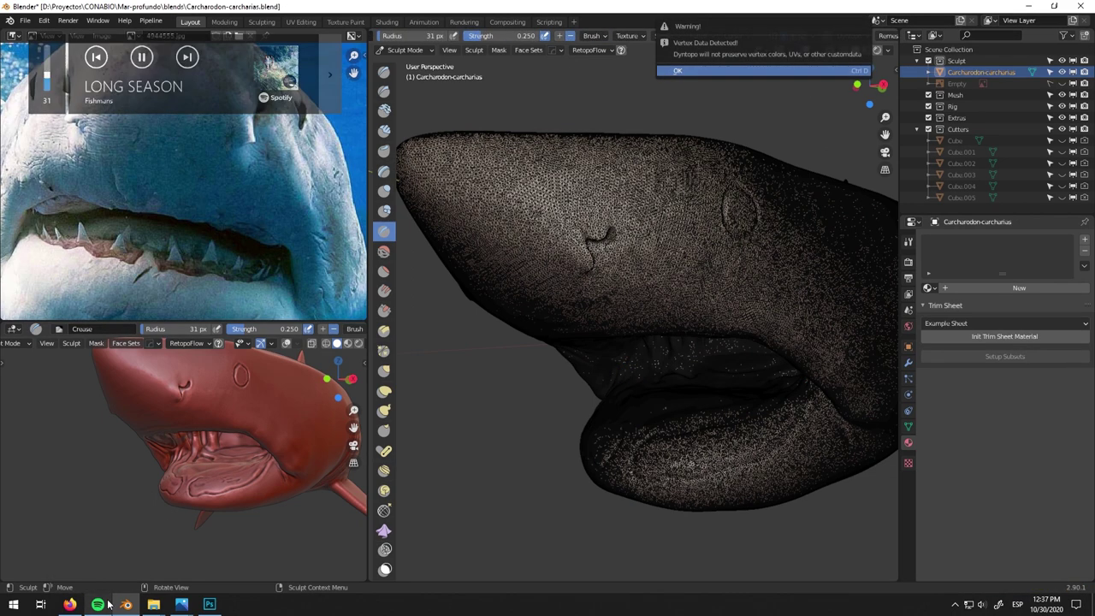
pyautogui.click(97, 604)
pyautogui.click(740, 440)
pyautogui.click(741, 440)
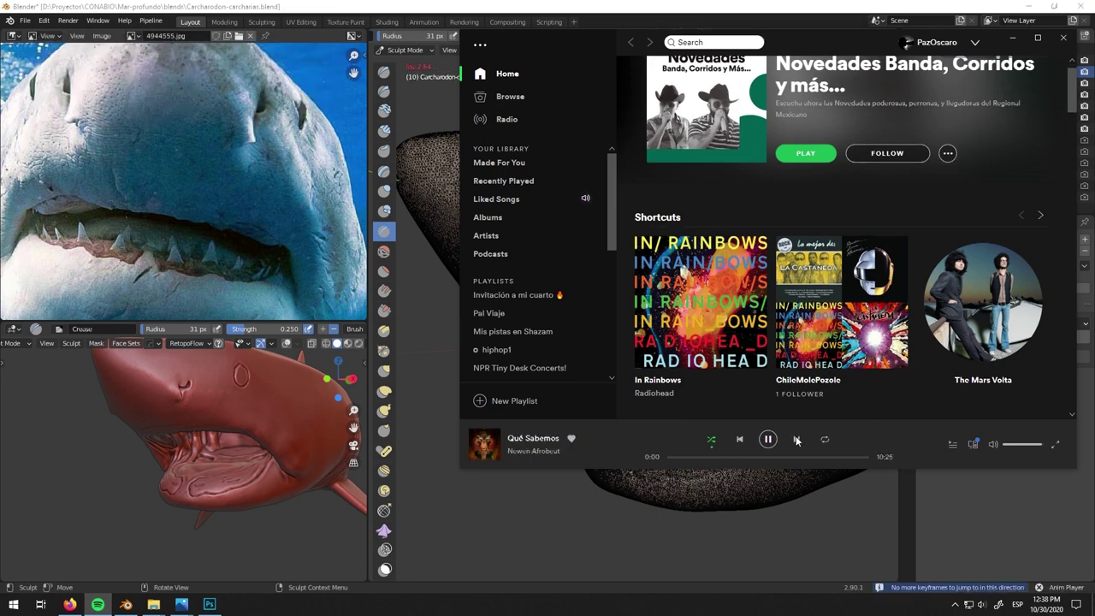
pyautogui.hotkey('alt', 'Tab')
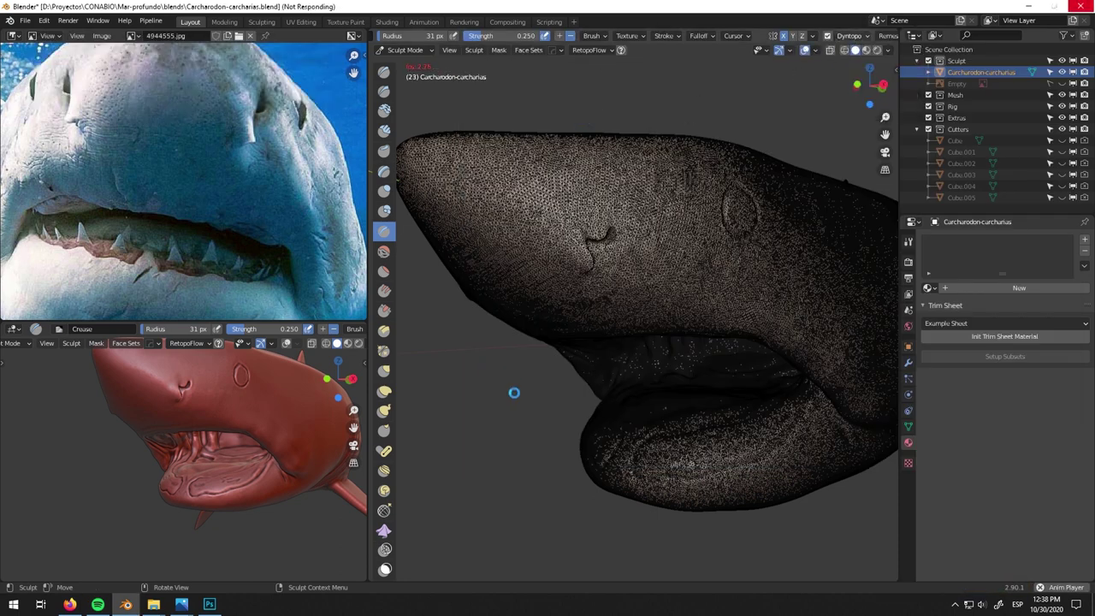
# - Hide the wireframe, flood-fill the mesh at 1.40 constant detail, and paint scattered white dots in Photoshop
pyautogui.scroll(-5, 505, 389)
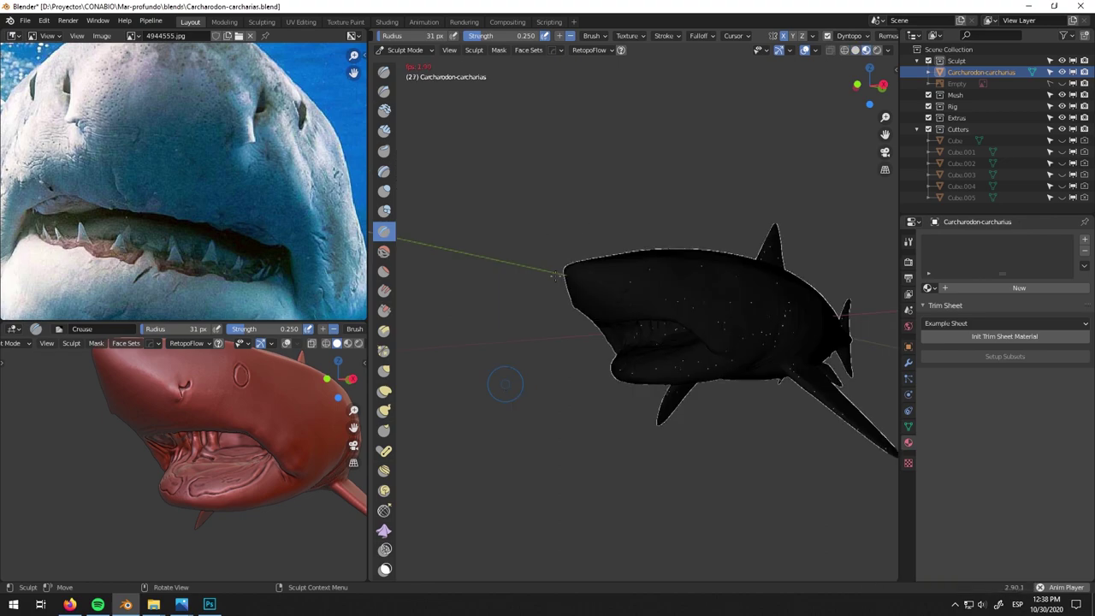
pyautogui.click(856, 52)
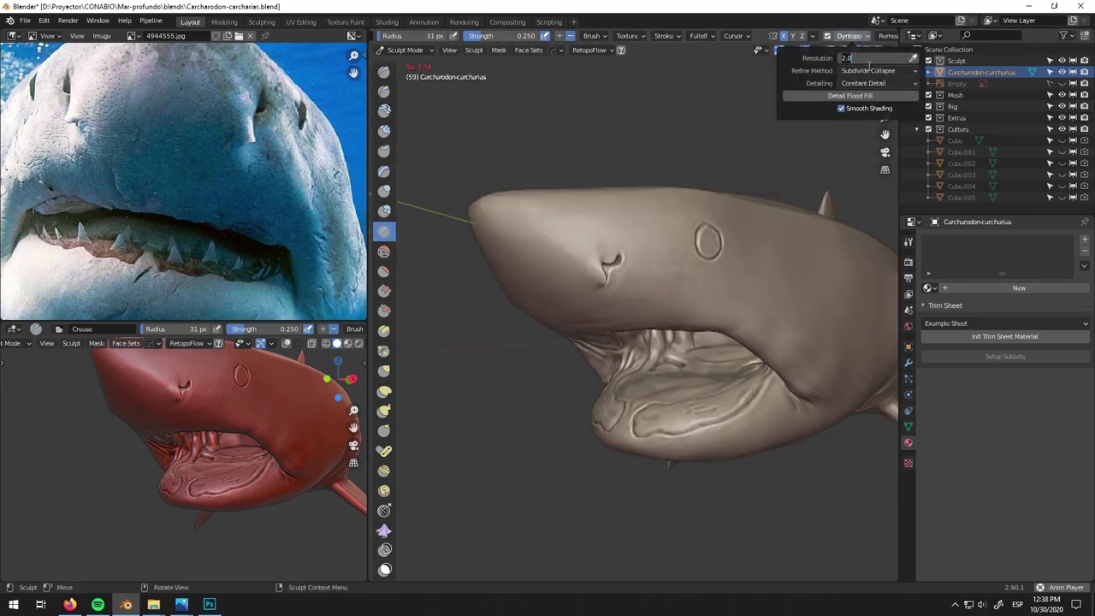
pyautogui.click(869, 95)
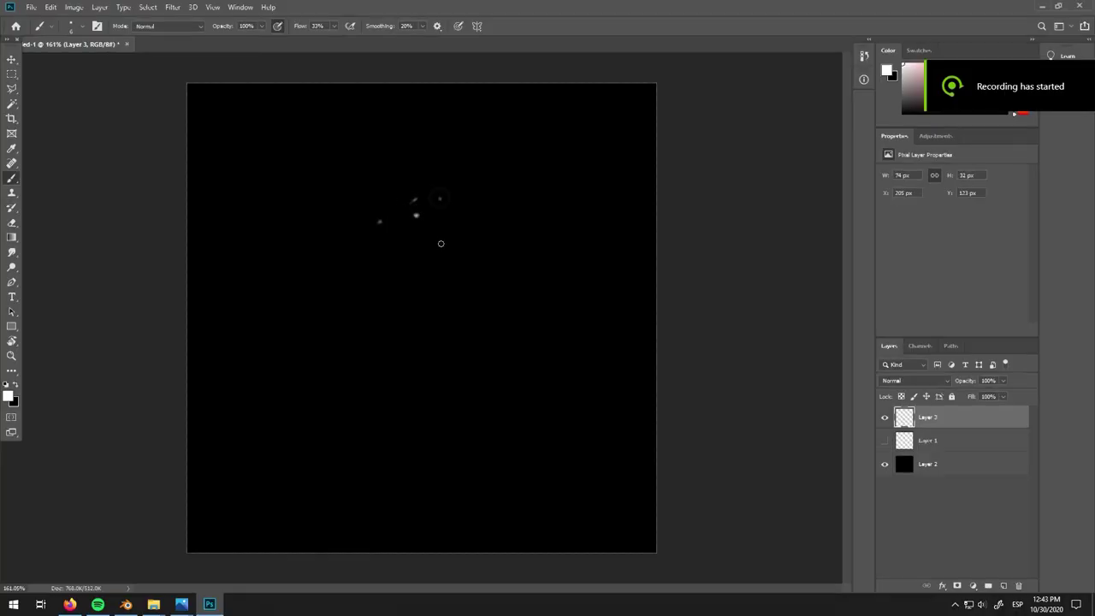
pyautogui.moveTo(440, 243); pyautogui.dragTo(411, 243)
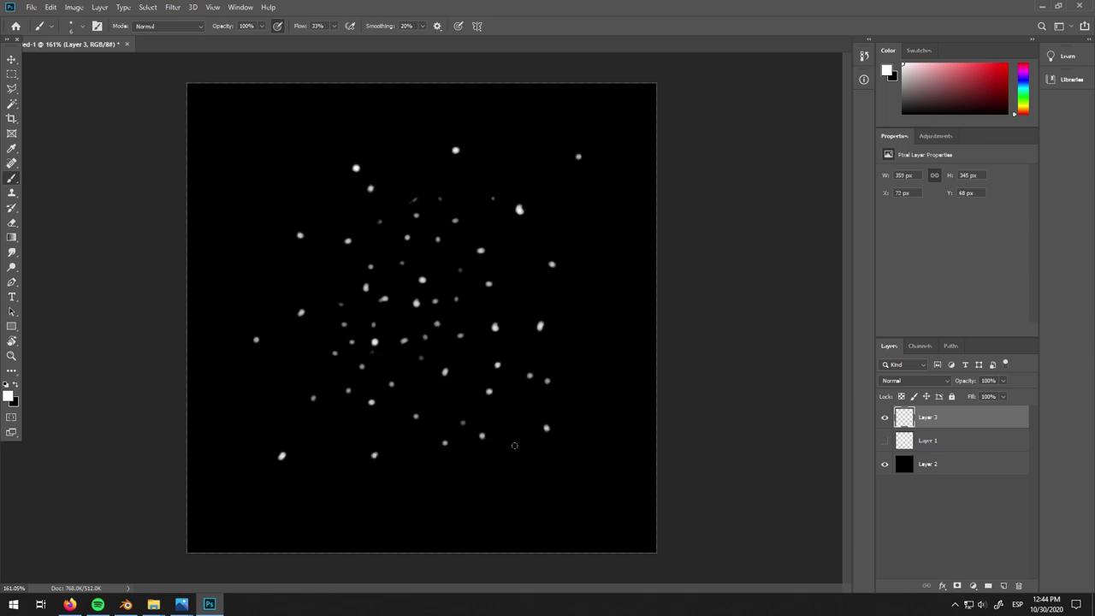
# - Save the dots image as a PNG named 'fes' and return to Blender
pyautogui.hotkey('shift', 'ctrl', 's')
pyautogui.click(470, 306)
pyautogui.click(282, 440)
pyautogui.write('fes')
pyautogui.press('Return')
pyautogui.hotkey('alt', 'Tab')
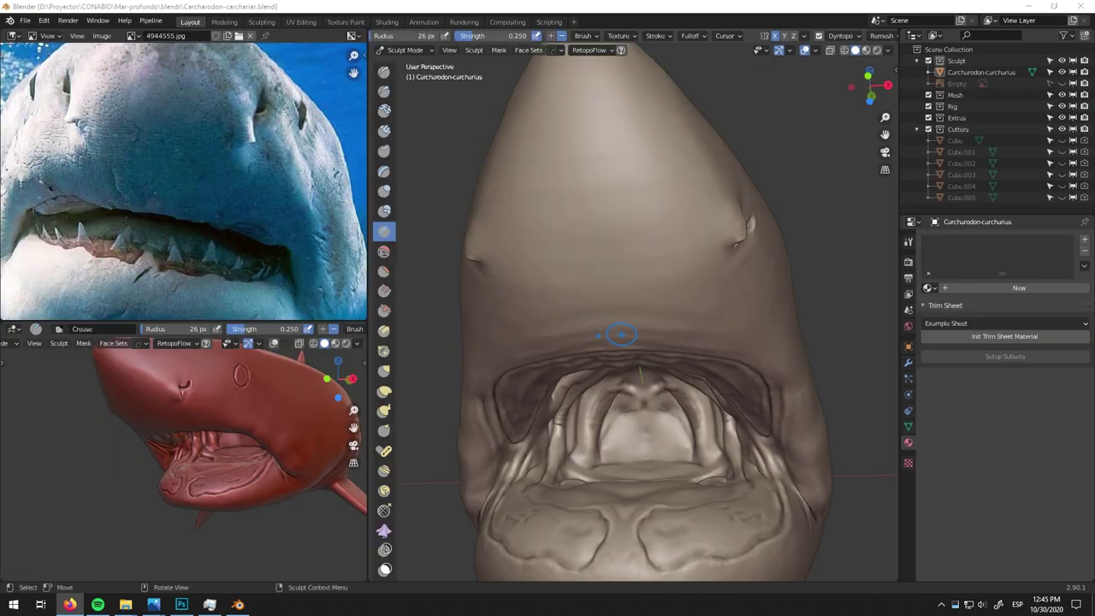
# - Flood-fill the shark mesh with constant detail at resolution 0.65
pyautogui.moveTo(622, 334); pyautogui.dragTo(664, 141, button='middle')
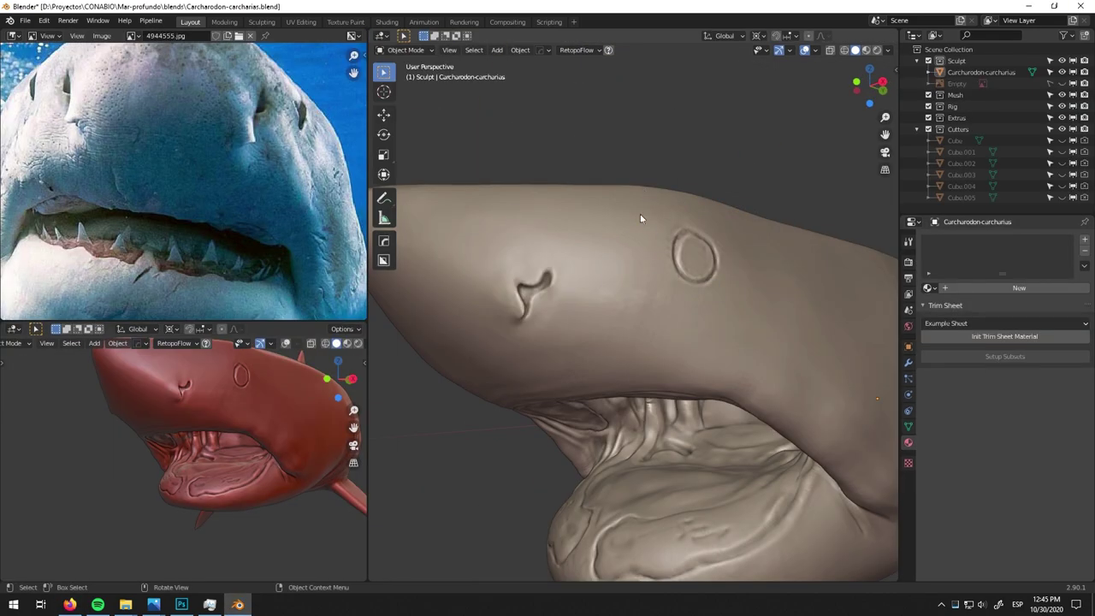
pyautogui.scroll(-5, 684, 35)
pyautogui.click(798, 35)
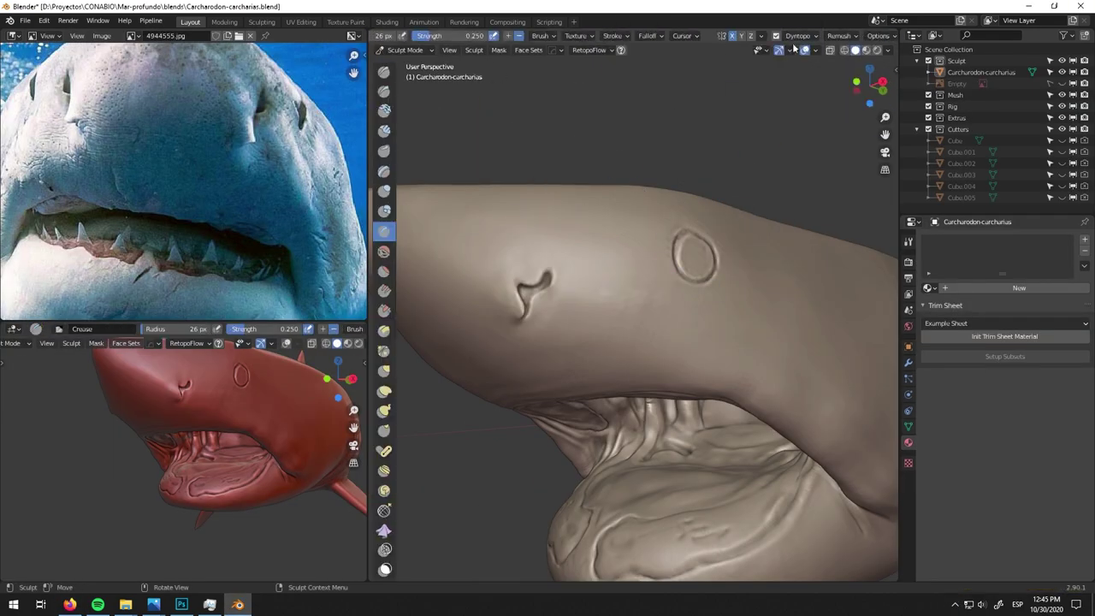
pyautogui.doubleClick(824, 58)
pyautogui.click(816, 97)
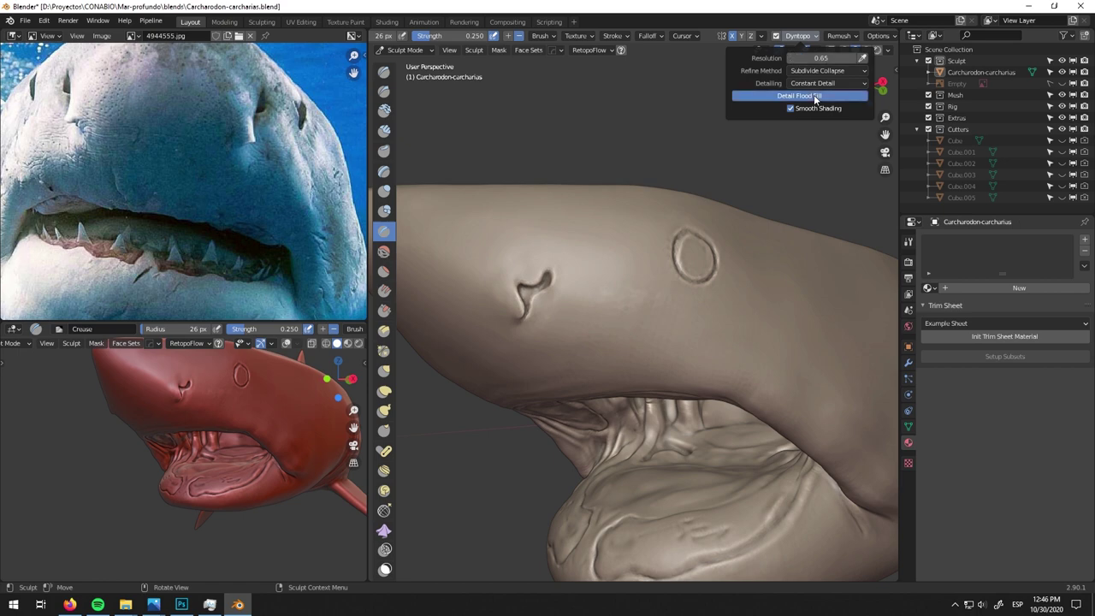
# - Add a Multires modifier to the shark and turn off dynamic topology
pyautogui.click(908, 363)
pyautogui.click(942, 238)
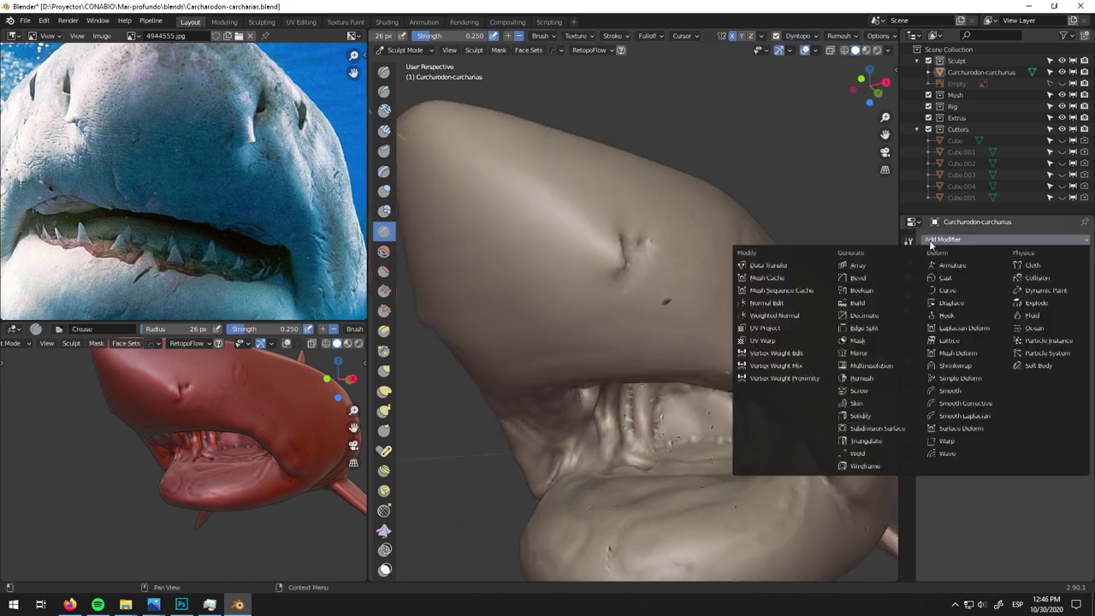
pyautogui.click(806, 337)
pyautogui.click(776, 35)
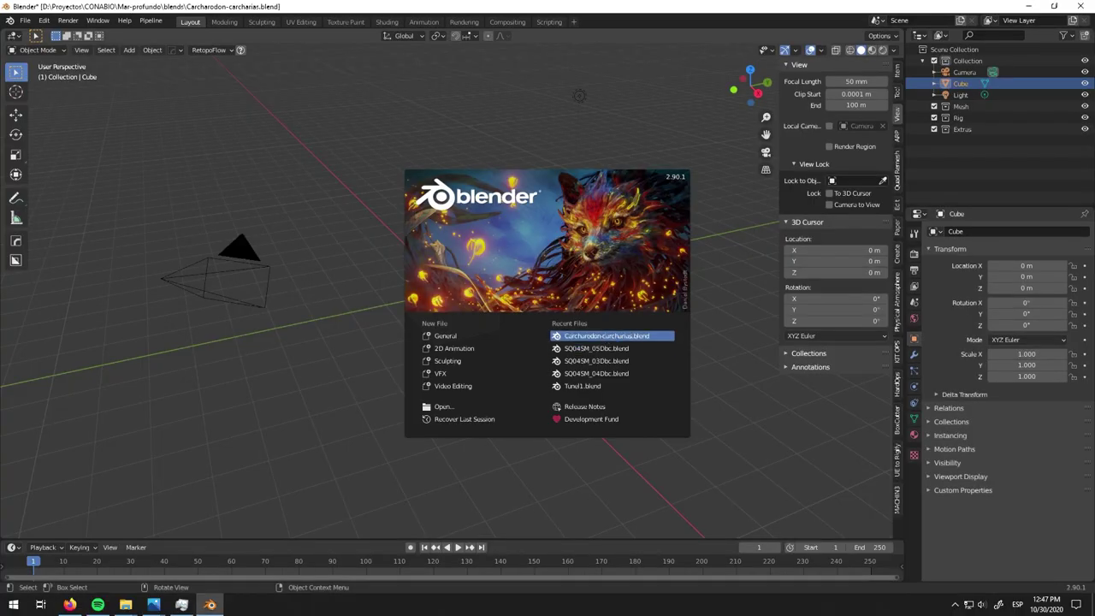
# - Reopen Carcharodon-carcharias.blend and turn off dynamic topology
pyautogui.click(603, 335)
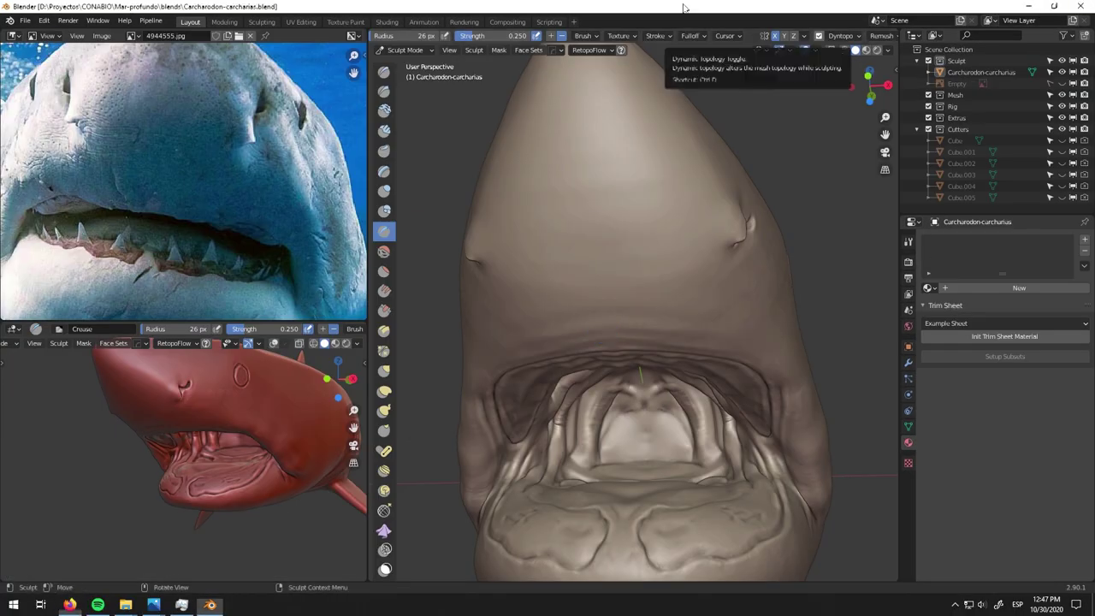
pyautogui.moveTo(676, 282); pyautogui.dragTo(589, 297, button='middle')
pyautogui.hotkey('ctrl', 'd')
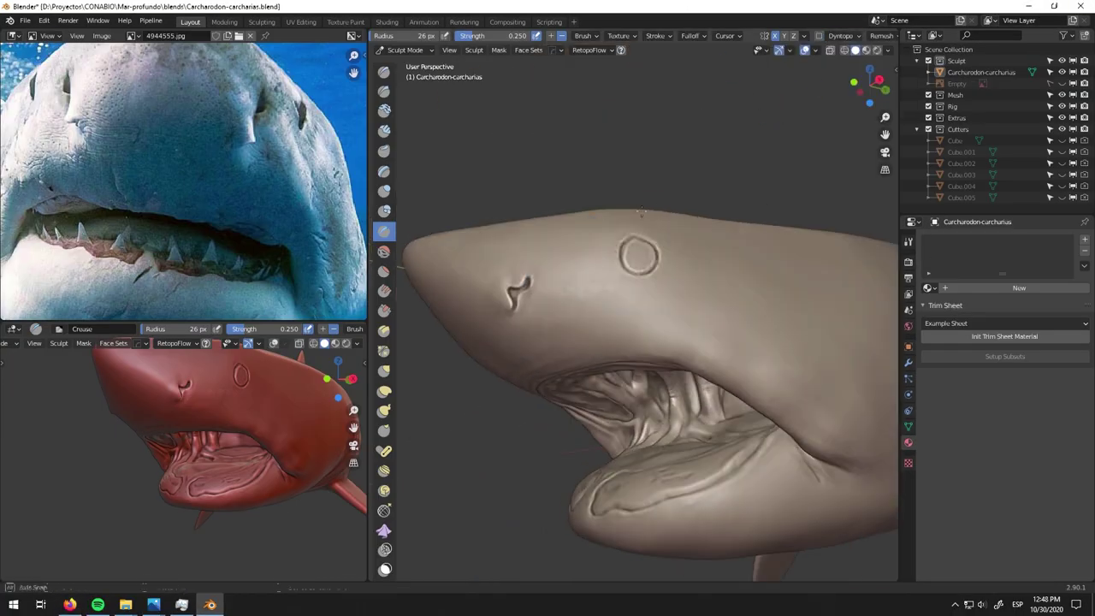
pyautogui.moveTo(590, 231); pyautogui.dragTo(457, 176, button='middle')
pyautogui.press('n')
# - Create a new brush texture and load skin_scratches01.png into it
pyautogui.click(970, 74)
pyautogui.click(892, 92)
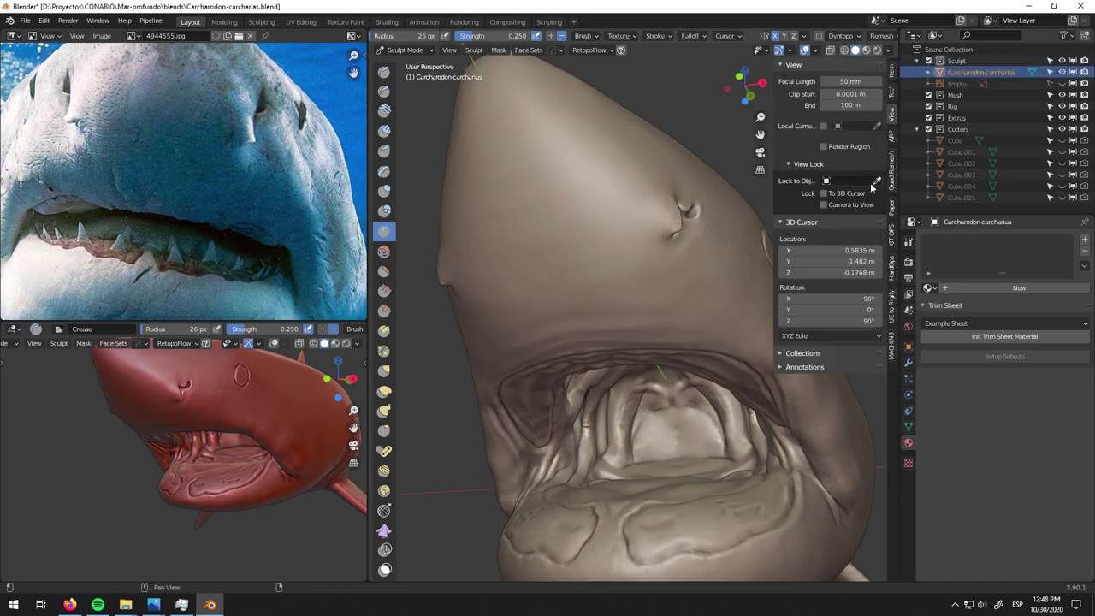
pyautogui.scroll(-3, 830, 343)
pyautogui.press('F3')
pyautogui.click(835, 436)
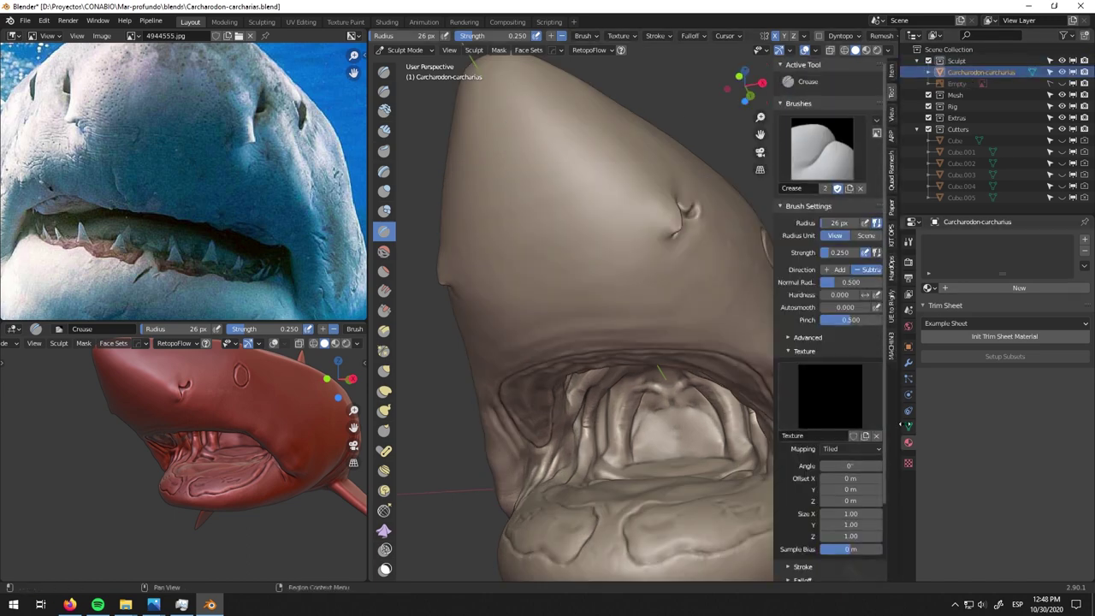
pyautogui.click(1057, 435)
pyautogui.click(229, 392)
pyautogui.doubleClick(374, 294)
pyautogui.click(460, 206)
pyautogui.click(792, 485)
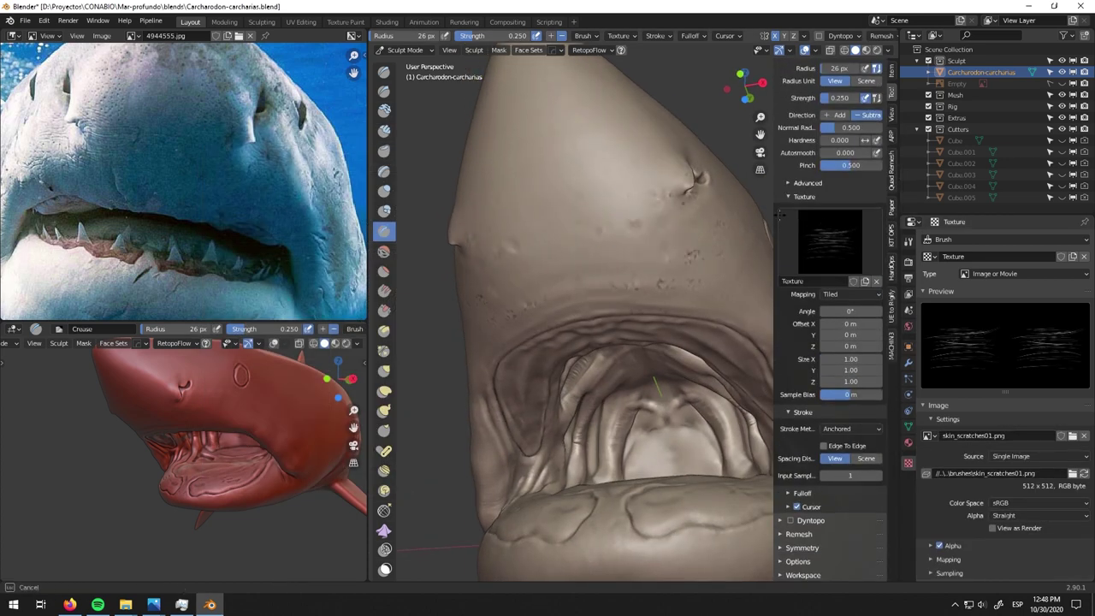
# - Set the stroke method to Anchored with a 125 px radius and stamp a test scratch on the head
pyautogui.click(847, 294)
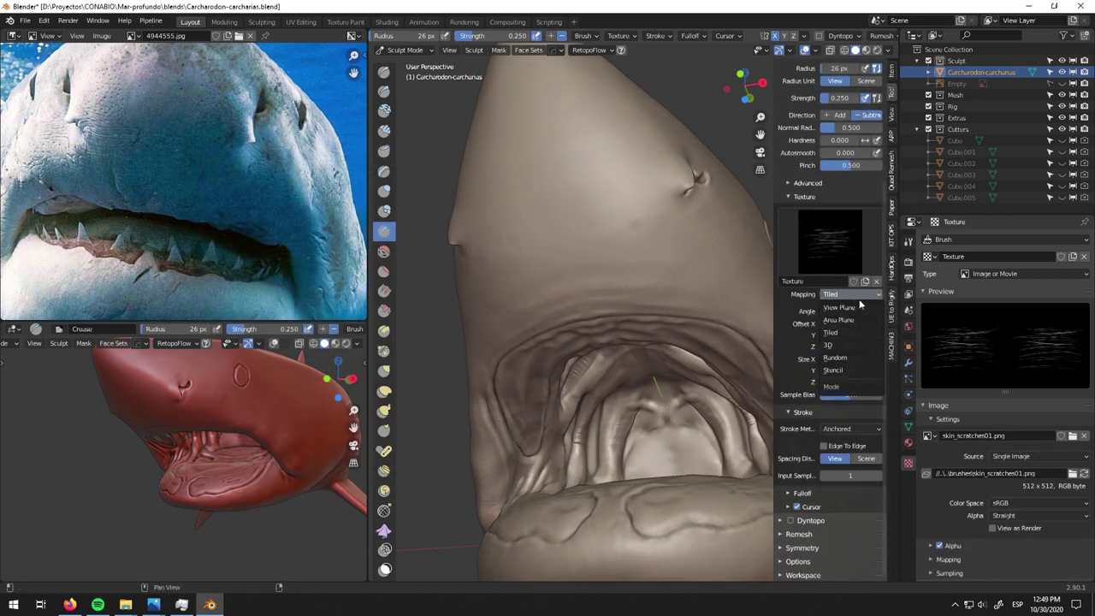
pyautogui.click(835, 428)
pyautogui.click(831, 467)
pyautogui.press('f')
pyautogui.click(692, 274)
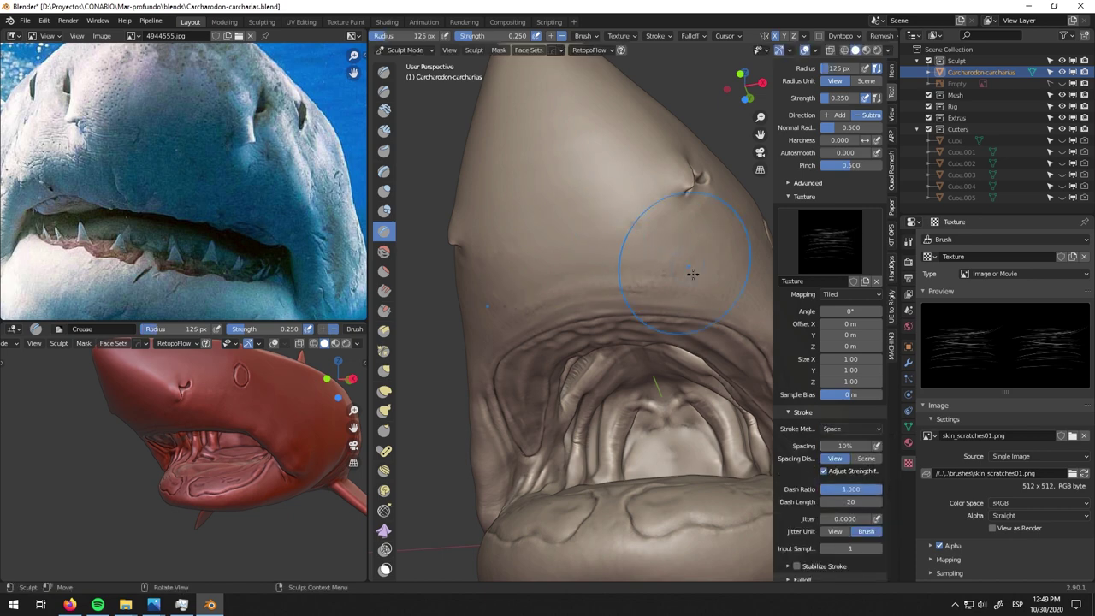
pyautogui.scroll(3, 630, 227)
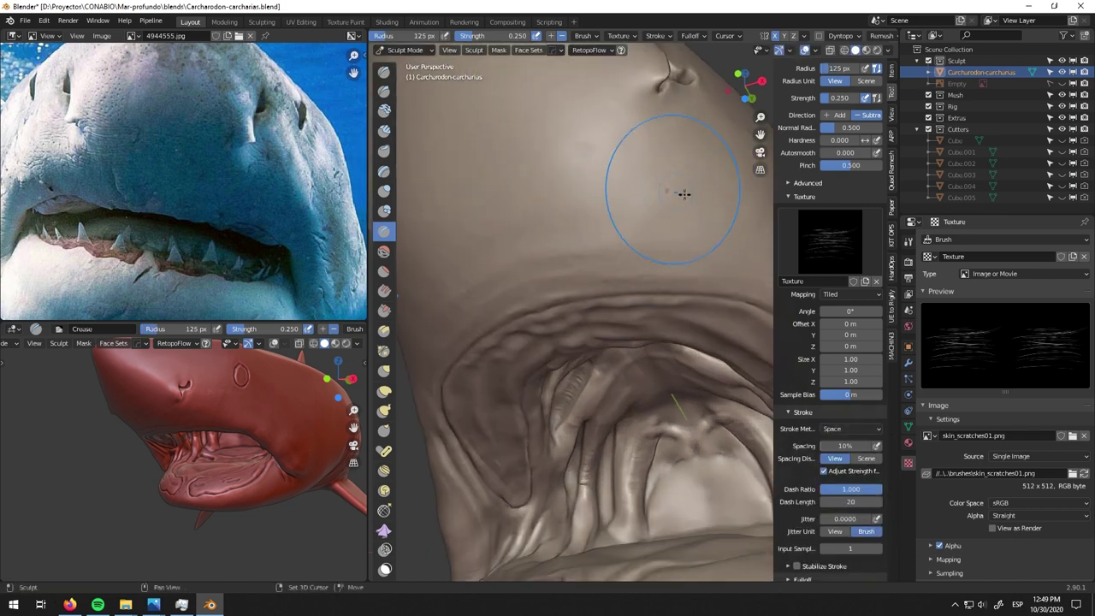
pyautogui.click(850, 429)
pyautogui.click(827, 493)
pyautogui.click(832, 294)
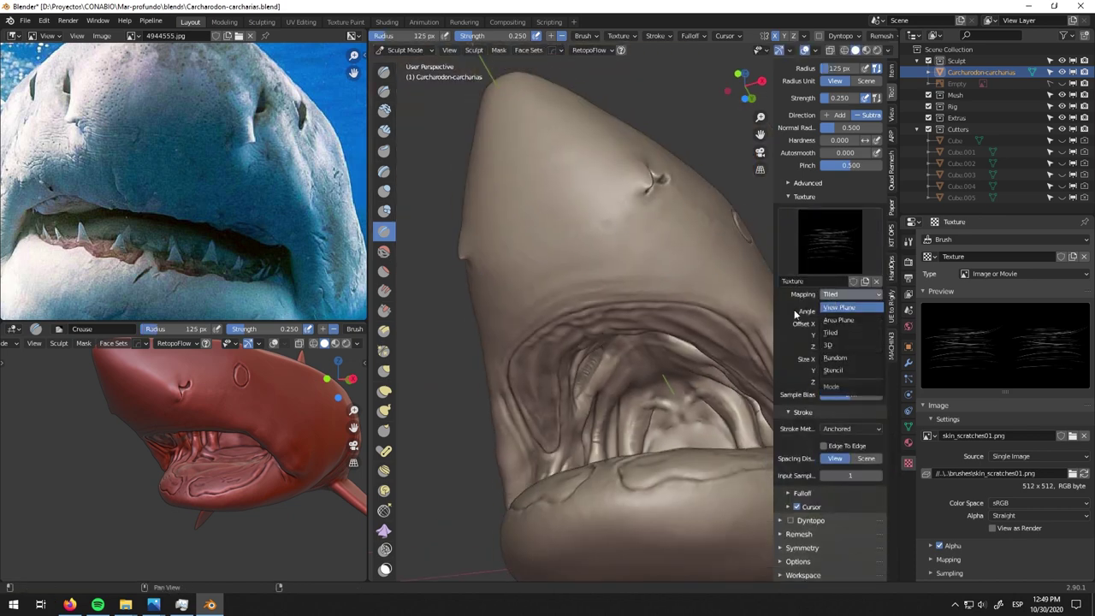
pyautogui.moveTo(586, 220); pyautogui.dragTo(689, 237)
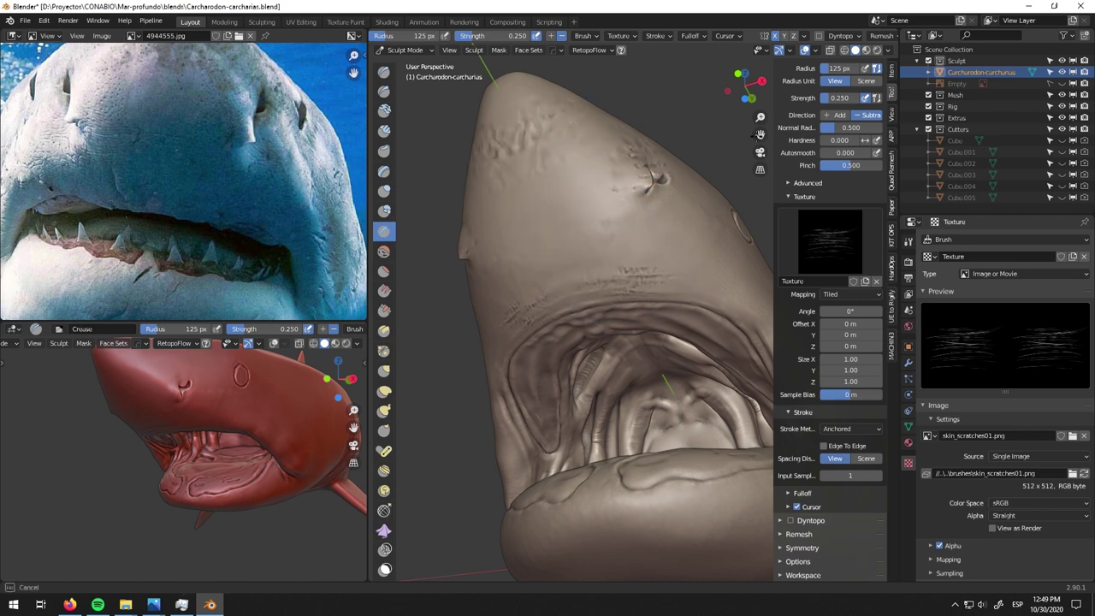
pyautogui.click(384, 71)
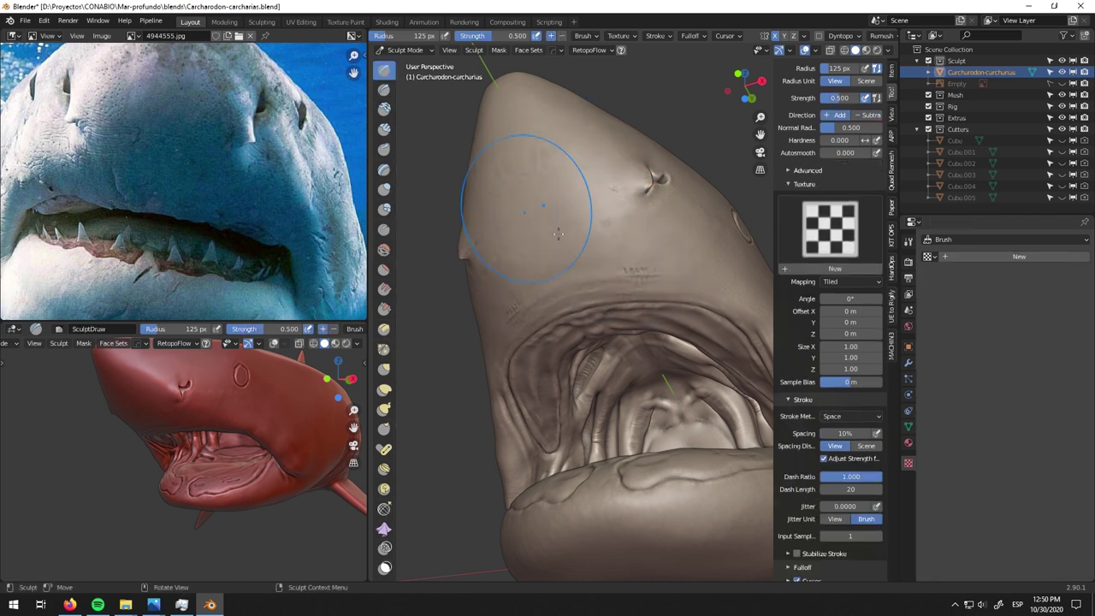
# - Give the Draw brush the skin_scratches01 texture, Anchored stroke, View Plane mapping and 44 px radius, then stamp scratches
pyautogui.scroll(3, 598, 256)
pyautogui.press('f')
pyautogui.click(599, 162)
pyautogui.click(830, 227)
pyautogui.click(533, 289)
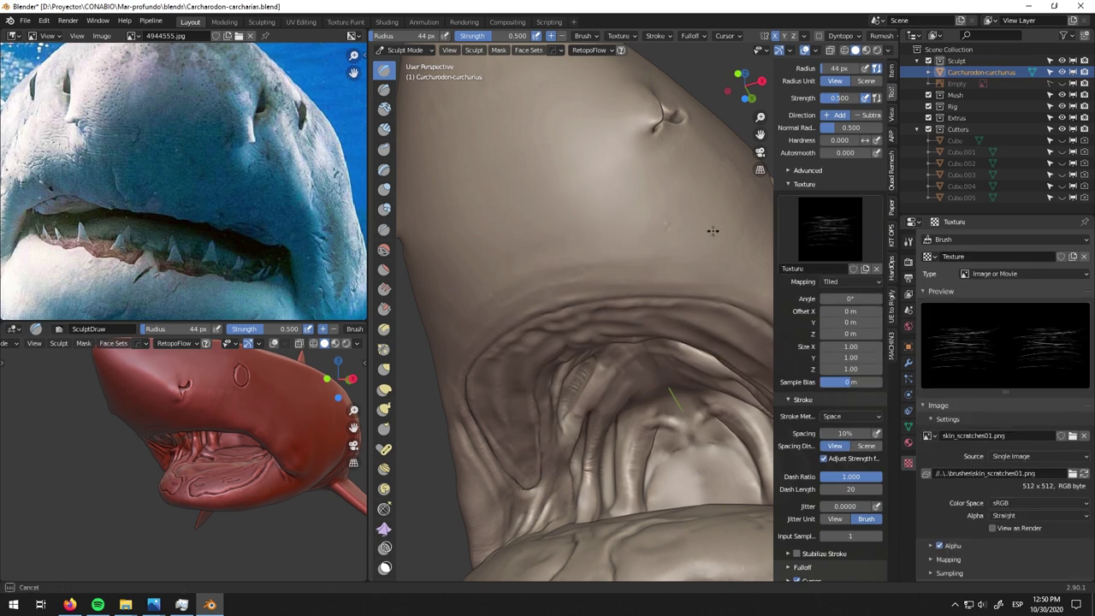
pyautogui.click(851, 416)
pyautogui.click(847, 492)
pyautogui.click(851, 294)
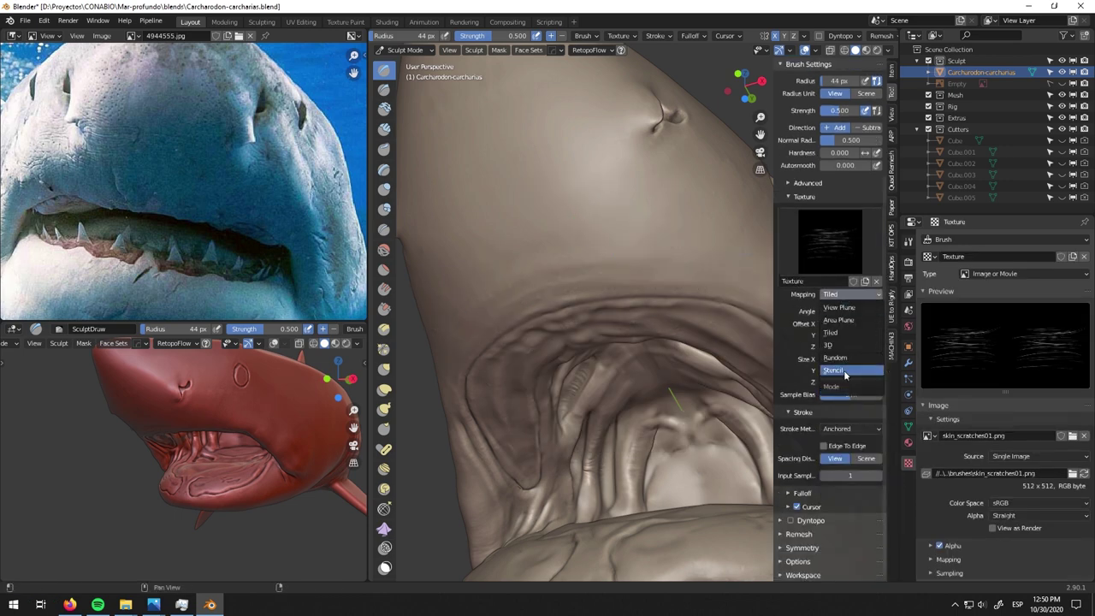
pyautogui.click(838, 307)
pyautogui.moveTo(650, 243); pyautogui.dragTo(676, 167)
# - Undo the scratch strokes and return to the Crease brush at 11 px
pyautogui.hotkey('ctrl', 'z')
pyautogui.hotkey('ctrl', 'z')
pyautogui.hotkey('shift', 'c')
pyautogui.press('n')
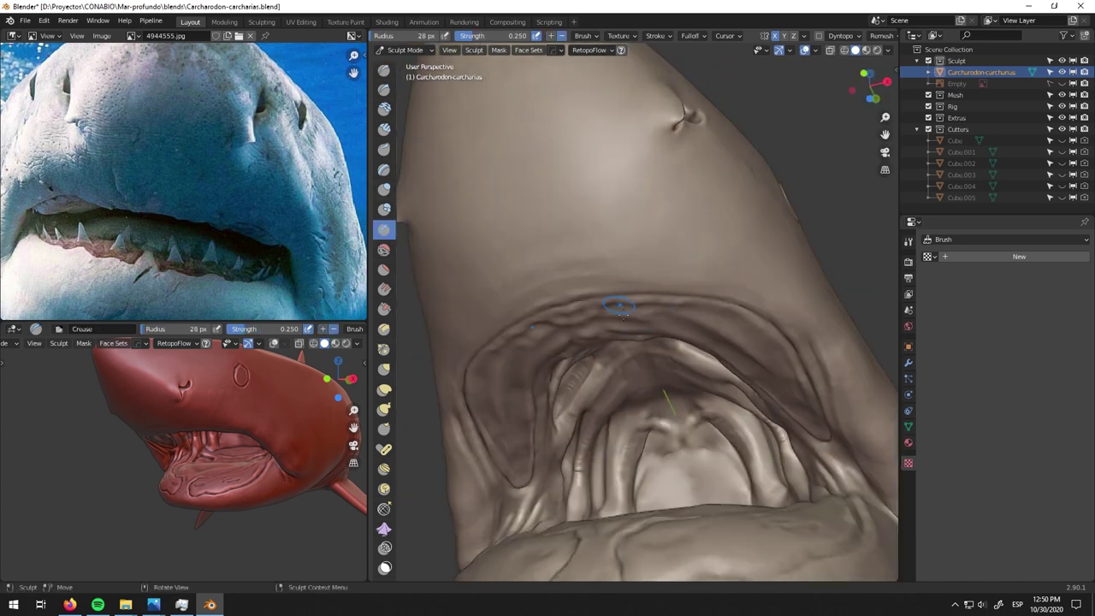
pyautogui.scroll(2, 631, 282)
pyautogui.press('n')
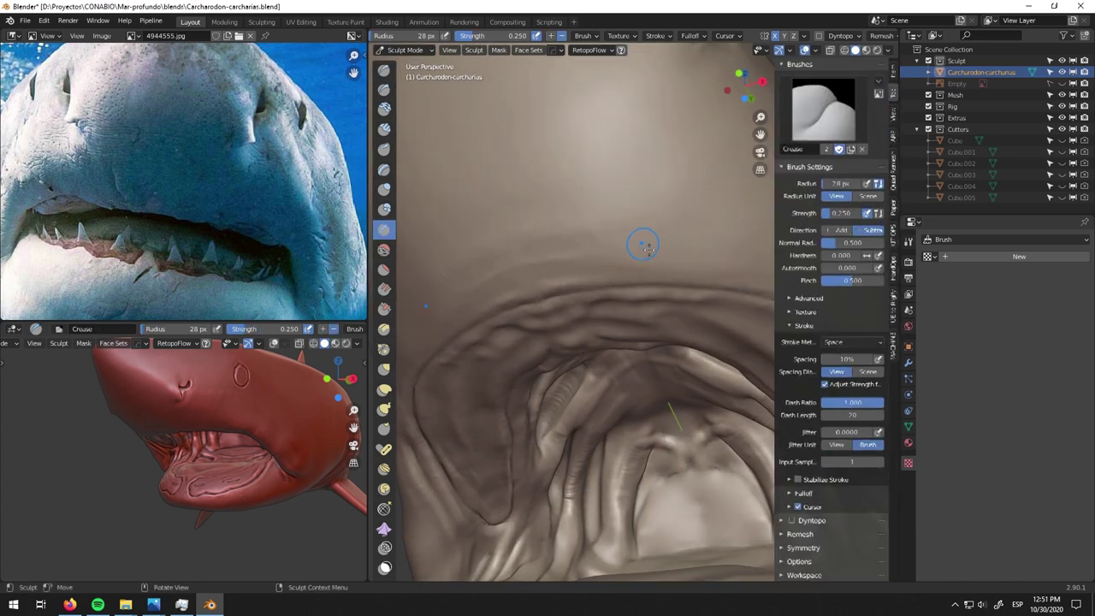
pyautogui.press('n')
pyautogui.press('f')
pyautogui.click(542, 260)
# - Set the Crease brush to 34 px around the mouth, then switch to the Grab brush
pyautogui.moveTo(622, 189); pyautogui.dragTo(655, 237, button='middle')
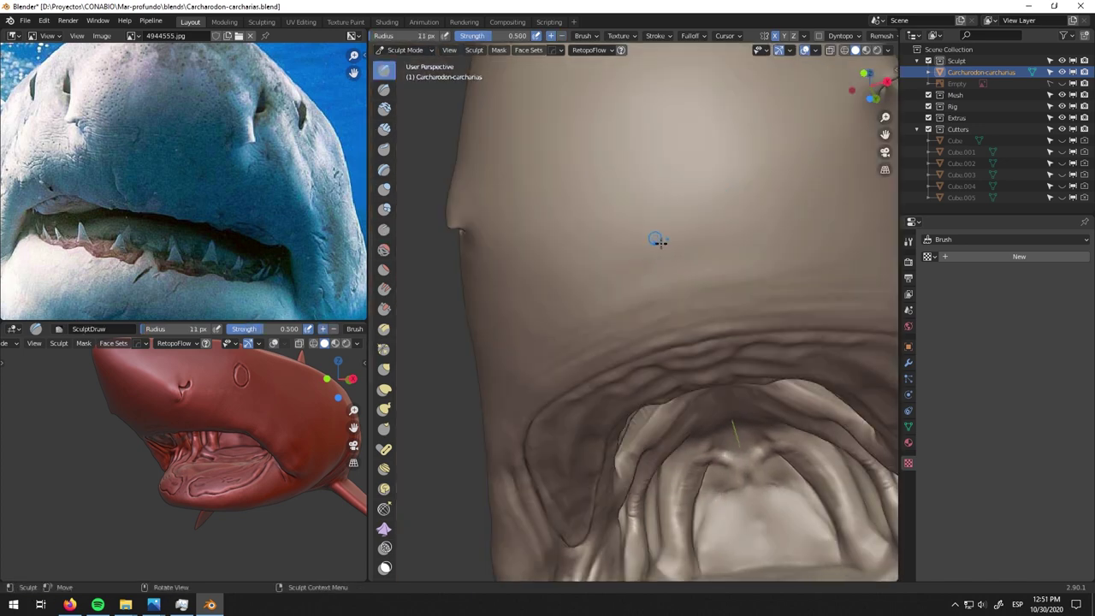
pyautogui.moveTo(731, 286)
pyautogui.mouseDown(button='middle')
pyautogui.moveTo(655, 185)
pyautogui.moveTo(684, 276)
pyautogui.moveTo(638, 237)
pyautogui.moveTo(758, 122)
pyautogui.moveTo(699, 336)
pyautogui.mouseUp(button='middle')
pyautogui.press('f')
pyautogui.click(638, 237)
pyautogui.press('g')
pyautogui.press('KP_1')
# - Try the Inflate/Deflate and Flatten/Contrast brushes, settling back on Crease
pyautogui.scroll(2, 700, 335)
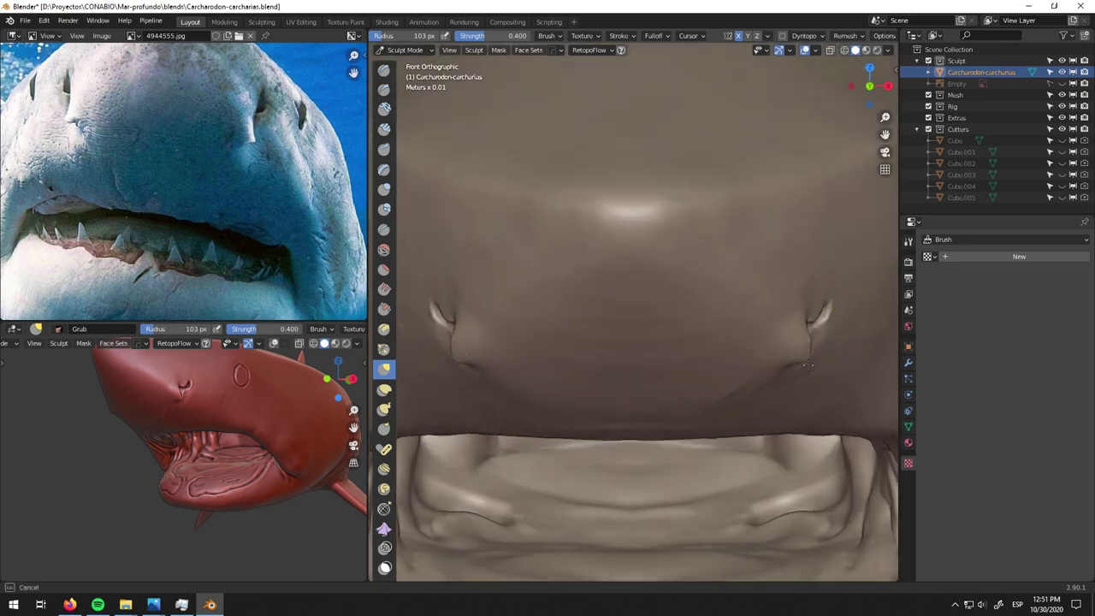
pyautogui.moveTo(748, 191)
pyautogui.mouseDown(button='middle')
pyautogui.moveTo(631, 261)
pyautogui.moveTo(768, 280)
pyautogui.mouseUp(button='middle')
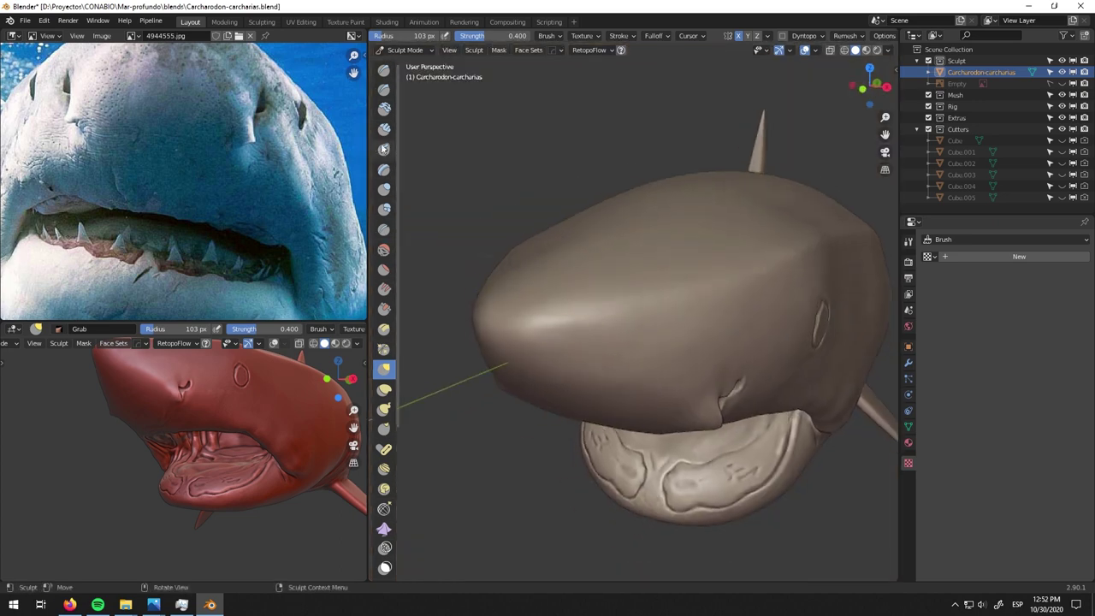
pyautogui.press('i')
pyautogui.hotkey('shift', 't')
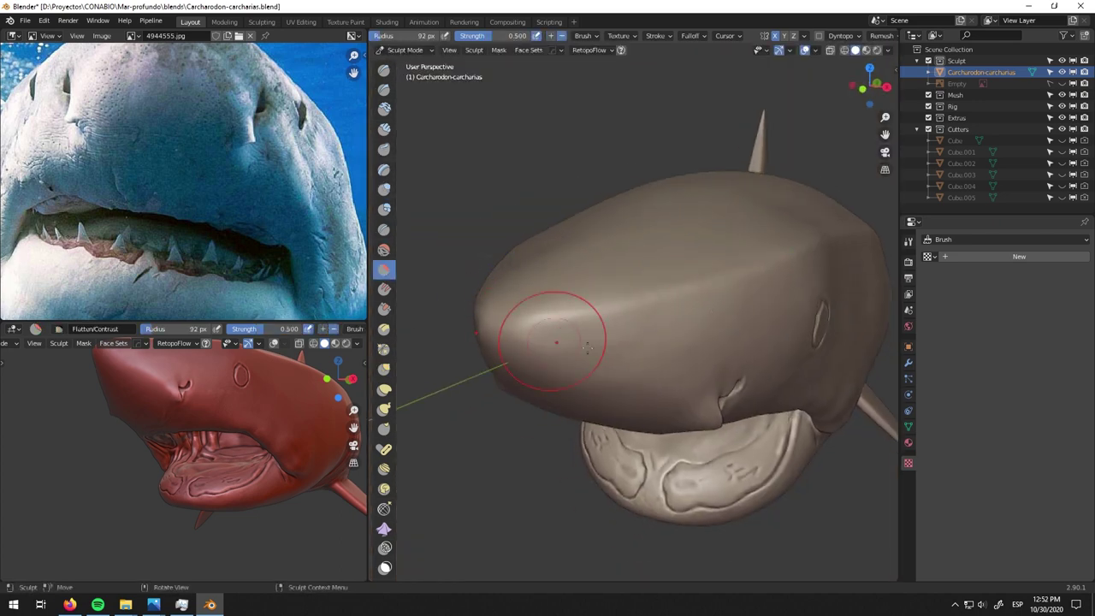
pyautogui.press('i')
pyautogui.scroll(3, 586, 313)
pyautogui.hotkey('shift', 'c')
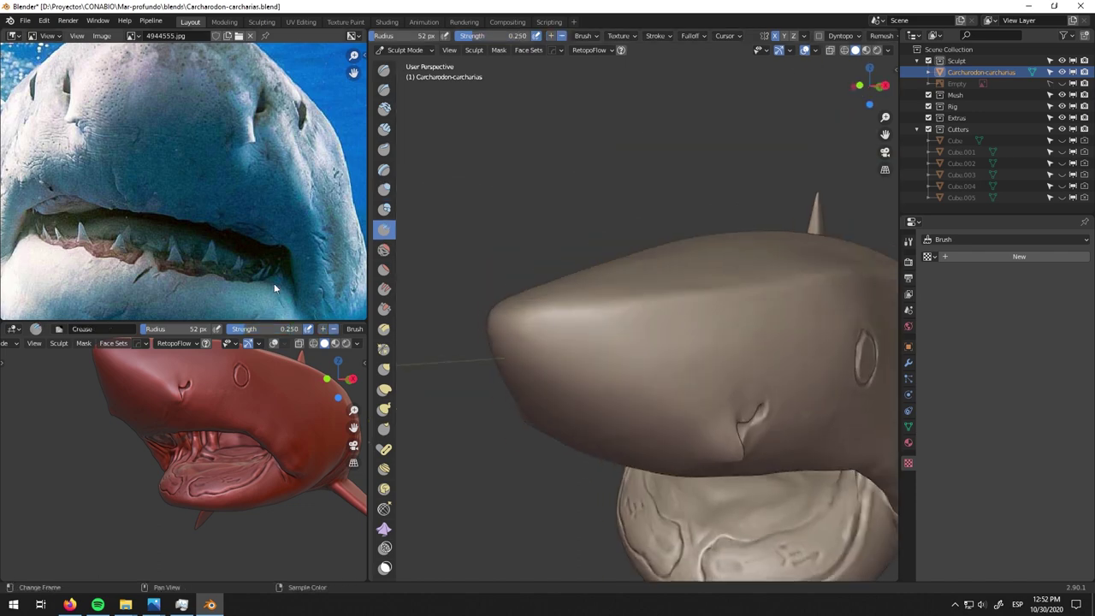
# - Face the open mouth and turn on dynamic topology
pyautogui.moveTo(690, 247)
pyautogui.mouseDown(button='middle')
pyautogui.moveTo(696, 313)
pyautogui.moveTo(459, 266)
pyautogui.mouseUp(button='middle')
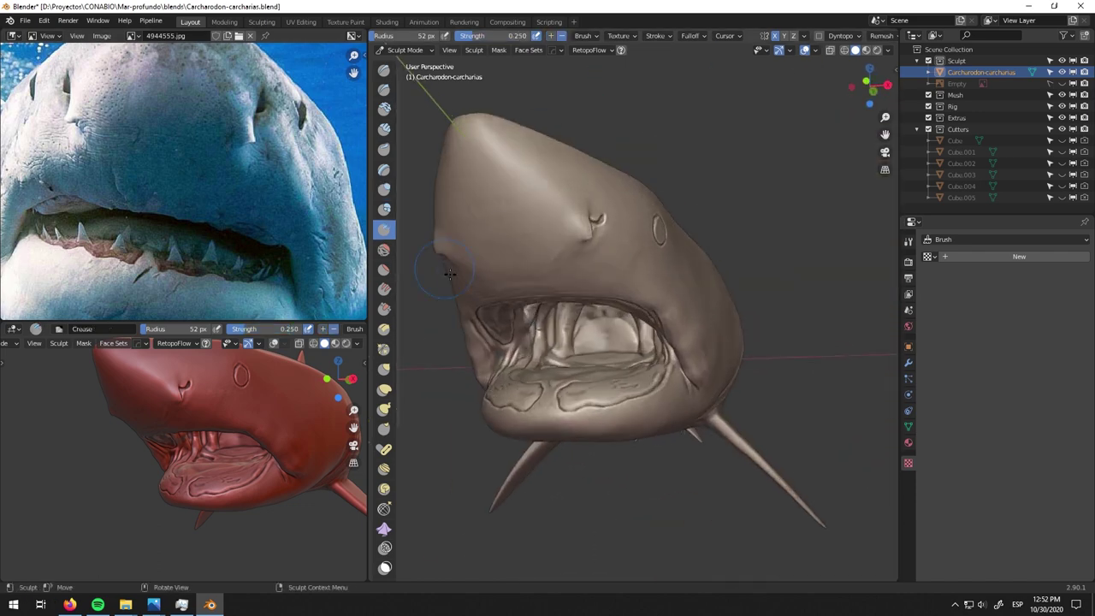
pyautogui.moveTo(449, 273); pyautogui.dragTo(498, 222, button='middle')
pyautogui.scroll(5, 604, 249)
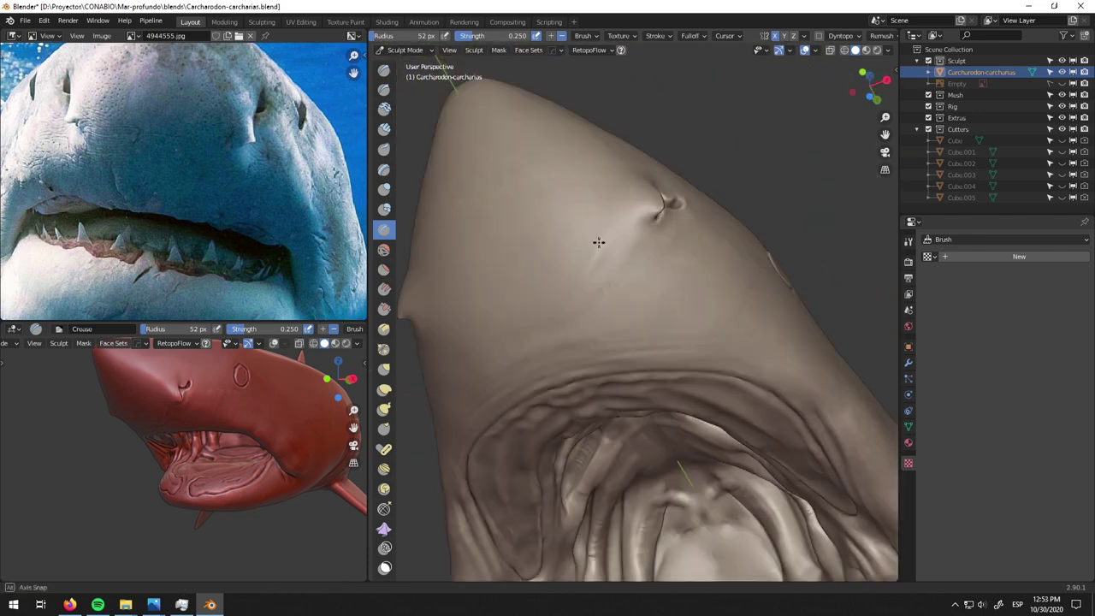
pyautogui.hotkey('ctrl', 'd')
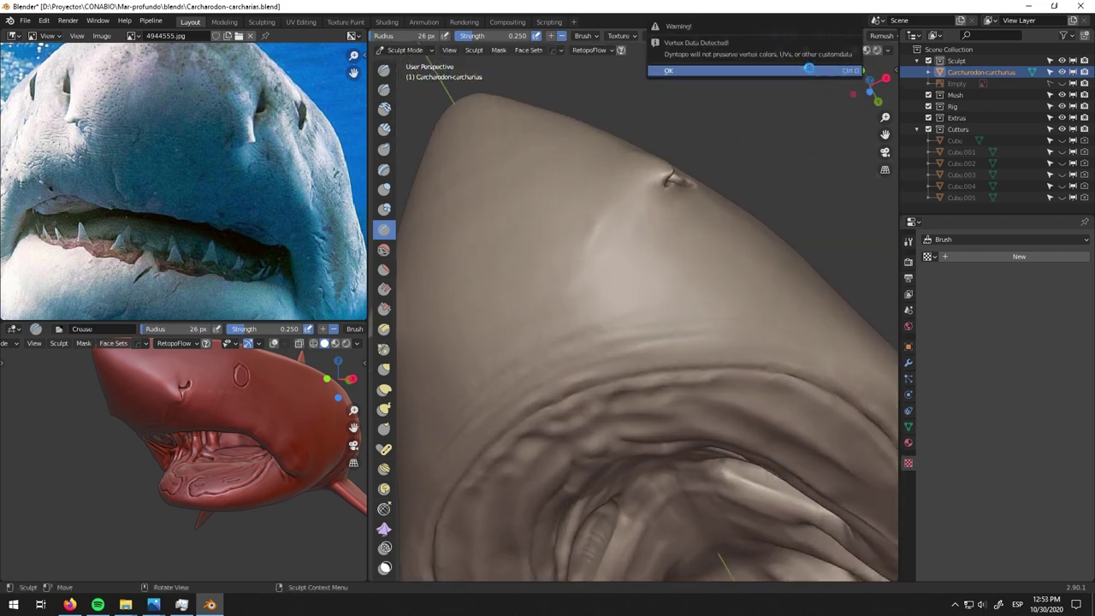
# - Confirm dynamic topology and sample the detail size from the mesh
pyautogui.click(809, 67)
pyautogui.click(857, 35)
pyautogui.click(855, 107)
pyautogui.click(675, 317)
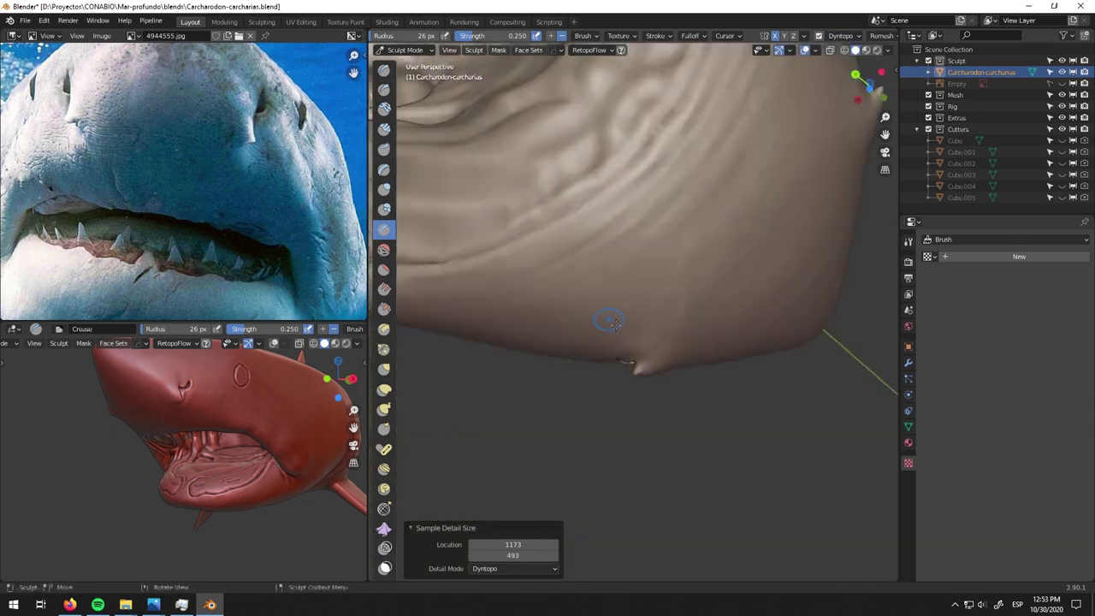
pyautogui.moveTo(647, 292); pyautogui.dragTo(640, 254, button='middle')
pyautogui.scroll(-5, 382, 362)
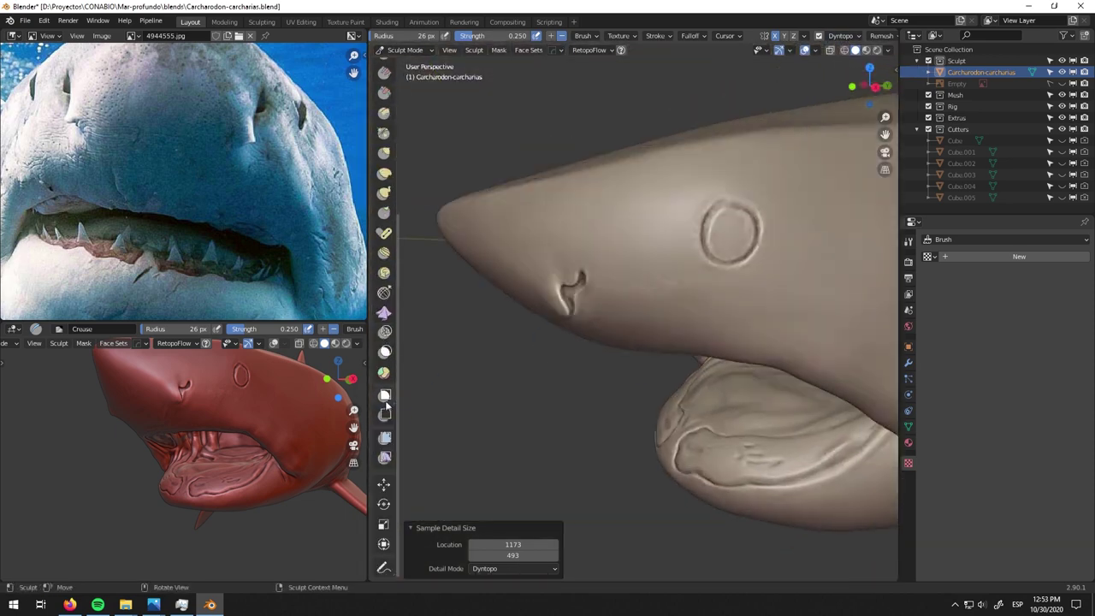
# - Simplify the snout's surface detail with the Simplify brush at 127 px, then disable dynamic topology
pyautogui.click(384, 292)
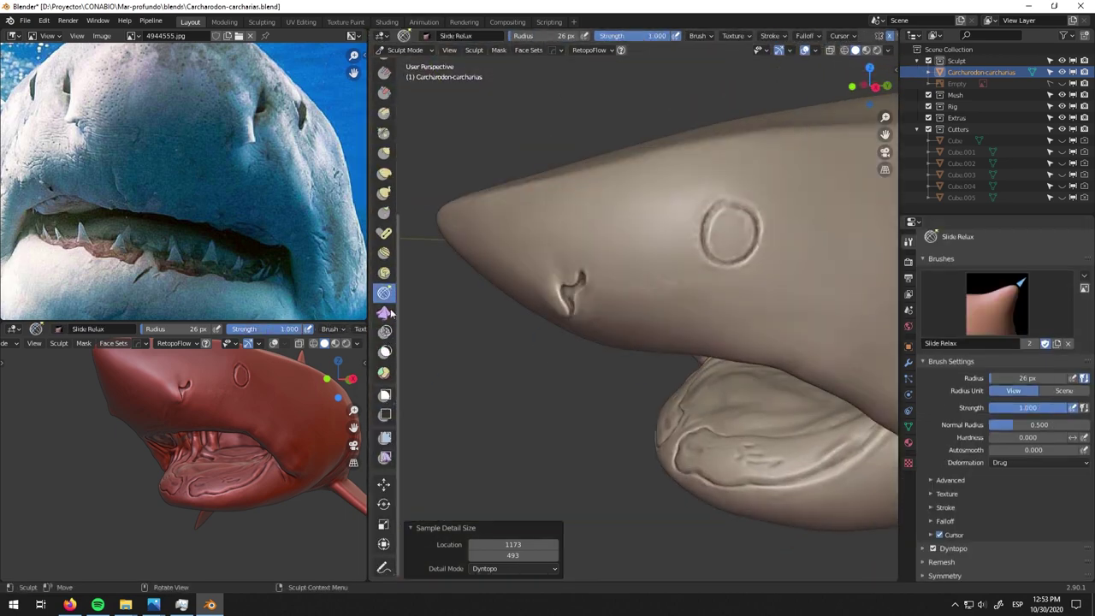
pyautogui.click(384, 331)
pyautogui.click(793, 35)
pyautogui.moveTo(612, 351); pyautogui.dragTo(706, 291, button='middle')
pyautogui.moveTo(610, 202); pyautogui.dragTo(695, 306)
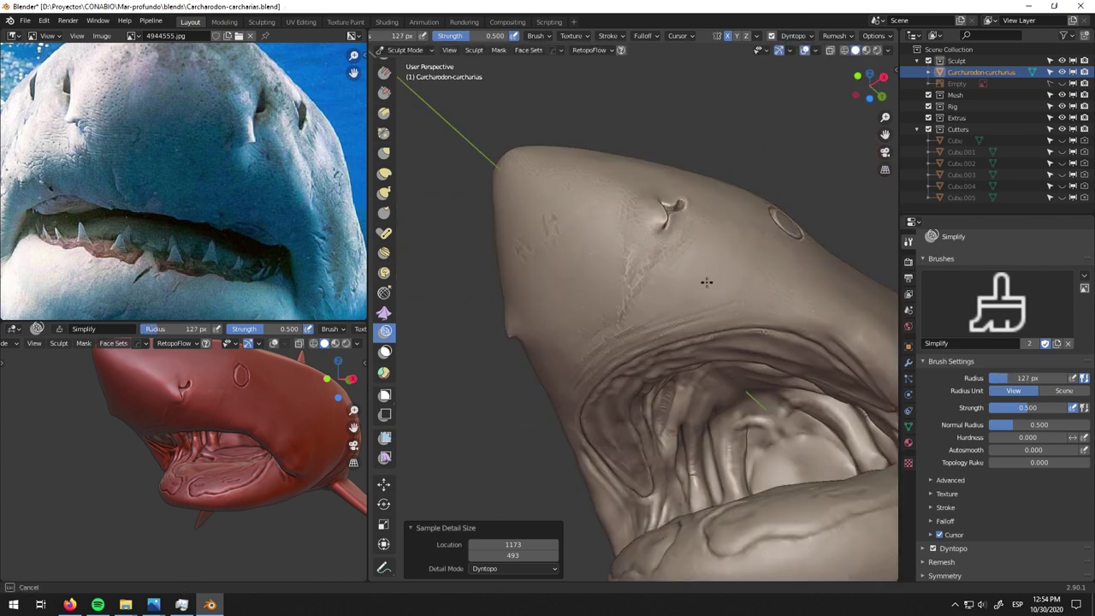
pyautogui.moveTo(749, 253); pyautogui.dragTo(607, 174, button='middle')
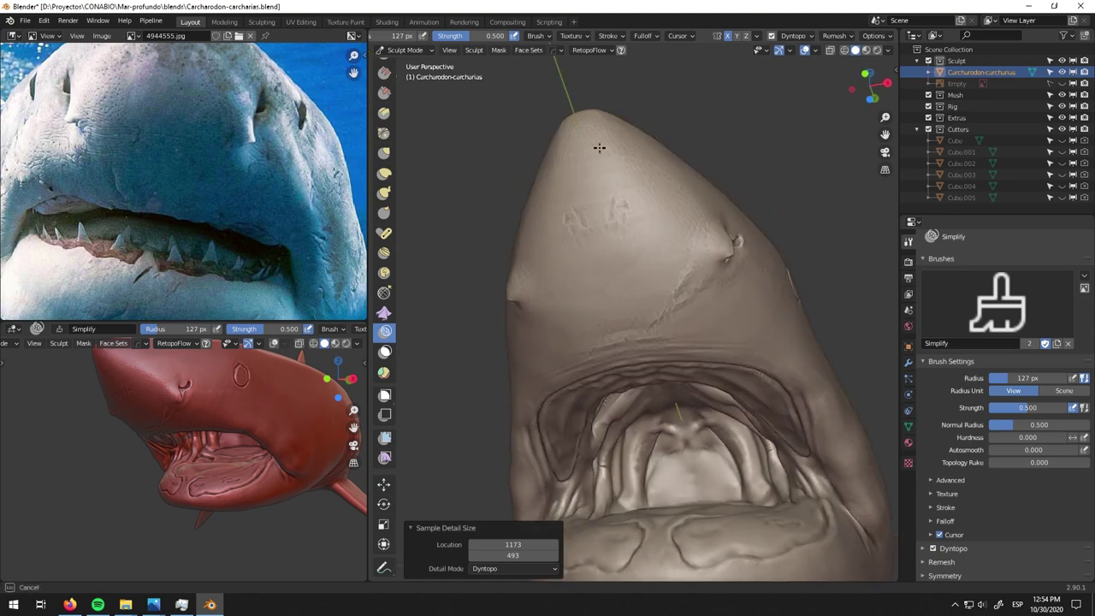
pyautogui.moveTo(719, 282)
pyautogui.mouseDown(button='middle')
pyautogui.moveTo(647, 134)
pyautogui.moveTo(685, 279)
pyautogui.mouseUp(button='middle')
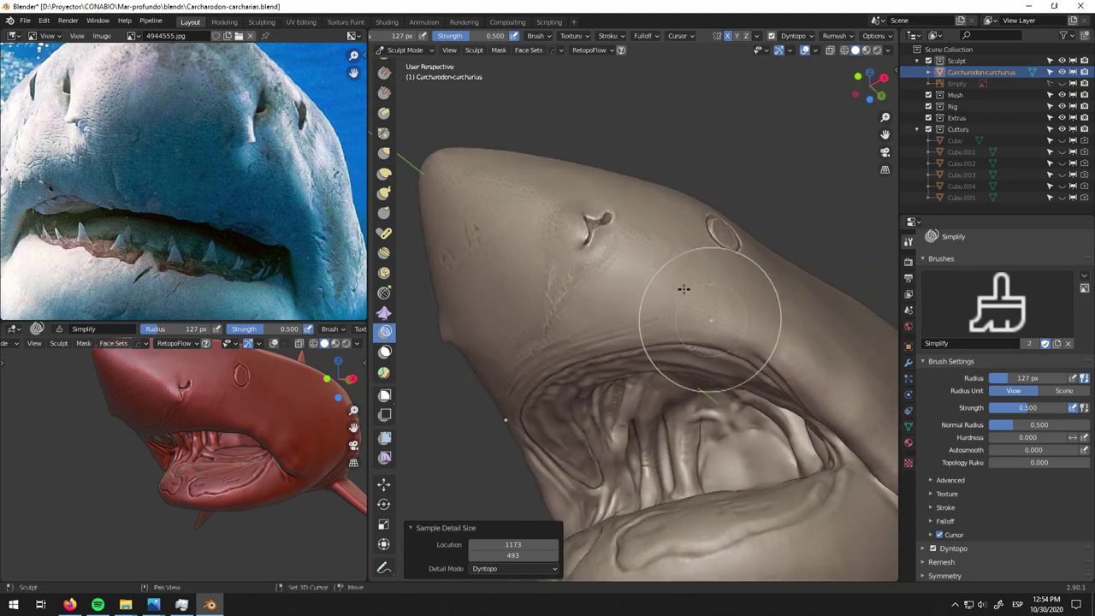
pyautogui.hotkey('ctrl', 'd')
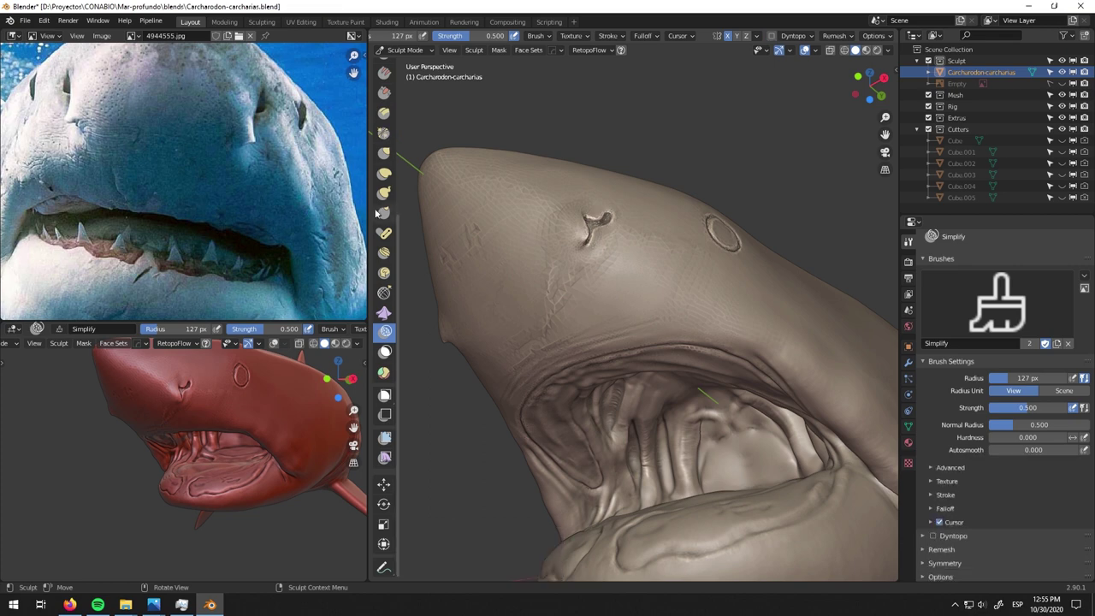
# - Smooth the rough groove along the eye ring with the Crease brush at about 49 px
pyautogui.scroll(5, 387, 171)
pyautogui.click(384, 231)
pyautogui.moveTo(616, 268); pyautogui.dragTo(660, 311, button='middle')
pyautogui.press('f')
pyautogui.click(659, 310)
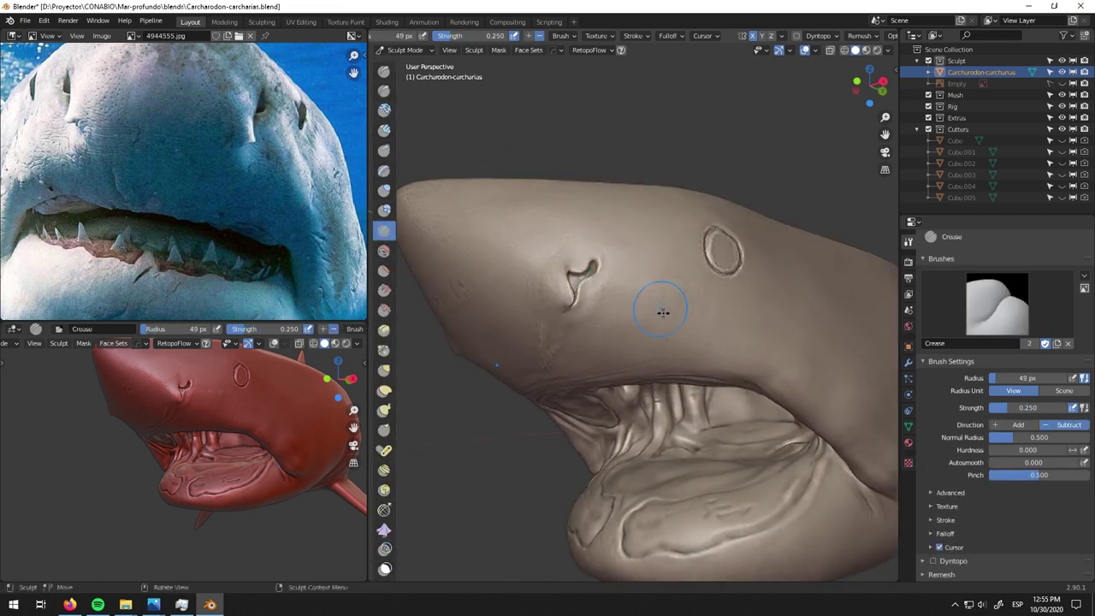
pyautogui.scroll(3, 610, 256)
pyautogui.moveTo(611, 256)
pyautogui.keyDown('shift'); pyautogui.mouseDown(button='middle')
pyautogui.moveTo(717, 195)
pyautogui.moveTo(718, 230)
pyautogui.mouseUp(button='middle'); pyautogui.keyUp('shift')
pyautogui.scroll(2, 718, 230)
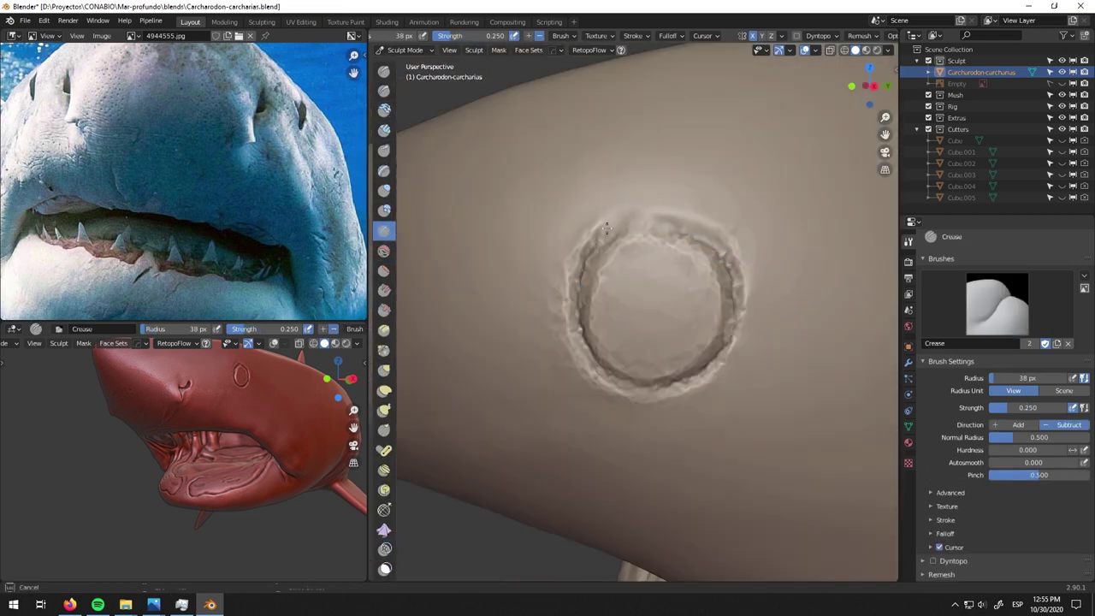
pyautogui.keyDown('shift'); pyautogui.moveTo(606, 343); pyautogui.dragTo(702, 373); pyautogui.keyUp('shift')
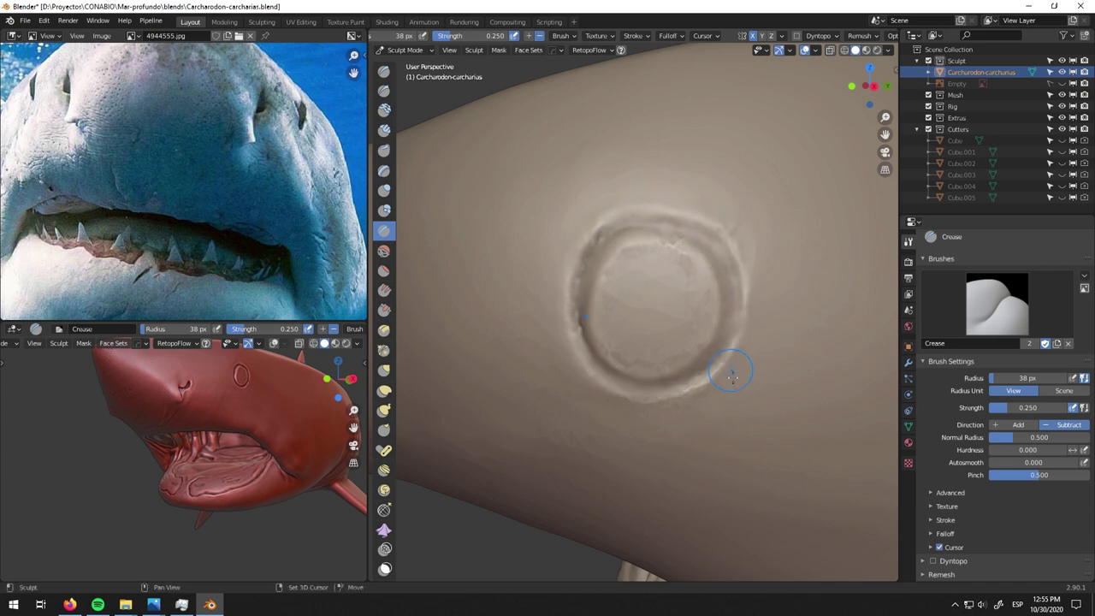
# - Pinch the eye ring edge with a 98 px brush, then return to Crease at 40 px
pyautogui.press('p')
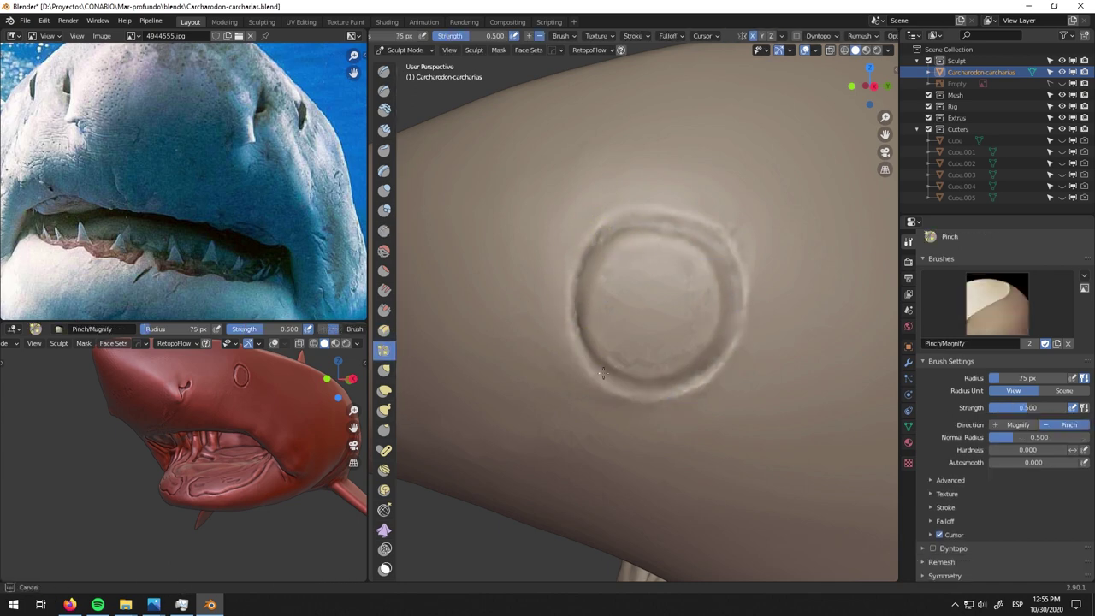
pyautogui.press('f')
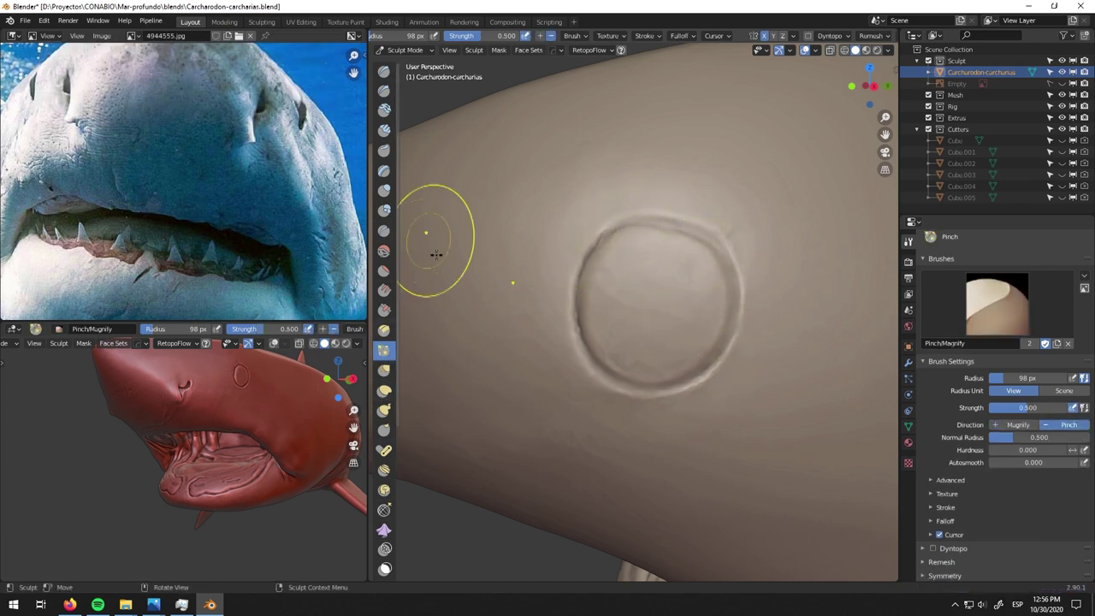
pyautogui.hotkey('shift', 'c')
pyautogui.press('f')
pyautogui.moveTo(736, 312)
pyautogui.mouseDown(button='middle')
pyautogui.moveTo(605, 289)
pyautogui.moveTo(777, 396)
pyautogui.mouseUp(button='middle')
pyautogui.moveTo(571, 418); pyautogui.dragTo(567, 318, button='middle')
# - Carve creases into the skin folds by the mouth, resizing the brush to 69 then 28 px
pyautogui.press('f')
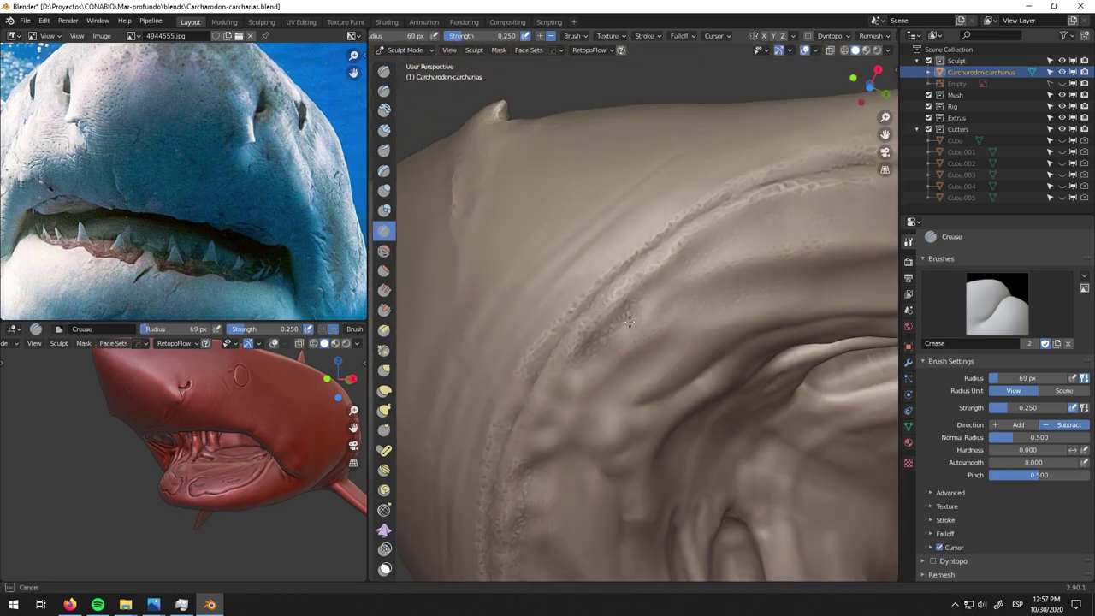
pyautogui.moveTo(703, 261)
pyautogui.mouseDown(button='middle')
pyautogui.moveTo(635, 452)
pyautogui.moveTo(599, 298)
pyautogui.moveTo(539, 330)
pyautogui.mouseUp(button='middle')
pyautogui.press('f')
pyautogui.click(648, 310)
pyautogui.moveTo(647, 310); pyautogui.dragTo(618, 262, button='middle')
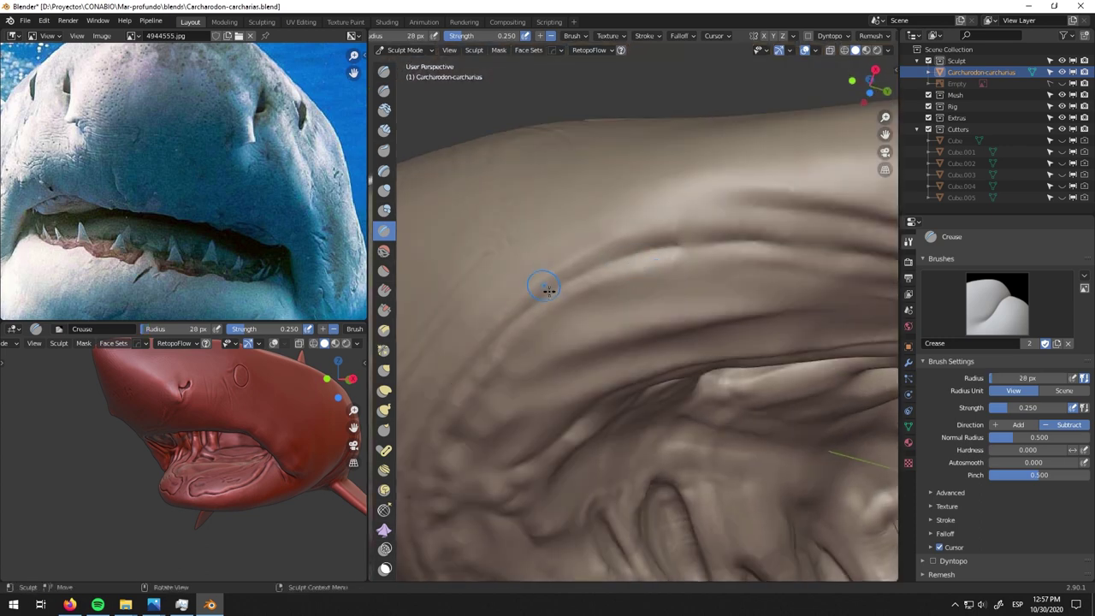
pyautogui.moveTo(548, 291); pyautogui.dragTo(690, 210, button='middle')
pyautogui.moveTo(666, 320)
pyautogui.mouseDown(button='middle')
pyautogui.moveTo(741, 262)
pyautogui.moveTo(657, 171)
pyautogui.mouseUp(button='middle')
pyautogui.moveTo(711, 226); pyautogui.dragTo(701, 301, button='middle')
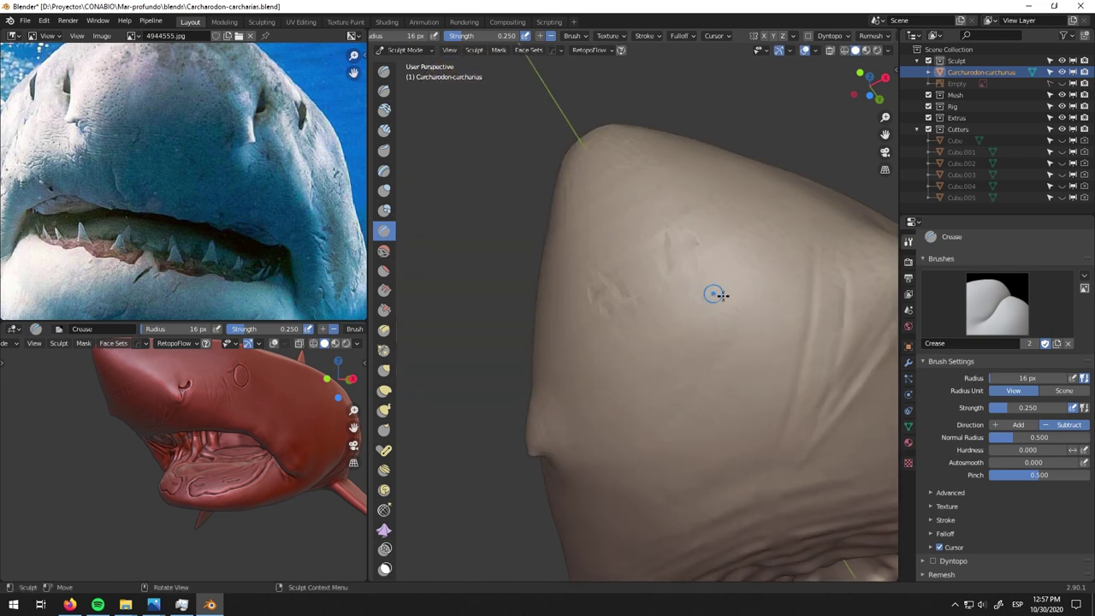
pyautogui.moveTo(578, 264)
pyautogui.mouseDown(button='middle')
pyautogui.moveTo(679, 323)
pyautogui.moveTo(684, 294)
pyautogui.moveTo(696, 420)
pyautogui.moveTo(830, 387)
pyautogui.moveTo(618, 367)
pyautogui.moveTo(542, 310)
pyautogui.moveTo(616, 359)
pyautogui.moveTo(695, 389)
pyautogui.moveTo(606, 314)
pyautogui.mouseUp(button='middle')
# - Crease fine wrinkles around the snout and open mouth with a 32 px brush
pyautogui.press('f')
pyautogui.moveTo(634, 364); pyautogui.dragTo(604, 255, button='middle')
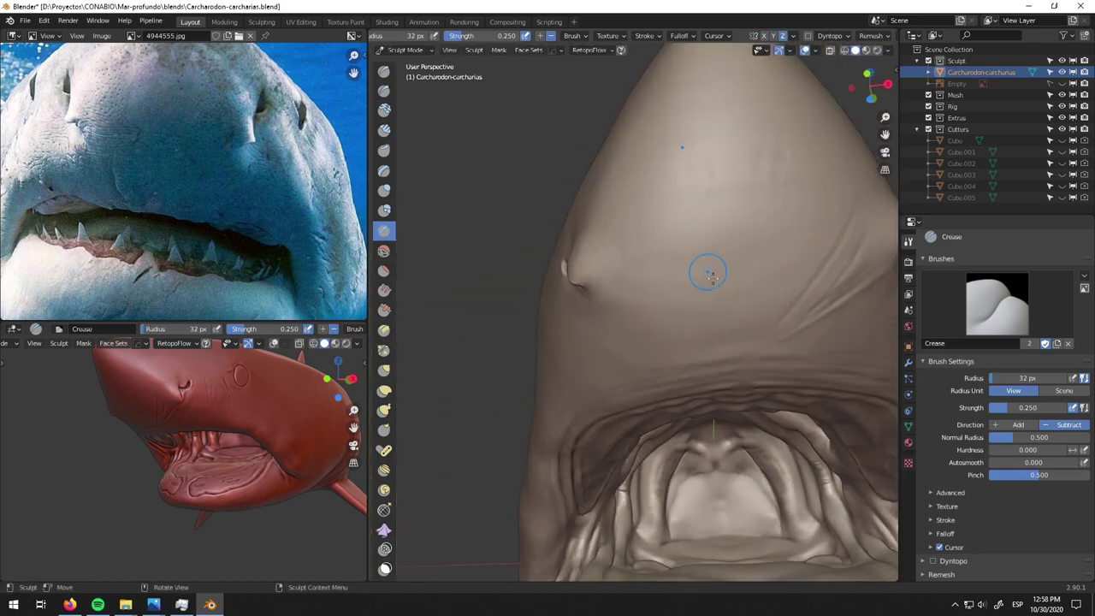
pyautogui.moveTo(672, 260)
pyautogui.mouseDown(button='middle')
pyautogui.moveTo(637, 323)
pyautogui.moveTo(581, 320)
pyautogui.mouseUp(button='middle')
pyautogui.scroll(3, 694, 362)
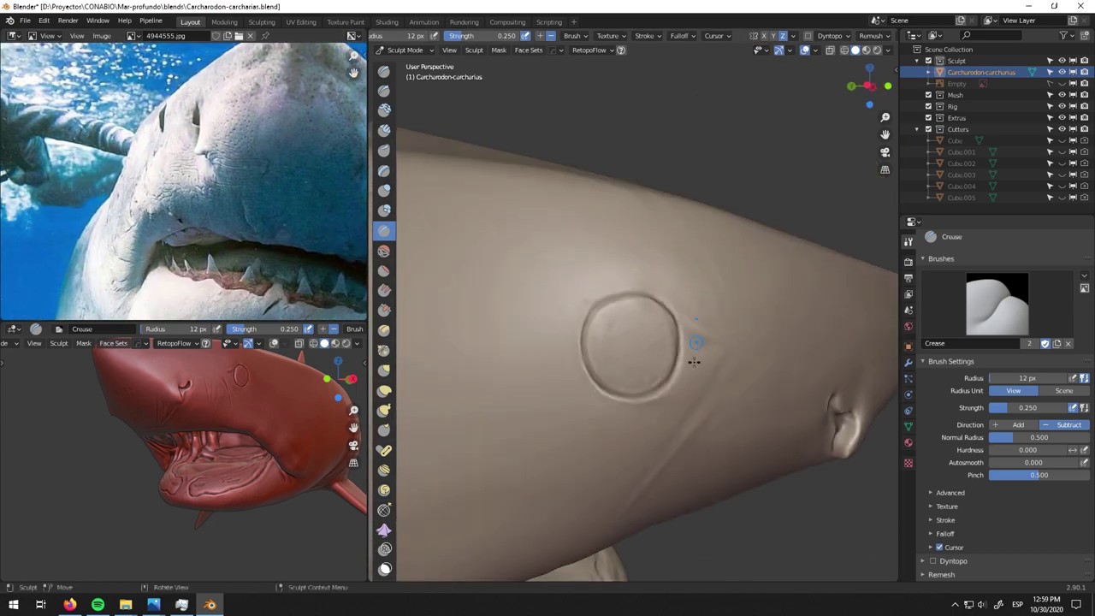
pyautogui.moveTo(597, 400); pyautogui.dragTo(582, 342, button='middle')
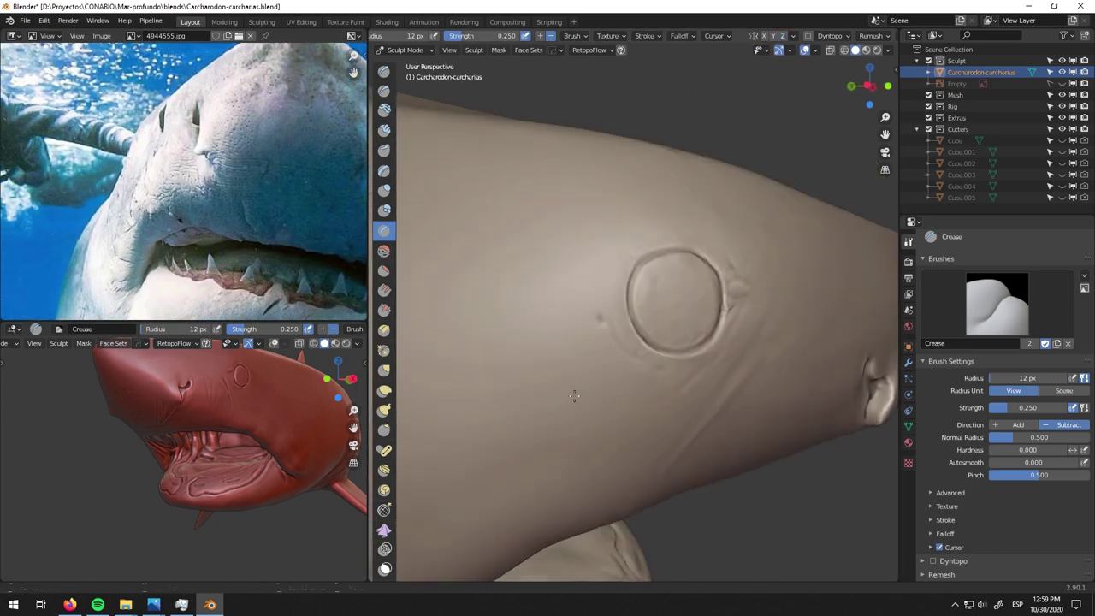
pyautogui.scroll(-2, 582, 342)
pyautogui.moveTo(574, 264); pyautogui.dragTo(548, 255, button='middle')
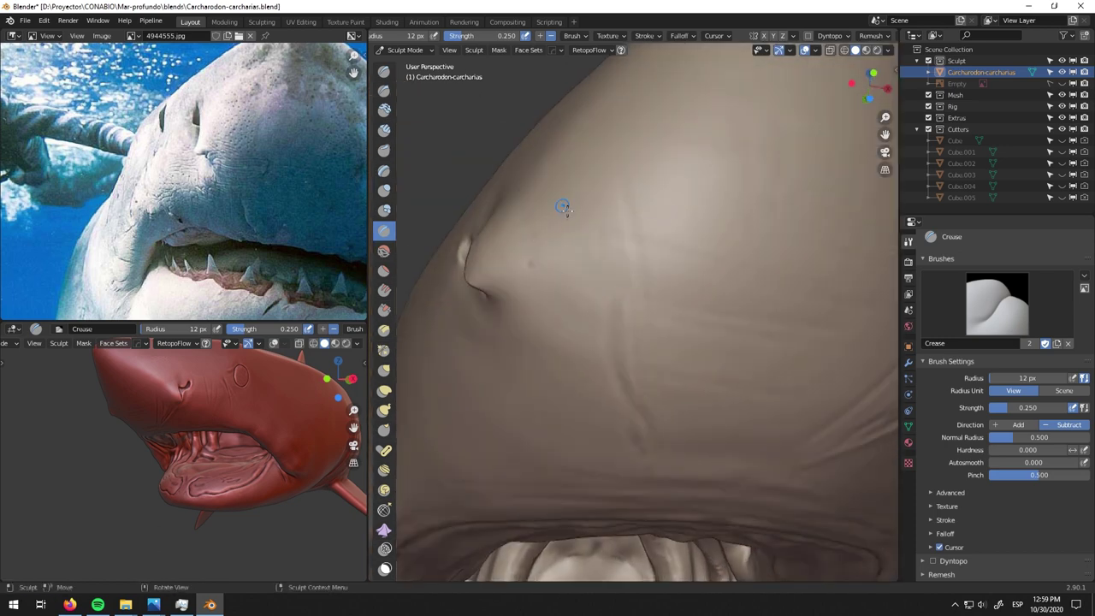
pyautogui.press('i')
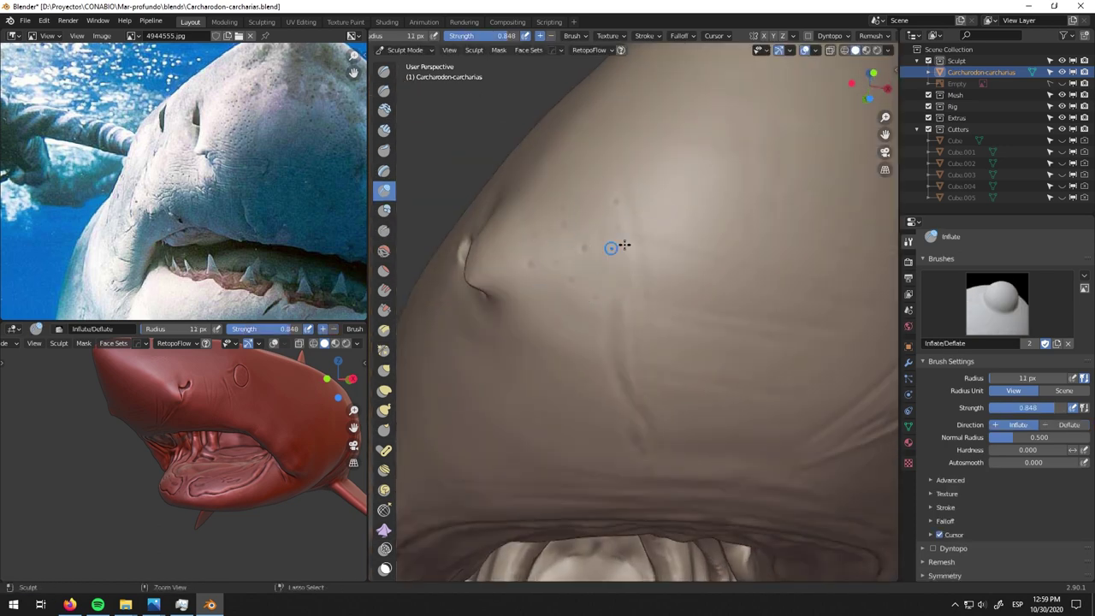
# - Dot the snout with small sensory pores using the Inflate/Deflate brush at 9 px
pyautogui.moveTo(611, 247); pyautogui.dragTo(680, 199, button='middle')
pyautogui.moveTo(619, 245); pyautogui.dragTo(577, 274, button='middle')
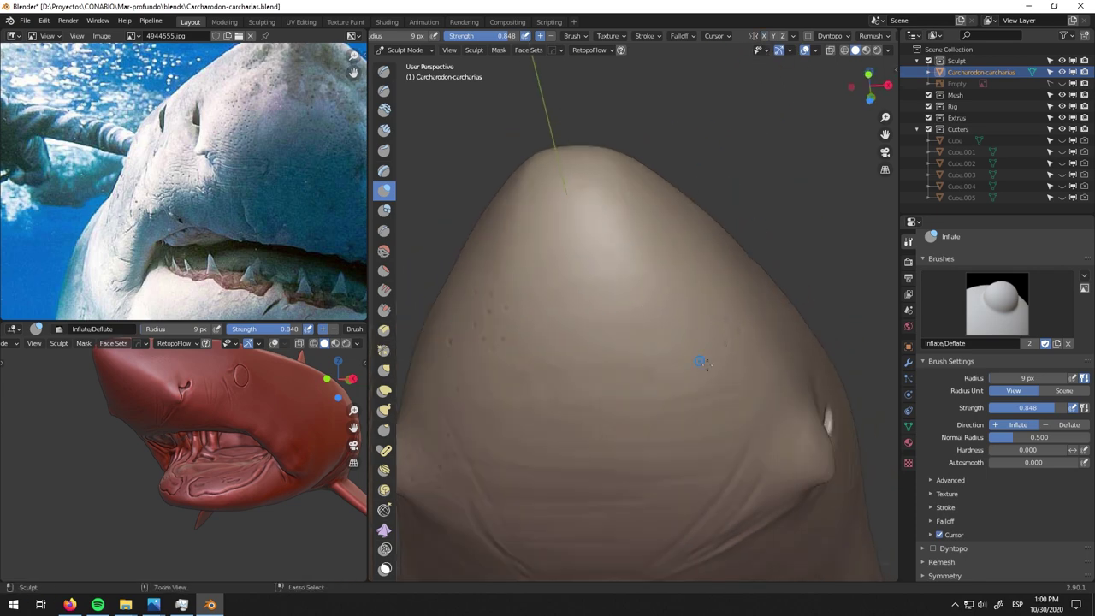
pyautogui.moveTo(610, 264); pyautogui.dragTo(640, 153, button='middle')
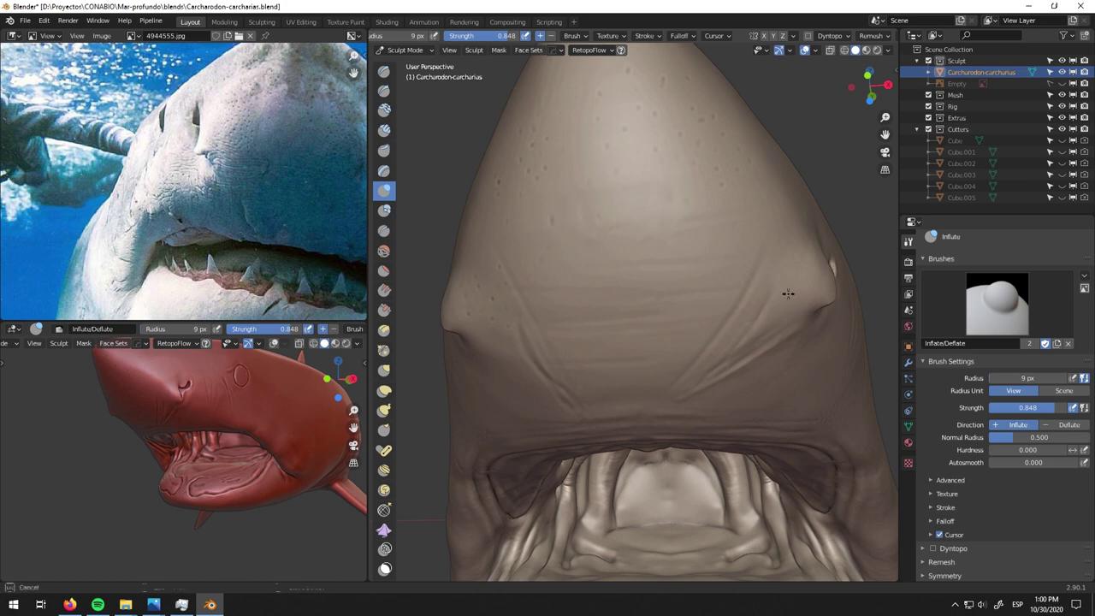
pyautogui.scroll(-3, 591, 248)
pyautogui.moveTo(592, 247)
pyautogui.mouseDown(button='middle')
pyautogui.moveTo(630, 288)
pyautogui.moveTo(594, 236)
pyautogui.moveTo(733, 215)
pyautogui.moveTo(772, 195)
pyautogui.moveTo(761, 248)
pyautogui.mouseUp(button='middle')
pyautogui.scroll(2, 570, 276)
pyautogui.scroll(-3, 761, 248)
# - Crease along the lower jaw at 23 px, enlarging the reference photo to check the mouth
pyautogui.hotkey('shift', 'c')
pyautogui.scroll(2, 770, 266)
pyautogui.scroll(2, 781, 282)
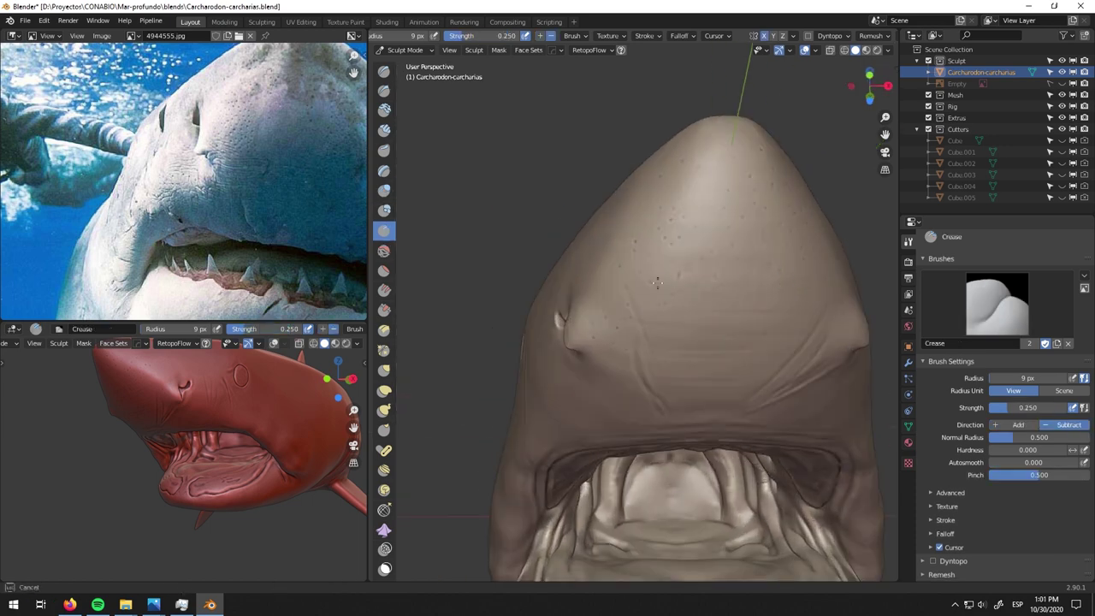
pyautogui.moveTo(817, 332)
pyautogui.mouseDown(button='middle')
pyautogui.moveTo(753, 282)
pyautogui.moveTo(599, 222)
pyautogui.mouseUp(button='middle')
pyautogui.scroll(2, 244, 183)
pyautogui.moveTo(256, 197)
pyautogui.mouseDown(button='middle')
pyautogui.moveTo(243, 182)
pyautogui.moveTo(342, 171)
pyautogui.mouseUp(button='middle')
pyautogui.moveTo(702, 248)
pyautogui.mouseDown(button='middle')
pyautogui.moveTo(716, 237)
pyautogui.moveTo(660, 235)
pyautogui.moveTo(668, 244)
pyautogui.mouseUp(button='middle')
pyautogui.moveTo(683, 317)
pyautogui.mouseDown(button='middle')
pyautogui.moveTo(709, 305)
pyautogui.moveTo(678, 336)
pyautogui.mouseUp(button='middle')
pyautogui.moveTo(805, 47)
pyautogui.mouseDown(button='middle')
pyautogui.moveTo(710, 330)
pyautogui.moveTo(733, 354)
pyautogui.mouseUp(button='middle')
pyautogui.press('f')
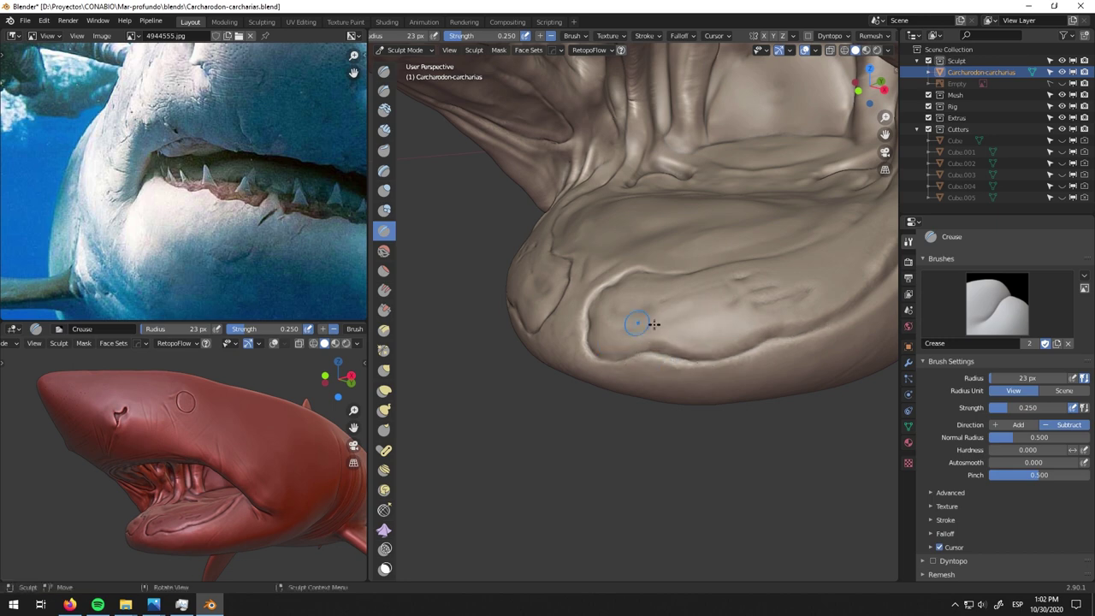
# - Load a head-on great white photo as the new reference image
pyautogui.moveTo(712, 326); pyautogui.dragTo(693, 335, button='middle')
pyautogui.moveTo(799, 267)
pyautogui.mouseDown(button='middle')
pyautogui.moveTo(734, 355)
pyautogui.moveTo(689, 291)
pyautogui.mouseUp(button='middle')
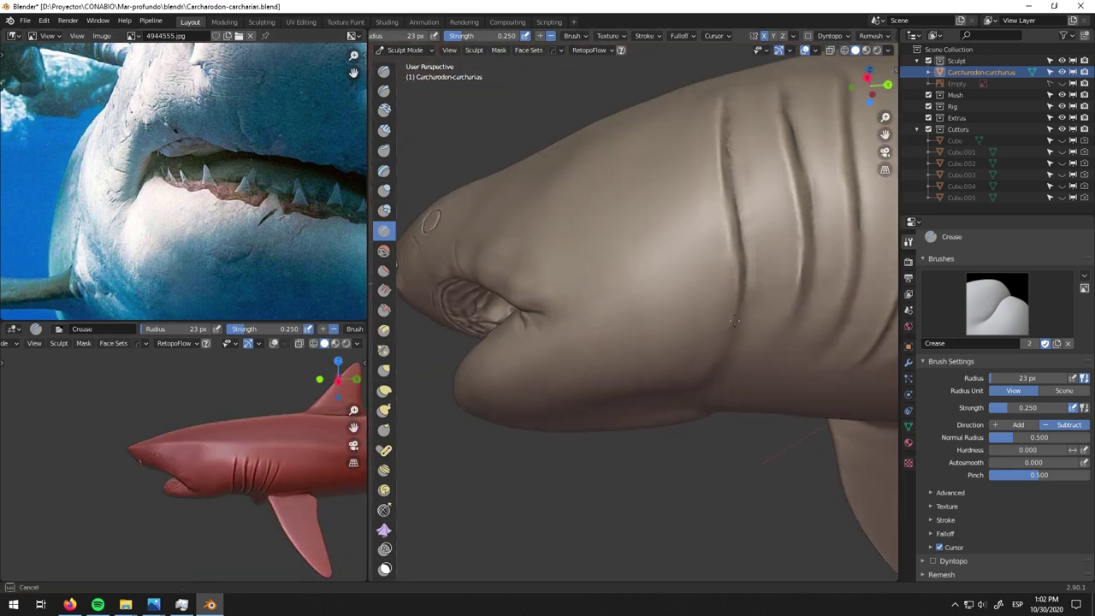
pyautogui.scroll(-3, 184, 175)
pyautogui.hotkey('alt', 'o')
pyautogui.doubleClick(807, 297)
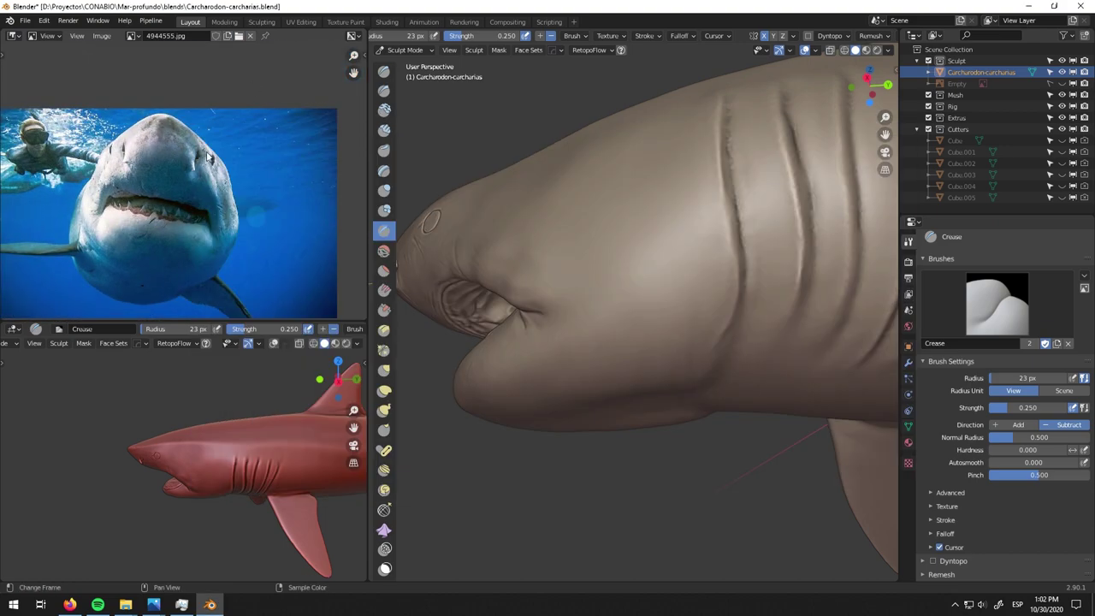
# - Load another side-view shark photo from the folder as the reference image
pyautogui.hotkey('alt', 'o')
pyautogui.click(382, 396)
pyautogui.doubleClick(382, 397)
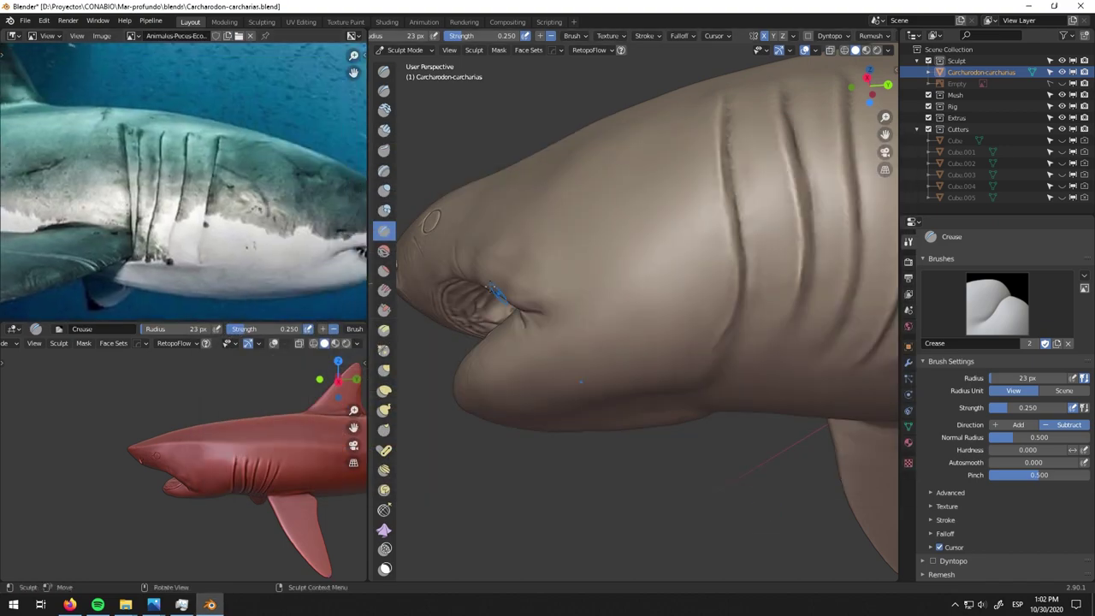
# - Carve the gill slits with a 37 px brush, then scrape them with Multi-plane Scrape at 58 px
pyautogui.moveTo(650, 342); pyautogui.dragTo(587, 348, button='middle')
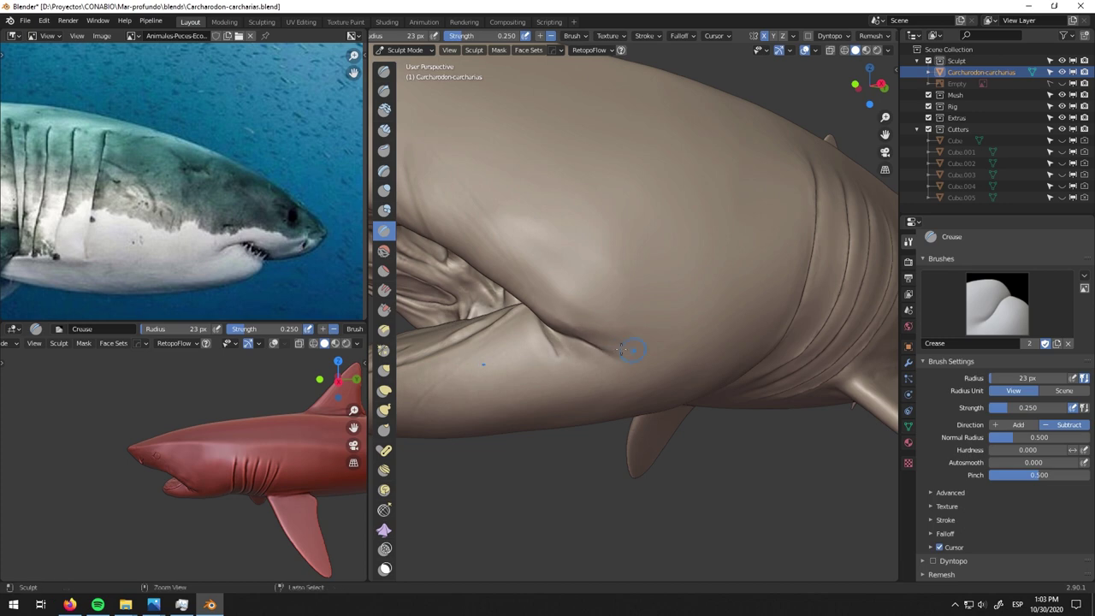
pyautogui.press('f')
pyautogui.click(598, 364)
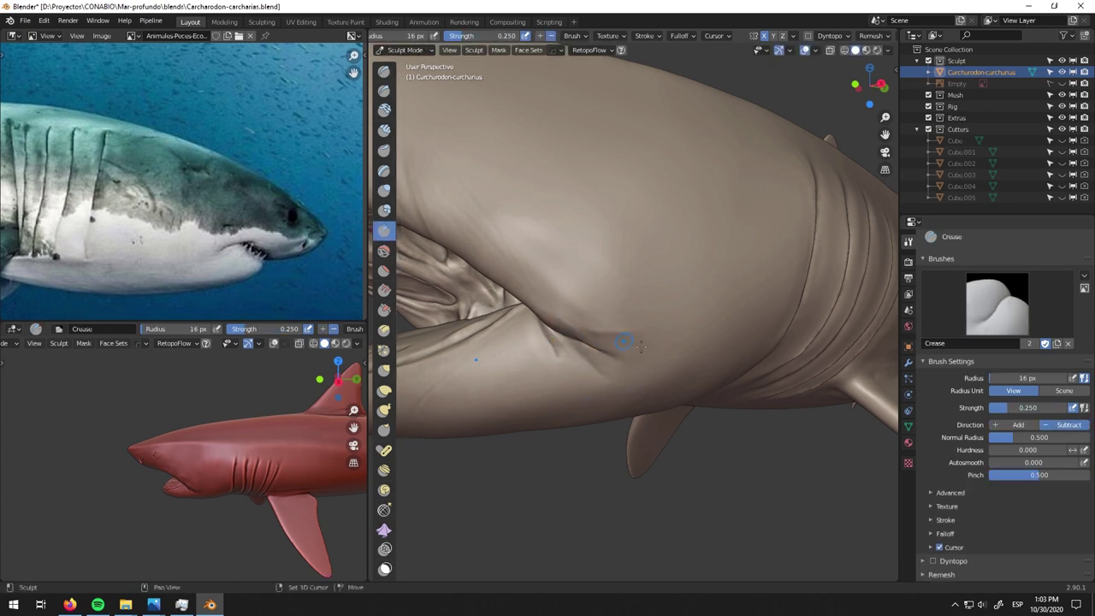
pyautogui.moveTo(557, 351)
pyautogui.mouseDown(button='middle')
pyautogui.moveTo(522, 259)
pyautogui.moveTo(597, 299)
pyautogui.mouseUp(button='middle')
pyautogui.moveTo(616, 240)
pyautogui.mouseDown(button='middle')
pyautogui.moveTo(567, 210)
pyautogui.moveTo(534, 244)
pyautogui.mouseUp(button='middle')
pyautogui.moveTo(517, 336); pyautogui.dragTo(561, 167, button='middle')
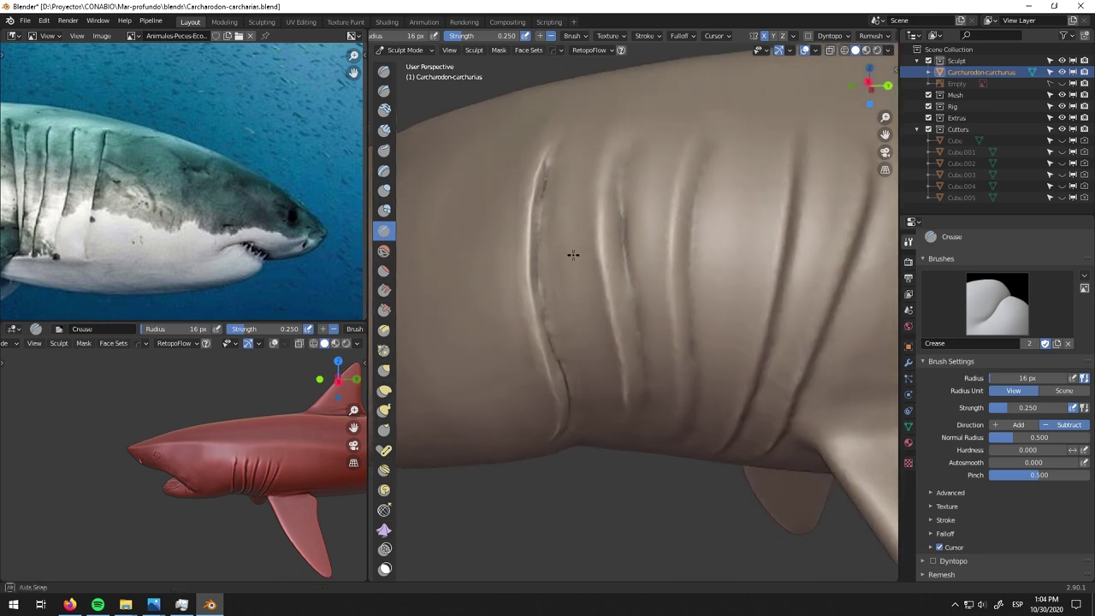
pyautogui.moveTo(576, 322); pyautogui.dragTo(482, 367, button='middle')
pyautogui.moveTo(636, 283)
pyautogui.mouseDown(button='middle')
pyautogui.moveTo(654, 325)
pyautogui.moveTo(641, 325)
pyautogui.moveTo(591, 196)
pyautogui.mouseUp(button='middle')
pyautogui.hotkey('shift', 't')
pyautogui.press('f')
pyautogui.click(611, 289)
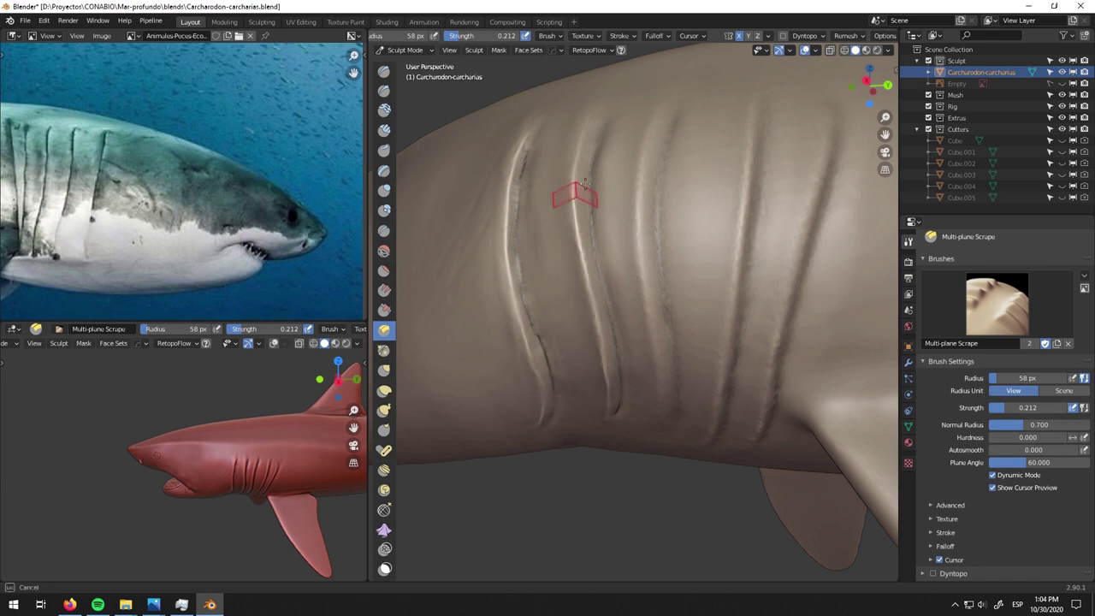
# - Sharpen the gill slit grooves with the Crease brush at 19 px, then 26 px
pyautogui.moveTo(640, 232); pyautogui.dragTo(439, 237, button='middle')
pyautogui.hotkey('shift', 'c')
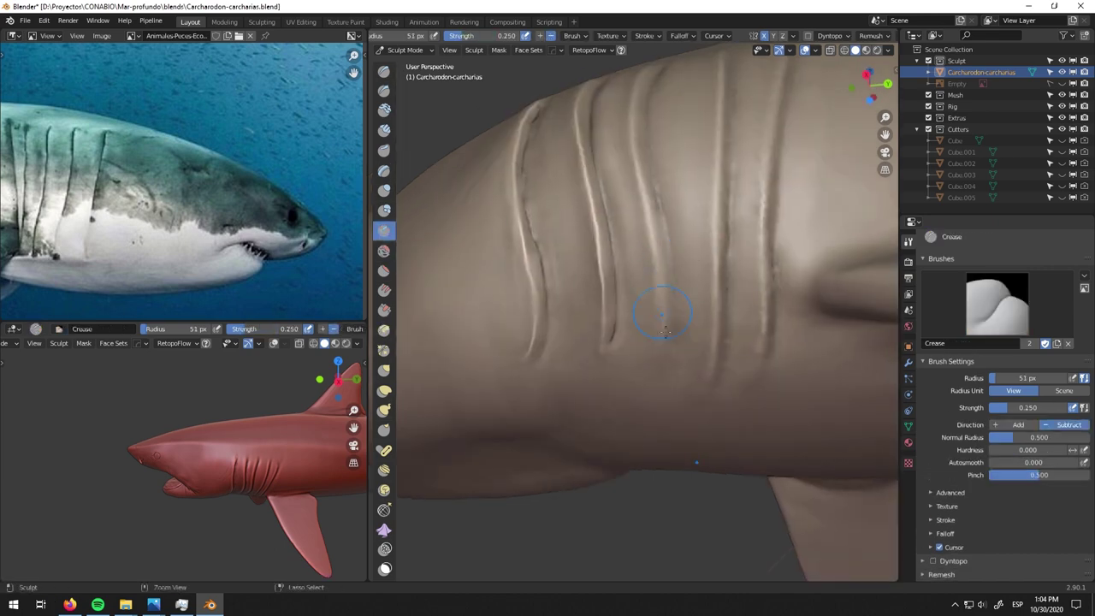
pyautogui.moveTo(661, 334); pyautogui.dragTo(696, 166, button='middle')
pyautogui.press('f')
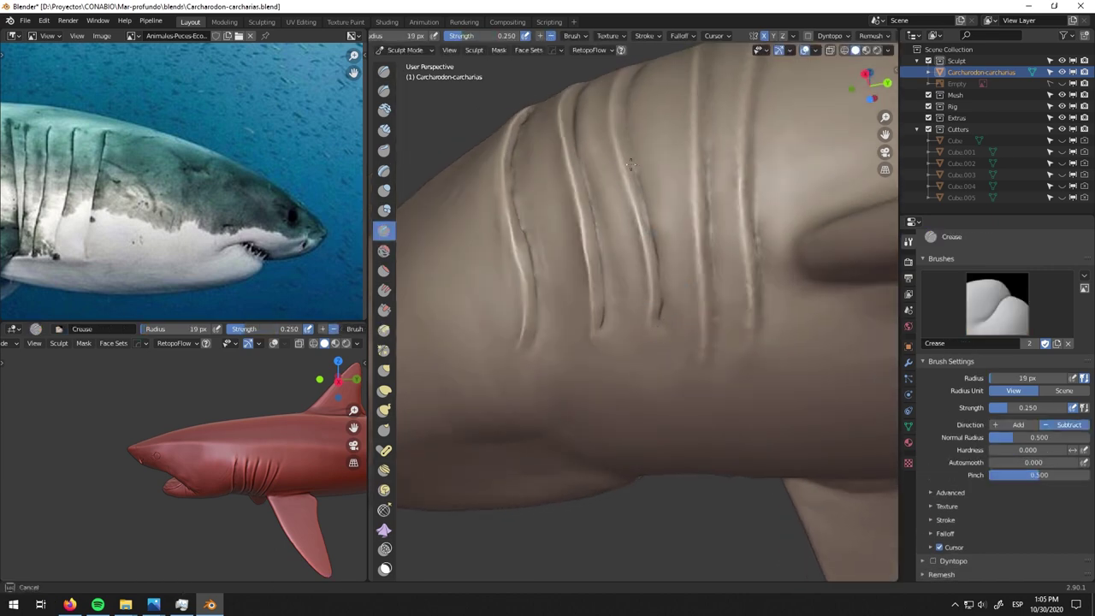
pyautogui.click(636, 208)
pyautogui.moveTo(636, 208); pyautogui.dragTo(645, 191, button='middle')
pyautogui.moveTo(686, 375)
pyautogui.mouseDown(button='middle')
pyautogui.moveTo(730, 380)
pyautogui.moveTo(702, 384)
pyautogui.mouseUp(button='middle')
pyautogui.moveTo(701, 240)
pyautogui.mouseDown(button='middle')
pyautogui.moveTo(648, 313)
pyautogui.moveTo(696, 379)
pyautogui.moveTo(749, 408)
pyautogui.mouseUp(button='middle')
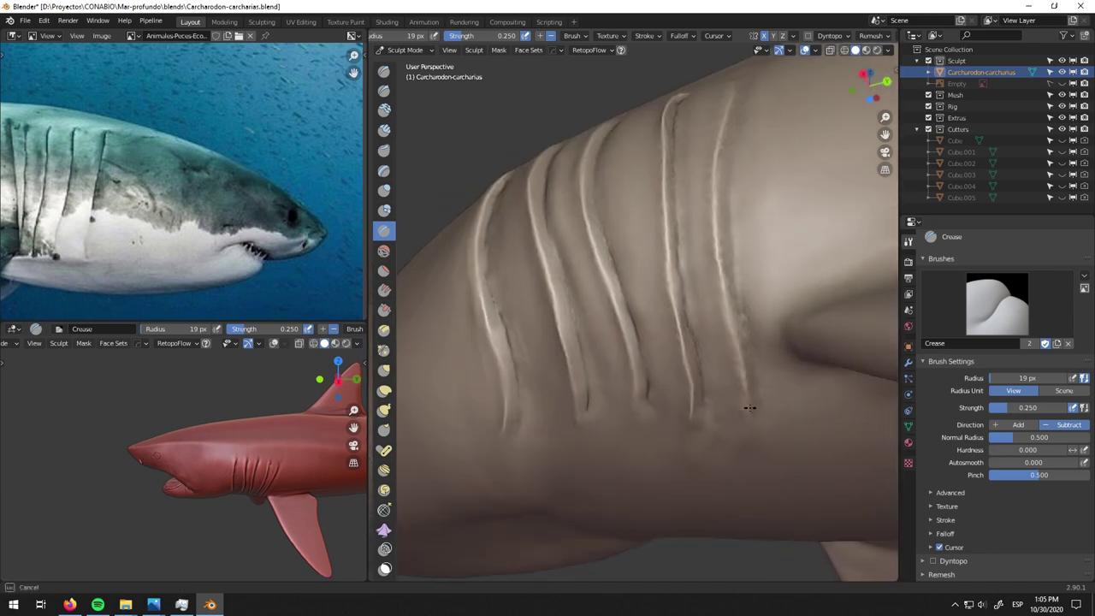
pyautogui.press('f')
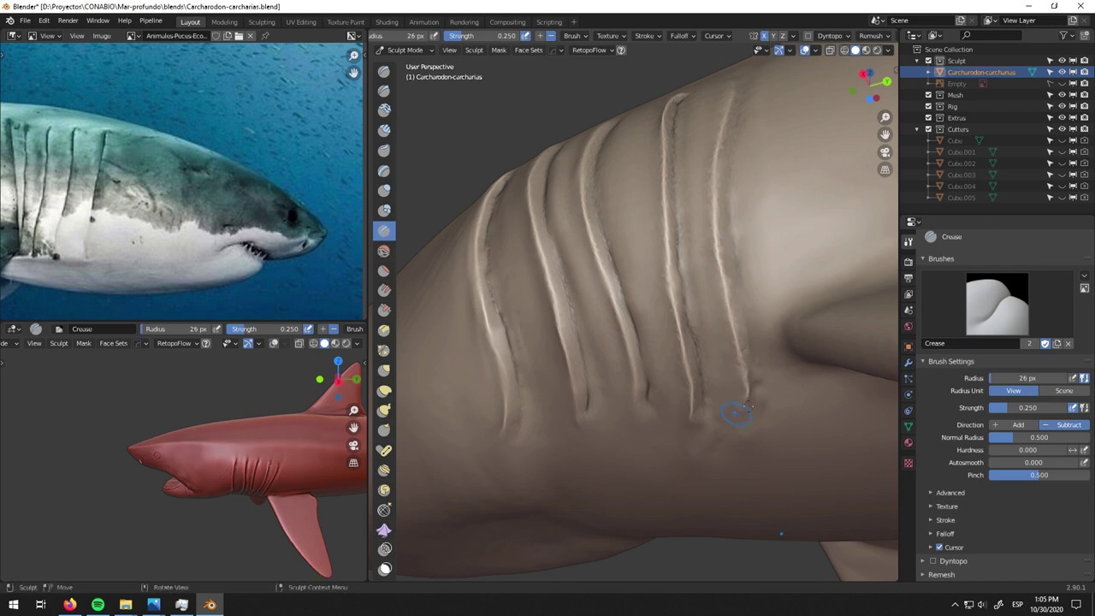
pyautogui.moveTo(738, 413); pyautogui.dragTo(721, 274, button='middle')
# - Flatten the ridge beside a gill slit with Multi-plane Scrape, then return to Crease
pyautogui.hotkey('shift', 't')
pyautogui.moveTo(744, 238); pyautogui.dragTo(704, 282, button='middle')
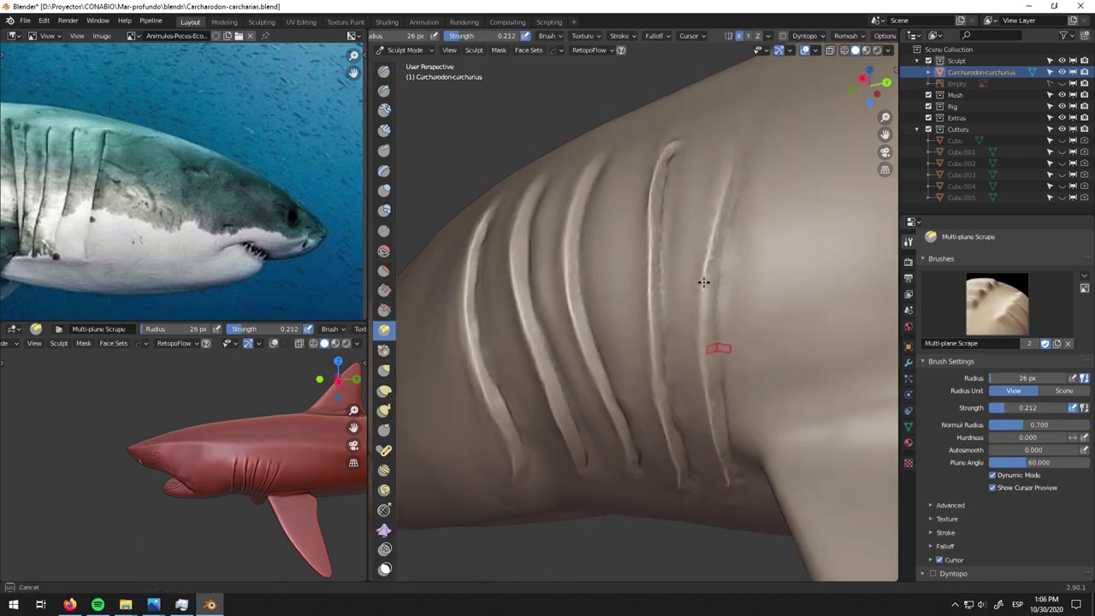
pyautogui.hotkey('shift', 'c')
pyautogui.moveTo(740, 194)
pyautogui.mouseDown(button='middle')
pyautogui.moveTo(732, 258)
pyautogui.moveTo(578, 392)
pyautogui.moveTo(652, 350)
pyautogui.moveTo(611, 183)
pyautogui.moveTo(551, 310)
pyautogui.moveTo(529, 208)
pyautogui.mouseUp(button='middle')
# - Switch to the Inflate/Deflate brush and enlarge it to 180 px
pyautogui.scroll(-5, 684, 305)
pyautogui.press('g')
pyautogui.press('i')
pyautogui.moveTo(704, 282); pyautogui.dragTo(665, 303, button='middle')
pyautogui.press('f')
pyautogui.click(535, 383)
# - Crease wrinkles into the pectoral fin with a 24 px Crease brush
pyautogui.moveTo(535, 382); pyautogui.dragTo(753, 303, button='middle')
pyautogui.scroll(-2, 753, 303)
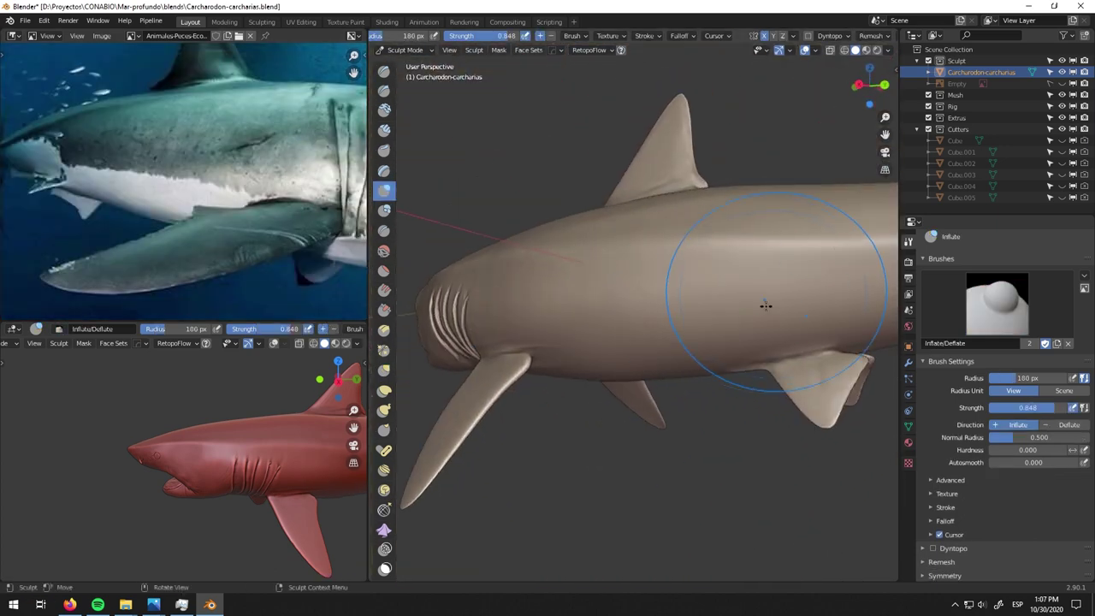
pyautogui.hotkey('shift', 'c')
pyautogui.moveTo(562, 379); pyautogui.dragTo(633, 319, button='middle')
pyautogui.scroll(5, 633, 319)
pyautogui.press('f')
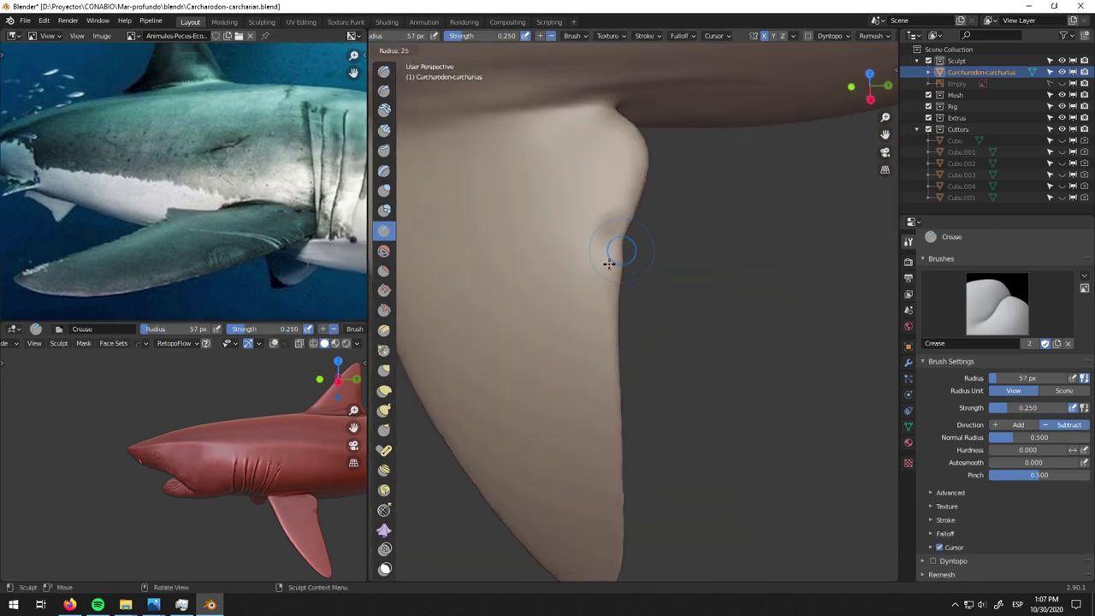
pyautogui.moveTo(621, 306); pyautogui.dragTo(525, 313, button='middle')
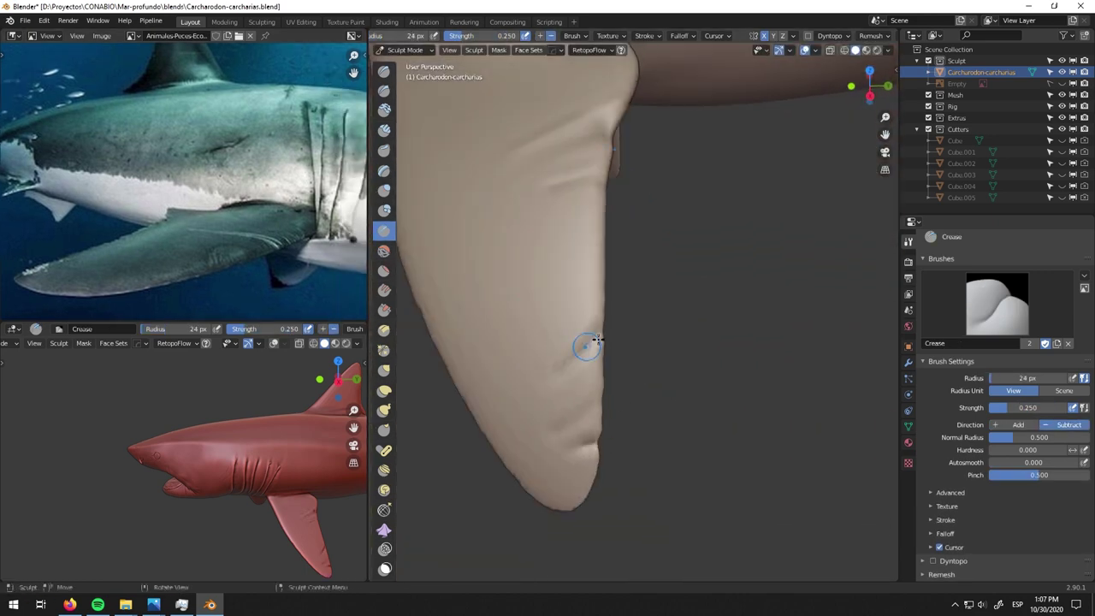
pyautogui.moveTo(518, 205); pyautogui.dragTo(626, 250, button='middle')
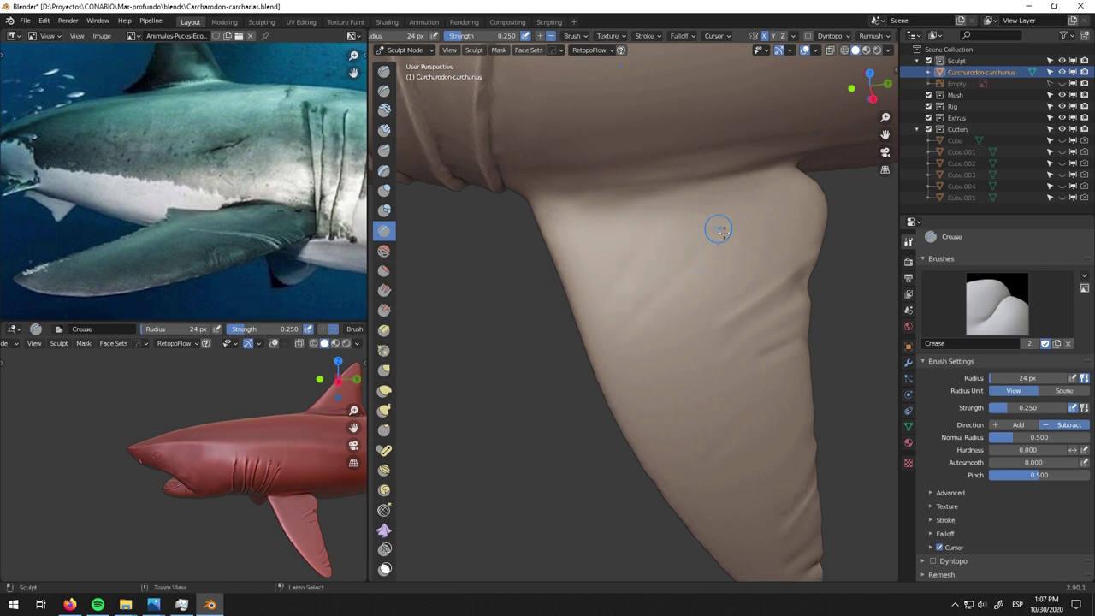
pyautogui.scroll(3, 654, 288)
pyautogui.scroll(-3, 670, 282)
pyautogui.scroll(2, 670, 282)
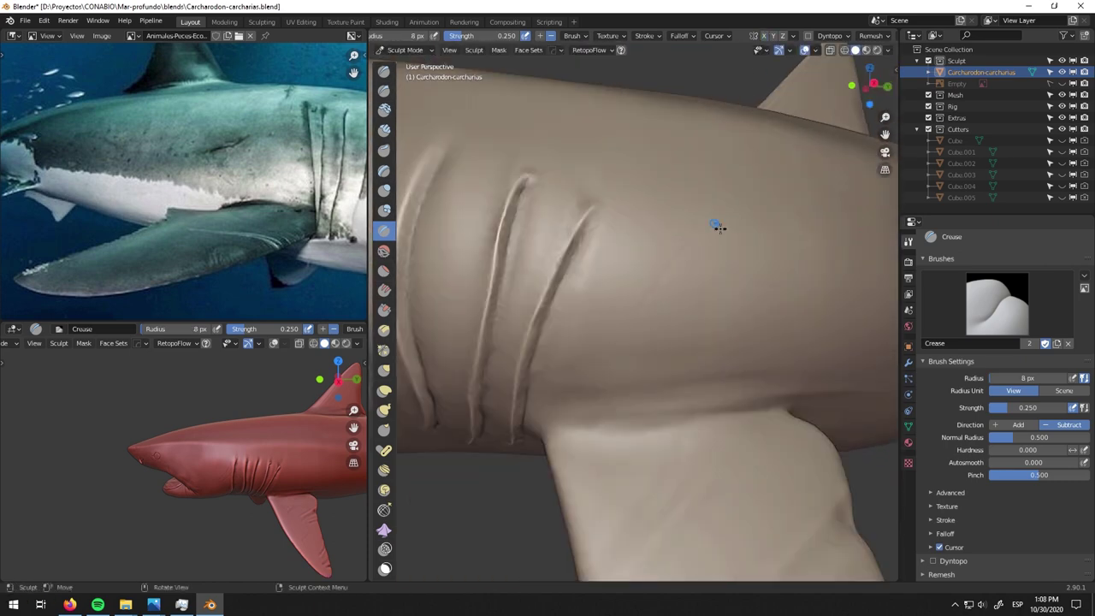
# - Inflate the base of the dorsal fin, viewed straight from the side
pyautogui.moveTo(744, 91); pyautogui.dragTo(696, 318, button='middle')
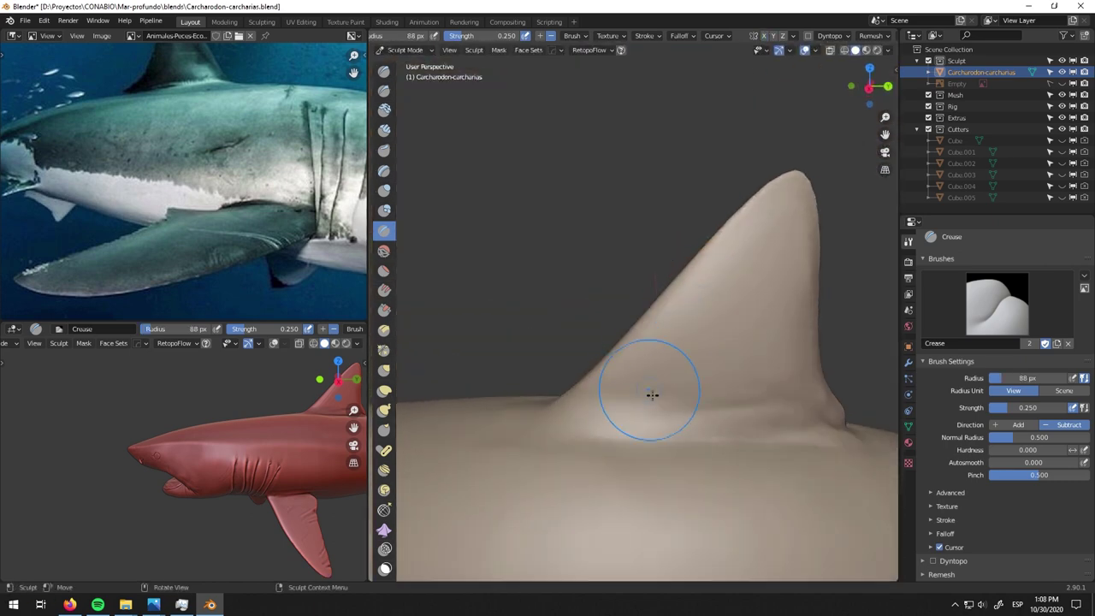
pyautogui.press('f')
pyautogui.click(787, 415)
pyautogui.press('i')
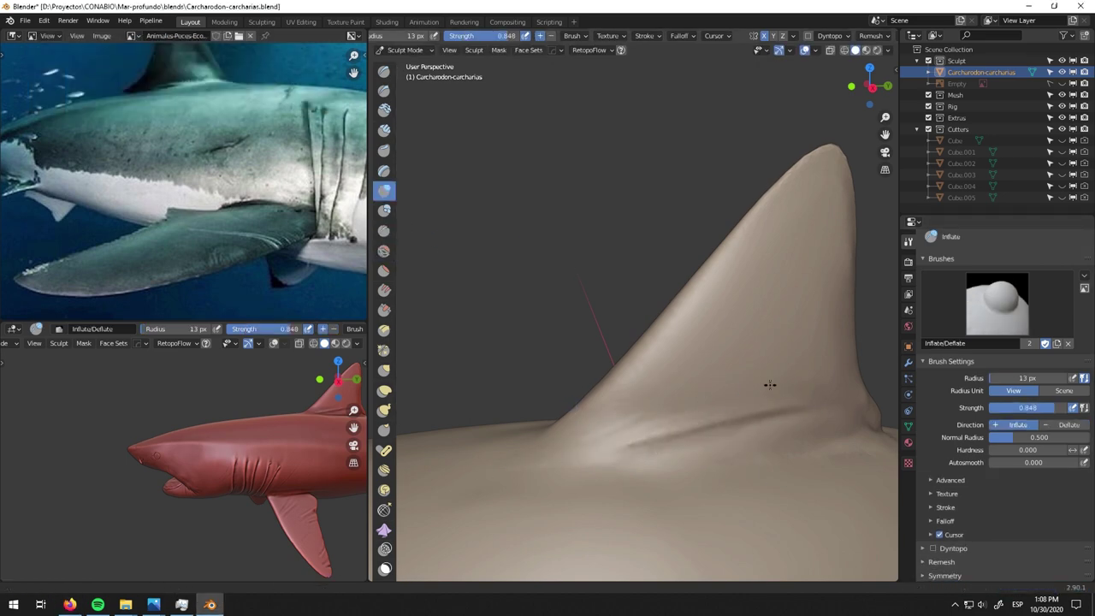
pyautogui.moveTo(770, 384); pyautogui.dragTo(687, 393, button='middle')
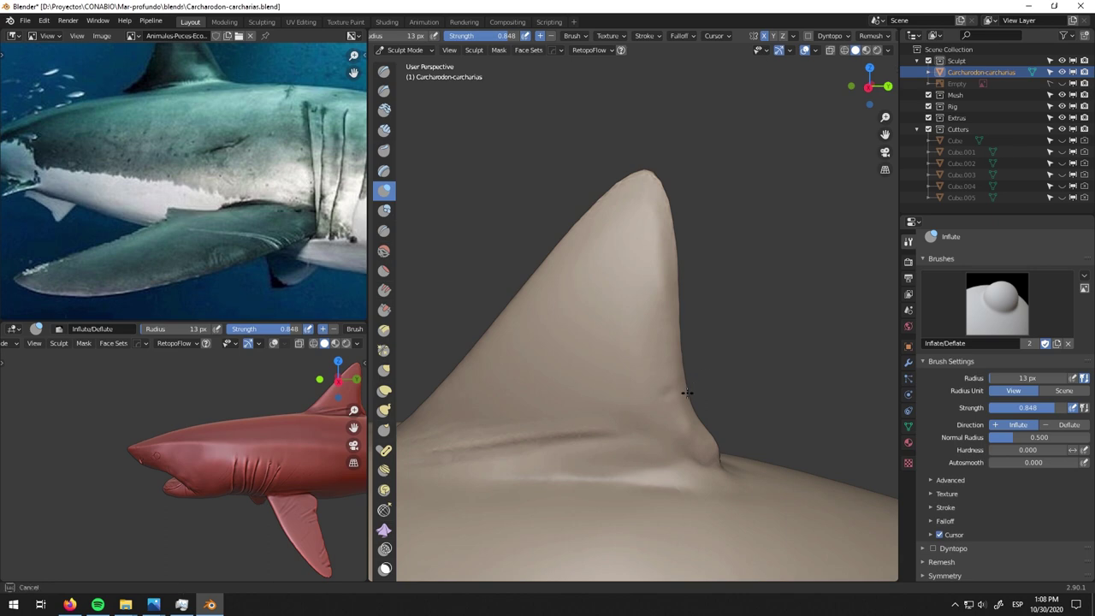
pyautogui.keyDown('alt'); pyautogui.moveTo(590, 377); pyautogui.dragTo(650, 292, button='middle'); pyautogui.keyUp('alt')
# - Reshape the dorsal fin's trailing edge with a 20 px Grab brush, then scrape and crease its base
pyautogui.press('g')
pyautogui.press('f')
pyautogui.click(667, 305)
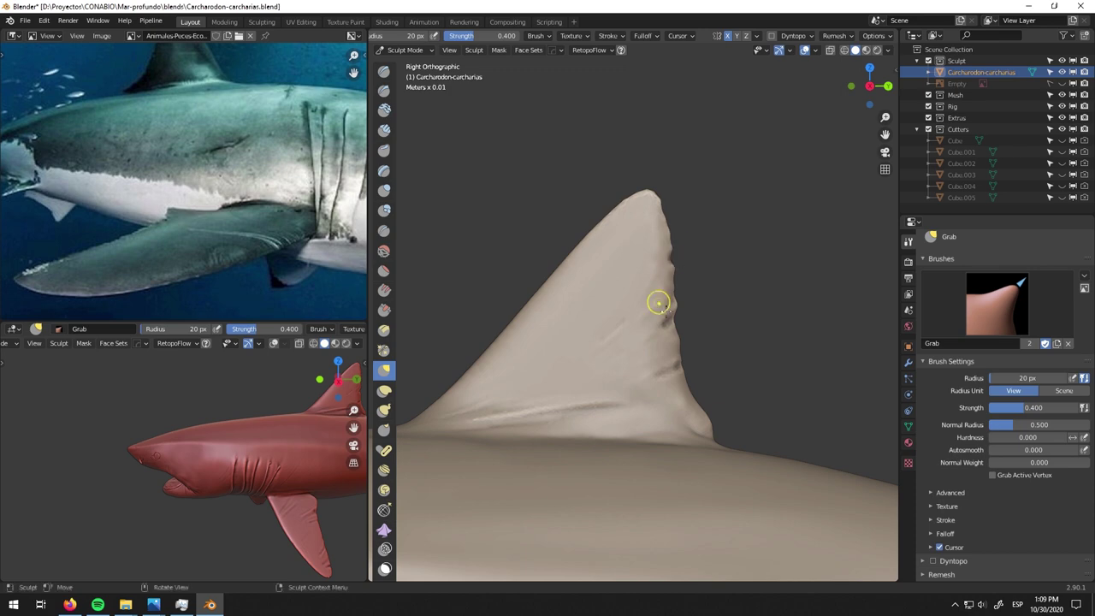
pyautogui.click(384, 330)
pyautogui.moveTo(513, 444); pyautogui.dragTo(556, 460, button='middle')
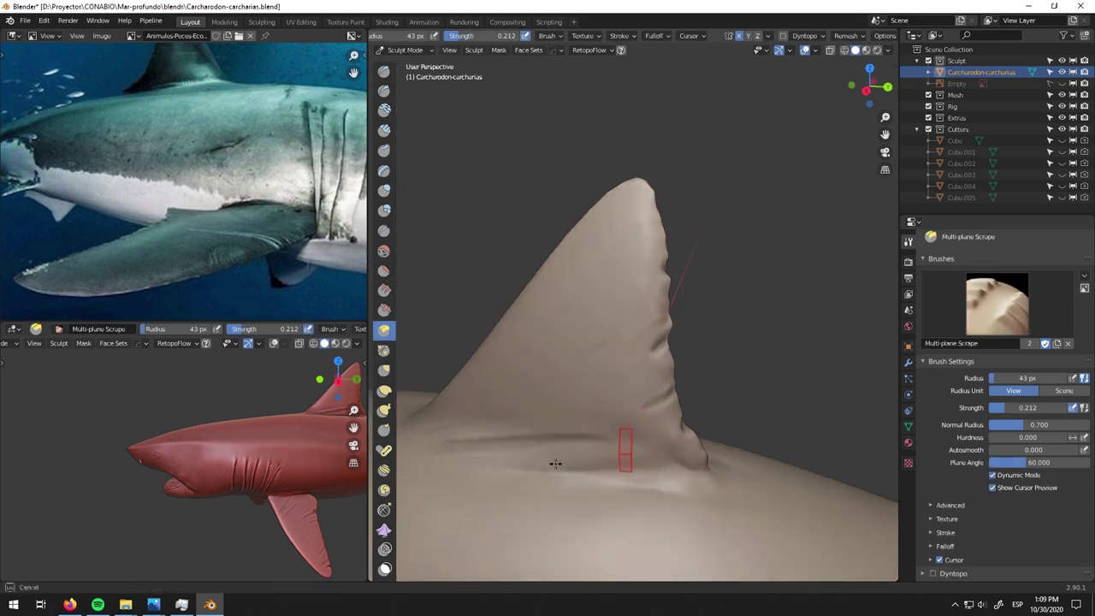
pyautogui.hotkey('shift', 'c')
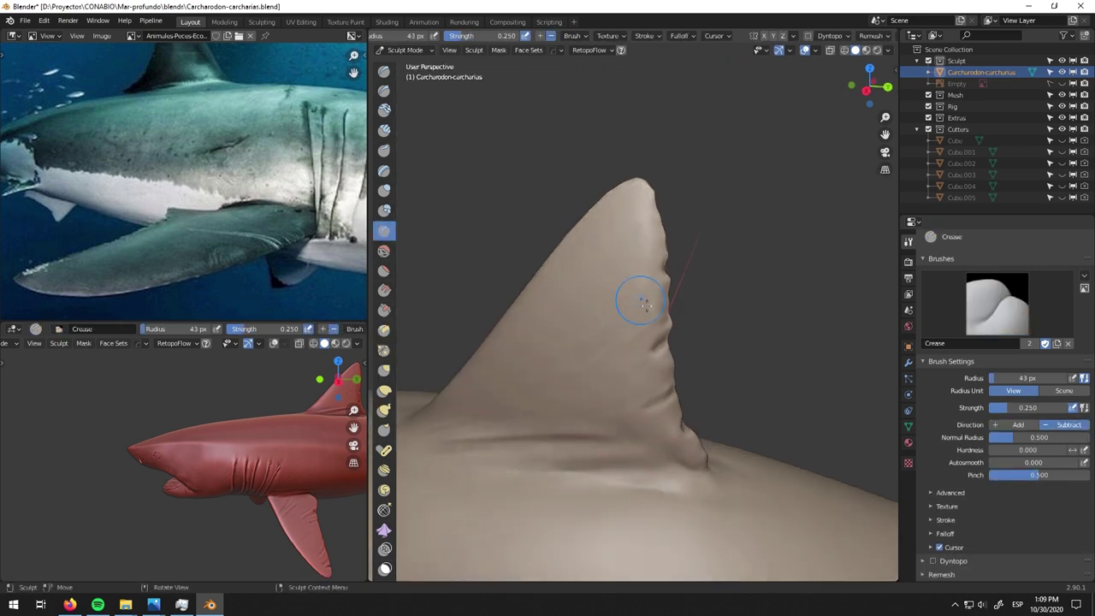
pyautogui.moveTo(629, 288); pyautogui.dragTo(681, 329, button='middle')
pyautogui.moveTo(672, 405); pyautogui.dragTo(579, 509, button='middle')
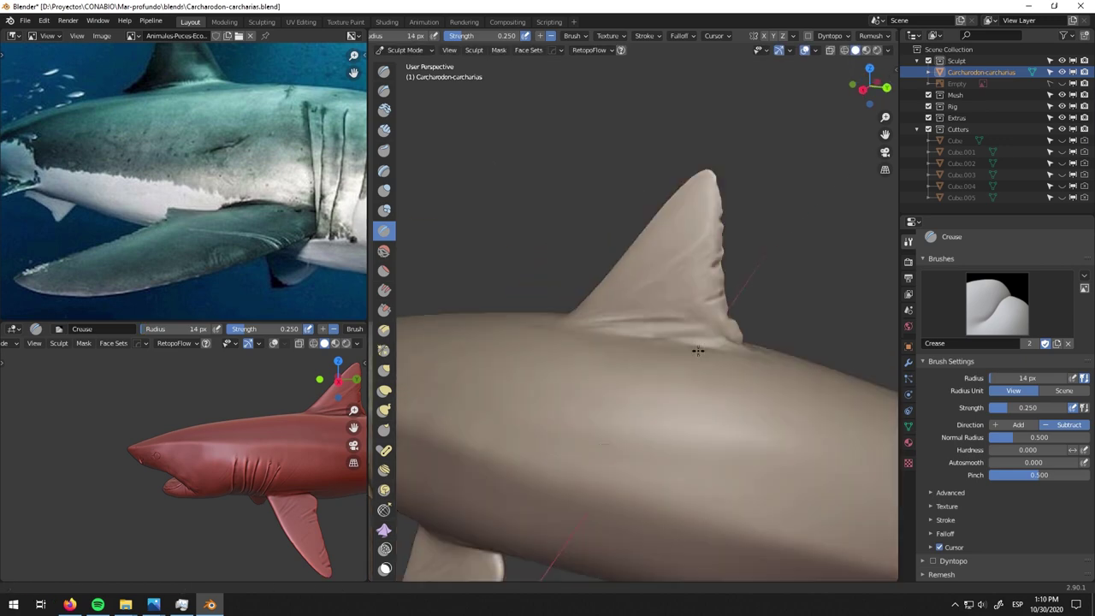
pyautogui.scroll(2, 184, 171)
# - Load the side-view great white shark photo as the reference image
pyautogui.hotkey('alt', 'o')
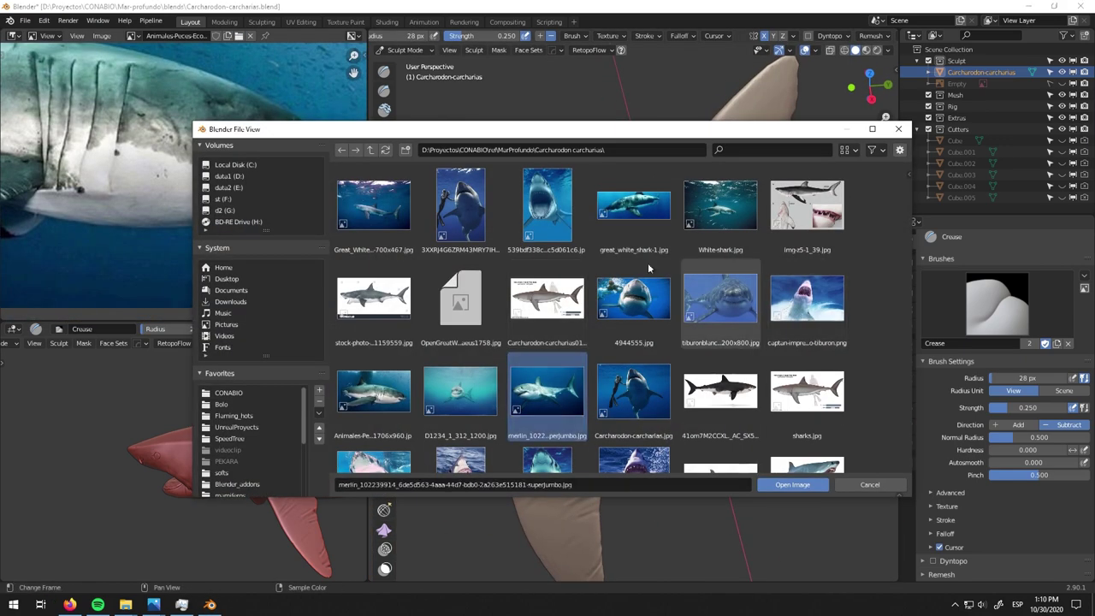
pyautogui.doubleClick(373, 206)
pyautogui.moveTo(188, 471); pyautogui.dragTo(214, 444, button='middle')
pyautogui.scroll(2, 251, 224)
pyautogui.scroll(1, 252, 223)
# - Set the Crease brush to 13 px on a full side view of the shark
pyautogui.moveTo(716, 305)
pyautogui.mouseDown(button='middle')
pyautogui.moveTo(656, 391)
pyautogui.moveTo(691, 421)
pyautogui.moveTo(634, 297)
pyautogui.moveTo(670, 371)
pyautogui.moveTo(624, 201)
pyautogui.mouseUp(button='middle')
pyautogui.scroll(-3, 655, 391)
pyautogui.scroll(4, 691, 420)
pyautogui.press('i')
pyautogui.hotkey('shift', 'c')
pyautogui.scroll(3, 634, 297)
pyautogui.click(696, 322)
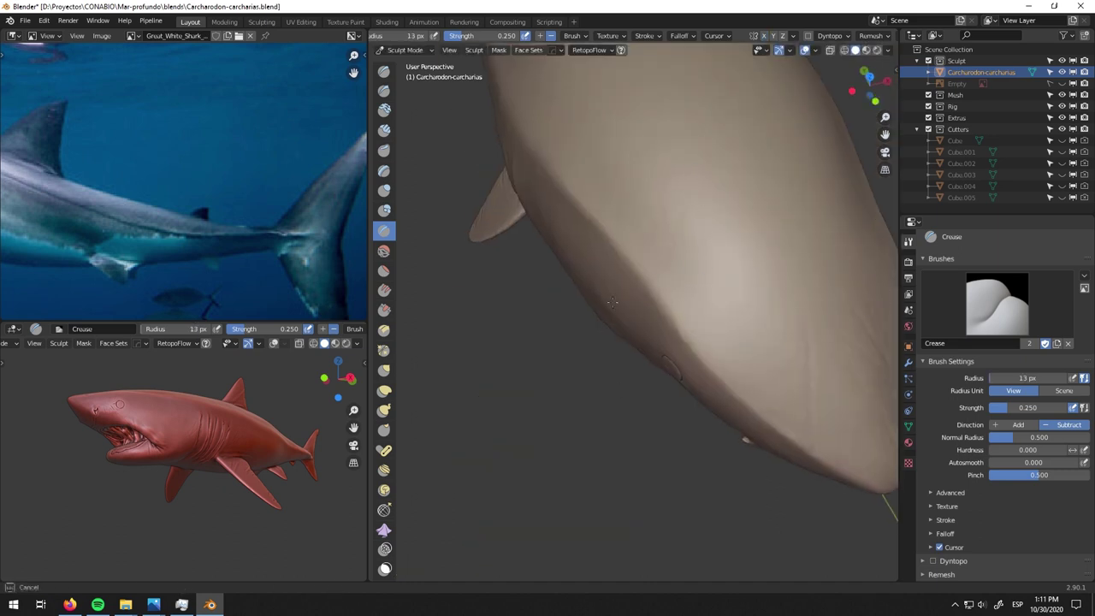
# - Scrape the tail fin with Multi-plane Scrape and crease around the tail
pyautogui.moveTo(749, 297)
pyautogui.mouseDown(button='middle')
pyautogui.moveTo(660, 259)
pyautogui.moveTo(596, 371)
pyautogui.moveTo(715, 338)
pyautogui.mouseUp(button='middle')
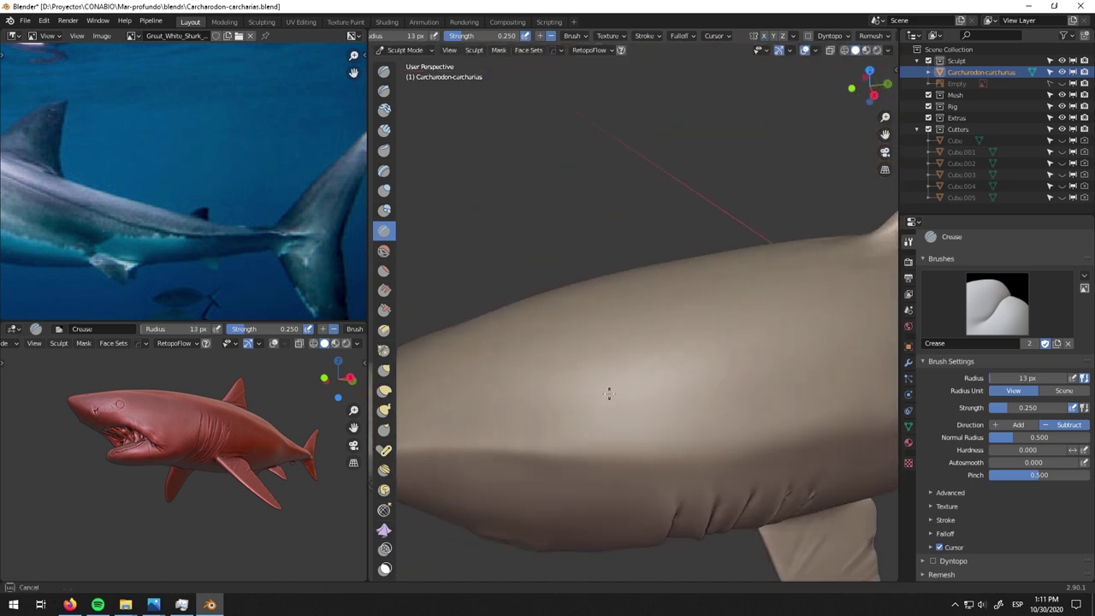
pyautogui.scroll(-2, 616, 420)
pyautogui.scroll(-4, 631, 391)
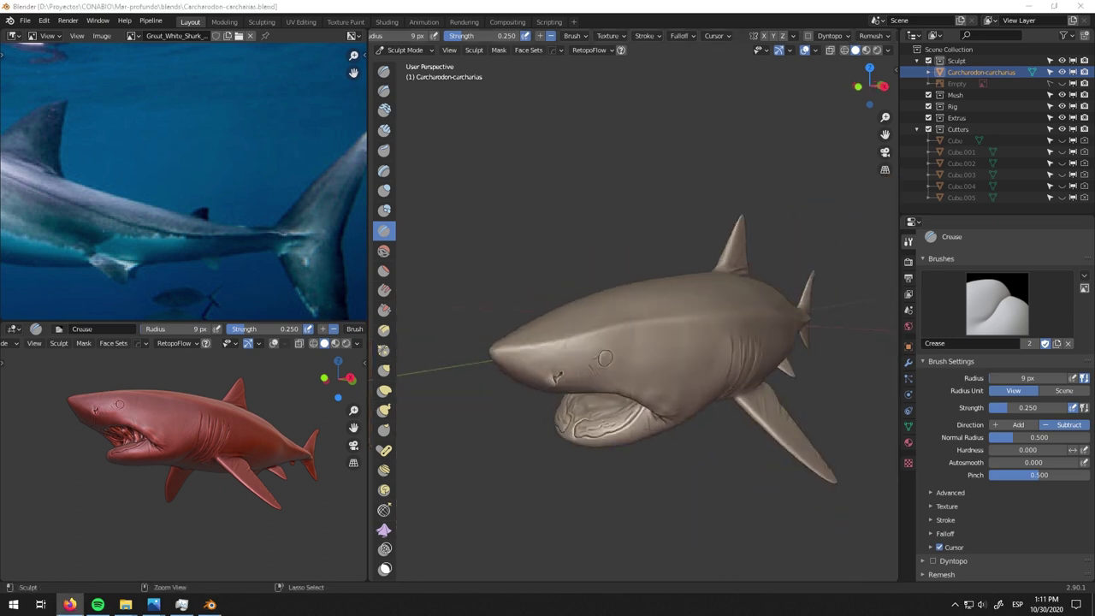
pyautogui.moveTo(604, 358)
pyautogui.mouseDown(button='middle')
pyautogui.moveTo(668, 342)
pyautogui.moveTo(742, 348)
pyautogui.moveTo(630, 362)
pyautogui.moveTo(655, 346)
pyautogui.moveTo(742, 449)
pyautogui.mouseUp(button='middle')
pyautogui.scroll(3, 719, 351)
pyautogui.click(384, 330)
pyautogui.scroll(2, 680, 347)
pyautogui.moveTo(679, 348)
pyautogui.mouseDown(button='middle')
pyautogui.moveTo(648, 390)
pyautogui.moveTo(597, 415)
pyautogui.mouseUp(button='middle')
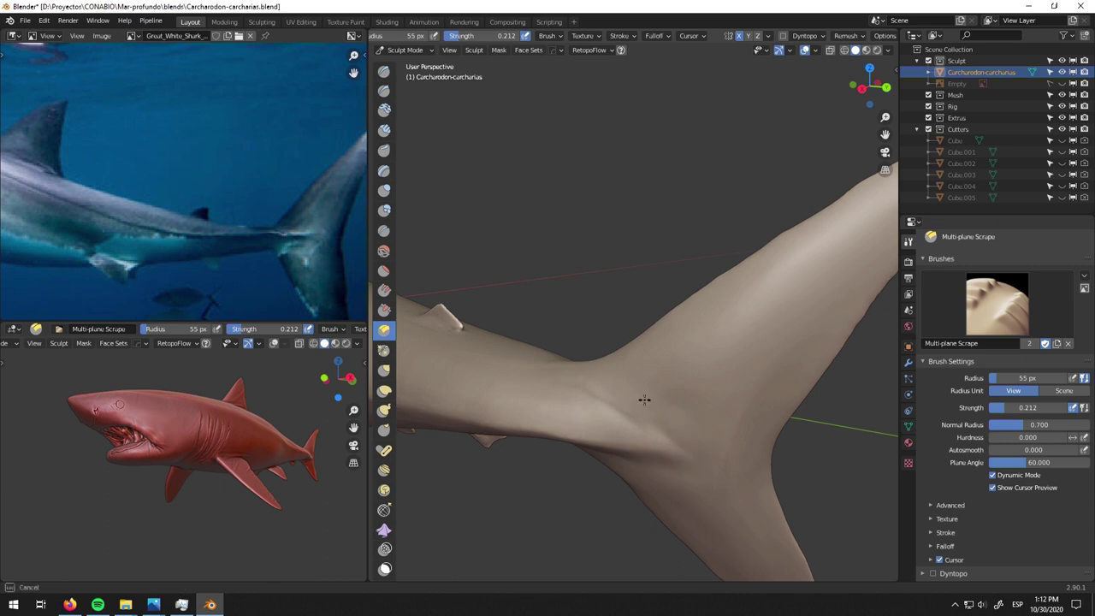
pyautogui.hotkey('shift', 'c')
pyautogui.moveTo(671, 451); pyautogui.dragTo(781, 296, button='middle')
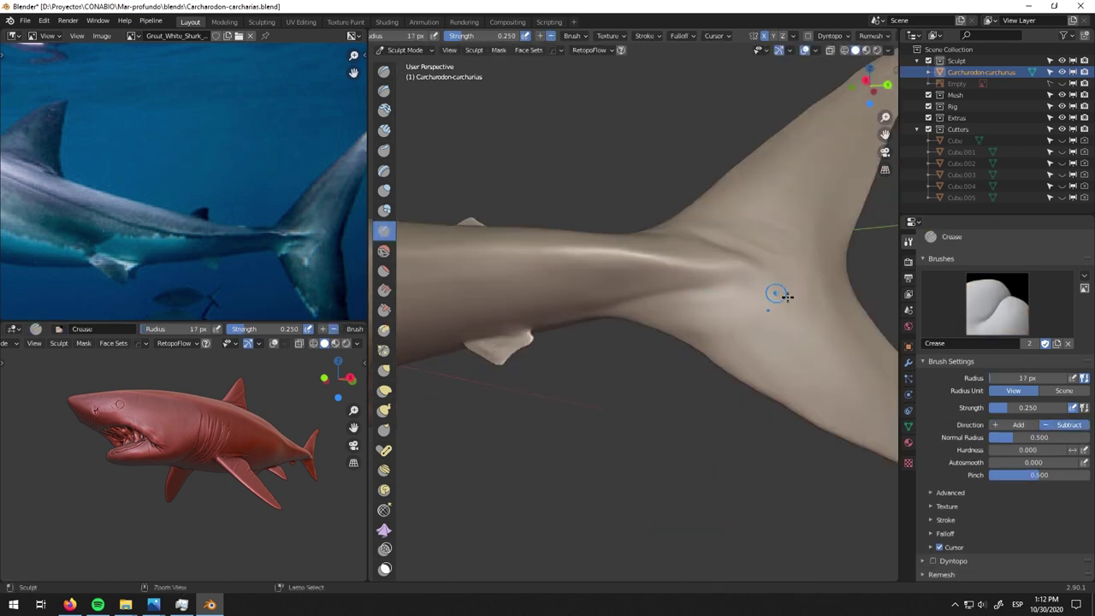
pyautogui.moveTo(606, 259); pyautogui.dragTo(724, 369, button='middle')
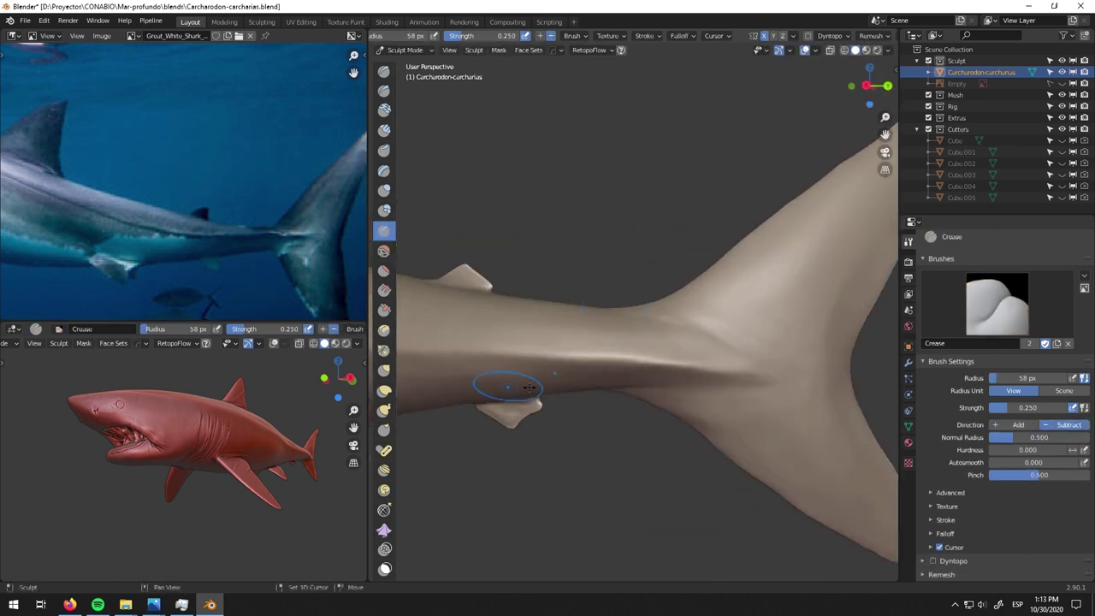
pyautogui.scroll(3, 611, 262)
pyautogui.scroll(3, 611, 362)
# - Sculpt the body with a 32 px brush, alternating Clay, Crease and Inflate toward the dorsal fin
pyautogui.press('f')
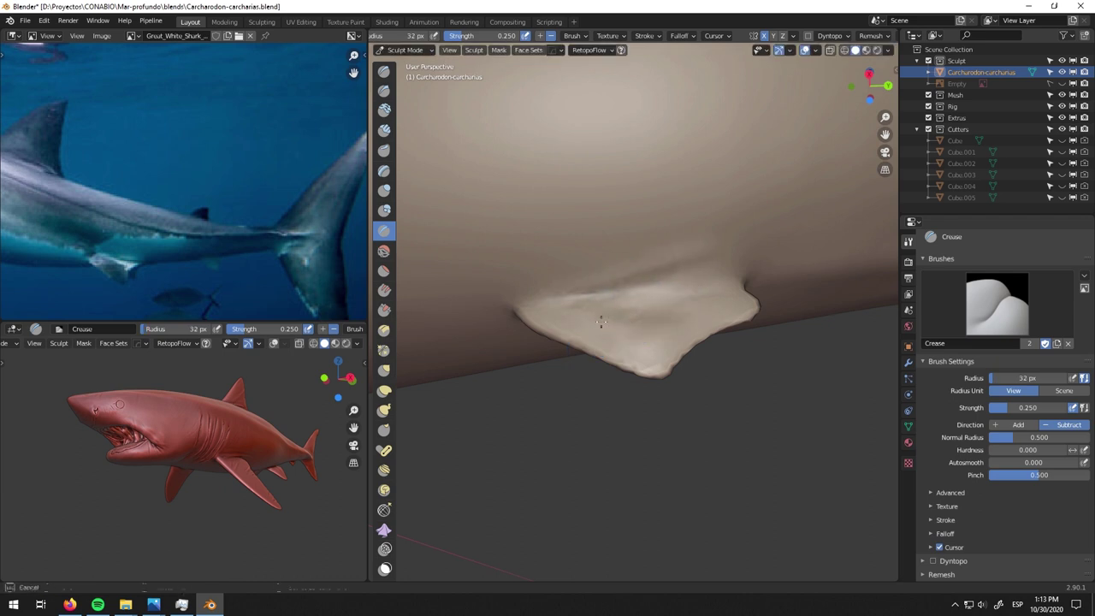
pyautogui.press('c')
pyautogui.scroll(-4, 557, 302)
pyautogui.moveTo(630, 342); pyautogui.dragTo(765, 205, button='middle')
pyautogui.hotkey('shift', 'c')
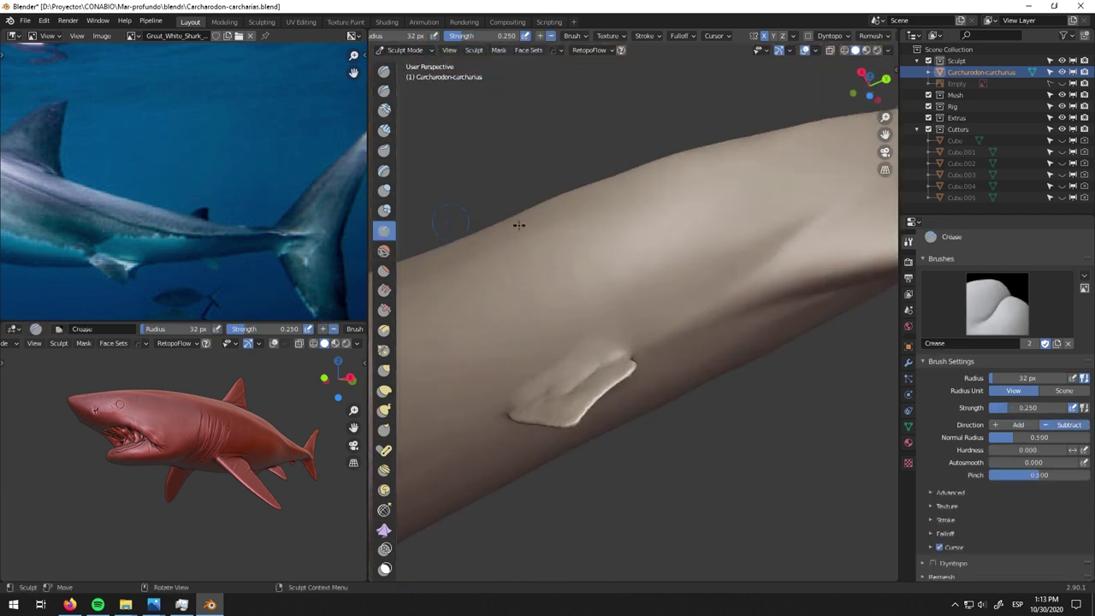
pyautogui.scroll(3, 627, 370)
pyautogui.moveTo(705, 311); pyautogui.dragTo(684, 249, button='middle')
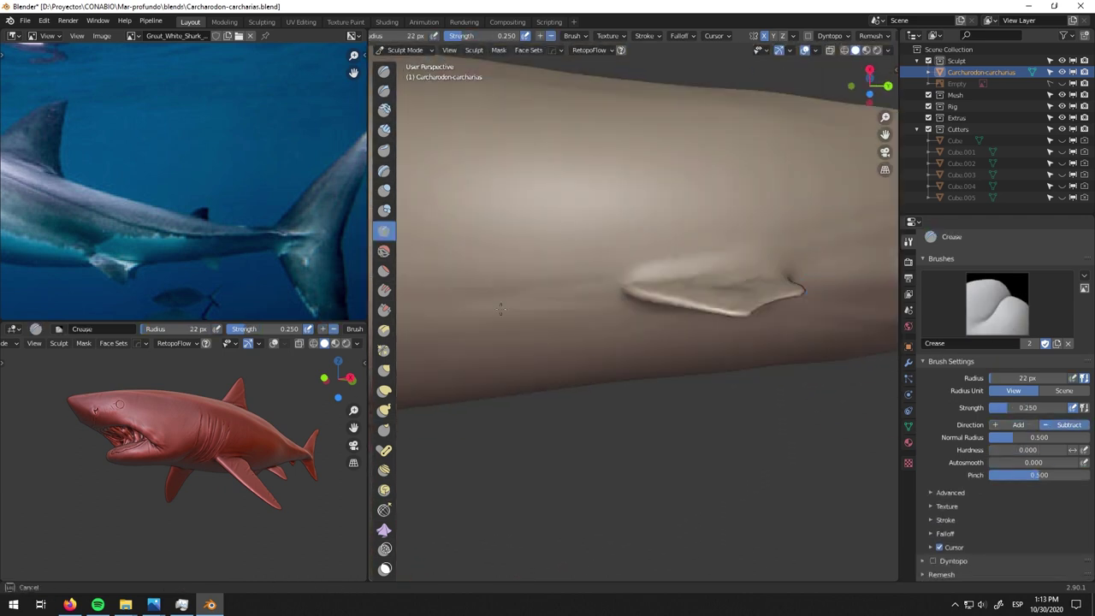
pyautogui.press('i')
pyautogui.scroll(-2, 508, 281)
pyautogui.moveTo(508, 281)
pyautogui.mouseDown(button='middle')
pyautogui.moveTo(558, 394)
pyautogui.moveTo(525, 366)
pyautogui.moveTo(550, 379)
pyautogui.moveTo(617, 313)
pyautogui.mouseUp(button='middle')
pyautogui.hotkey('shift', 'c')
pyautogui.scroll(1, 591, 366)
# - Deepen the creases at the dorsal fin base with a 24 px Crease brush
pyautogui.press('f')
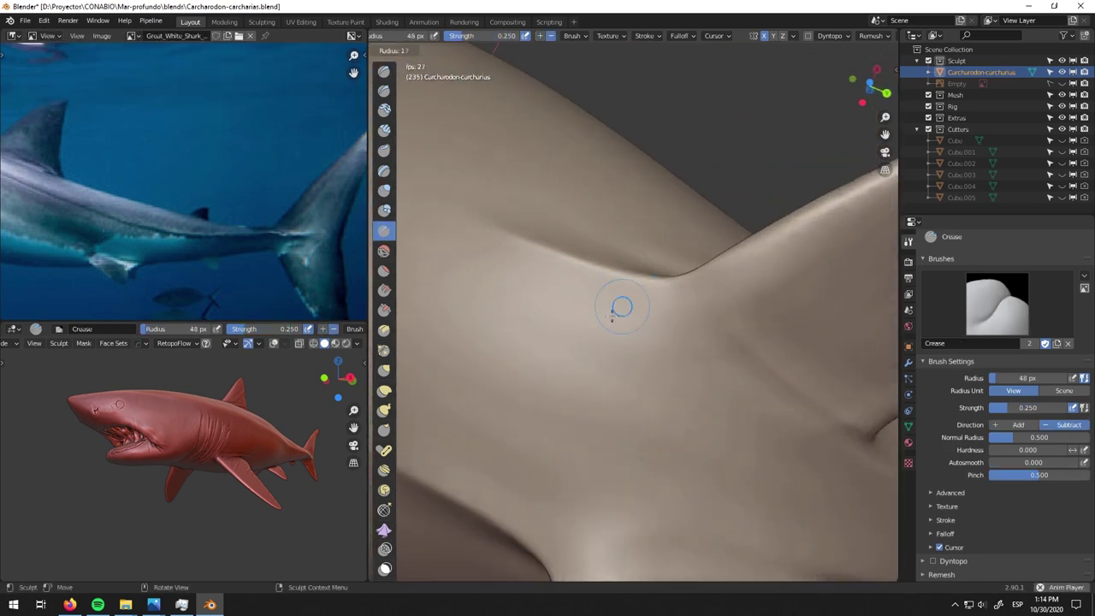
pyautogui.click(601, 317)
pyautogui.moveTo(623, 306)
pyautogui.mouseDown(button='middle')
pyautogui.moveTo(604, 450)
pyautogui.moveTo(428, 379)
pyautogui.moveTo(616, 350)
pyautogui.moveTo(680, 294)
pyautogui.moveTo(557, 351)
pyautogui.moveTo(542, 283)
pyautogui.moveTo(519, 310)
pyautogui.moveTo(594, 200)
pyautogui.moveTo(680, 297)
pyautogui.mouseUp(button='middle')
pyautogui.scroll(2, 676, 297)
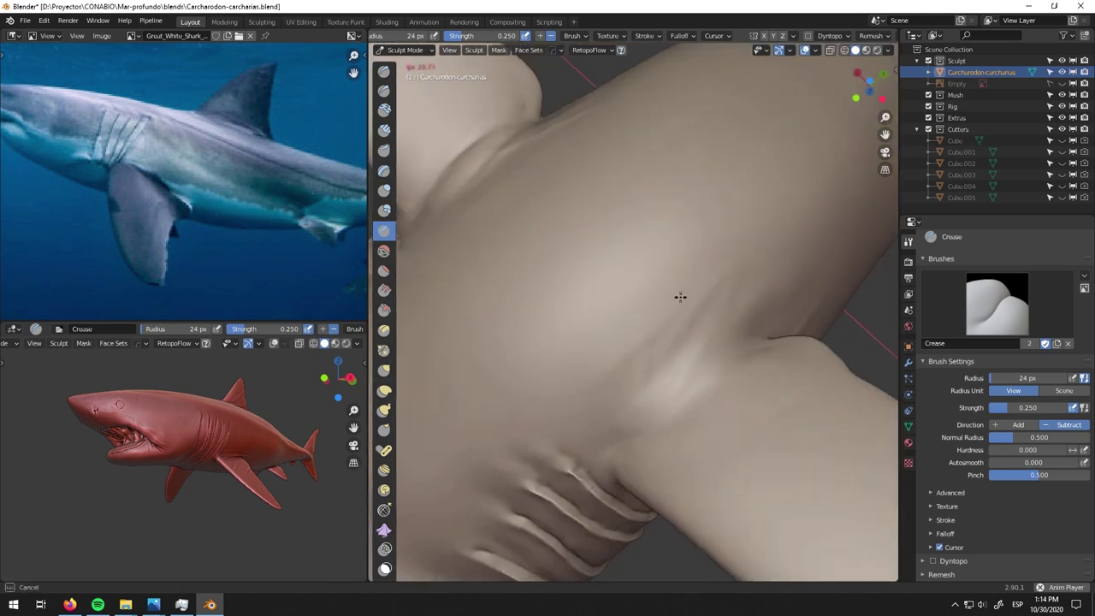
pyautogui.moveTo(847, 210); pyautogui.dragTo(527, 196, button='middle')
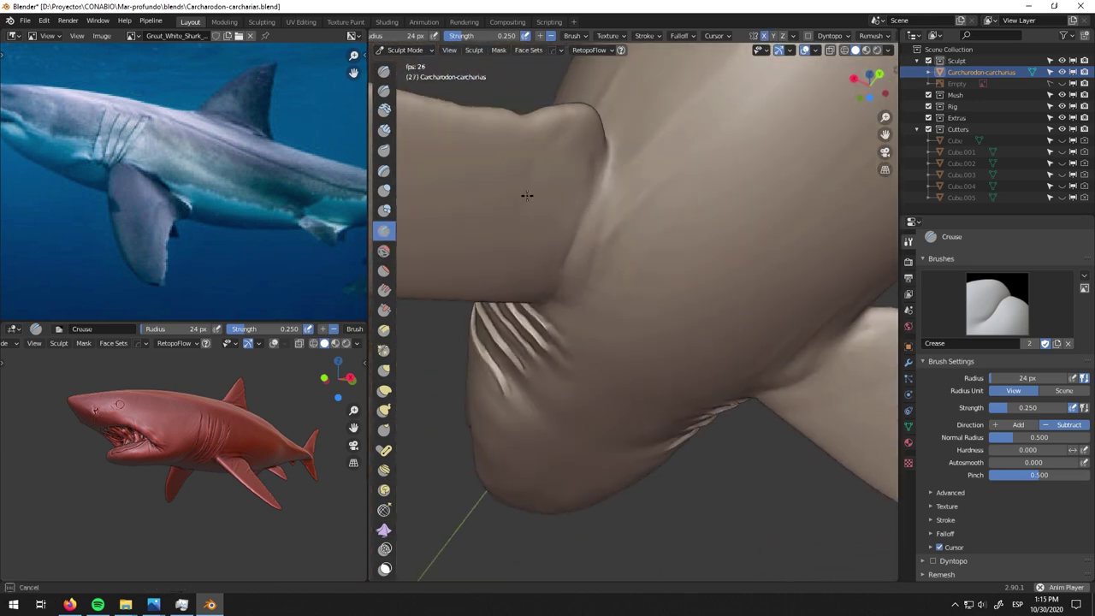
pyautogui.moveTo(630, 155)
pyautogui.mouseDown(button='middle')
pyautogui.moveTo(655, 248)
pyautogui.moveTo(708, 196)
pyautogui.mouseUp(button='middle')
pyautogui.moveTo(645, 235)
pyautogui.mouseDown(button='middle')
pyautogui.moveTo(616, 320)
pyautogui.moveTo(608, 311)
pyautogui.moveTo(672, 390)
pyautogui.moveTo(734, 353)
pyautogui.mouseUp(button='middle')
# - Inflate the forms around the gill slits at 13 px, then return to Object Mode
pyautogui.press('i')
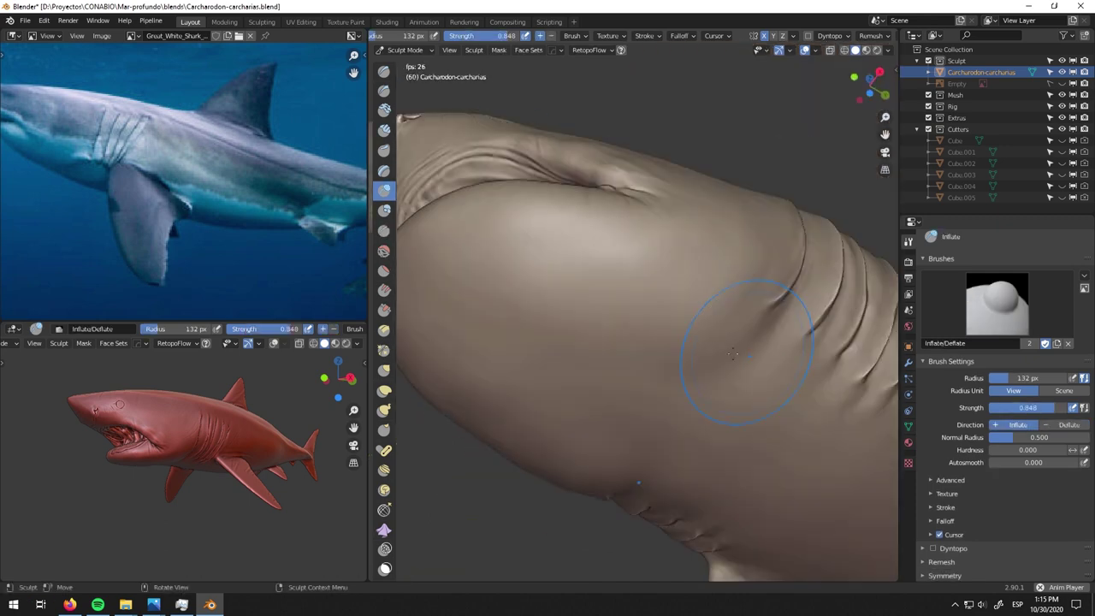
pyautogui.moveTo(769, 97)
pyautogui.mouseDown(button='middle')
pyautogui.moveTo(685, 266)
pyautogui.moveTo(654, 244)
pyautogui.mouseUp(button='middle')
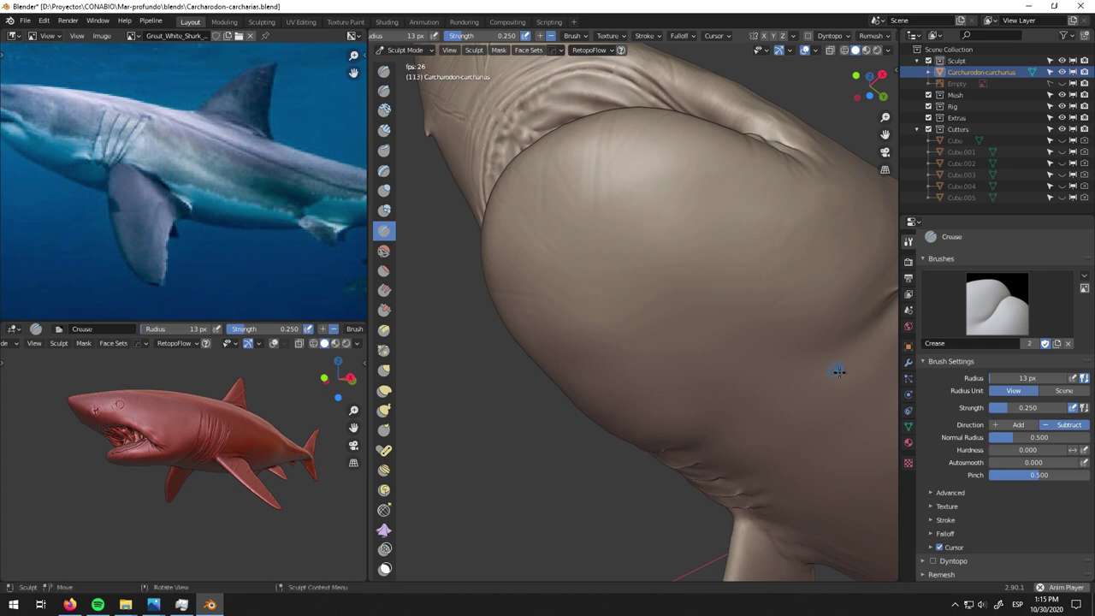
pyautogui.moveTo(838, 371); pyautogui.dragTo(646, 338, button='middle')
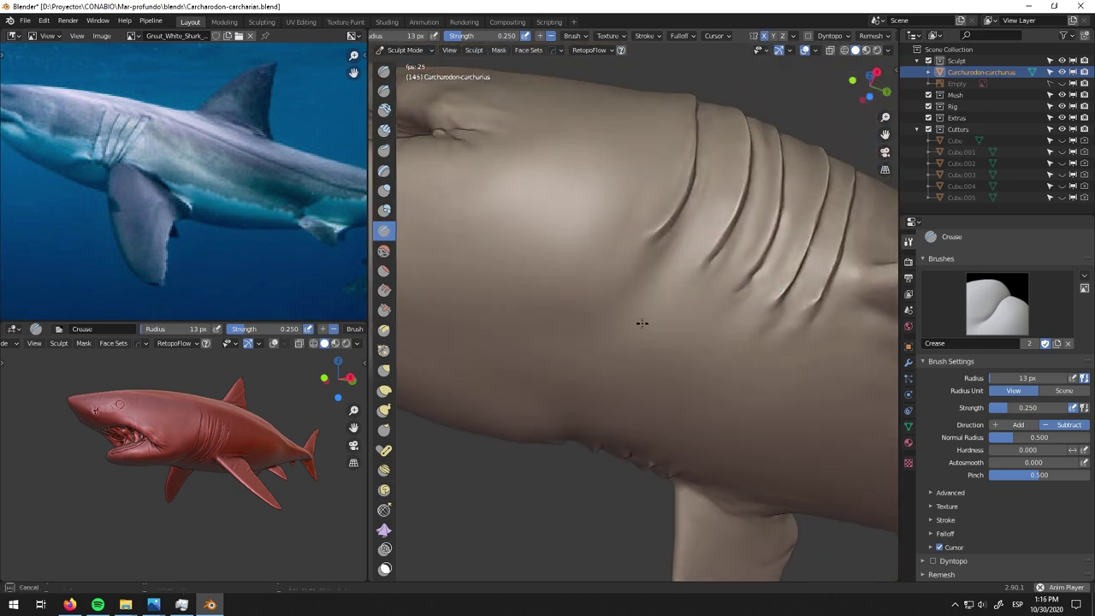
pyautogui.moveTo(650, 273)
pyautogui.mouseDown(button='middle')
pyautogui.moveTo(623, 208)
pyautogui.moveTo(696, 245)
pyautogui.moveTo(515, 389)
pyautogui.mouseUp(button='middle')
pyautogui.scroll(-5, 698, 247)
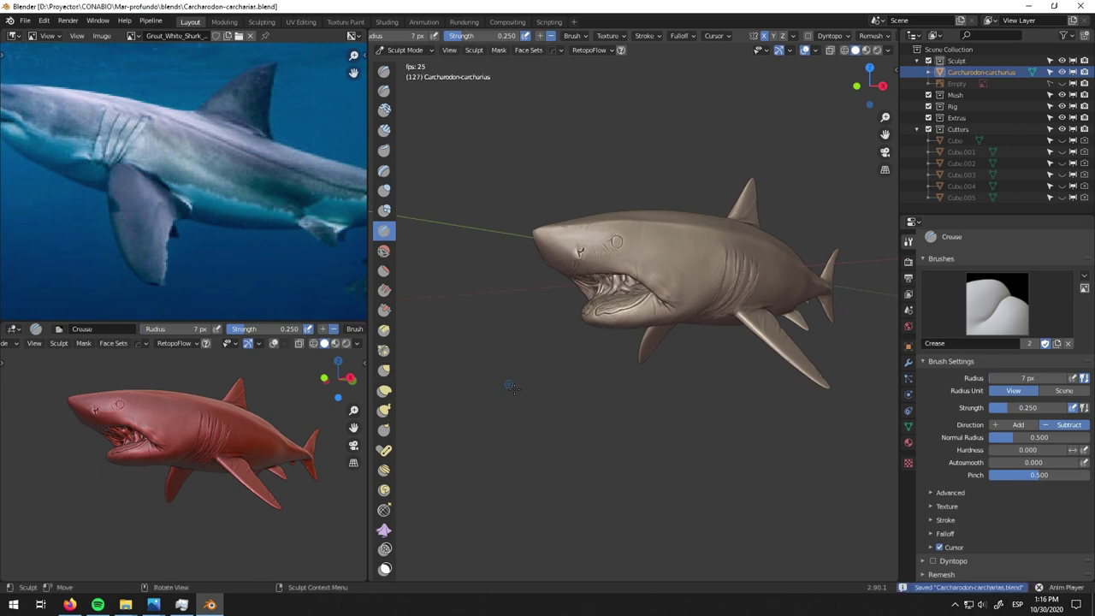
pyautogui.moveTo(413, 220); pyautogui.dragTo(624, 163, button='middle')
pyautogui.hotkey('ctrl', 'Tab')
# - Show the shark-teeth reference photo and set the shark in side orthographic view
pyautogui.click(514, 171)
pyautogui.click(133, 36)
pyautogui.click(258, 108)
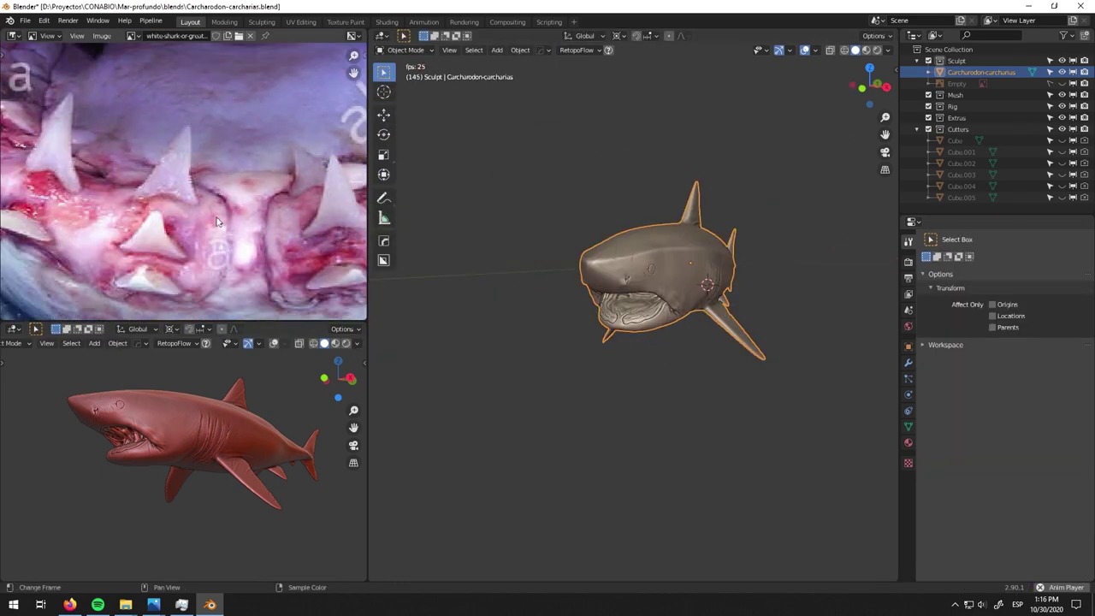
pyautogui.press('KP_3')
pyautogui.press('h')
pyautogui.hotkey('alt', 'h')
# - Add a cube, rename it Diente, and flatten it into a thin slab
pyautogui.hotkey('shift', 'a')
pyautogui.click(668, 227)
pyautogui.press('Return')
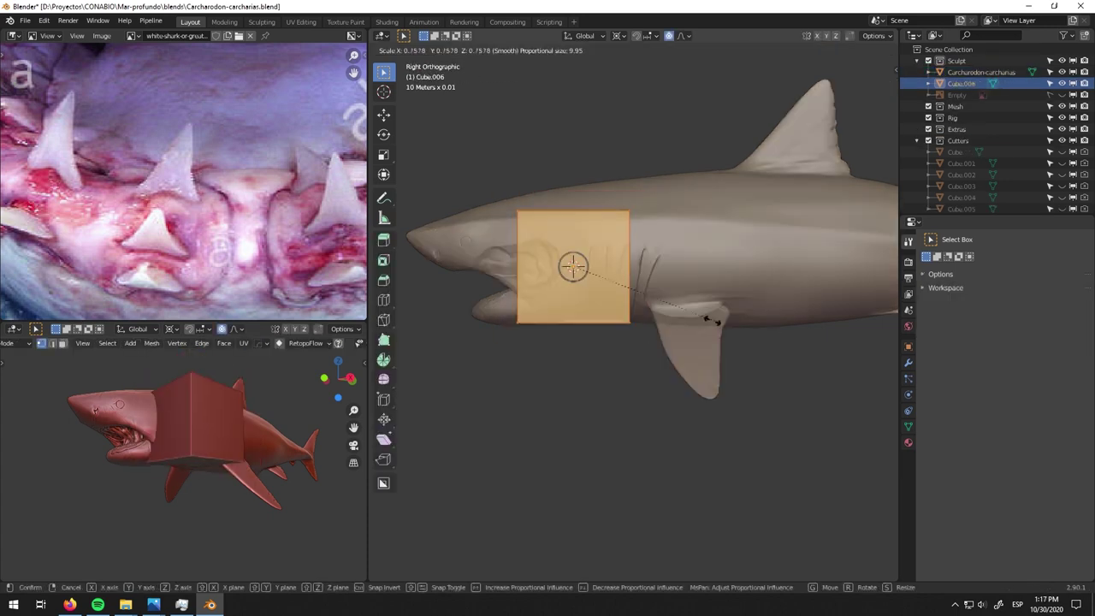
pyautogui.press('KP_Decimal')
pyautogui.hotkey('shift', 'h')
pyautogui.press('Tab')
pyautogui.doubleClick(963, 83)
pyautogui.rightClick(781, 319)
pyautogui.press('y')
pyautogui.click(642, 320)
# - Split the slab with a centre loop, raise a top peak, and add horizontal edge loops
pyautogui.press('KP_1')
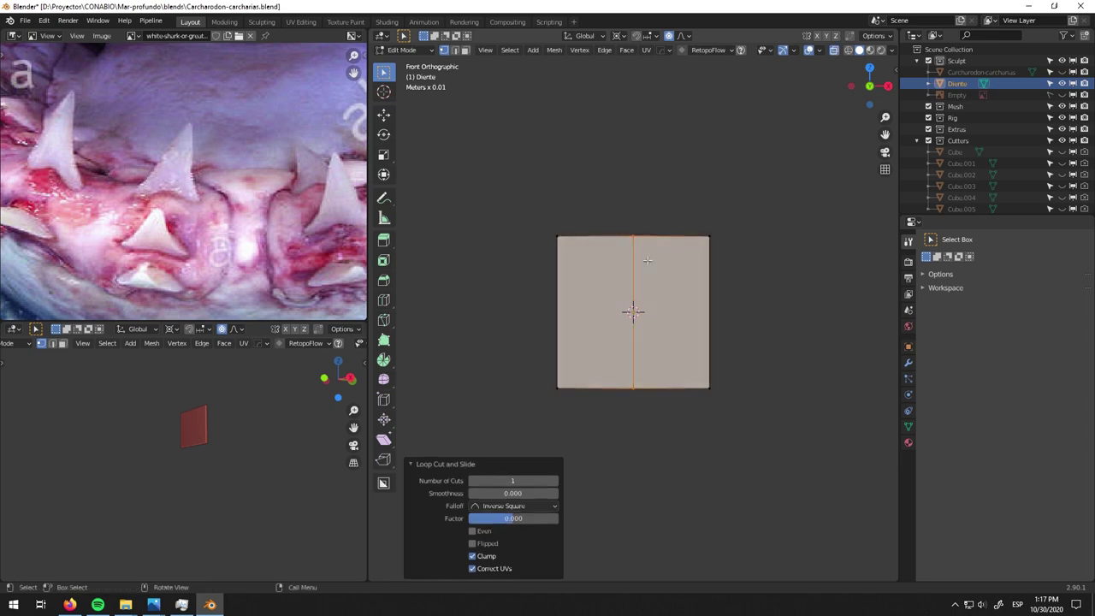
pyautogui.click(633, 236)
pyautogui.press('g')
pyautogui.click(633, 196)
pyautogui.click(558, 236)
pyautogui.press('g')
pyautogui.click(774, 367)
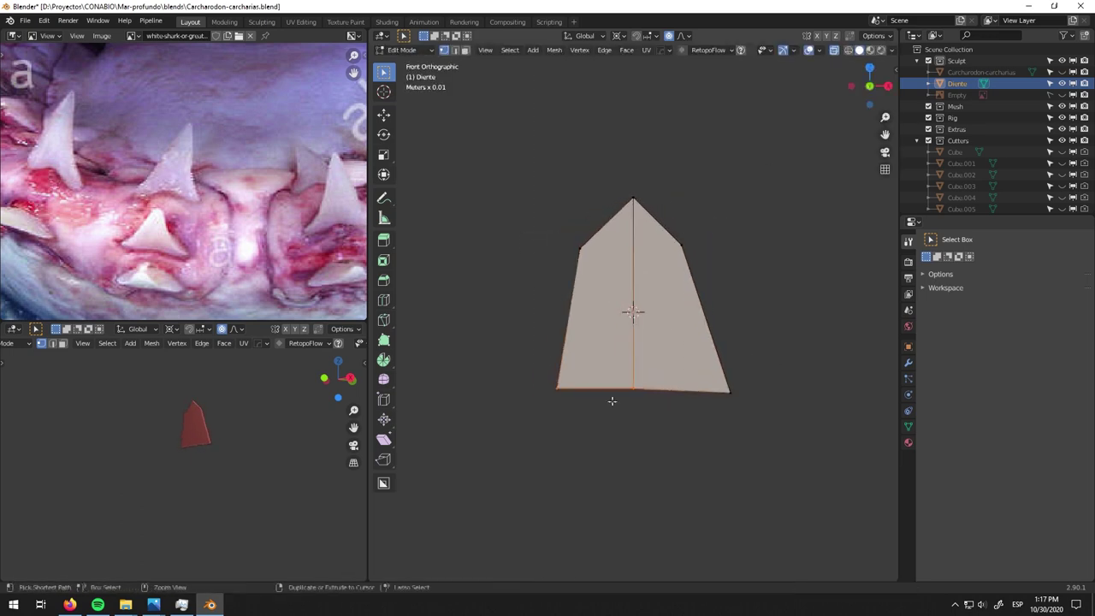
pyautogui.hotkey('ctrl', 'r')
pyautogui.click(633, 325)
# - Bend the tooth into a curve, then thin and narrow it with proportional moves and scales
pyautogui.press('KP_3')
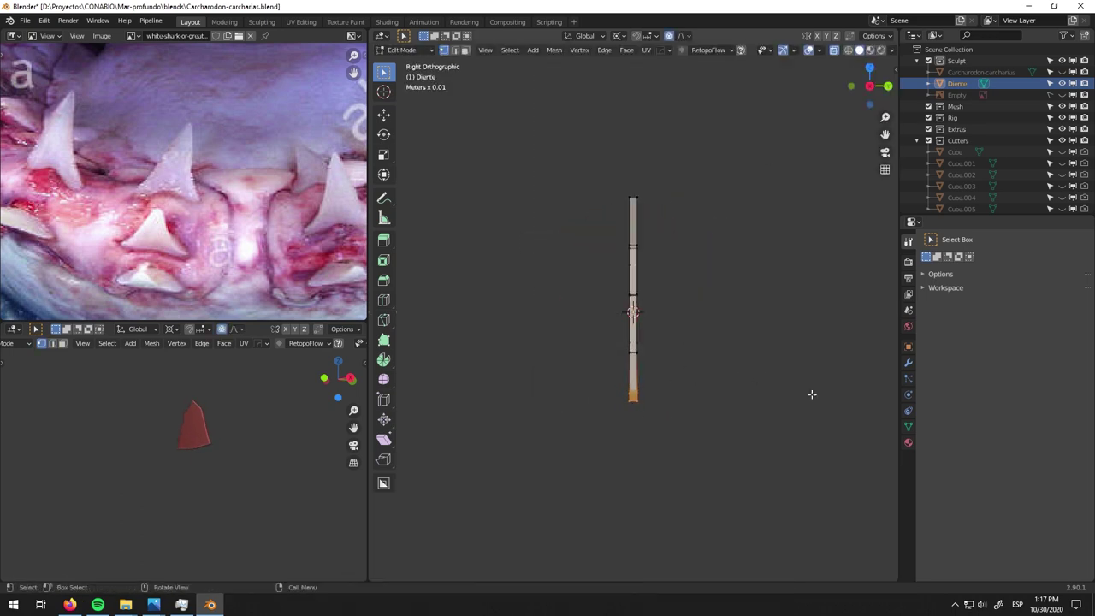
pyautogui.press('g')
pyautogui.click(636, 334)
pyautogui.press('s')
pyautogui.click(694, 385)
pyautogui.press('KP_1')
pyautogui.press('b')
pyautogui.click(621, 236)
pyautogui.press('s')
pyautogui.press('x')
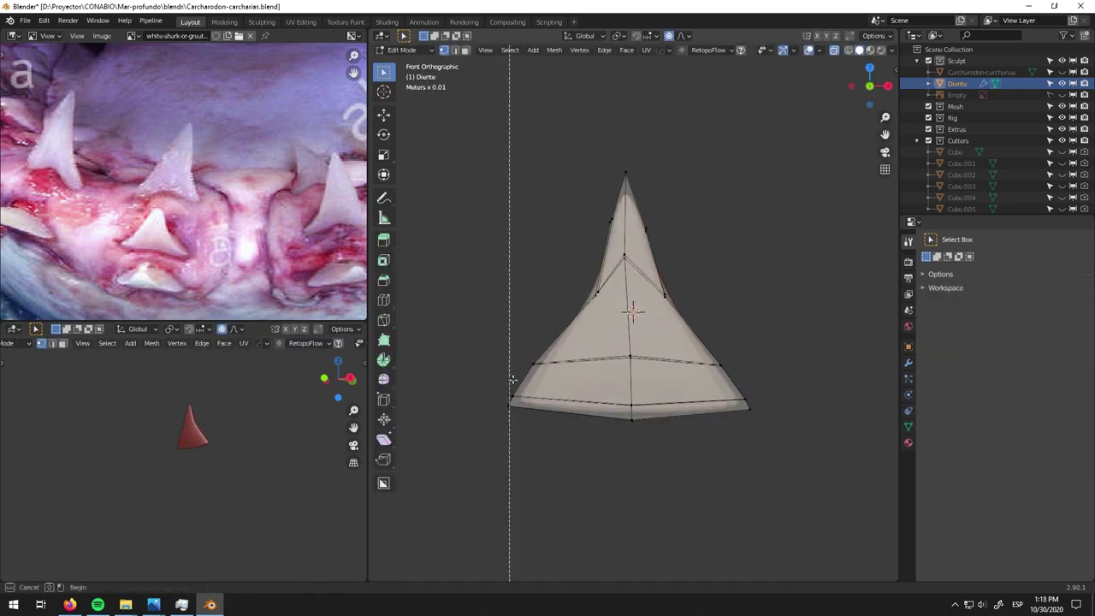
pyautogui.click(511, 379)
# - Smooth the tooth with a level 2 Subdivision Surface modifier, undoing a trial thickness scale
pyautogui.click(908, 363)
pyautogui.press('KP_3')
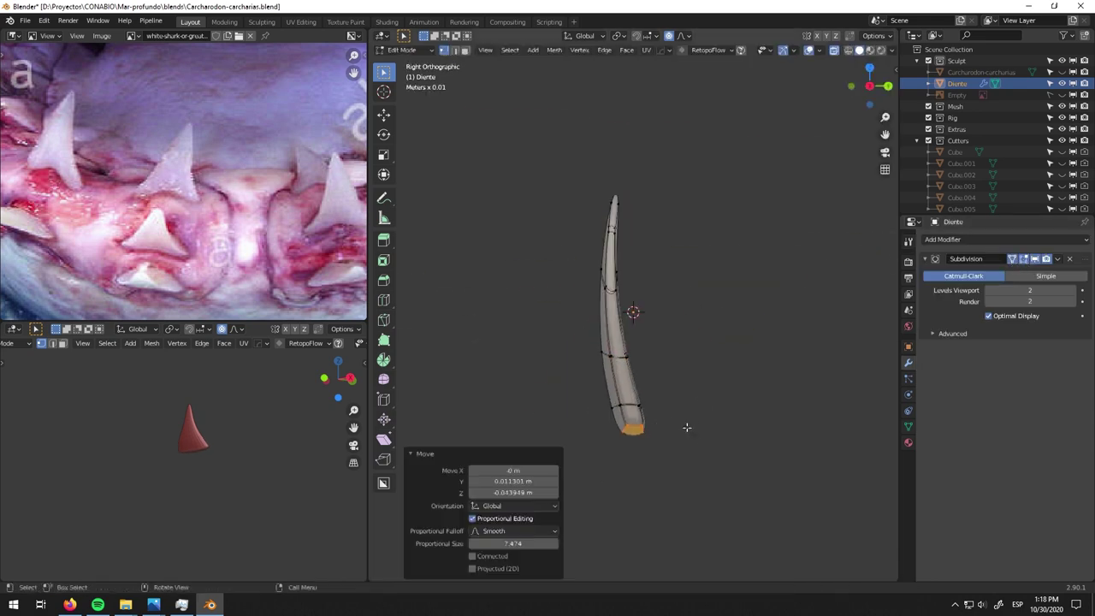
pyautogui.moveTo(633, 396); pyautogui.dragTo(704, 396, button='middle')
pyautogui.press('s')
pyautogui.press('z')
pyautogui.click(701, 359)
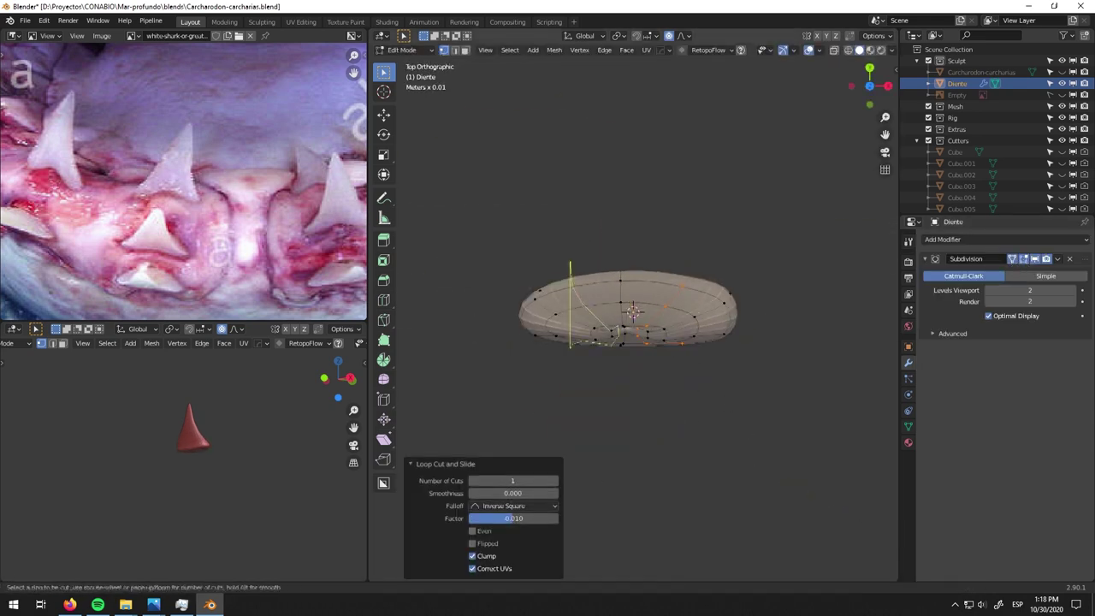
pyautogui.hotkey('ctrl', 'z')
pyautogui.press('KP_3')
pyautogui.press('KP_7')
pyautogui.moveTo(700, 341); pyautogui.dragTo(641, 422, button='middle')
# - Reshape the tooth's base with proportional moves along the depth axis, ending in Object Mode
pyautogui.press('KP_7')
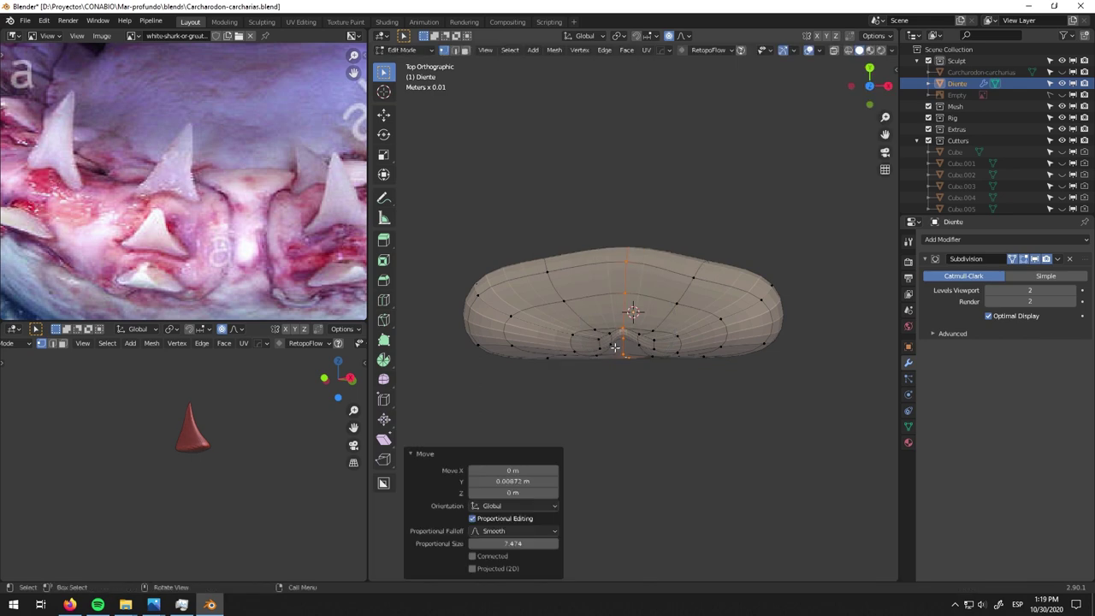
pyautogui.press('KP_1')
pyautogui.moveTo(642, 422); pyautogui.dragTo(642, 409)
pyautogui.press('g')
pyautogui.press('y')
pyautogui.moveTo(641, 419)
pyautogui.mouseDown(button='middle')
pyautogui.moveTo(645, 406)
pyautogui.moveTo(597, 330)
pyautogui.moveTo(733, 290)
pyautogui.mouseUp(button='middle')
pyautogui.click(645, 406)
pyautogui.press('g')
pyautogui.click(710, 269)
pyautogui.press('KP_3')
pyautogui.moveTo(513, 293); pyautogui.dragTo(676, 361, button='middle')
pyautogui.press('KP_7')
pyautogui.press('Tab')
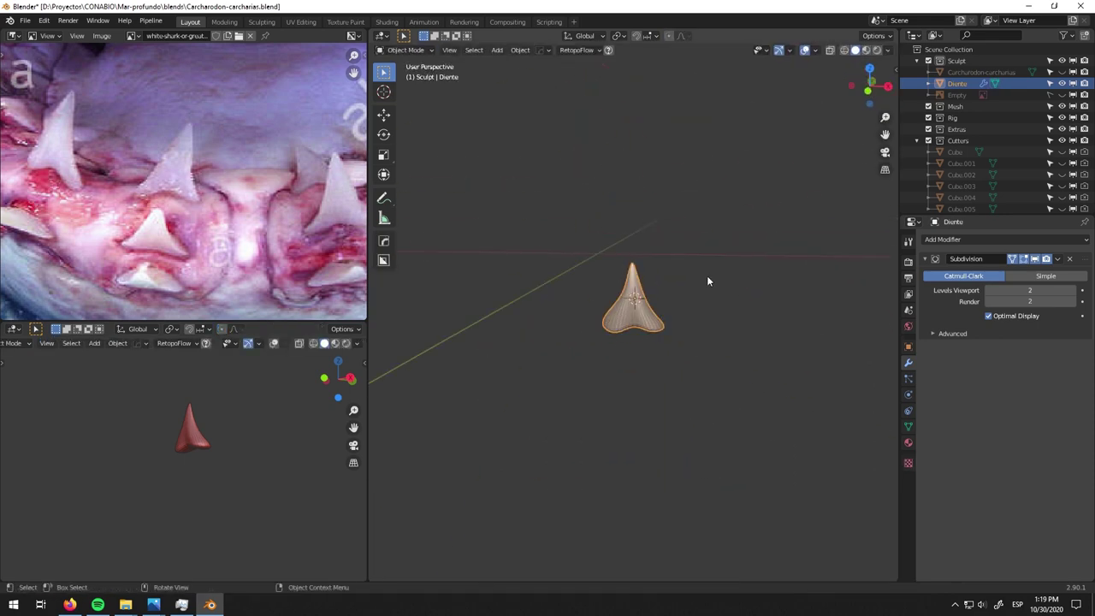
# - Bring the shark back into view and apply the Diente tooth's scale
pyautogui.scroll(-3, 212, 167)
pyautogui.scroll(3, 212, 167)
pyautogui.press('KP_3')
pyautogui.hotkey('alt', 'h')
pyautogui.press('KP_Decimal')
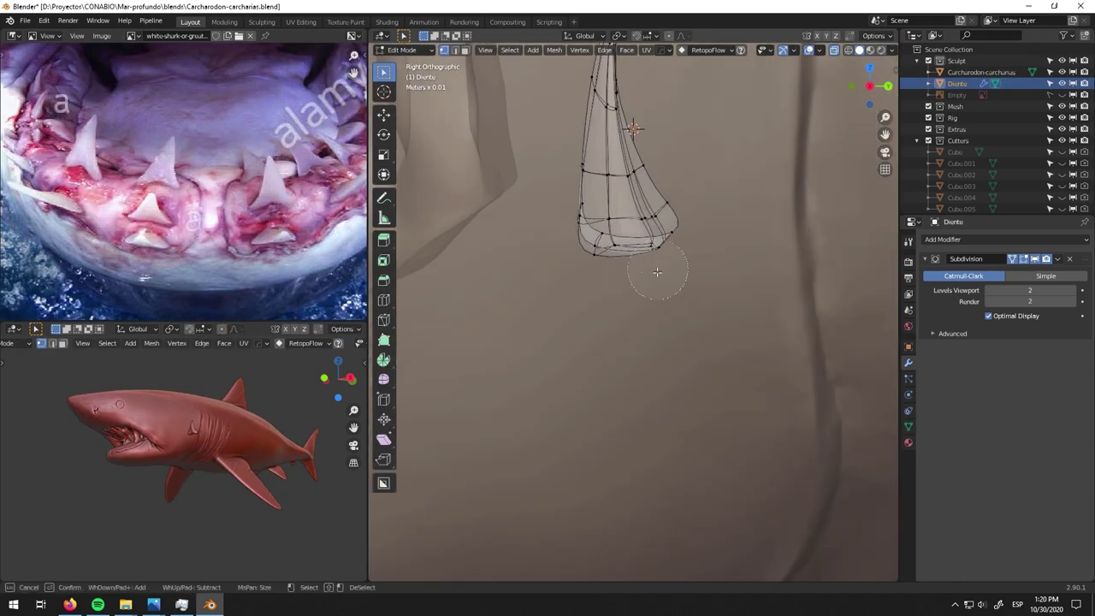
pyautogui.click(520, 49)
pyautogui.hotkey('ctrl', 'a')
pyautogui.click(618, 273)
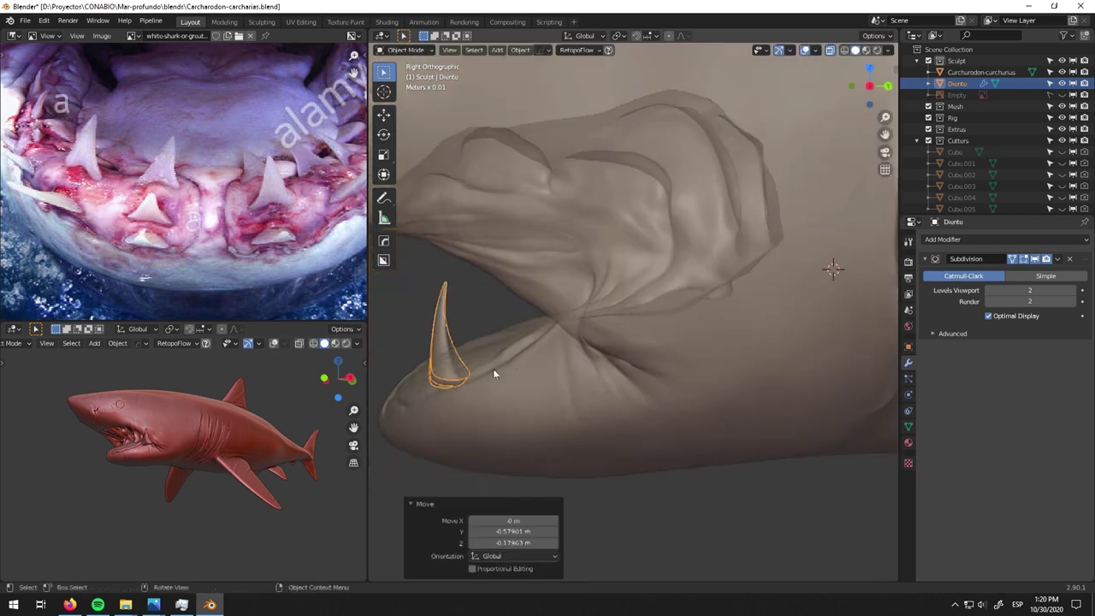
# - Enable face snapping with Align Rotation to Target and snap the tooth onto the lower jaw
pyautogui.click(648, 35)
pyautogui.click(597, 194)
pyautogui.press('g')
pyautogui.click(605, 365)
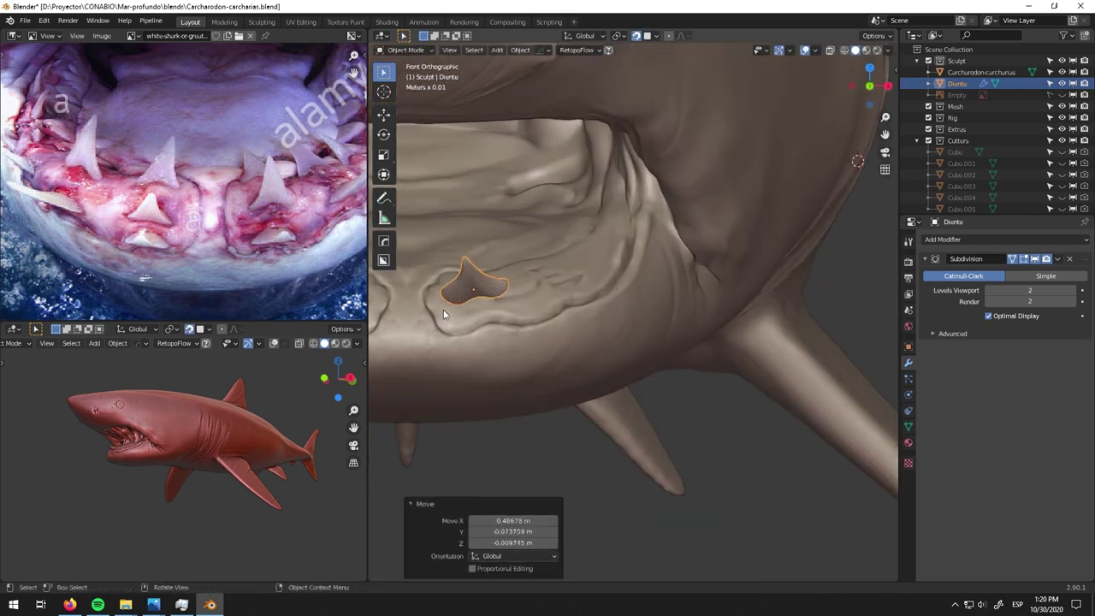
pyautogui.moveTo(606, 365); pyautogui.dragTo(728, 225, button='middle')
# - Resize the tooth by 0.9, then by 1.28 to fit the jaw
pyautogui.click(655, 35)
pyautogui.press('KP_1')
pyautogui.write('s.9')
pyautogui.press('Return')
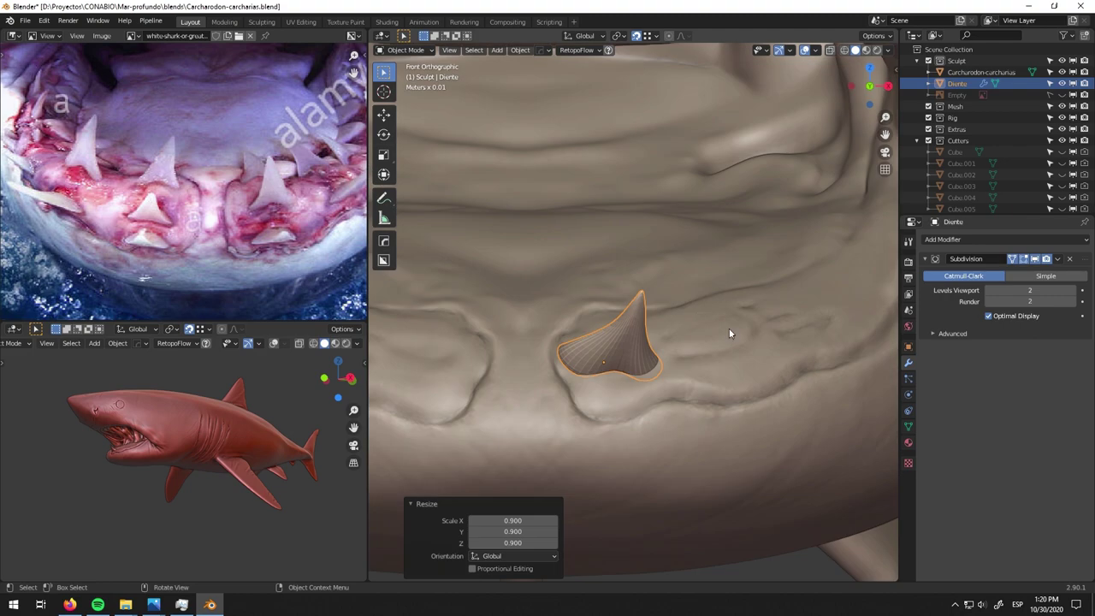
pyautogui.write('s1.28')
pyautogui.press('Return')
# - Look into the mouth and check the tooth's base in Edit Mode
pyautogui.moveTo(650, 257); pyautogui.dragTo(118, 456, button='middle')
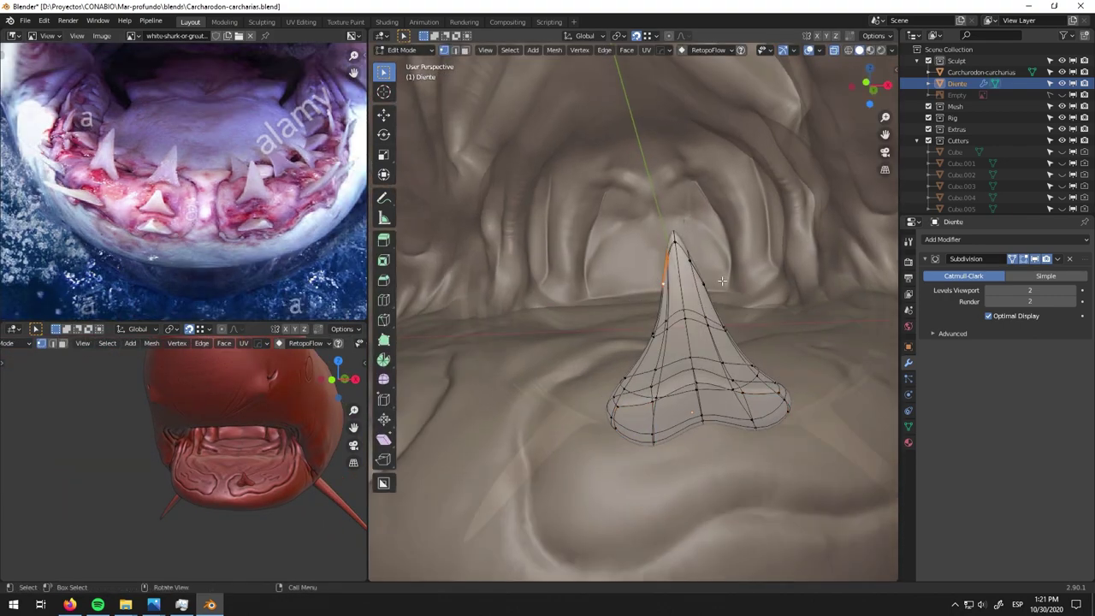
pyautogui.keyDown('alt'); pyautogui.click(691, 291); pyautogui.keyUp('alt')
pyautogui.moveTo(691, 291); pyautogui.dragTo(828, 393, button='middle')
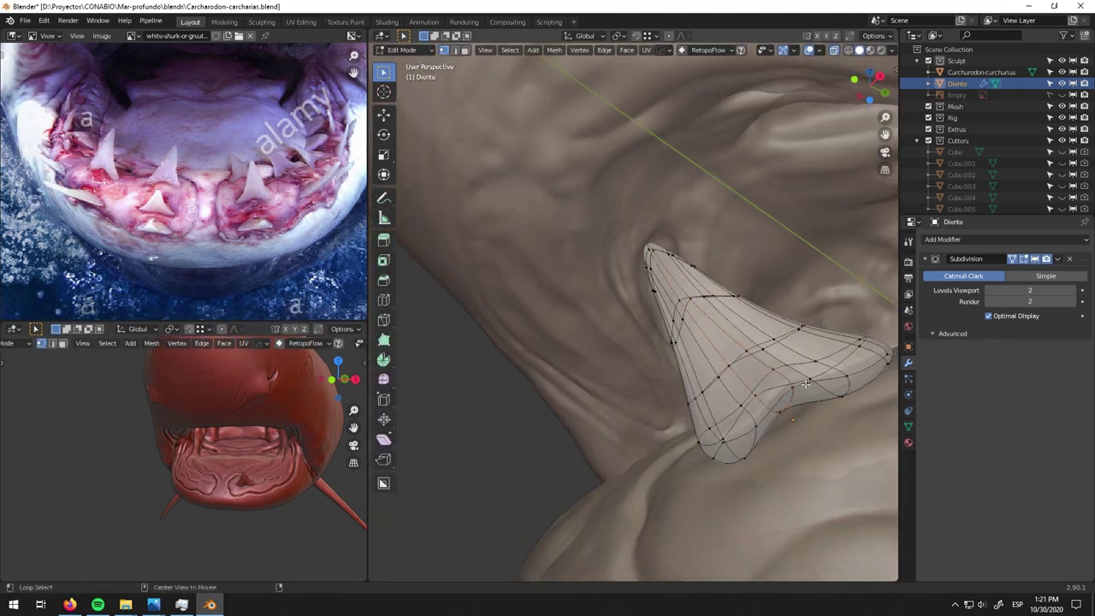
pyautogui.press('Tab')
# - Place a duplicate tooth, Diente.001, just in front of the first one
pyautogui.moveTo(813, 402); pyautogui.dragTo(817, 398)
pyautogui.moveTo(817, 399); pyautogui.dragTo(770, 471, button='middle')
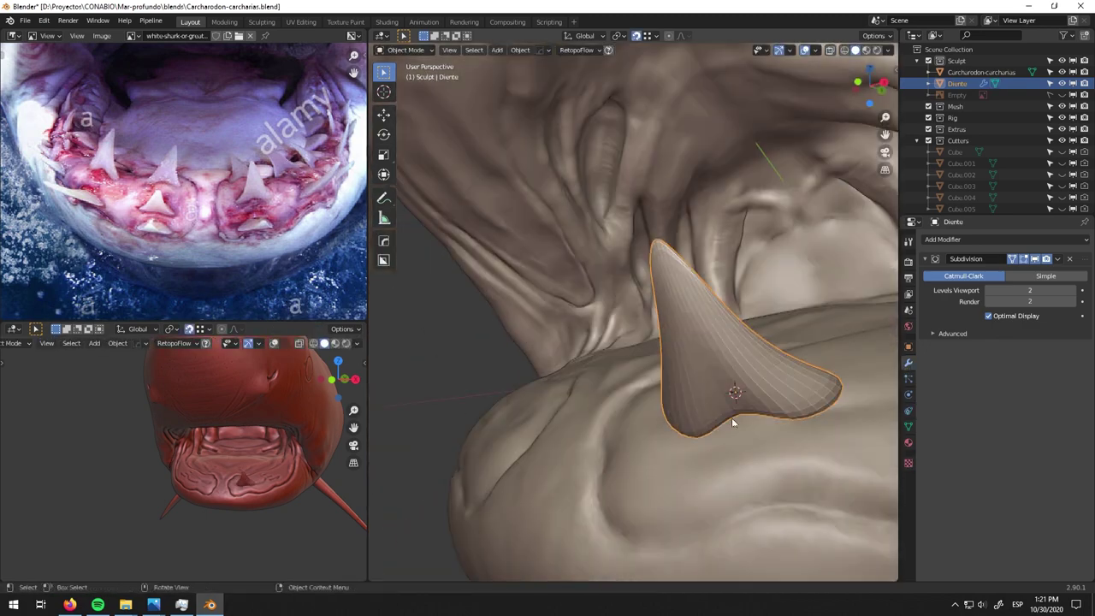
pyautogui.hotkey('ctrl', 'Tab')
pyautogui.moveTo(698, 396); pyautogui.dragTo(692, 385, button='middle')
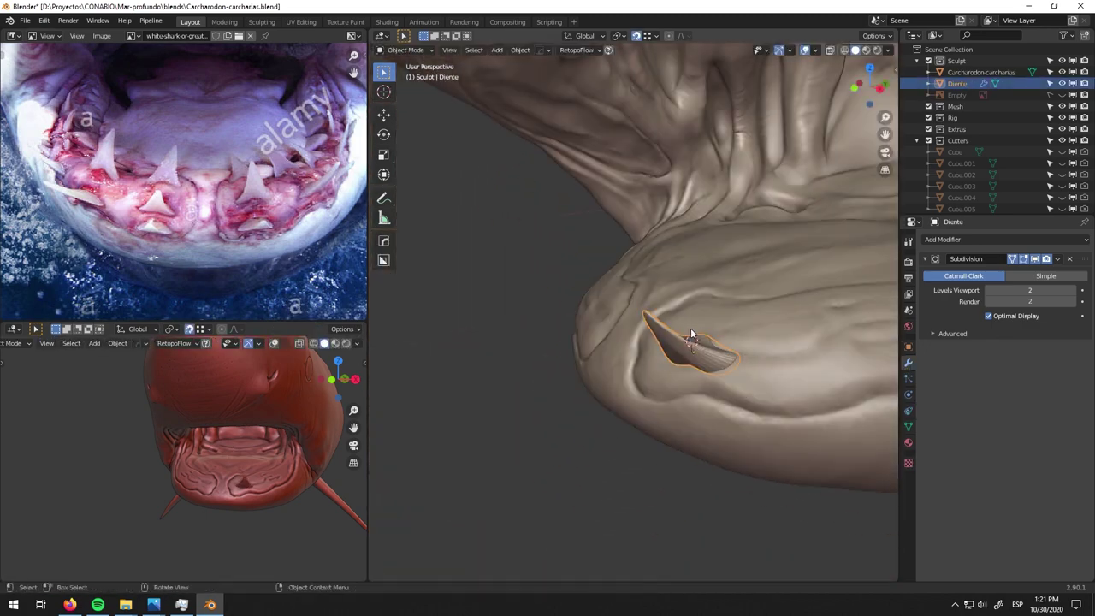
pyautogui.hotkey('shift', 'd')
pyautogui.click(719, 326)
pyautogui.moveTo(719, 326); pyautogui.dragTo(761, 336, button='middle')
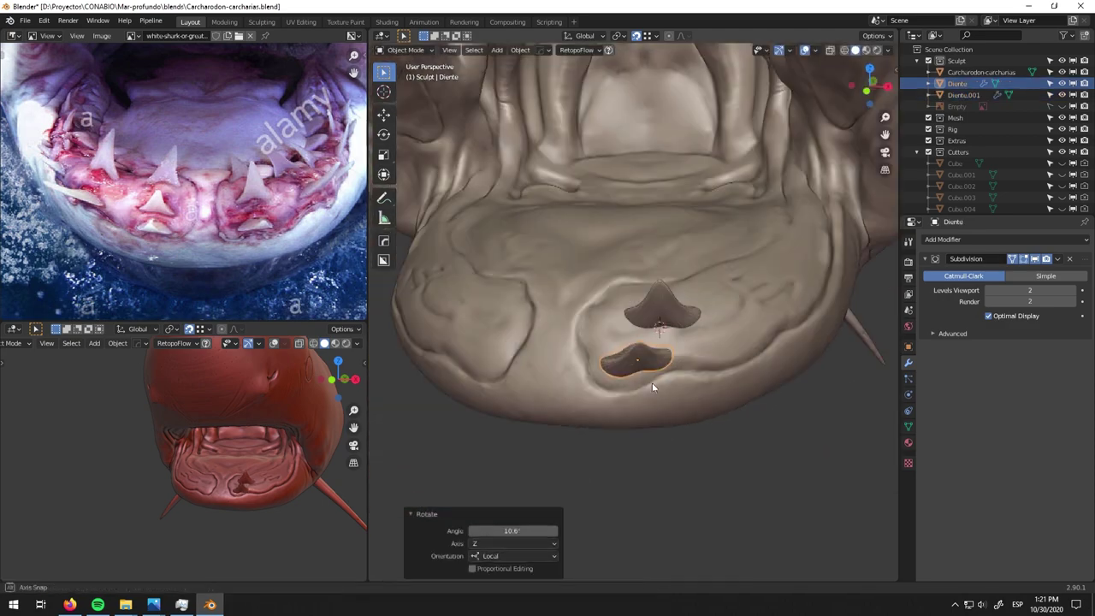
# - Resize the copied tooth and place another duplicate on the jaw
pyautogui.press('s')
pyautogui.click(759, 336)
pyautogui.hotkey('shift', 'd')
pyautogui.click(856, 383)
pyautogui.moveTo(856, 383)
pyautogui.mouseDown(button='middle')
pyautogui.moveTo(709, 311)
pyautogui.moveTo(710, 343)
pyautogui.moveTo(739, 363)
pyautogui.mouseUp(button='middle')
pyautogui.press('g')
pyautogui.click(728, 321)
# - Add further tooth copies beside the row, slide Diente.003 along the jaw, and save the file
pyautogui.hotkey('shift', 'd')
pyautogui.click(685, 316)
pyautogui.click(575, 282)
pyautogui.hotkey('shift', 'd')
pyautogui.press('x')
pyautogui.press('x')
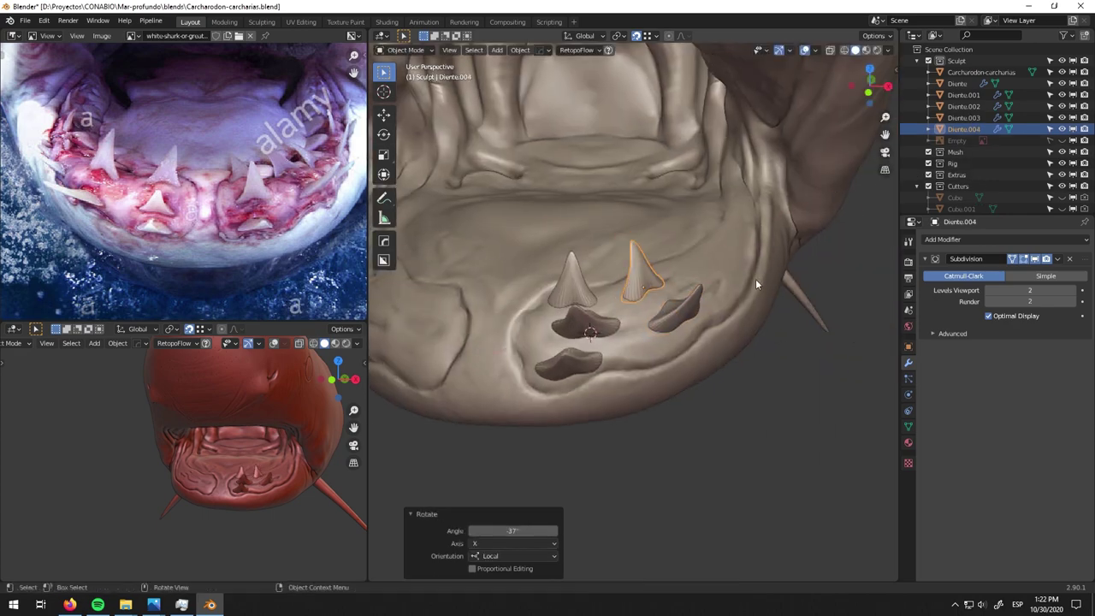
pyautogui.click(676, 308)
pyautogui.moveTo(676, 308); pyautogui.dragTo(721, 326, button='middle')
pyautogui.press('g')
pyautogui.click(739, 391)
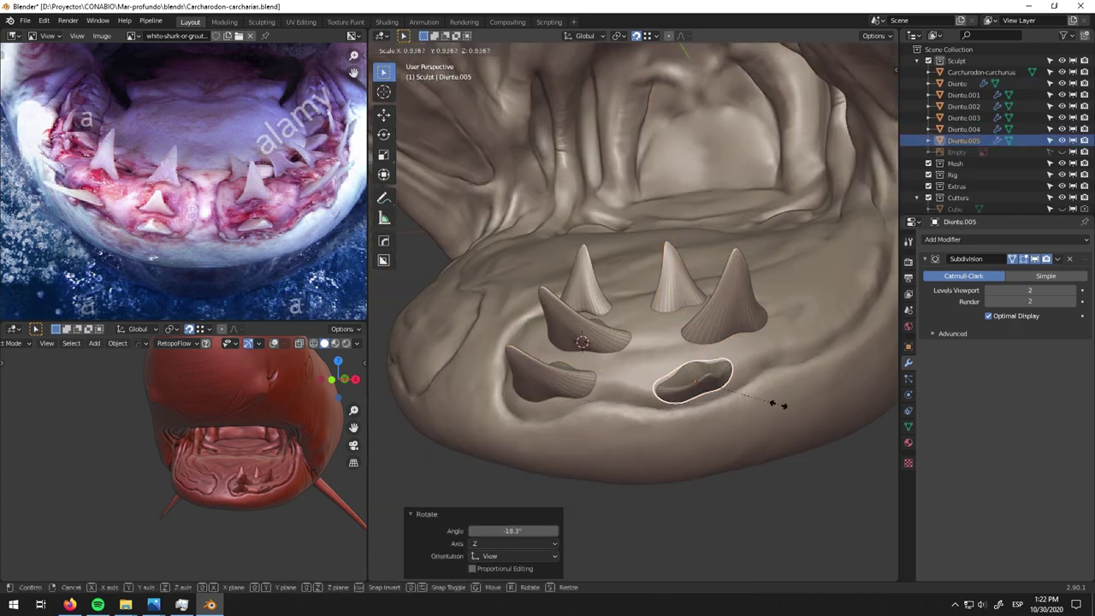
pyautogui.scroll(-5, 777, 403)
pyautogui.moveTo(759, 307); pyautogui.dragTo(650, 343, button='middle')
pyautogui.hotkey('ctrl', 's')
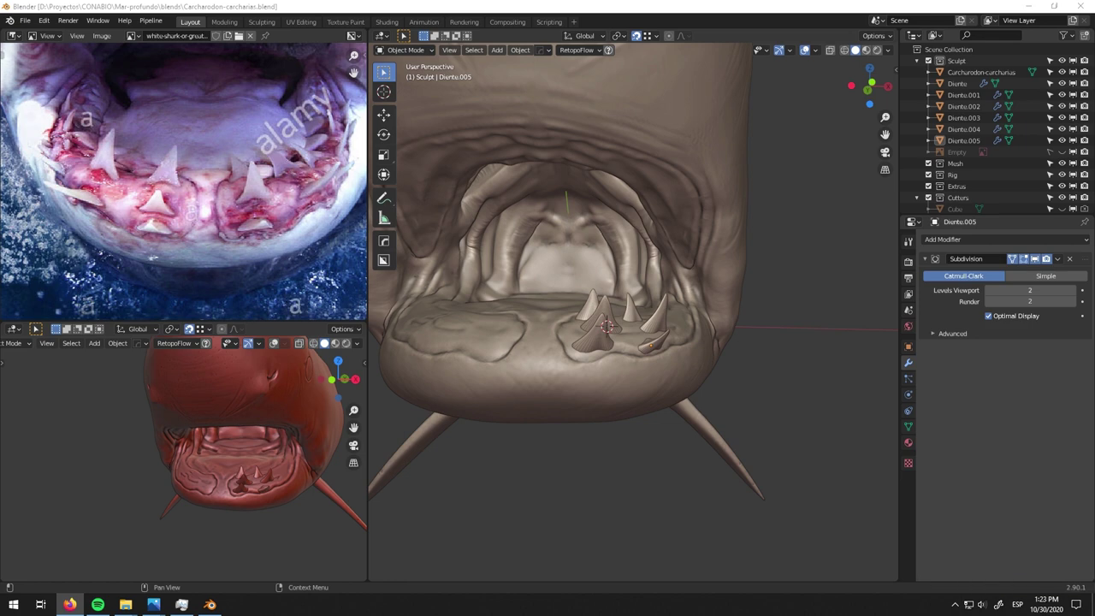
# - Copy Diente.005 sideways along the jaw and tilt the copy's tip in Edit Mode
pyautogui.moveTo(605, 326); pyautogui.dragTo(594, 283, button='middle')
pyautogui.hotkey('shift', 'd')
pyautogui.press('x')
pyautogui.press('x')
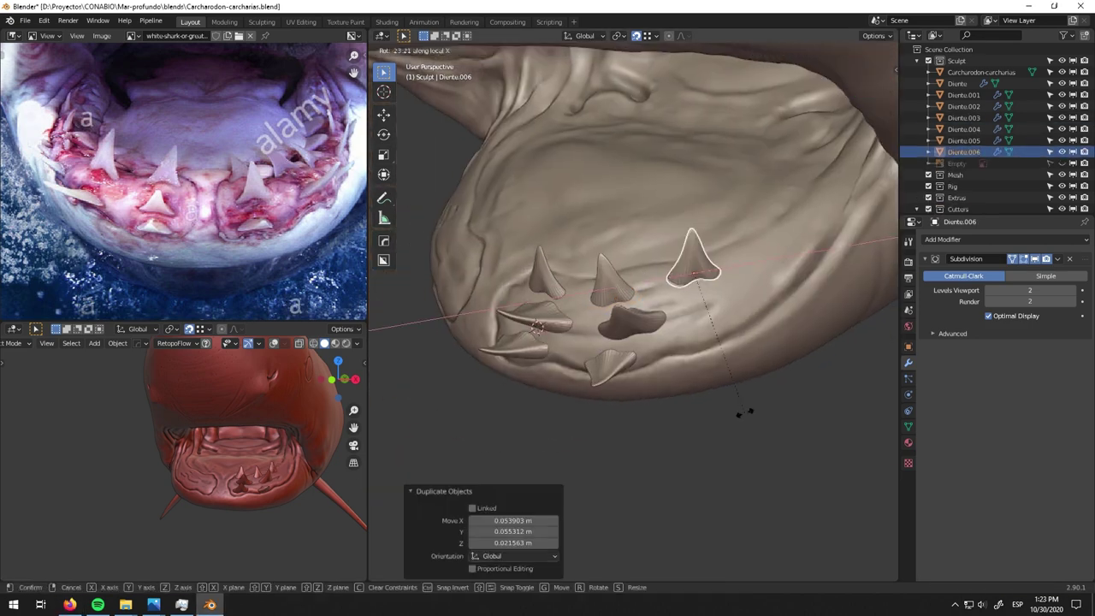
pyautogui.click(787, 317)
pyautogui.press('Tab')
pyautogui.scroll(3, 752, 303)
pyautogui.press('g')
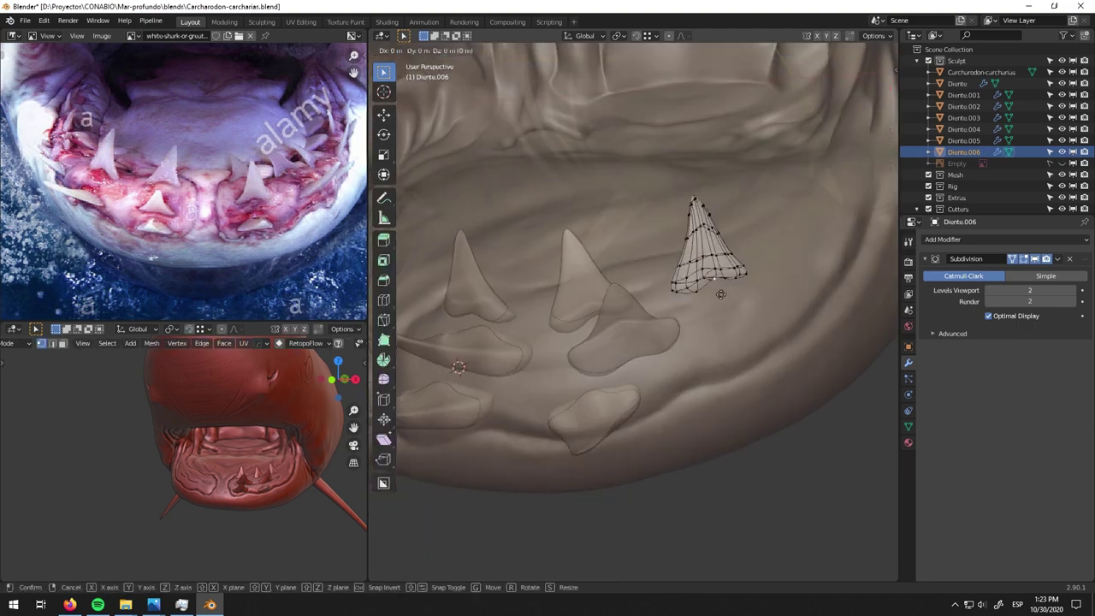
pyautogui.click(721, 308)
pyautogui.moveTo(721, 308); pyautogui.dragTo(781, 290, button='middle')
pyautogui.press('r')
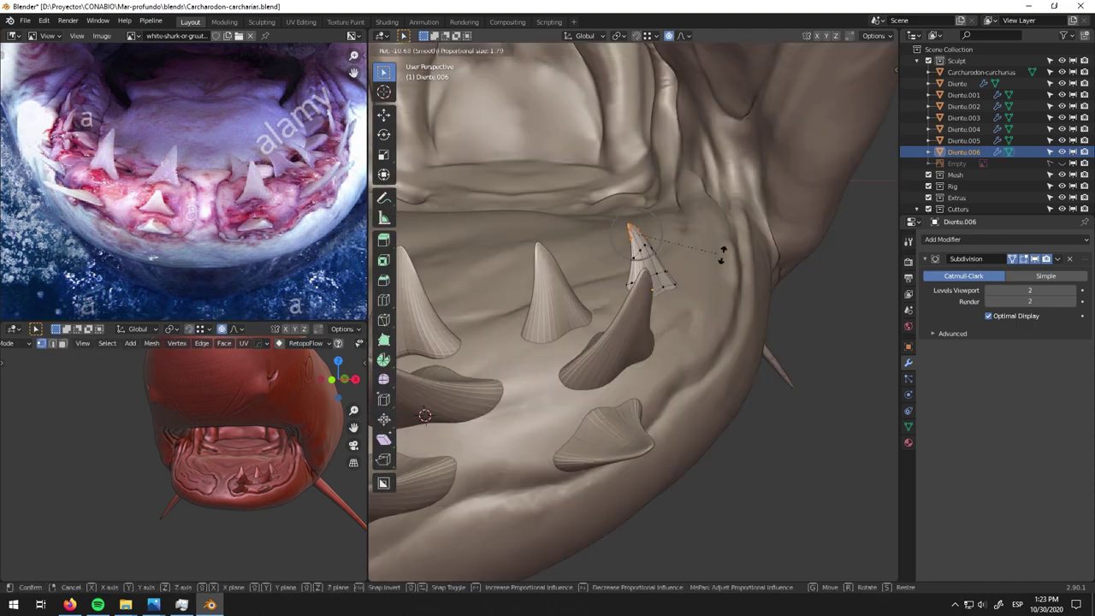
pyautogui.click(585, 278)
pyautogui.moveTo(585, 278); pyautogui.dragTo(676, 340, button='middle')
pyautogui.press('Tab')
# - Duplicate and rotate two more teeth into place along the lower jaw
pyautogui.hotkey('shift', 'd')
pyautogui.click(710, 317)
pyautogui.press('r')
pyautogui.click(717, 325)
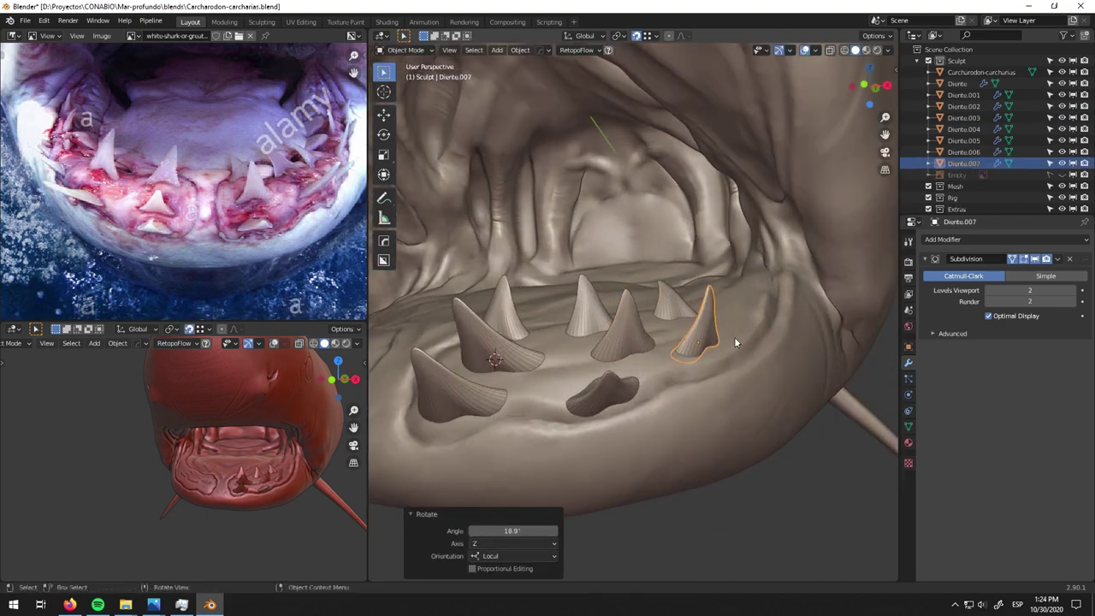
pyautogui.hotkey('shift', 'd')
pyautogui.hotkey('shift', 'd')
pyautogui.press('z')
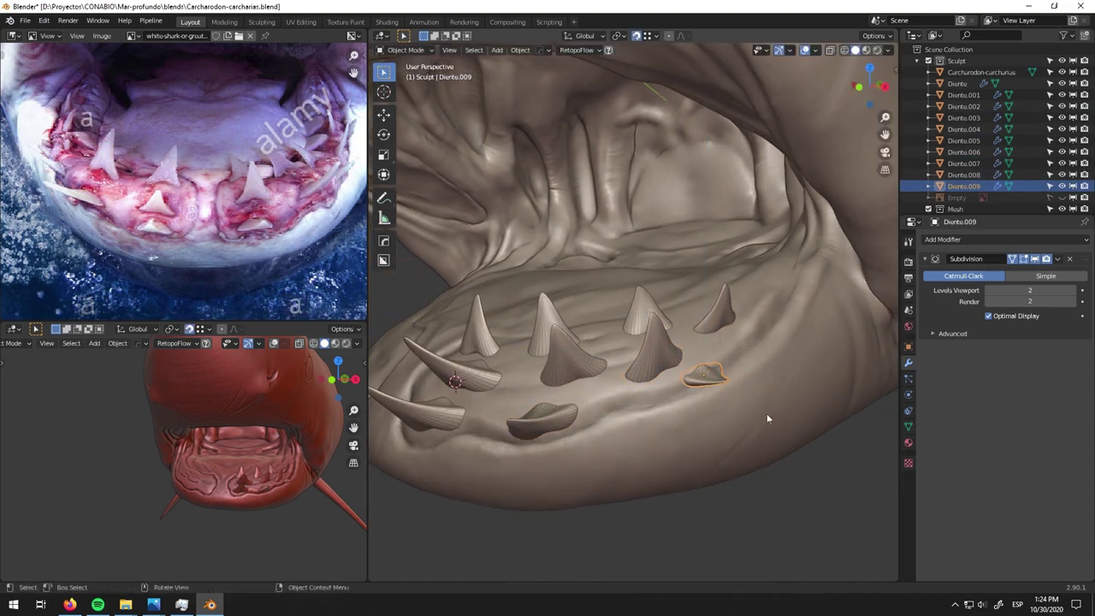
pyautogui.click(807, 411)
pyautogui.moveTo(806, 410); pyautogui.dragTo(736, 316, button='middle')
# - Add one more tooth rotated about X and resized, then view the whole shark
pyautogui.hotkey('shift', 'd')
pyautogui.press('r')
pyautogui.press('x')
pyautogui.press('x')
pyautogui.click(734, 309)
pyautogui.press('s')
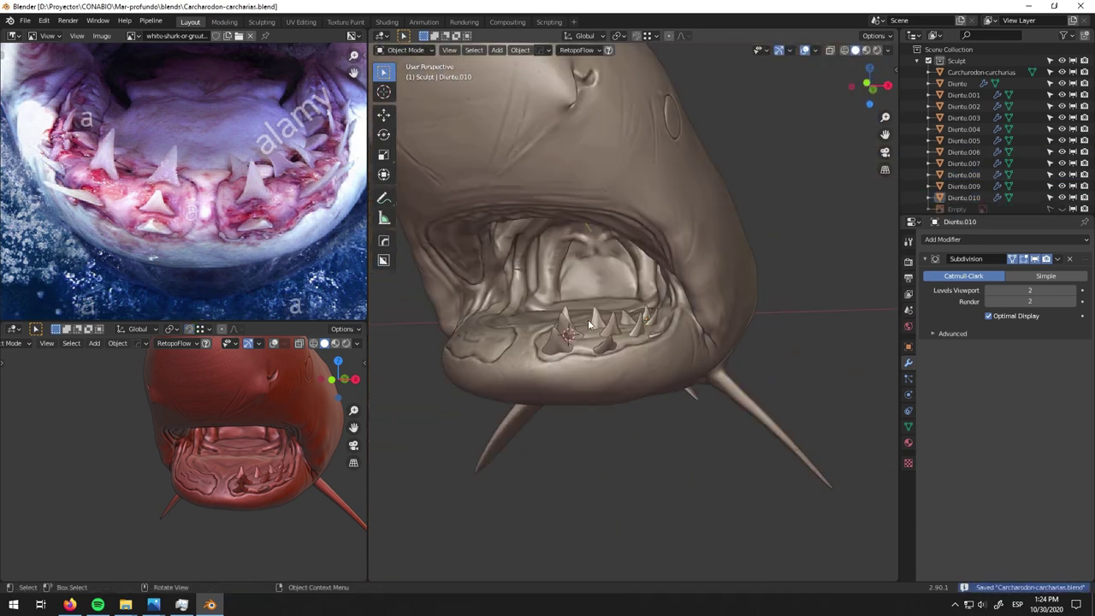
pyautogui.moveTo(587, 319); pyautogui.dragTo(530, 291, button='middle')
pyautogui.moveTo(257, 411); pyautogui.dragTo(191, 441, button='middle')
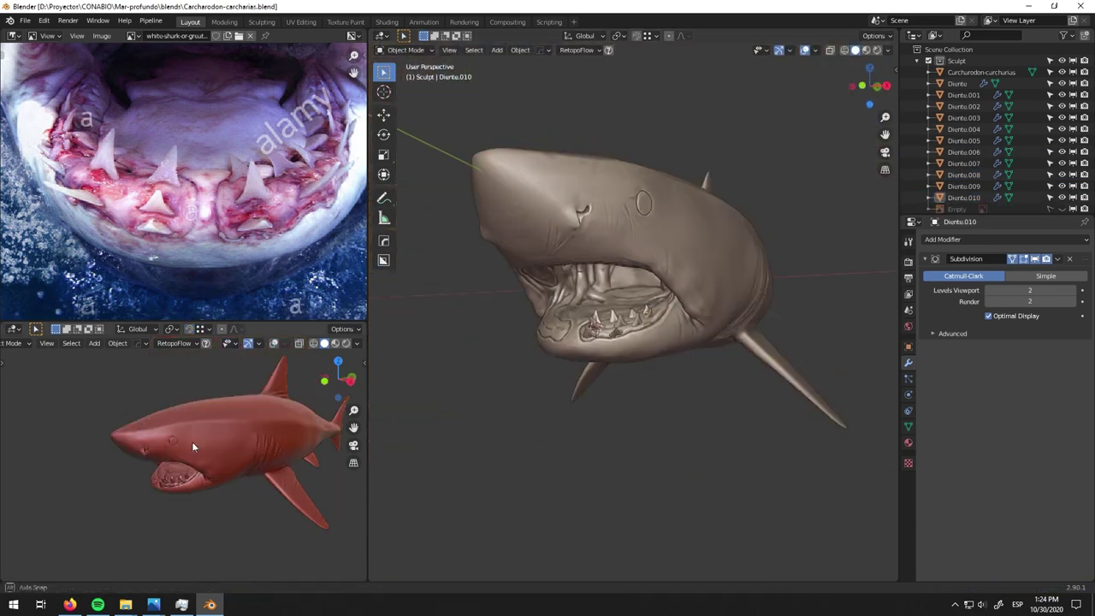
# - Enlarge the 3D view beside the reference image and zoom in on the inside of the mouth
pyautogui.moveTo(184, 322); pyautogui.dragTo(184, 170)
pyautogui.moveTo(191, 441); pyautogui.dragTo(223, 428, button='middle')
pyautogui.click(888, 49)
pyautogui.click(356, 190)
pyautogui.click(356, 190)
pyautogui.moveTo(294, 368)
pyautogui.mouseDown(button='middle')
pyautogui.moveTo(226, 418)
pyautogui.moveTo(282, 402)
pyautogui.mouseUp(button='middle')
pyautogui.scroll(3, 694, 329)
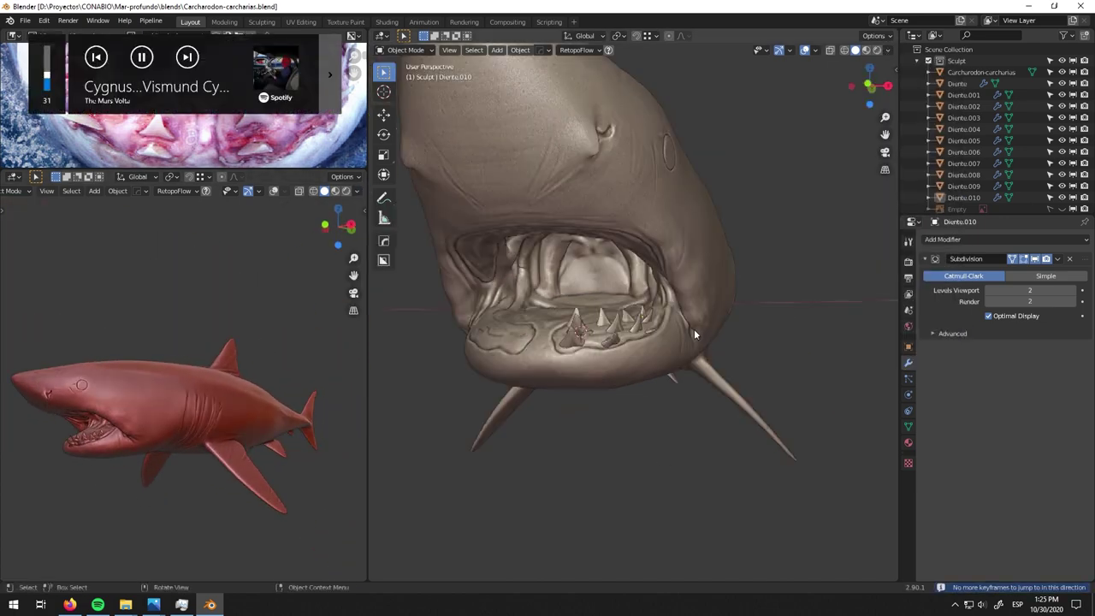
pyautogui.moveTo(184, 170); pyautogui.dragTo(184, 376)
pyautogui.scroll(3, 599, 360)
# - Duplicate two lower teeth and place the copies along the lower jaw
pyautogui.click(599, 355)
pyautogui.scroll(2, 602, 362)
pyautogui.hotkey('shift', 'd')
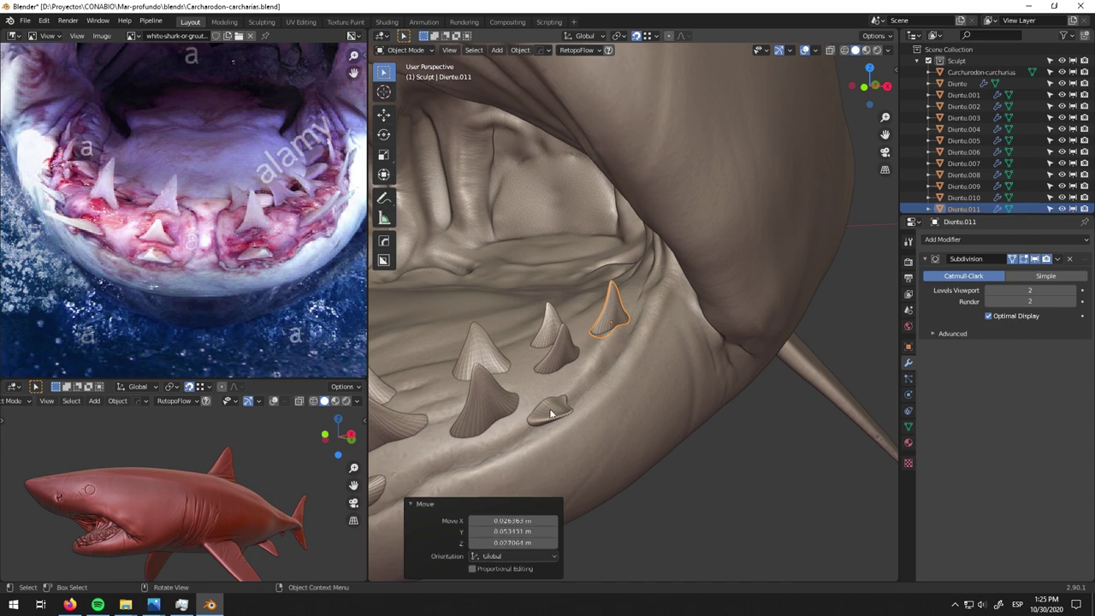
pyautogui.click(702, 341)
pyautogui.scroll(3, 667, 366)
pyautogui.moveTo(667, 365); pyautogui.dragTo(659, 365, button='middle')
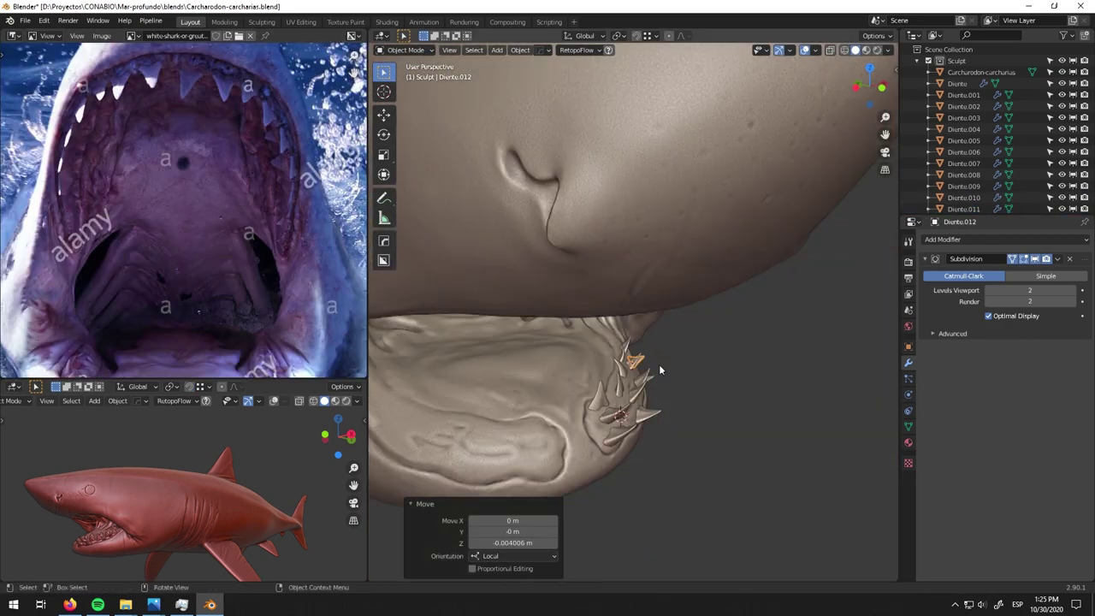
pyautogui.click(739, 380)
pyautogui.hotkey('shift', 'd')
pyautogui.click(622, 395)
# - Tilt a tooth under the lower jaw by rotating it about the X axis
pyautogui.scroll(3, 650, 376)
pyautogui.moveTo(687, 398)
pyautogui.mouseDown(button='middle')
pyautogui.moveTo(770, 368)
pyautogui.moveTo(769, 411)
pyautogui.mouseUp(button='middle')
pyautogui.scroll(-3, 789, 364)
pyautogui.scroll(3, 184, 206)
pyautogui.moveTo(769, 360)
pyautogui.mouseDown(button='middle')
pyautogui.moveTo(804, 334)
pyautogui.moveTo(618, 303)
pyautogui.moveTo(638, 268)
pyautogui.mouseUp(button='middle')
pyautogui.click(856, 291)
pyautogui.click(618, 303)
pyautogui.press('g')
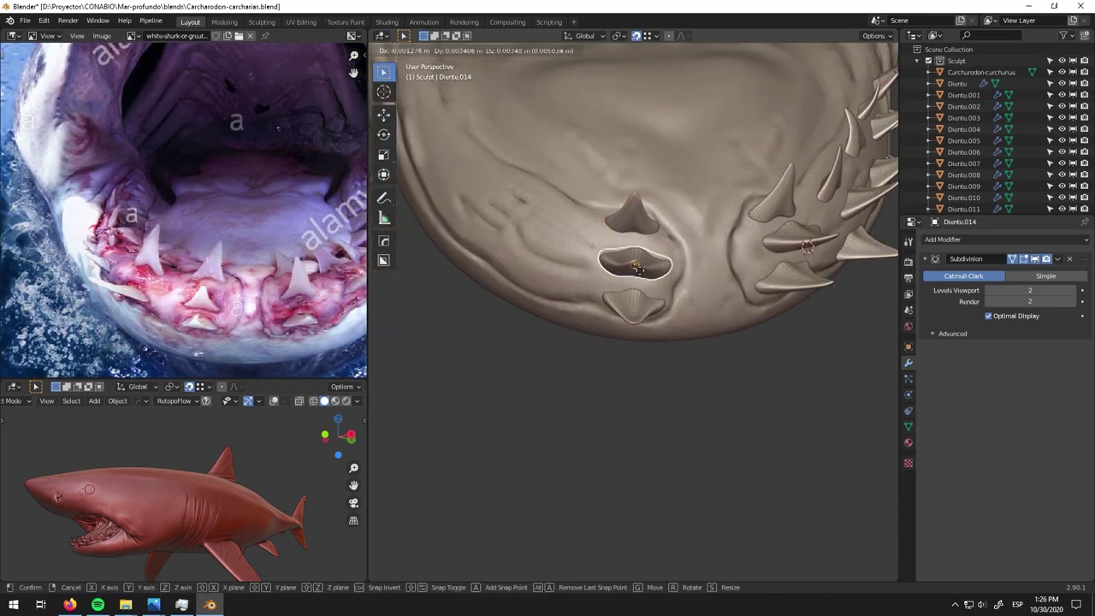
pyautogui.press('r')
pyautogui.press('x')
pyautogui.press('x')
pyautogui.click(625, 313)
# - Twist that tooth about Z and resize it, then move the next lower tooth into place
pyautogui.moveTo(625, 312)
pyautogui.mouseDown(button='middle')
pyautogui.moveTo(581, 371)
pyautogui.moveTo(616, 282)
pyautogui.mouseUp(button='middle')
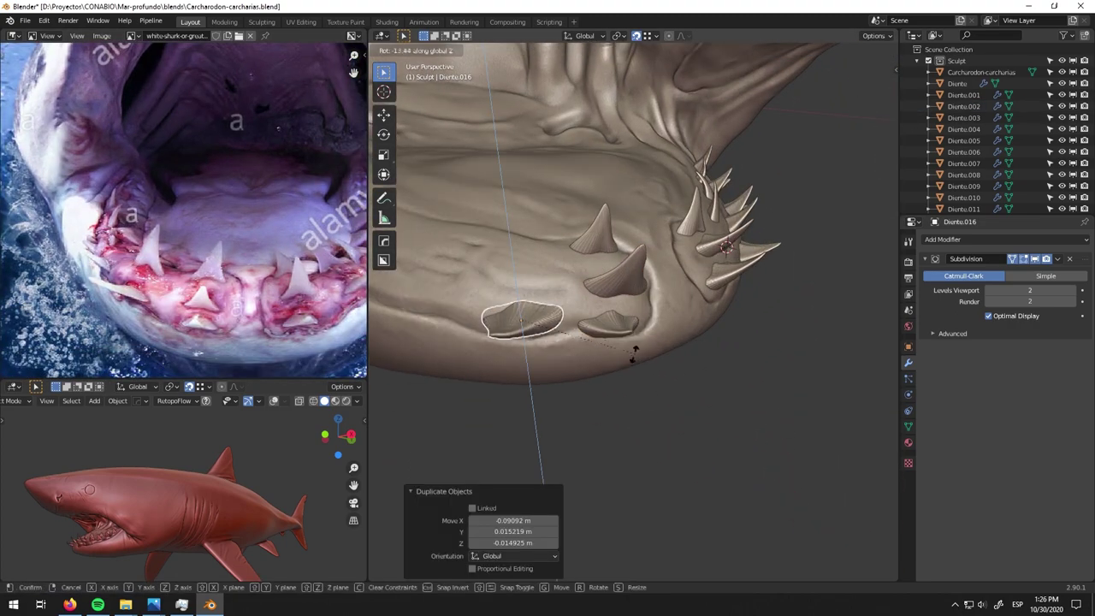
pyautogui.press('z')
pyautogui.click(634, 351)
pyautogui.moveTo(634, 350); pyautogui.dragTo(631, 275, button='middle')
pyautogui.click(659, 351)
pyautogui.moveTo(659, 350); pyautogui.dragTo(590, 224, button='middle')
pyautogui.click(584, 221)
pyautogui.press('g')
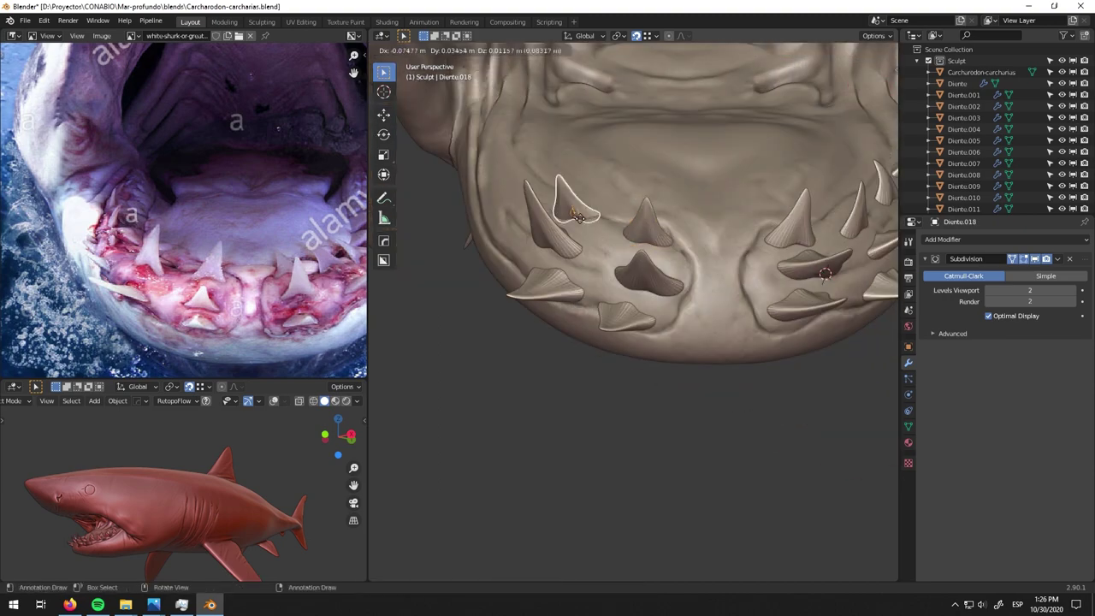
pyautogui.click(712, 278)
# - Rotate two more lower-jaw teeth into place about the Z and X axes
pyautogui.moveTo(713, 278); pyautogui.dragTo(525, 366, button='middle')
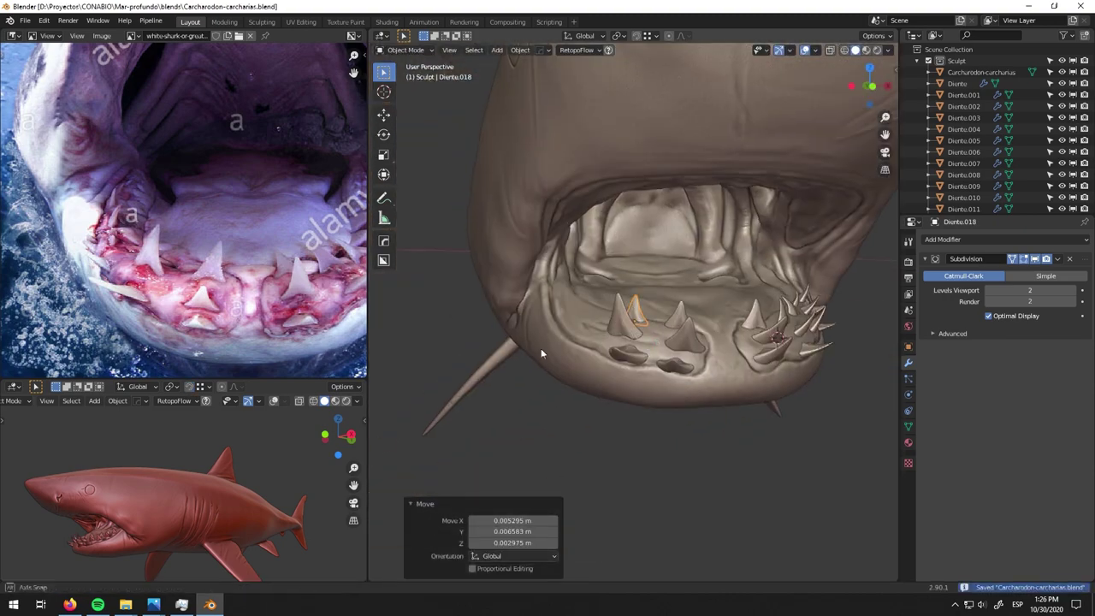
pyautogui.click(637, 342)
pyautogui.press('r')
pyautogui.press('z')
pyautogui.click(706, 370)
pyautogui.moveTo(706, 369); pyautogui.dragTo(690, 347, button='middle')
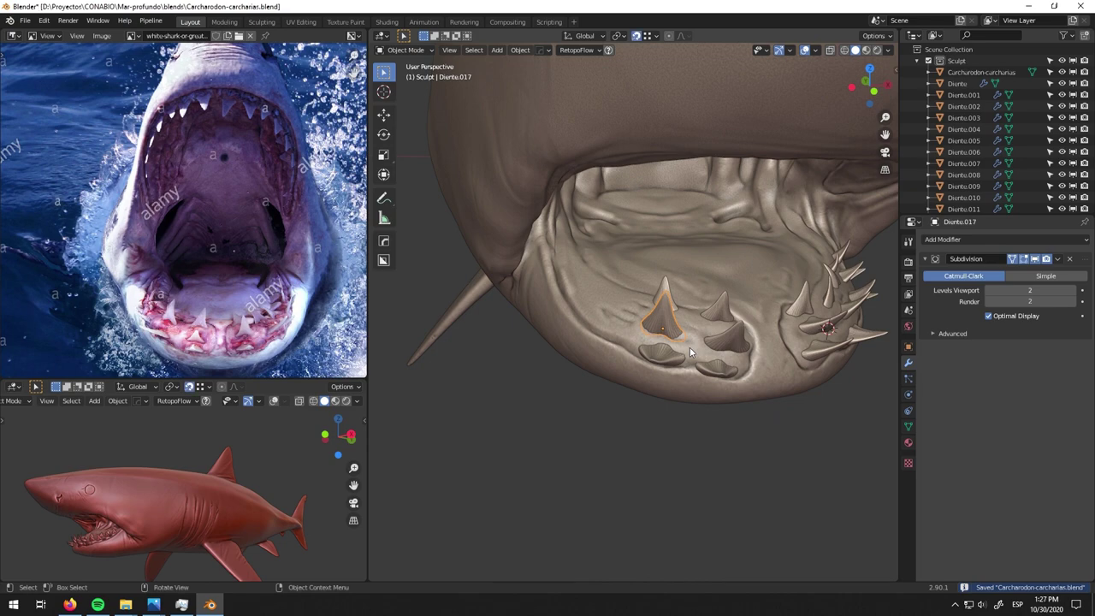
pyautogui.click(620, 309)
pyautogui.press('g')
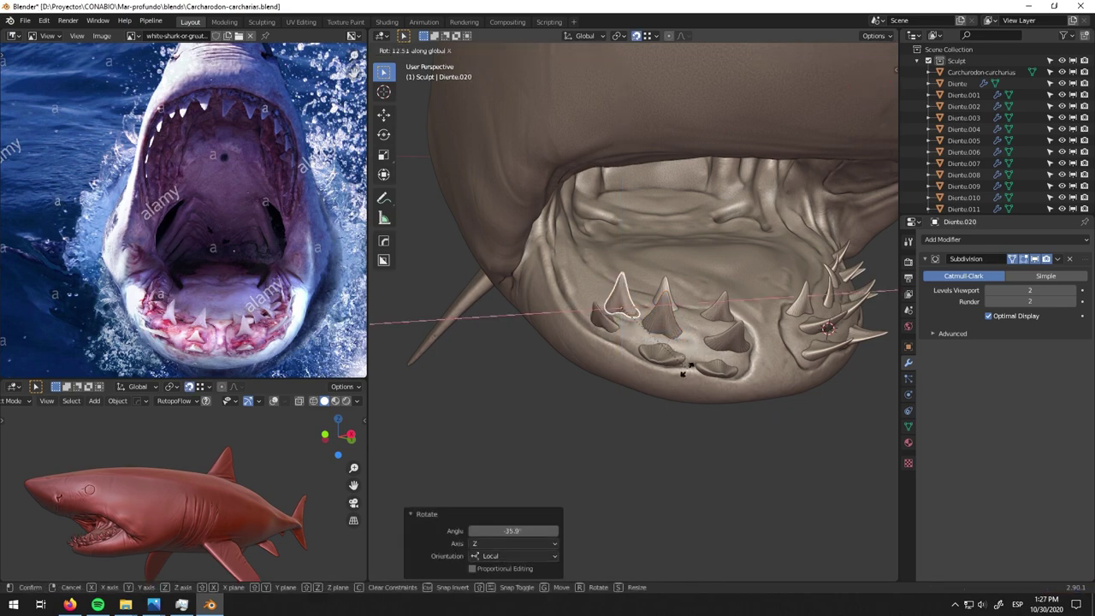
pyautogui.press('x')
pyautogui.click(694, 345)
# - Reposition the neighbouring lower-jaw teeth, checking them from several angles beneath the jaw
pyautogui.moveTo(695, 345); pyautogui.dragTo(649, 319, button='middle')
pyautogui.moveTo(591, 342); pyautogui.dragTo(609, 299, button='middle')
pyautogui.click(609, 299)
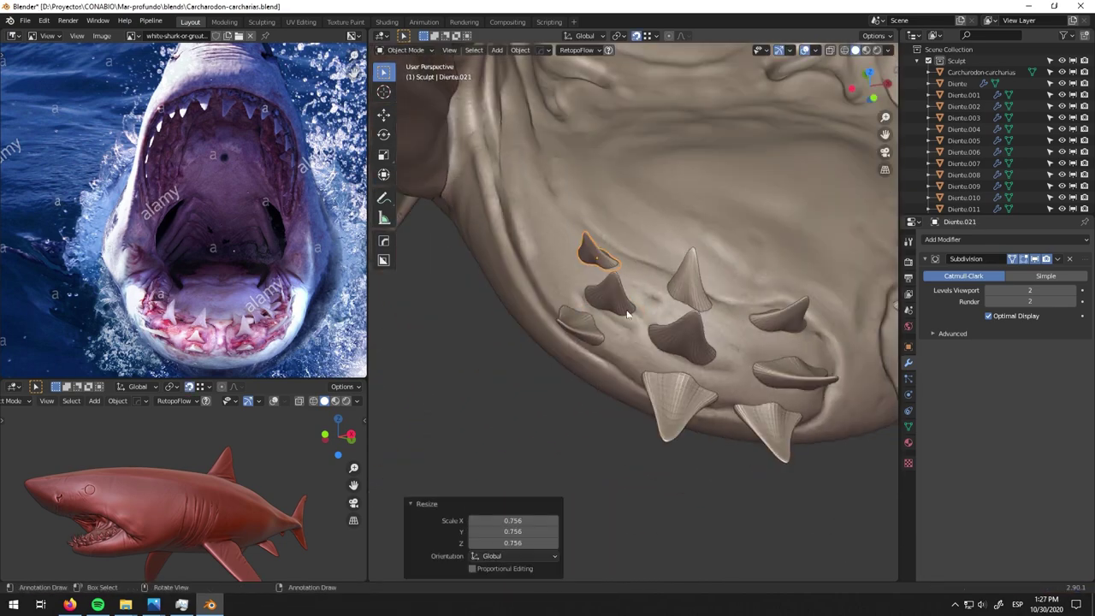
pyautogui.click(687, 260)
pyautogui.moveTo(687, 260); pyautogui.dragTo(458, 266, button='middle')
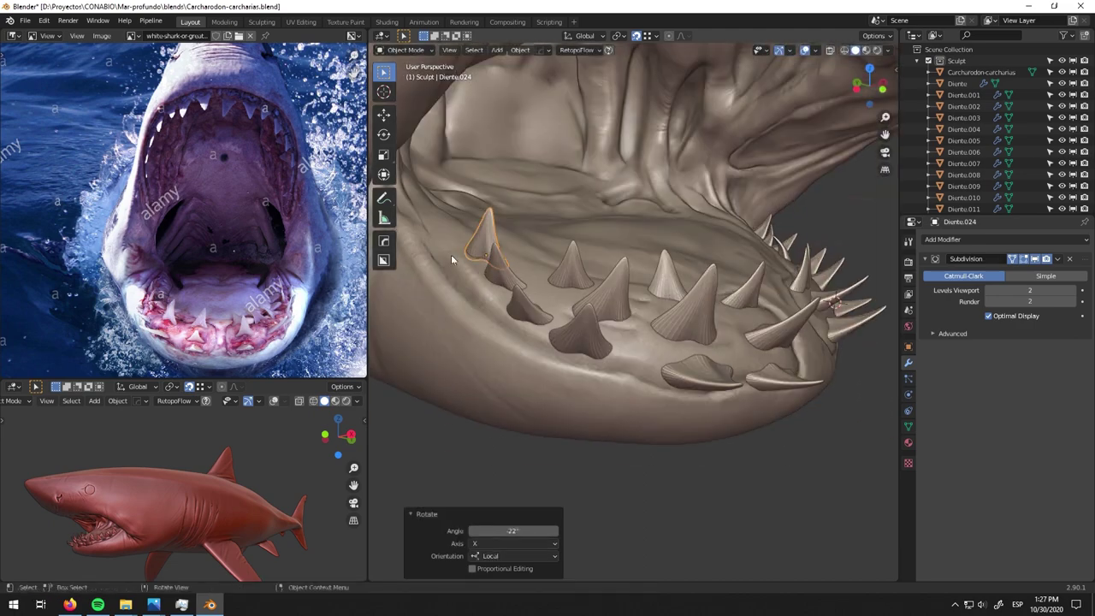
pyautogui.click(660, 289)
pyautogui.moveTo(661, 289)
pyautogui.mouseDown(button='middle')
pyautogui.moveTo(513, 344)
pyautogui.moveTo(507, 225)
pyautogui.mouseUp(button='middle')
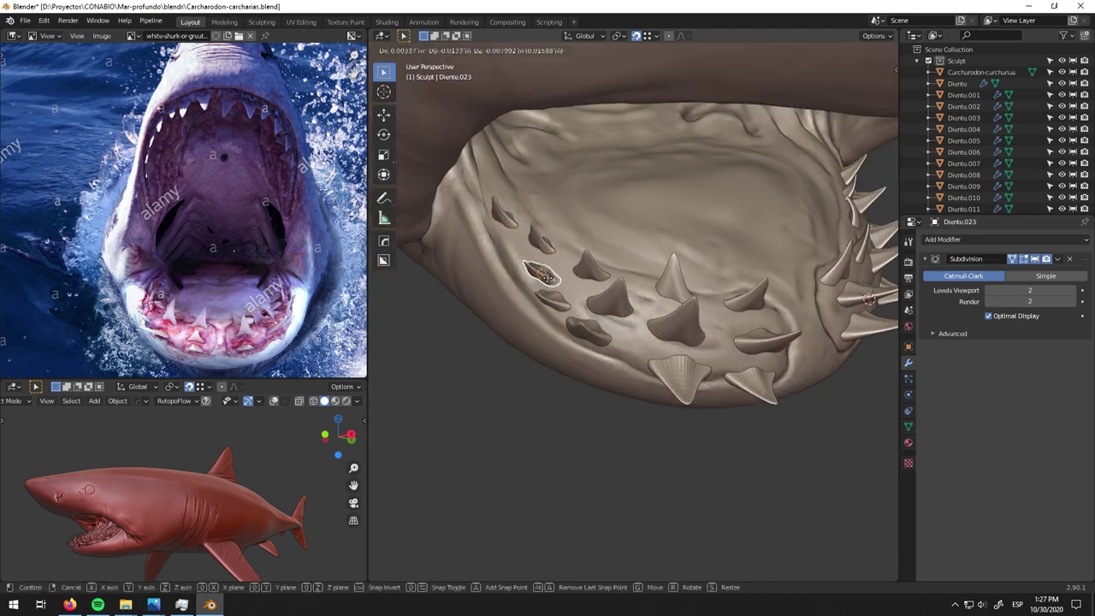
pyautogui.click(535, 270)
pyautogui.moveTo(534, 270)
pyautogui.mouseDown(button='middle')
pyautogui.moveTo(785, 229)
pyautogui.moveTo(791, 333)
pyautogui.mouseUp(button='middle')
pyautogui.click(714, 346)
# - Duplicate a tooth up onto the upper jaw and enter Edit Mode to reshape it
pyautogui.moveTo(732, 363); pyautogui.dragTo(650, 257, button='middle')
pyautogui.scroll(3, 650, 257)
pyautogui.scroll(2, 650, 274)
pyautogui.hotkey('shift', 'd')
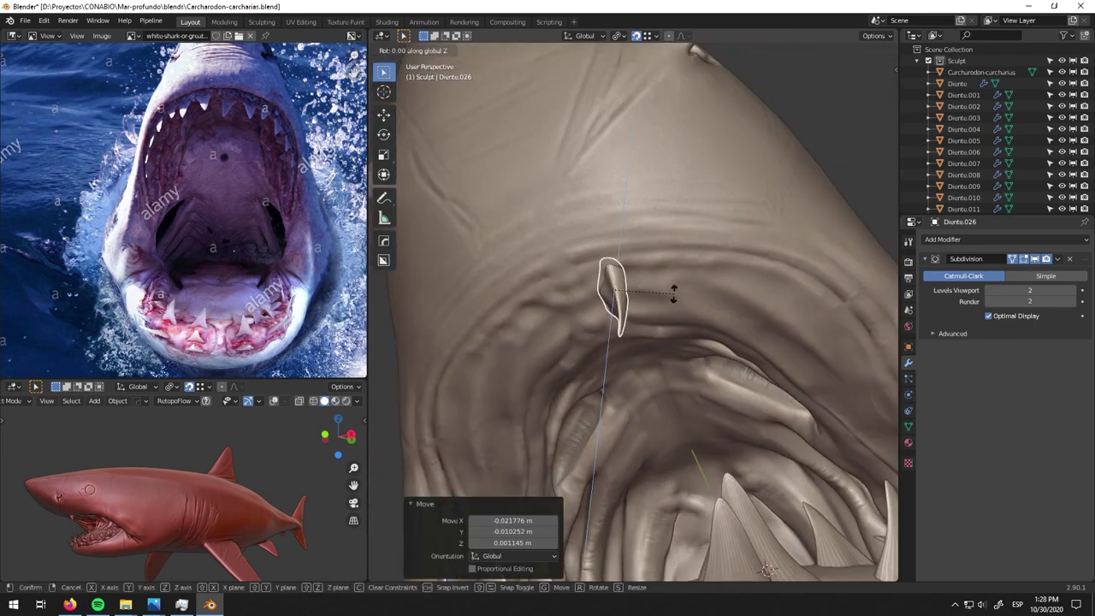
pyautogui.moveTo(674, 298)
pyautogui.mouseDown(button='middle')
pyautogui.moveTo(662, 276)
pyautogui.moveTo(597, 304)
pyautogui.mouseUp(button='middle')
pyautogui.press('Tab')
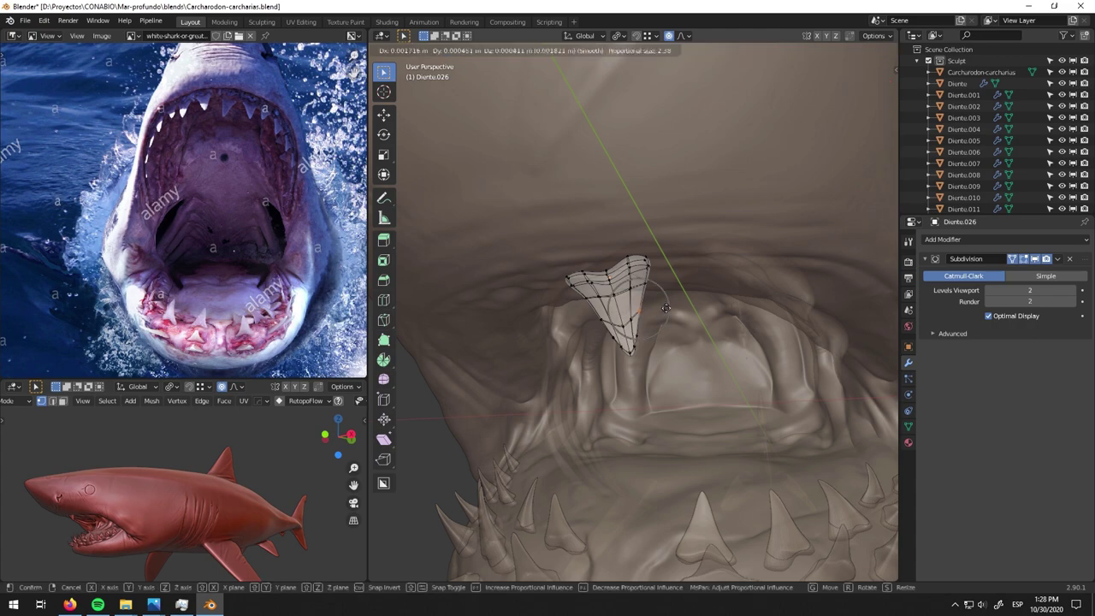
# - Leave Edit Mode, undo the last change, and settle the first upper-jaw tooth's orientation
pyautogui.press('Escape')
pyautogui.moveTo(616, 259)
pyautogui.mouseDown(button='middle')
pyautogui.moveTo(633, 283)
pyautogui.moveTo(650, 257)
pyautogui.moveTo(786, 227)
pyautogui.moveTo(626, 174)
pyautogui.mouseUp(button='middle')
pyautogui.hotkey('ctrl', 'z')
pyautogui.scroll(5, 195, 185)
pyautogui.scroll(2, 176, 194)
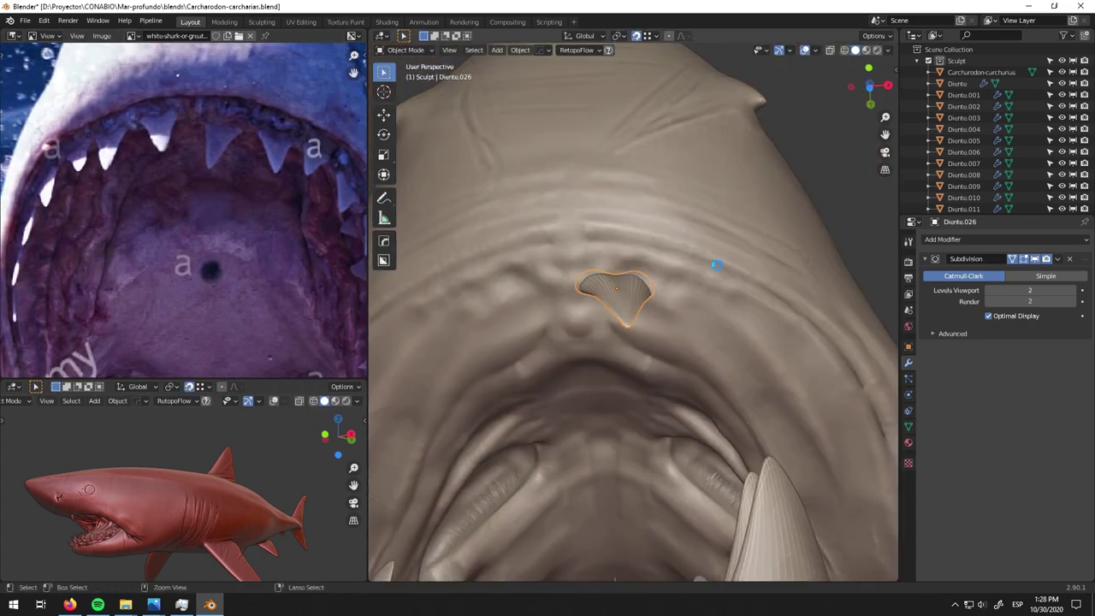
pyautogui.moveTo(669, 342); pyautogui.dragTo(601, 308, button='middle')
pyautogui.press('g')
pyautogui.press('Escape')
pyautogui.moveTo(775, 278)
pyautogui.mouseDown(button='middle')
pyautogui.moveTo(761, 257)
pyautogui.moveTo(664, 254)
pyautogui.moveTo(713, 281)
pyautogui.moveTo(608, 247)
pyautogui.mouseUp(button='middle')
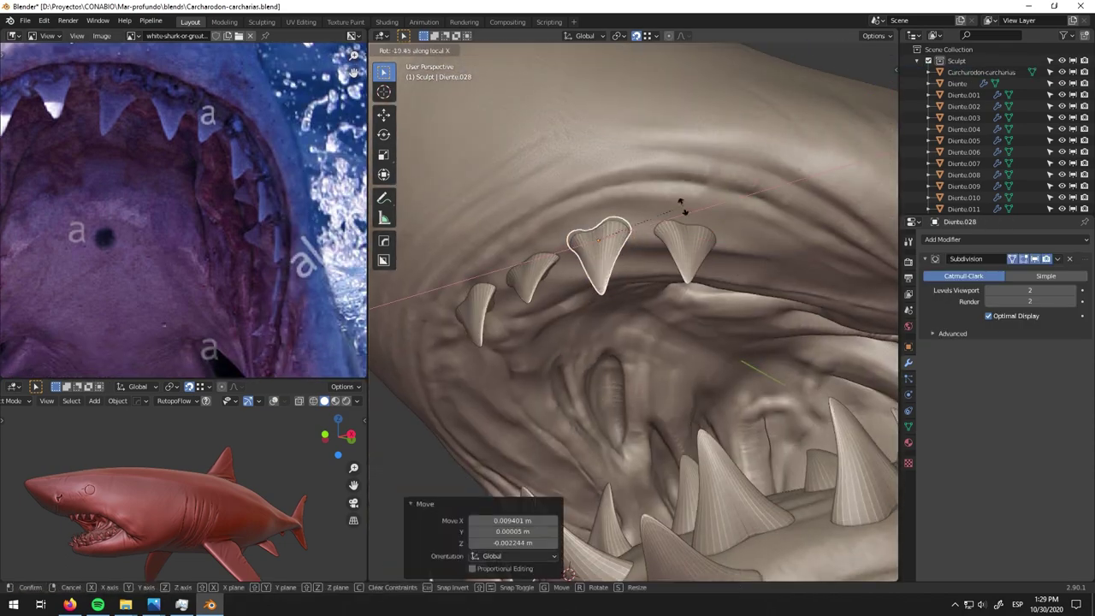
pyautogui.click(681, 205)
pyautogui.moveTo(682, 205); pyautogui.dragTo(583, 255, button='middle')
# - Duplicate the upper tooth and place a scaled-down copy along the upper jaw
pyautogui.hotkey('shift', 'd')
pyautogui.click(737, 313)
pyautogui.moveTo(737, 313)
pyautogui.mouseDown(button='middle')
pyautogui.moveTo(647, 293)
pyautogui.moveTo(714, 367)
pyautogui.moveTo(702, 276)
pyautogui.mouseUp(button='middle')
pyautogui.click(701, 275)
pyautogui.press('g')
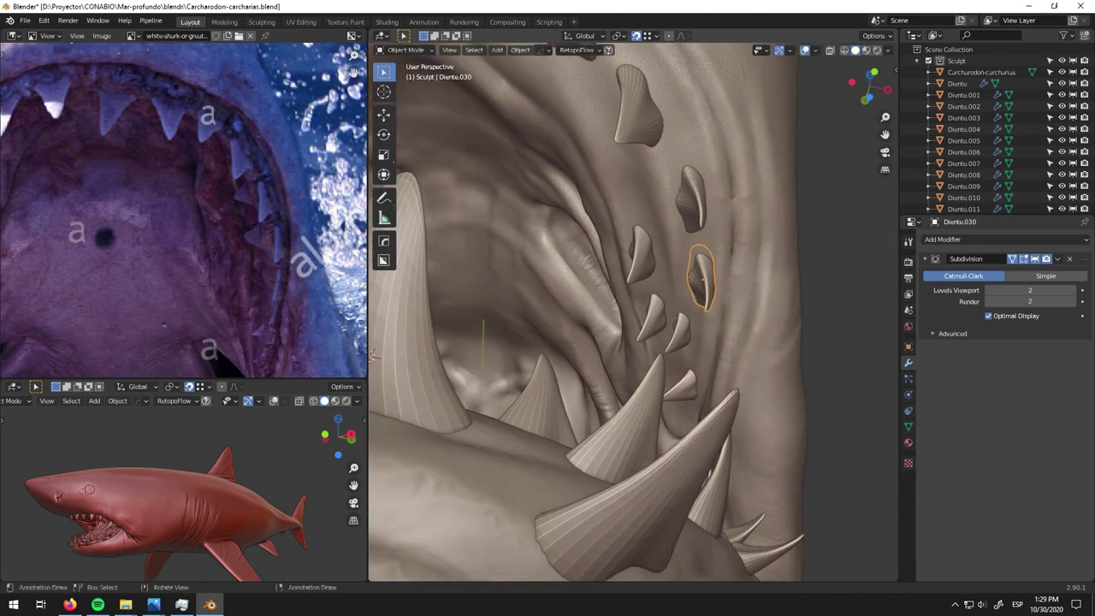
pyautogui.press('s')
pyautogui.click(712, 192)
pyautogui.moveTo(712, 191); pyautogui.dragTo(695, 221, button='middle')
# - Add another upper-jaw tooth copy and nudge it into position
pyautogui.press('g')
pyautogui.hotkey('shift', 'd')
pyautogui.click(675, 304)
pyautogui.moveTo(676, 304)
pyautogui.mouseDown(button='middle')
pyautogui.moveTo(692, 239)
pyautogui.moveTo(783, 252)
pyautogui.mouseUp(button='middle')
pyautogui.press('g')
pyautogui.click(698, 253)
pyautogui.scroll(-5, 580, 329)
pyautogui.scroll(-3, 580, 329)
pyautogui.scroll(5, 255, 494)
pyautogui.scroll(-5, 255, 494)
pyautogui.moveTo(599, 343)
pyautogui.mouseDown(button='middle')
pyautogui.moveTo(693, 274)
pyautogui.moveTo(752, 283)
pyautogui.mouseUp(button='middle')
# - Continue the upper-jaw ring with rotated and scaled-down tooth copies
pyautogui.hotkey('shift', 'd')
pyautogui.click(697, 273)
pyautogui.press('r')
pyautogui.press('z')
pyautogui.press('z')
pyautogui.click(698, 271)
pyautogui.hotkey('shift', 'd')
pyautogui.click(770, 284)
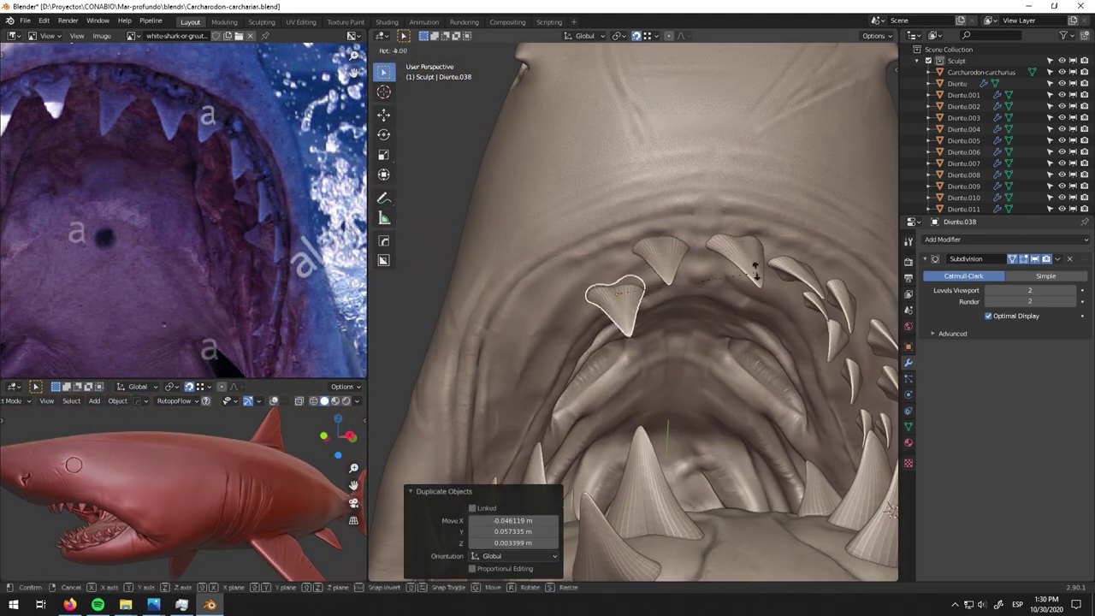
pyautogui.click(589, 268)
pyautogui.moveTo(589, 269)
pyautogui.mouseDown(button='middle')
pyautogui.moveTo(641, 247)
pyautogui.moveTo(676, 391)
pyautogui.mouseUp(button='middle')
pyautogui.press('s')
pyautogui.click(609, 219)
# - Start a smaller inner row by duplicating teeth deeper inside the mouth
pyautogui.moveTo(567, 339)
pyautogui.mouseDown(button='middle')
pyautogui.moveTo(643, 300)
pyautogui.moveTo(641, 336)
pyautogui.moveTo(697, 293)
pyautogui.mouseUp(button='middle')
pyautogui.press('r')
pyautogui.click(647, 233)
pyautogui.moveTo(647, 232); pyautogui.dragTo(579, 288, button='middle')
pyautogui.hotkey('shift', 'd')
pyautogui.click(516, 396)
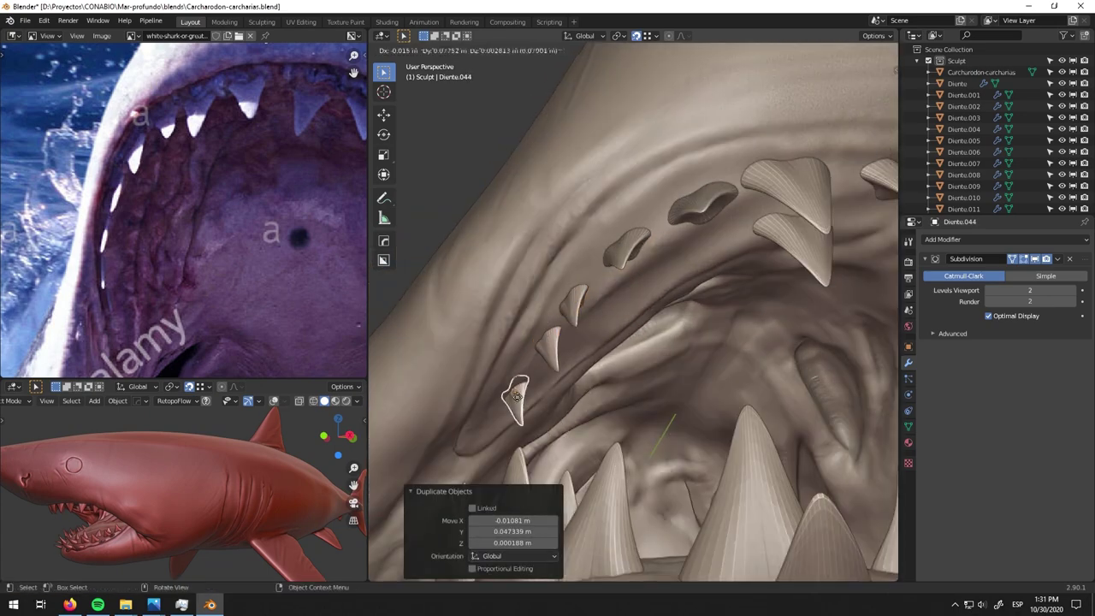
pyautogui.click(545, 357)
pyautogui.moveTo(545, 356)
pyautogui.mouseDown(button='middle')
pyautogui.moveTo(599, 325)
pyautogui.moveTo(514, 414)
pyautogui.moveTo(575, 278)
pyautogui.mouseUp(button='middle')
pyautogui.hotkey('shift', 'd')
pyautogui.click(574, 342)
pyautogui.click(558, 428)
# - Scale down another inner-row tooth and rotate it about the Z and X axes
pyautogui.hotkey('shift', 'd')
pyautogui.click(599, 256)
pyautogui.press('s')
pyautogui.click(662, 248)
pyautogui.press('r')
pyautogui.press('z')
pyautogui.press('z')
pyautogui.click(605, 230)
pyautogui.moveTo(605, 229); pyautogui.dragTo(663, 218, button='middle')
pyautogui.press('r')
pyautogui.press('x')
pyautogui.press('x')
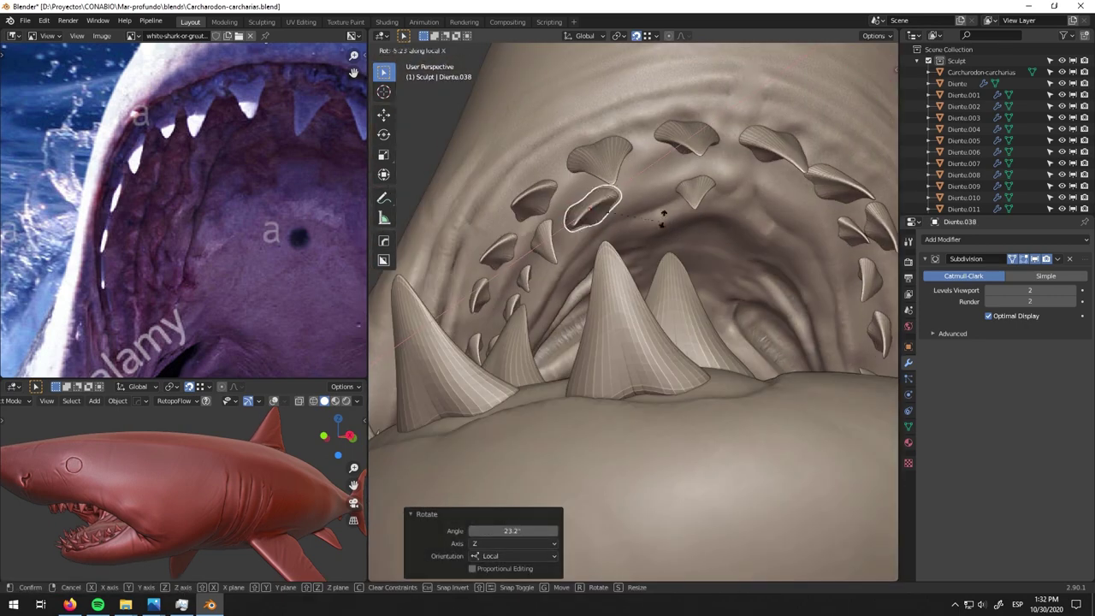
pyautogui.moveTo(657, 173)
pyautogui.mouseDown(button='middle')
pyautogui.moveTo(668, 236)
pyautogui.moveTo(679, 225)
pyautogui.moveTo(748, 259)
pyautogui.mouseUp(button='middle')
# - Select the stray unwanted tooth and delete it
pyautogui.click(669, 236)
pyautogui.click(675, 222)
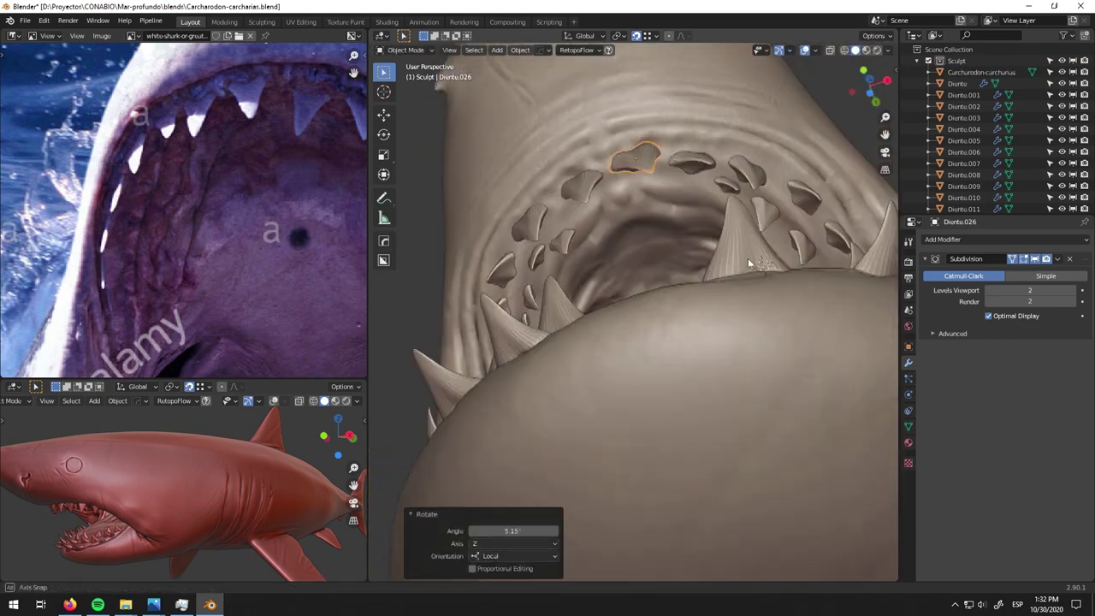
pyautogui.press('Delete')
pyautogui.scroll(-5, 716, 318)
pyautogui.scroll(6, 716, 318)
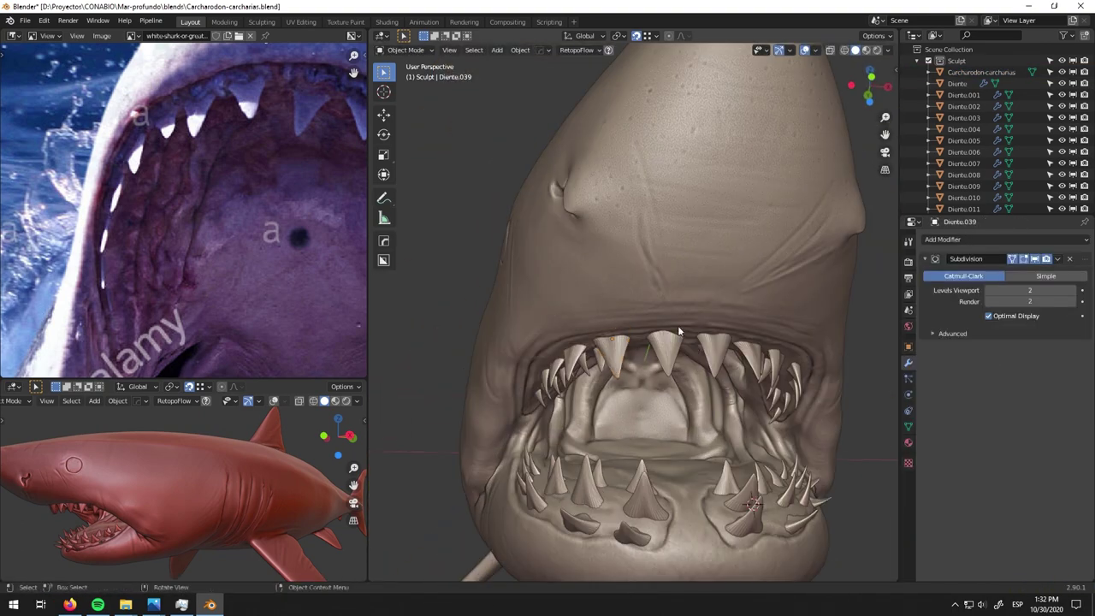
# - Reposition an upper tooth in the jaw and save the shark file
pyautogui.click(645, 339)
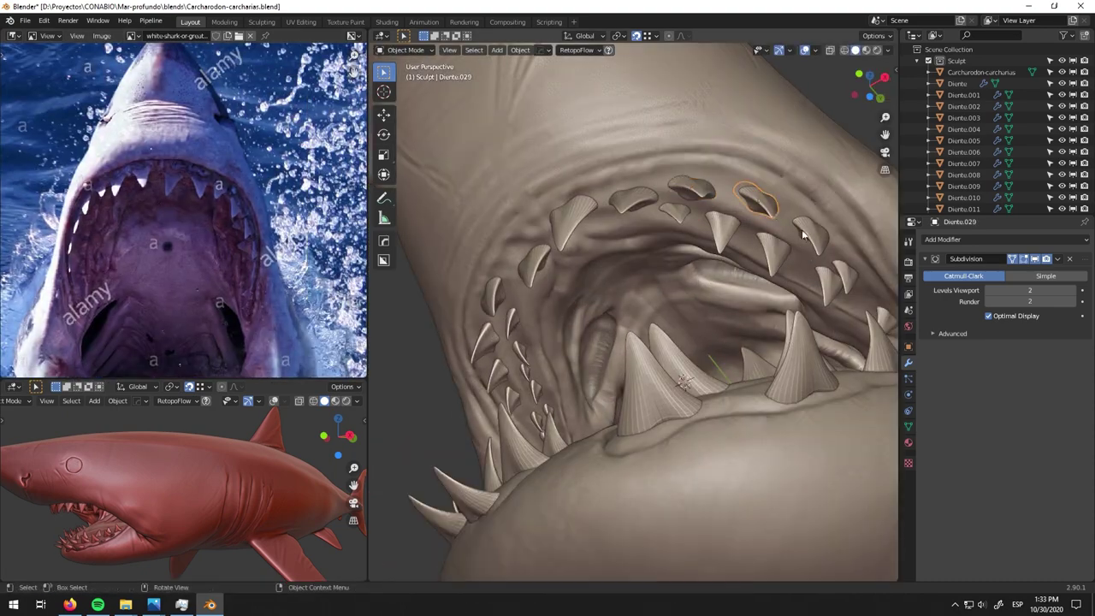
pyautogui.moveTo(802, 235); pyautogui.dragTo(631, 265, button='middle')
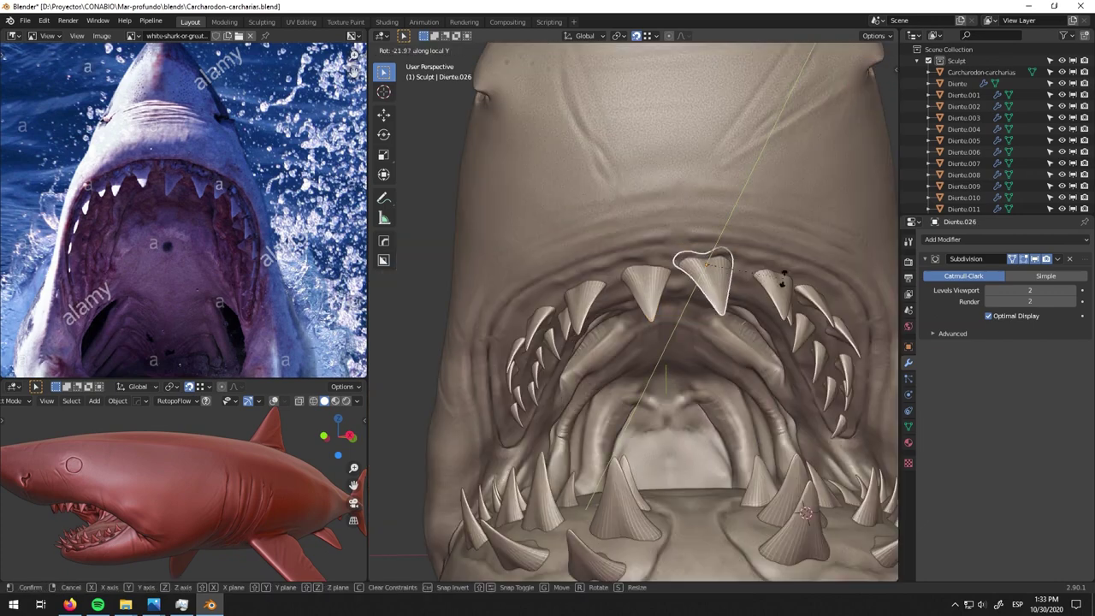
pyautogui.click(669, 180)
pyautogui.press('g')
pyautogui.click(669, 180)
pyautogui.hotkey('ctrl', 's')
# - Move the selected teeth into a new Dientes collection and collapse the Cutters collection
pyautogui.scroll(-5, 669, 180)
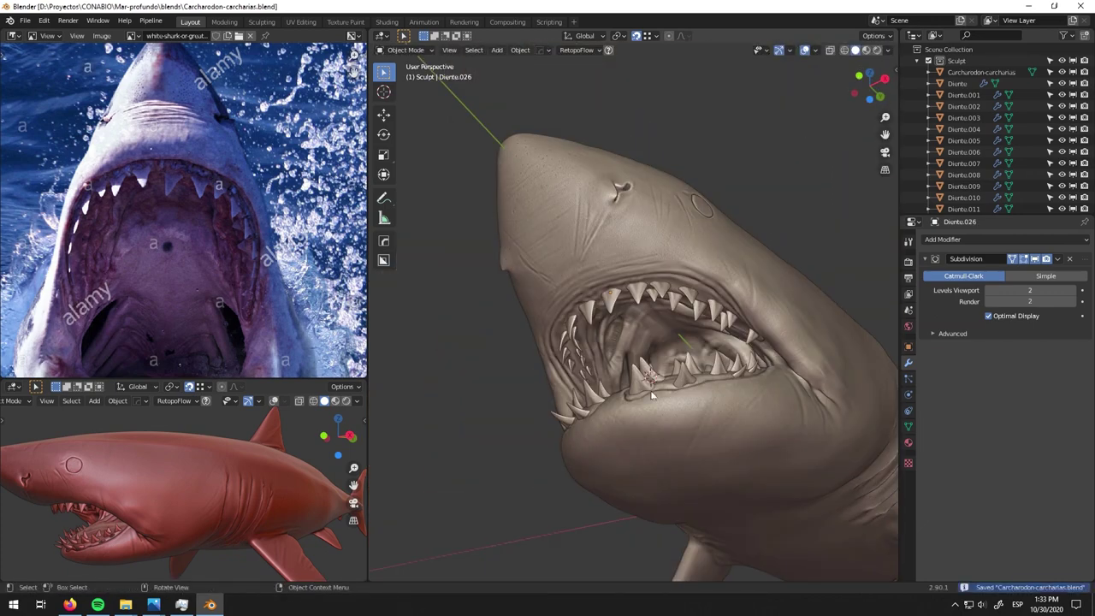
pyautogui.moveTo(669, 256); pyautogui.dragTo(770, 256, button='middle')
pyautogui.keyDown('shift'); pyautogui.click(964, 209); pyautogui.keyUp('shift')
pyautogui.write('mDientes')
pyautogui.press('Return')
pyautogui.click(920, 133)
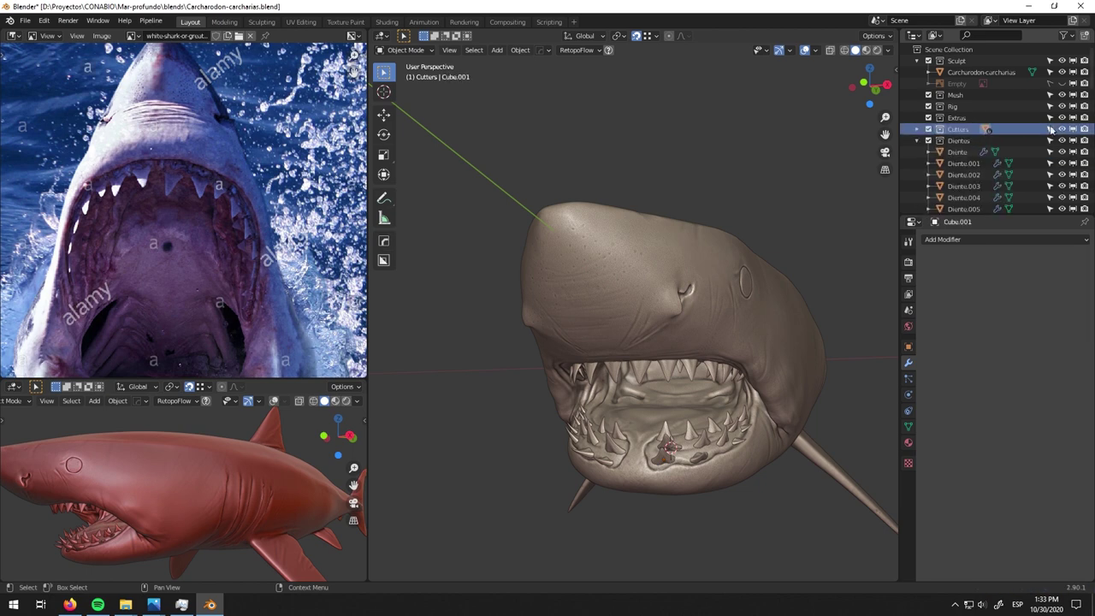
pyautogui.write('w')
pyautogui.press('Return')
# - Select all teeth in the Dientes collection and merge them into one object
pyautogui.rightClick(972, 140)
pyautogui.click(972, 142)
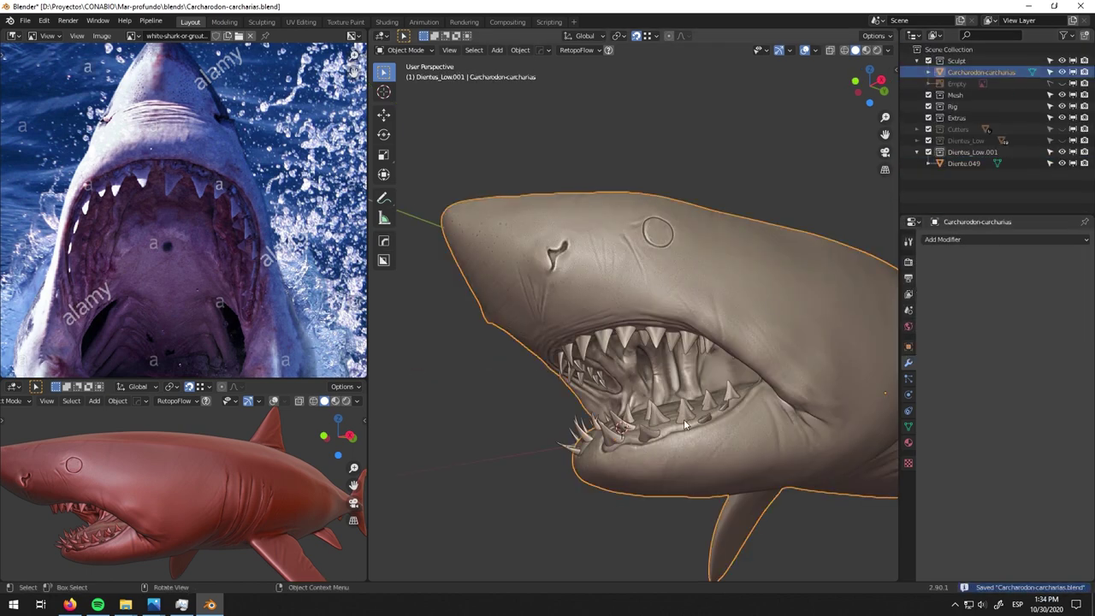
pyautogui.press('ctrl+KP_Add')
pyautogui.scroll(4, 771, 307)
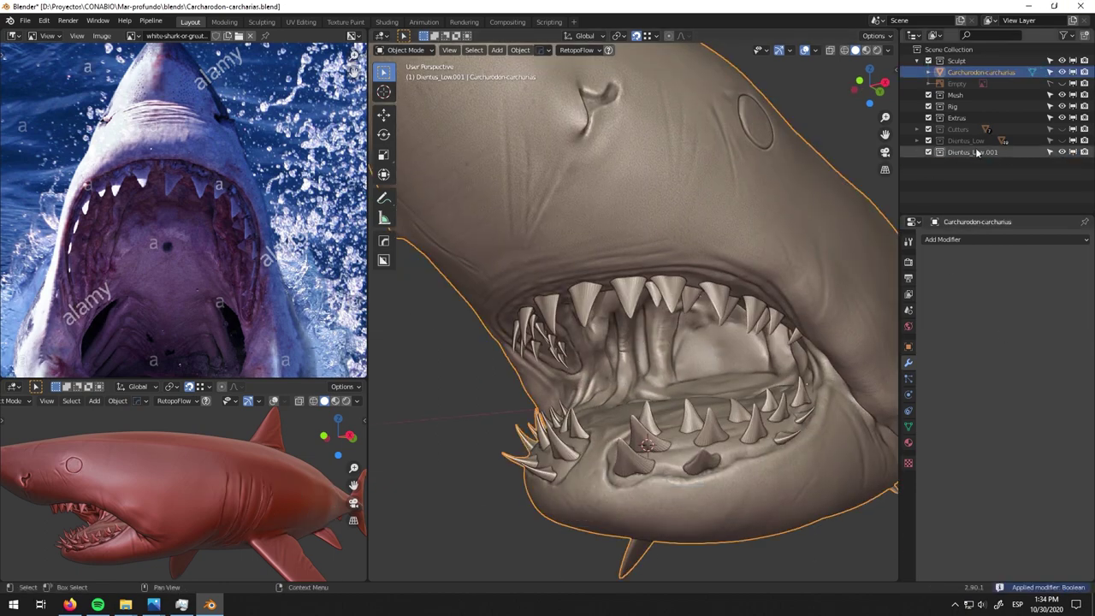
pyautogui.scroll(2, 651, 238)
# - Check the teeth in Sculpt Mode with a maximised view, then return to Object Mode
pyautogui.hotkey('ctrl', 'Tab')
pyautogui.click(640, 313)
pyautogui.scroll(5, 651, 239)
pyautogui.scroll(-4, 650, 238)
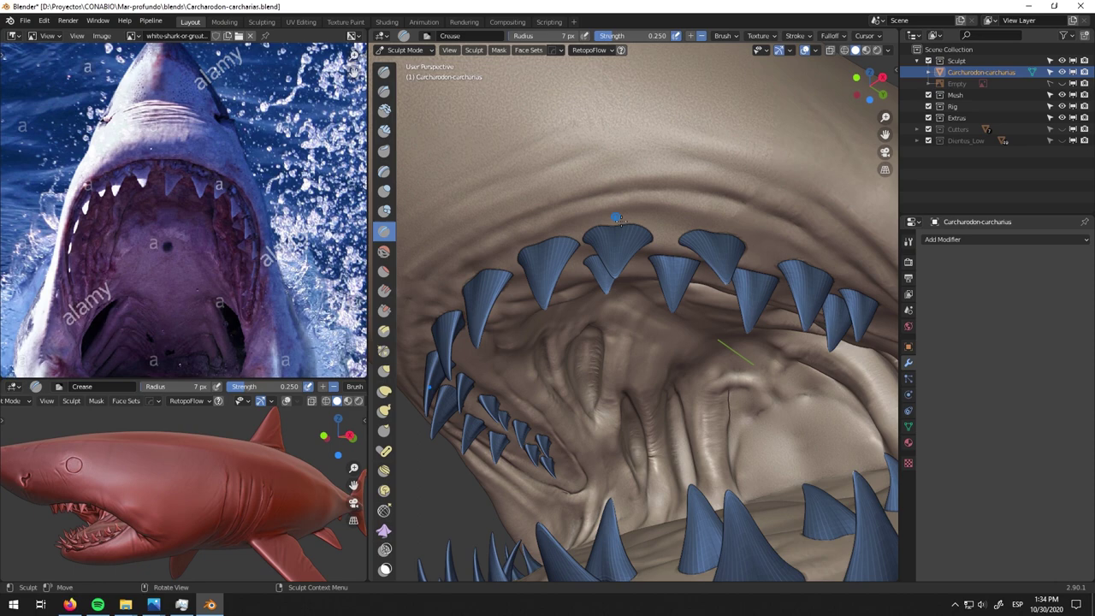
pyautogui.hotkey('ctrl', 'alt', 'space')
pyautogui.scroll(4, 645, 197)
pyautogui.scroll(-3, 645, 197)
pyautogui.scroll(3, 654, 112)
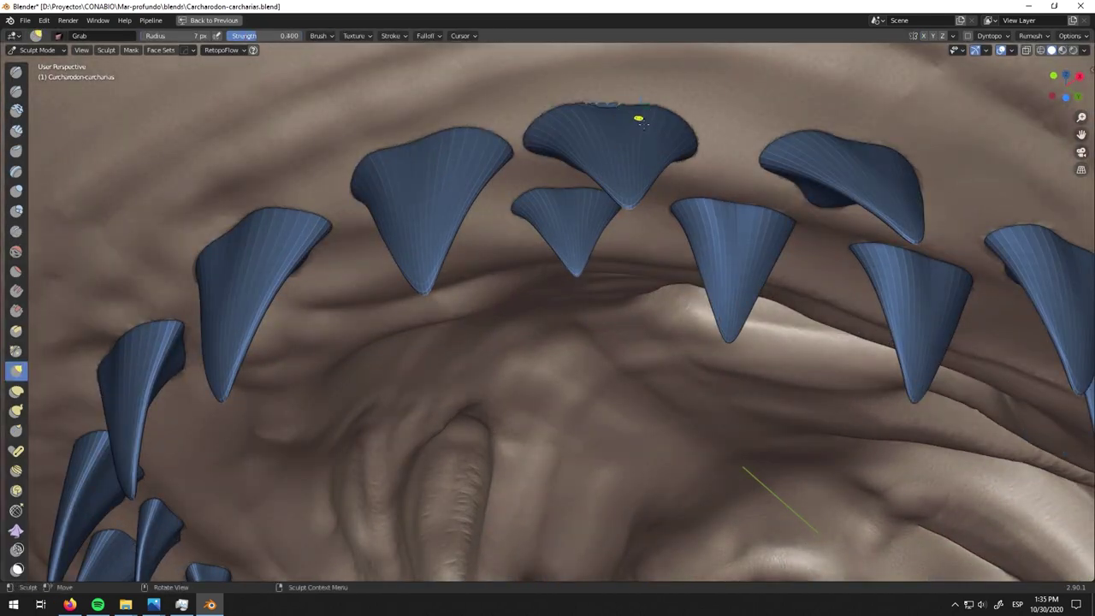
pyautogui.moveTo(699, 162); pyautogui.dragTo(748, 173, button='middle')
pyautogui.hotkey('ctrl', 'alt', 'space')
pyautogui.hotkey('ctrl', 'Tab')
pyautogui.scroll(-5, 680, 259)
pyautogui.scroll(-2, 647, 346)
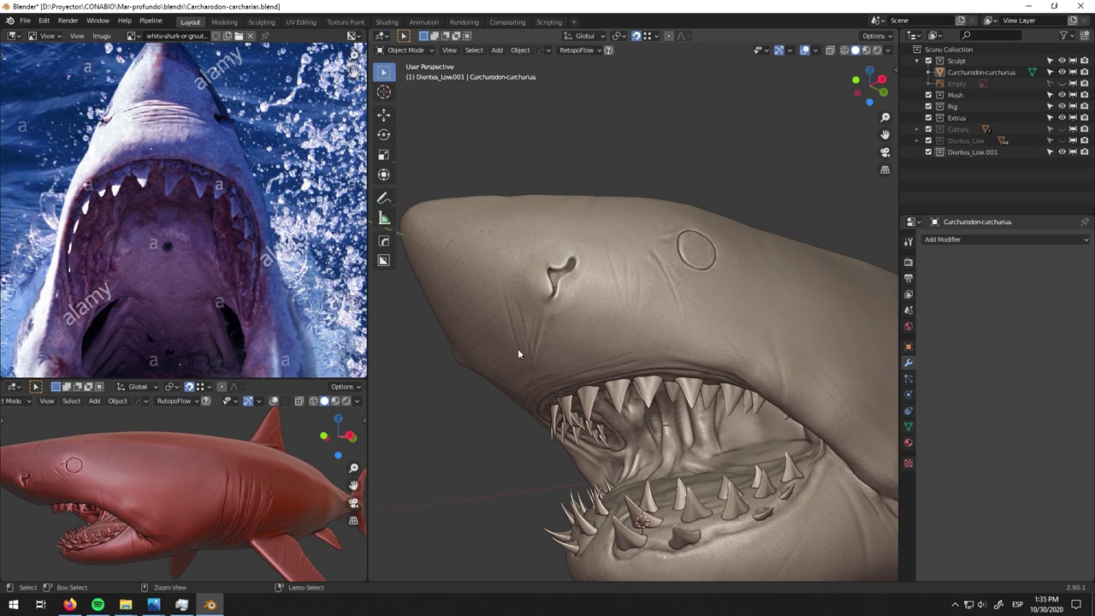
# - Boolean-union Diente.049 into the shark body, apply it, and enter Sculpt Mode
pyautogui.click(677, 387)
pyautogui.scroll(5, 526, 109)
pyautogui.scroll(3, 649, 277)
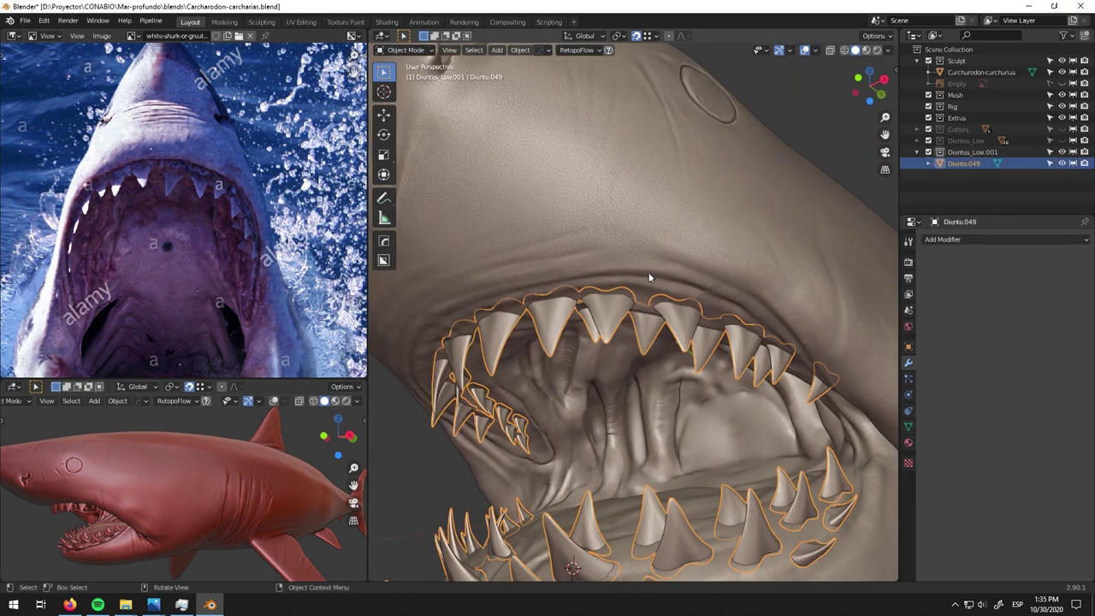
pyautogui.keyDown('shift'); pyautogui.click(662, 217); pyautogui.keyUp('shift')
pyautogui.press('ctrl+shift+KP_Add')
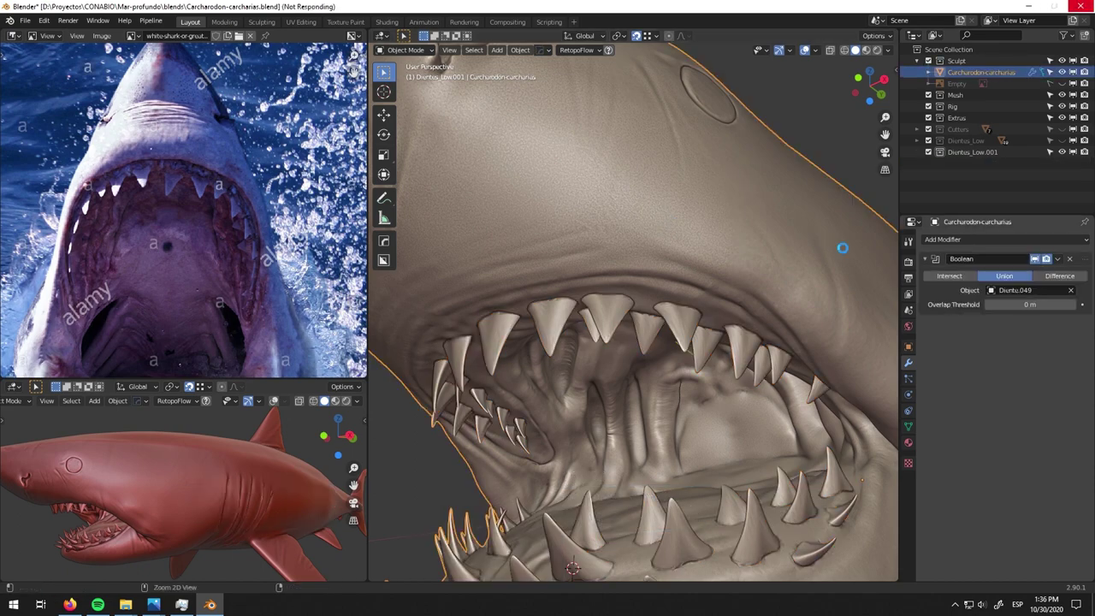
pyautogui.hotkey('ctrl', 'a')
pyautogui.moveTo(833, 238); pyautogui.dragTo(695, 245, button='middle')
pyautogui.hotkey('ctrl', 'Tab')
pyautogui.scroll(3, 616, 219)
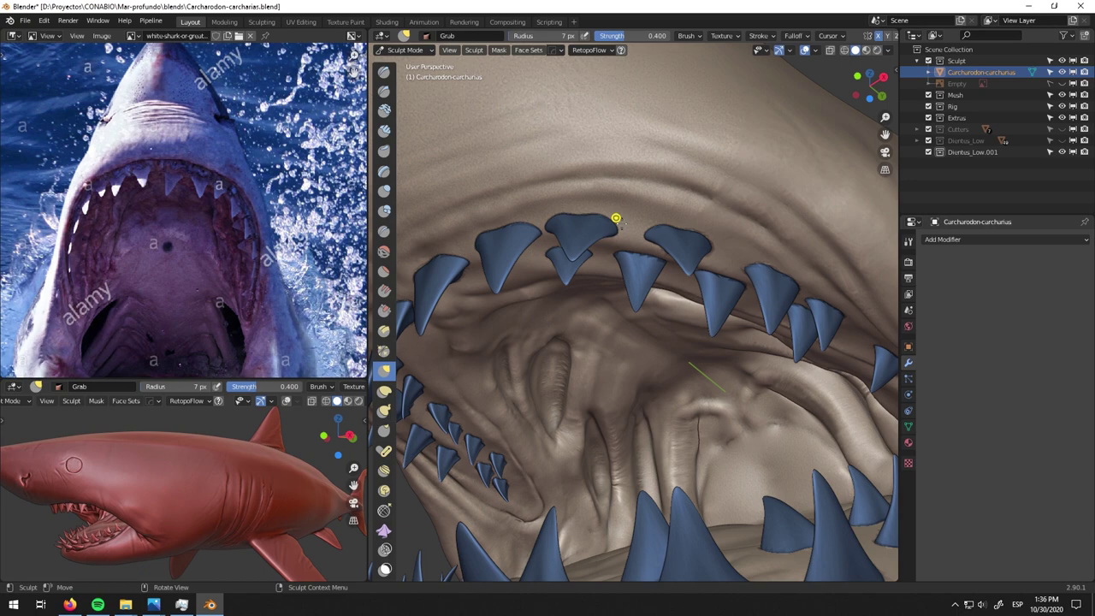
# - Maximise the sculpt view and set up the Grab brush with a 60 px radius
pyautogui.hotkey('ctrl', 'space')
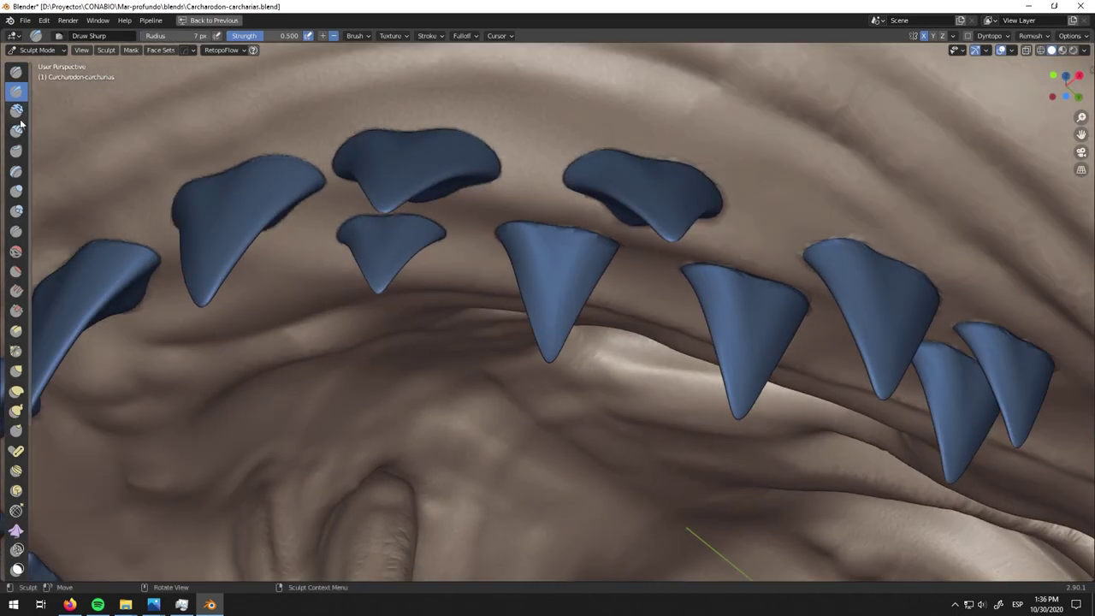
pyautogui.moveTo(542, 165); pyautogui.dragTo(547, 134, button='middle')
pyautogui.scroll(-5, 505, 274)
pyautogui.scroll(5, 531, 269)
pyautogui.moveTo(663, 301)
pyautogui.mouseDown(button='middle')
pyautogui.moveTo(520, 196)
pyautogui.moveTo(633, 248)
pyautogui.moveTo(709, 94)
pyautogui.moveTo(750, 68)
pyautogui.moveTo(719, 261)
pyautogui.moveTo(812, 308)
pyautogui.moveTo(838, 367)
pyautogui.moveTo(880, 220)
pyautogui.moveTo(587, 232)
pyautogui.moveTo(654, 136)
pyautogui.moveTo(746, 68)
pyautogui.moveTo(660, 176)
pyautogui.moveTo(670, 199)
pyautogui.moveTo(667, 162)
pyautogui.mouseUp(button='middle')
pyautogui.press('g')
pyautogui.press('f')
pyautogui.click(864, 326)
# - Orbit around the upper and lower jaw to inspect the gaps between the merged teeth
pyautogui.moveTo(560, 168)
pyautogui.mouseDown(button='middle')
pyautogui.moveTo(513, 231)
pyautogui.moveTo(508, 371)
pyautogui.moveTo(625, 274)
pyautogui.moveTo(440, 244)
pyautogui.moveTo(403, 139)
pyautogui.moveTo(630, 330)
pyautogui.moveTo(520, 335)
pyautogui.moveTo(355, 176)
pyautogui.moveTo(488, 237)
pyautogui.moveTo(709, 262)
pyautogui.moveTo(797, 236)
pyautogui.moveTo(501, 482)
pyautogui.moveTo(660, 208)
pyautogui.moveTo(598, 194)
pyautogui.mouseUp(button='middle')
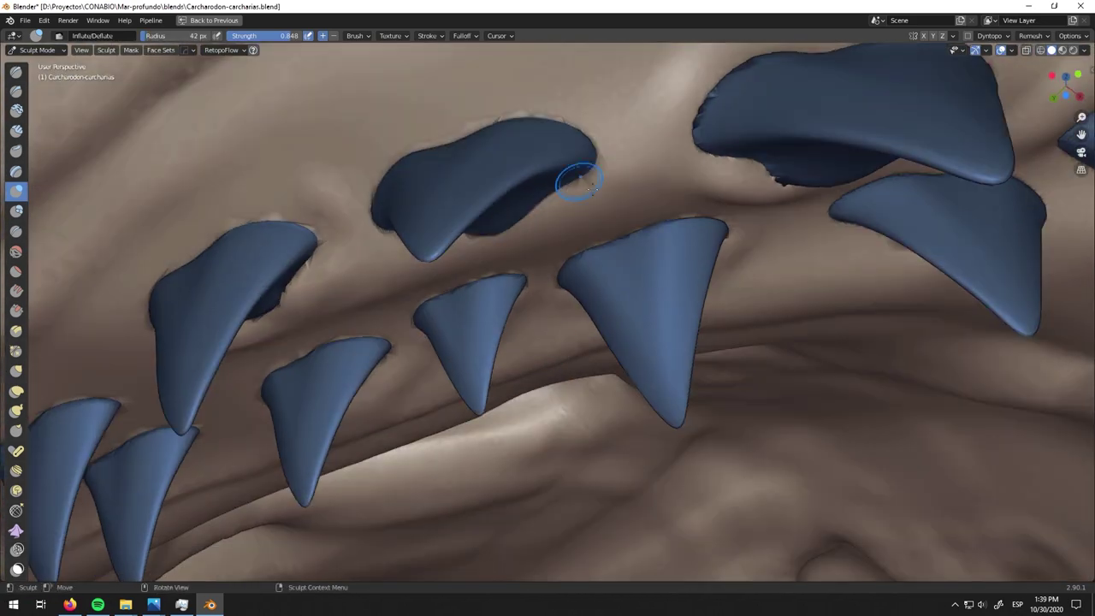
pyautogui.moveTo(423, 134)
pyautogui.mouseDown(button='middle')
pyautogui.moveTo(384, 335)
pyautogui.moveTo(416, 302)
pyautogui.moveTo(650, 178)
pyautogui.moveTo(617, 217)
pyautogui.mouseUp(button='middle')
pyautogui.moveTo(768, 211)
pyautogui.mouseDown(button='middle')
pyautogui.moveTo(298, 317)
pyautogui.moveTo(382, 216)
pyautogui.mouseUp(button='middle')
pyautogui.scroll(-5, 262, 316)
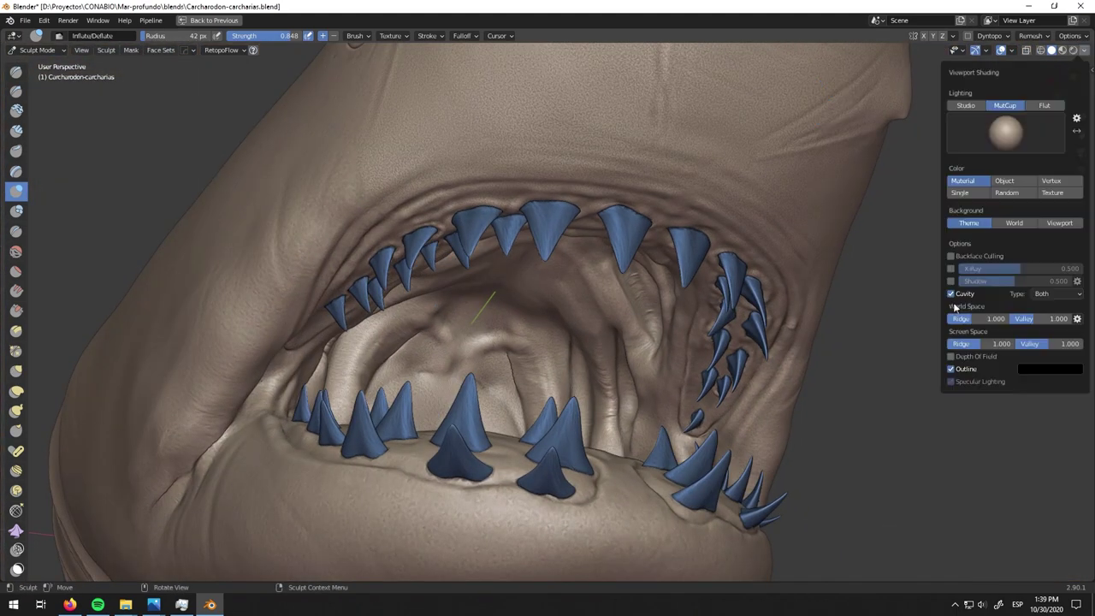
pyautogui.moveTo(262, 315)
pyautogui.mouseDown(button='middle')
pyautogui.moveTo(584, 317)
pyautogui.moveTo(819, 237)
pyautogui.moveTo(559, 193)
pyautogui.moveTo(536, 340)
pyautogui.moveTo(550, 264)
pyautogui.moveTo(725, 147)
pyautogui.mouseUp(button='middle')
pyautogui.scroll(5, 428, 317)
pyautogui.moveTo(870, 395); pyautogui.dragTo(699, 314, button='middle')
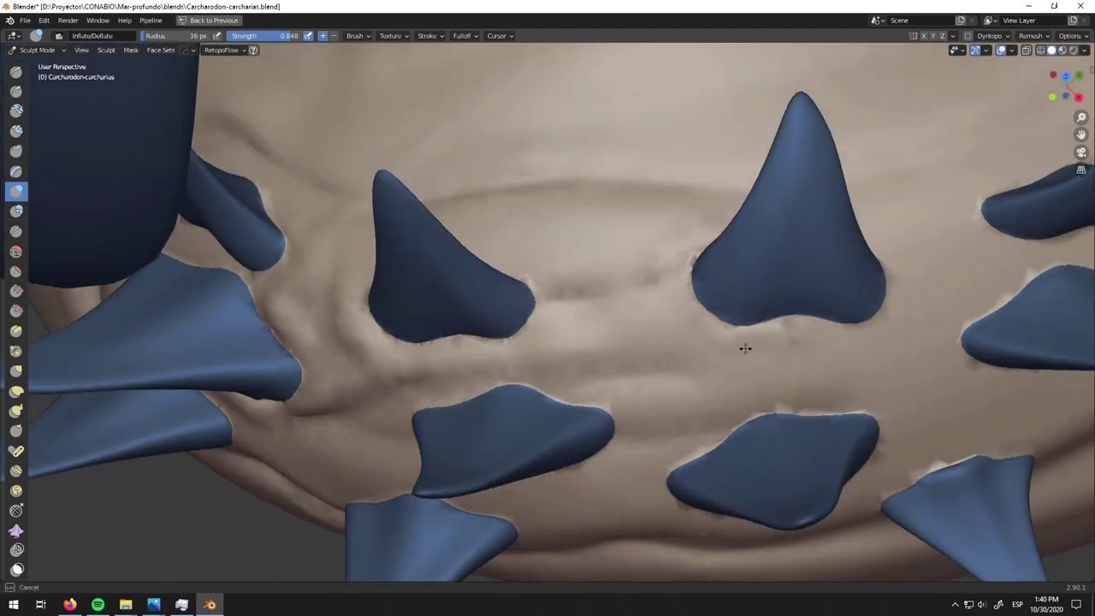
pyautogui.moveTo(808, 408); pyautogui.dragTo(529, 353, button='middle')
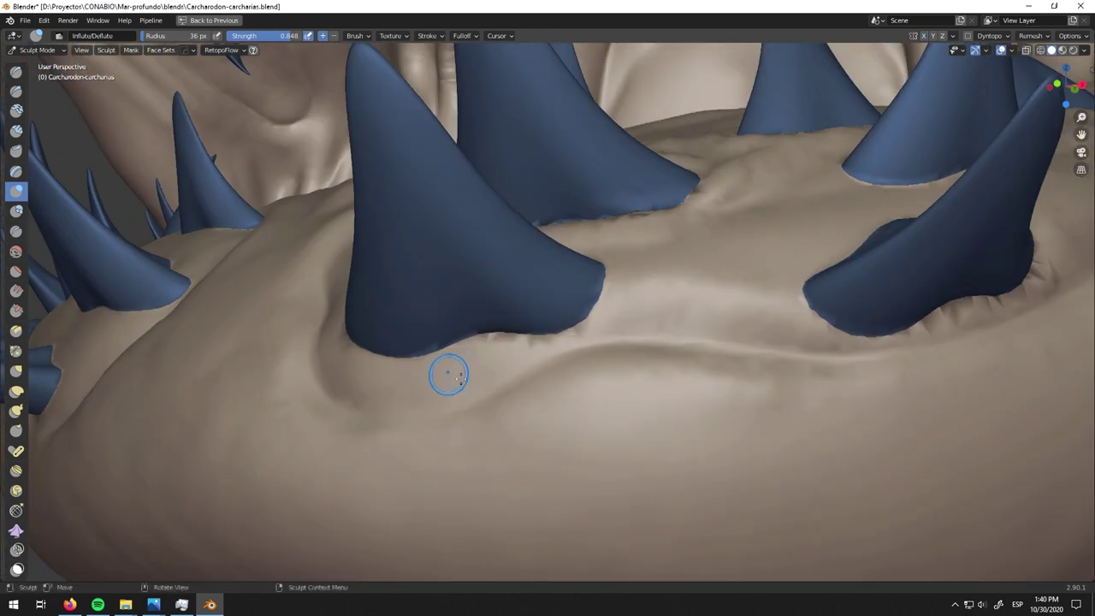
pyautogui.moveTo(464, 377)
pyautogui.mouseDown(button='middle')
pyautogui.moveTo(474, 305)
pyautogui.moveTo(396, 334)
pyautogui.moveTo(316, 225)
pyautogui.moveTo(353, 188)
pyautogui.moveTo(418, 238)
pyautogui.mouseUp(button='middle')
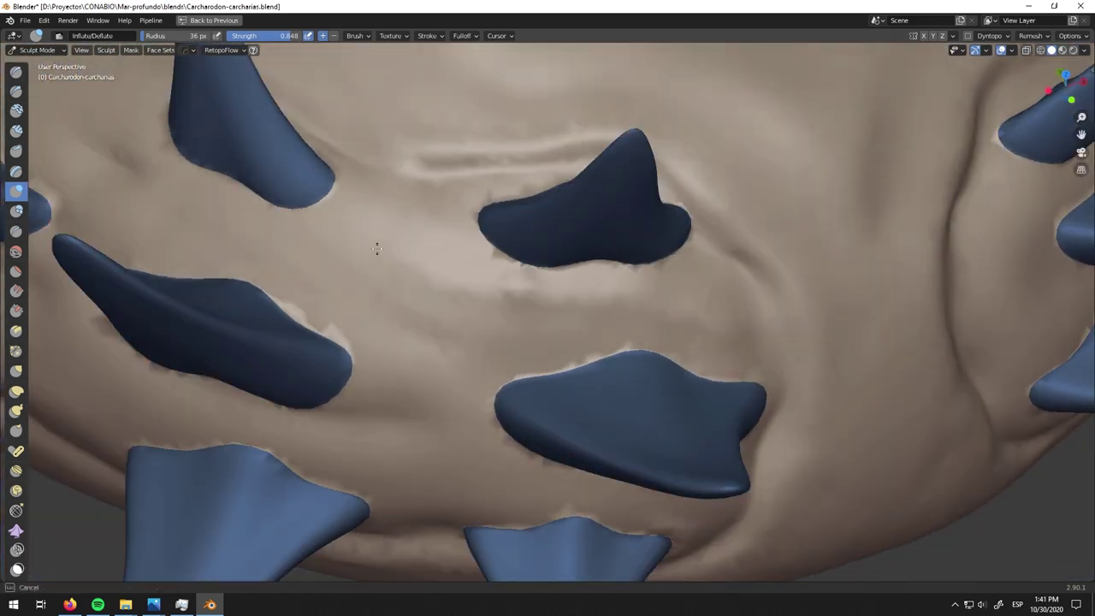
pyautogui.moveTo(422, 342)
pyautogui.mouseDown(button='middle')
pyautogui.moveTo(359, 394)
pyautogui.moveTo(362, 323)
pyautogui.moveTo(769, 369)
pyautogui.mouseUp(button='middle')
pyautogui.moveTo(618, 351)
pyautogui.mouseDown(button='middle')
pyautogui.moveTo(440, 303)
pyautogui.moveTo(289, 242)
pyautogui.moveTo(358, 294)
pyautogui.mouseUp(button='middle')
pyautogui.moveTo(440, 388)
pyautogui.mouseDown(button='middle')
pyautogui.moveTo(540, 242)
pyautogui.moveTo(550, 308)
pyautogui.moveTo(401, 163)
pyautogui.mouseUp(button='middle')
pyautogui.moveTo(340, 240); pyautogui.dragTo(514, 238, button='middle')
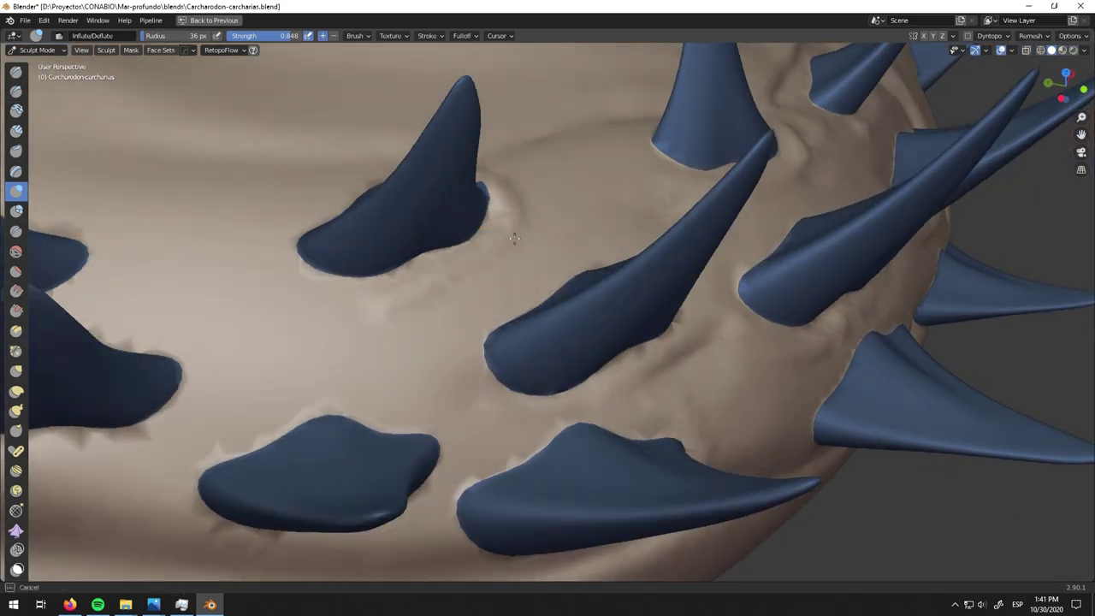
pyautogui.moveTo(476, 320)
pyautogui.mouseDown(button='middle')
pyautogui.moveTo(379, 399)
pyautogui.moveTo(361, 364)
pyautogui.mouseUp(button='middle')
pyautogui.moveTo(337, 294)
pyautogui.mouseDown(button='middle')
pyautogui.moveTo(499, 288)
pyautogui.moveTo(393, 308)
pyautogui.moveTo(425, 225)
pyautogui.mouseUp(button='middle')
pyautogui.moveTo(213, 208)
pyautogui.mouseDown(button='middle')
pyautogui.moveTo(251, 127)
pyautogui.moveTo(333, 93)
pyautogui.mouseUp(button='middle')
pyautogui.moveTo(346, 157)
pyautogui.mouseDown(button='middle')
pyautogui.moveTo(513, 342)
pyautogui.moveTo(483, 331)
pyautogui.mouseUp(button='middle')
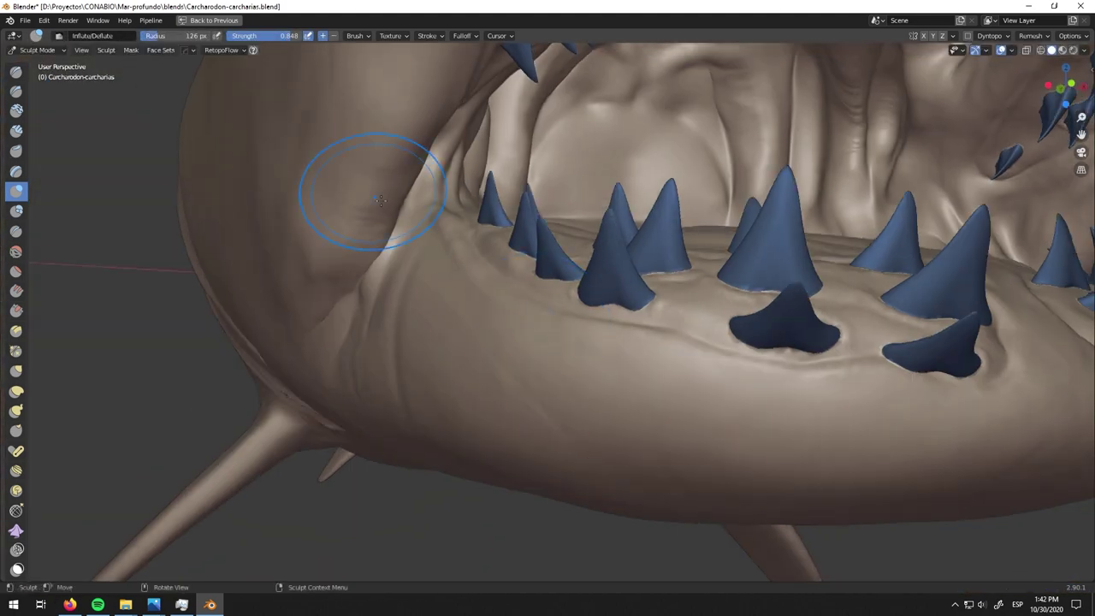
# - Return to Object Mode and view the shark from the side
pyautogui.hotkey('ctrl', 'Tab')
pyautogui.scroll(-5, 552, 329)
pyautogui.scroll(2, 586, 266)
pyautogui.moveTo(633, 256); pyautogui.dragTo(589, 351, button='middle')
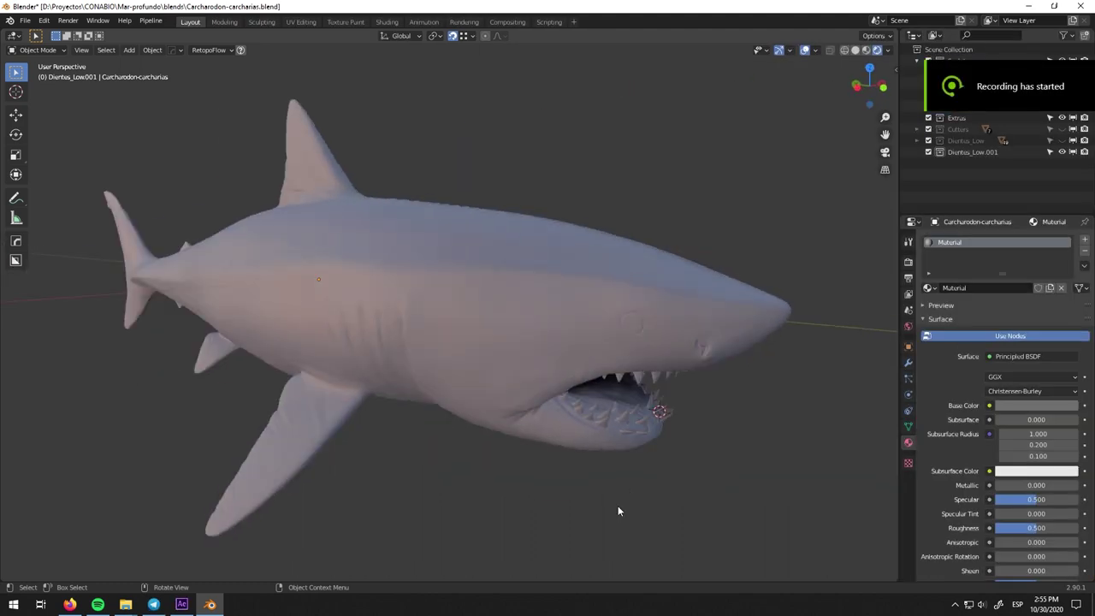
# - Orbit and zoom around the whole shark using numpad 6 and 4 views
pyautogui.press('KP_6')
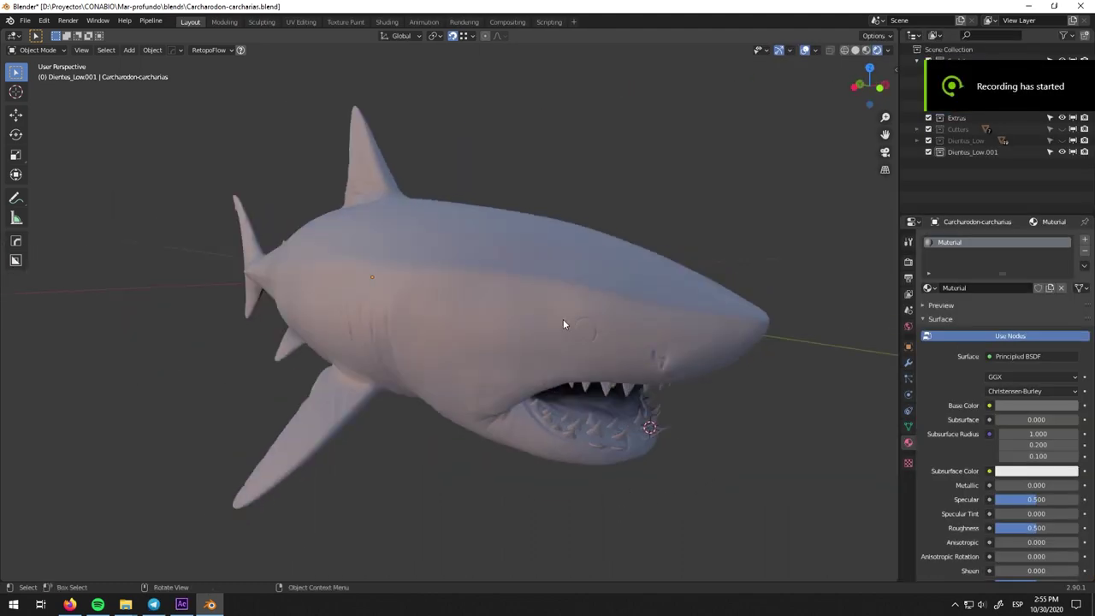
pyautogui.press('KP_4')
pyautogui.scroll(-5, 636, 365)
pyautogui.scroll(5, 618, 393)
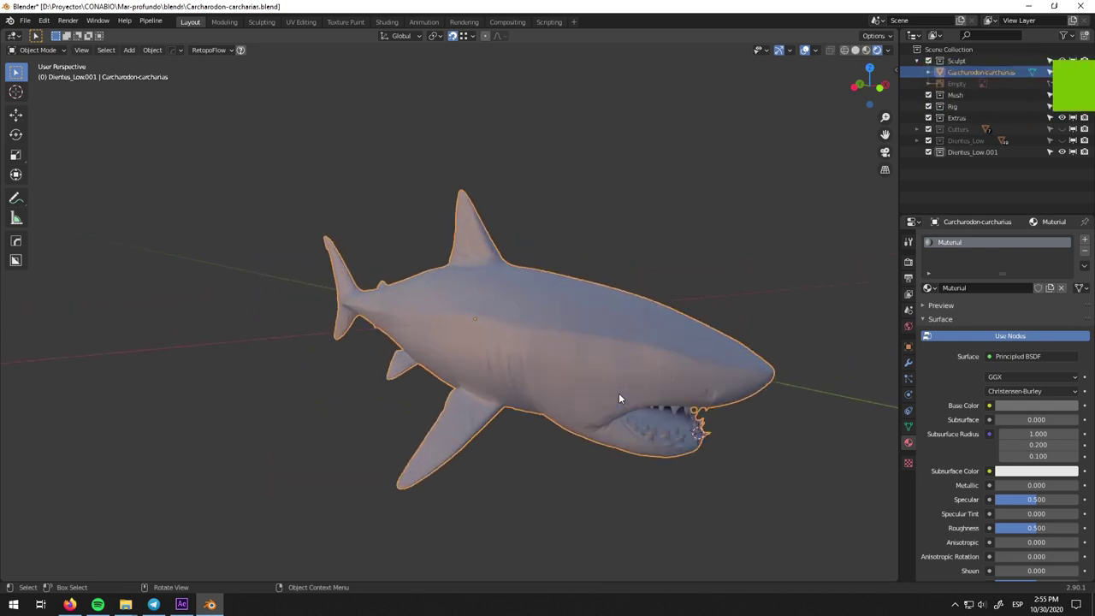
pyautogui.scroll(-2, 628, 407)
pyautogui.scroll(-2, 610, 402)
pyautogui.moveTo(593, 398); pyautogui.dragTo(561, 387, button='middle')
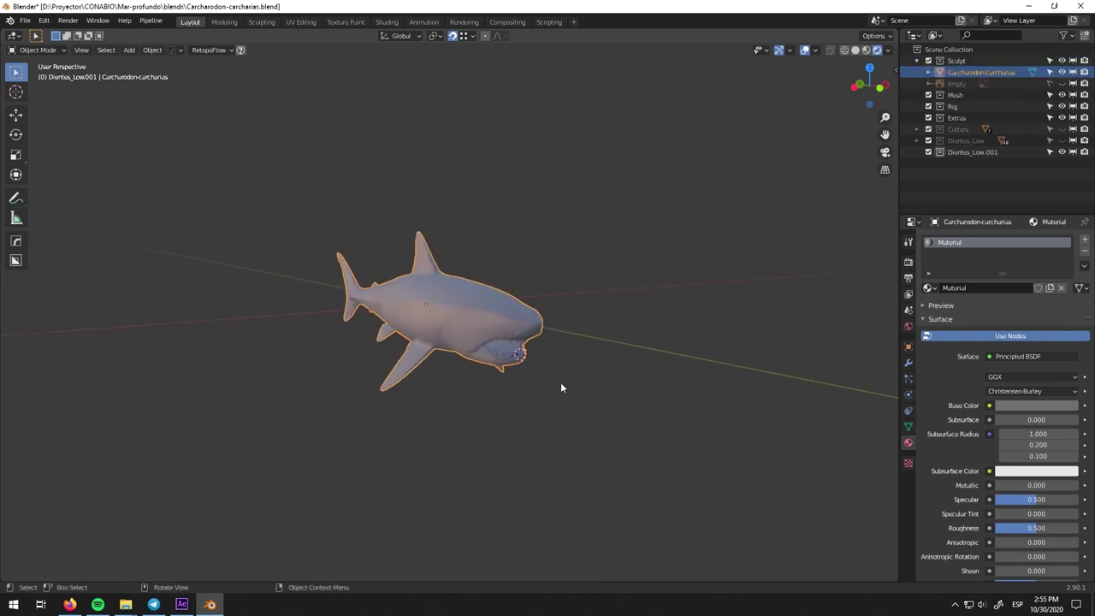
pyautogui.scroll(4, 565, 389)
pyautogui.scroll(4, 669, 424)
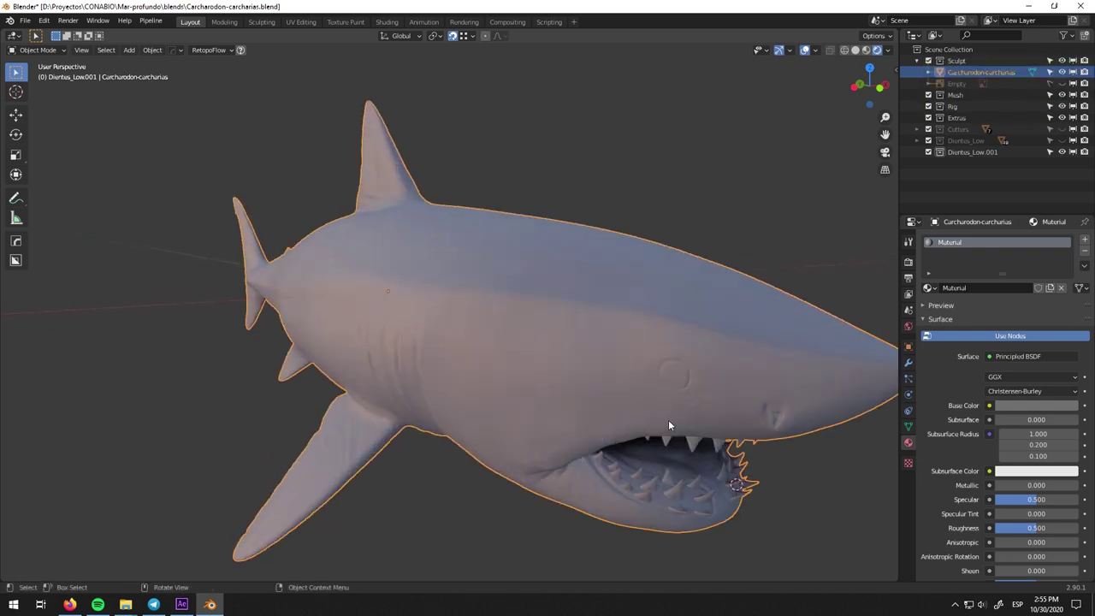
pyautogui.scroll(-2, 682, 441)
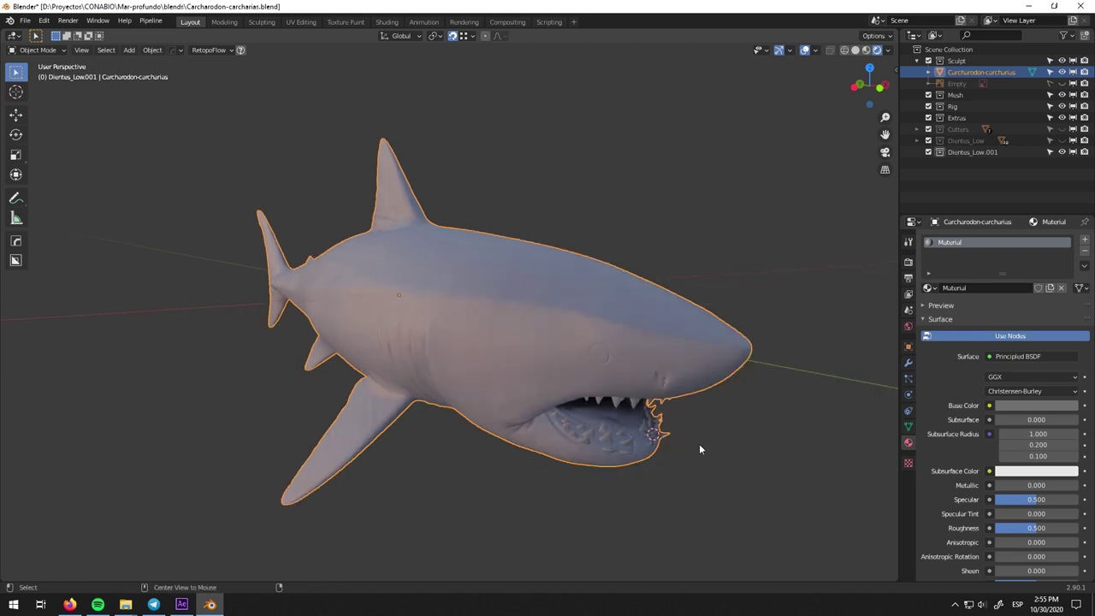
pyautogui.moveTo(670, 435)
pyautogui.keyDown('alt'); pyautogui.mouseDown(button='middle')
pyautogui.moveTo(604, 429)
pyautogui.moveTo(671, 443)
pyautogui.moveTo(885, 439)
pyautogui.moveTo(11, 444)
pyautogui.moveTo(25, 448)
pyautogui.moveTo(5, 420)
pyautogui.moveTo(240, 397)
pyautogui.moveTo(426, 408)
pyautogui.moveTo(382, 425)
pyautogui.moveTo(530, 402)
pyautogui.mouseUp(button='middle'); pyautogui.keyUp('alt')
pyautogui.scroll(2, 530, 401)
pyautogui.moveTo(708, 347); pyautogui.dragTo(661, 366, button='middle')
pyautogui.click(888, 54)
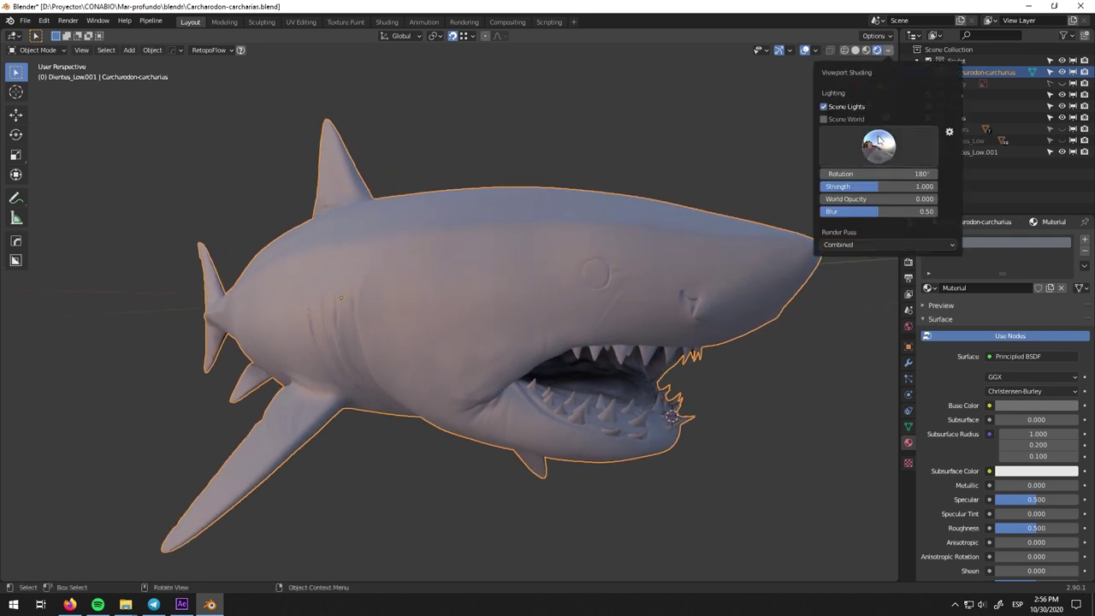
# - Light the material preview with a neutral grey HDRI and view the shark from the side
pyautogui.click(879, 148)
pyautogui.click(738, 203)
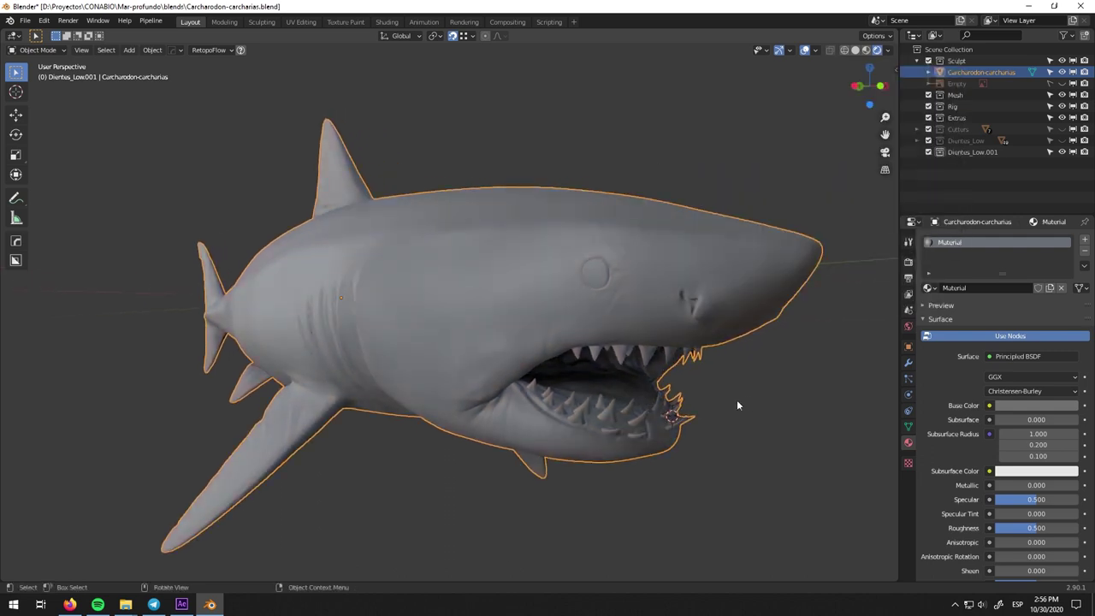
pyautogui.moveTo(736, 401)
pyautogui.mouseDown(button='middle')
pyautogui.moveTo(525, 397)
pyautogui.moveTo(676, 368)
pyautogui.moveTo(659, 379)
pyautogui.moveTo(771, 394)
pyautogui.moveTo(812, 388)
pyautogui.mouseUp(button='middle')
pyautogui.press('KP_3')
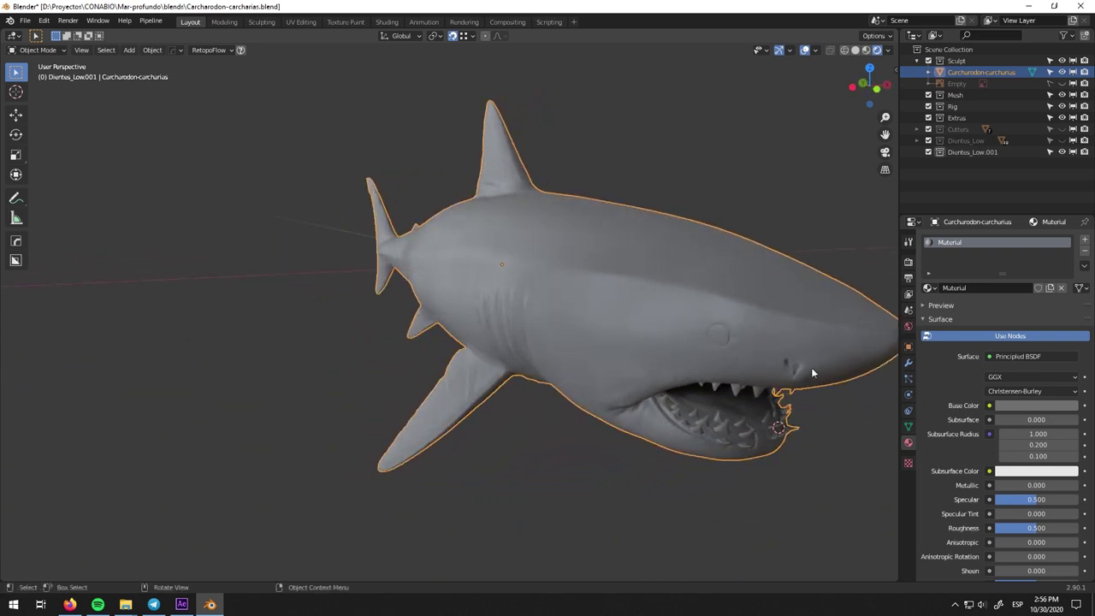
pyautogui.moveTo(766, 343)
pyautogui.mouseDown(button='middle')
pyautogui.moveTo(715, 335)
pyautogui.moveTo(794, 341)
pyautogui.moveTo(751, 321)
pyautogui.moveTo(766, 322)
pyautogui.moveTo(599, 340)
pyautogui.mouseUp(button='middle')
# - Switch to a different HDRI environment and view the shark head-on, then from the right side
pyautogui.click(887, 51)
pyautogui.click(877, 147)
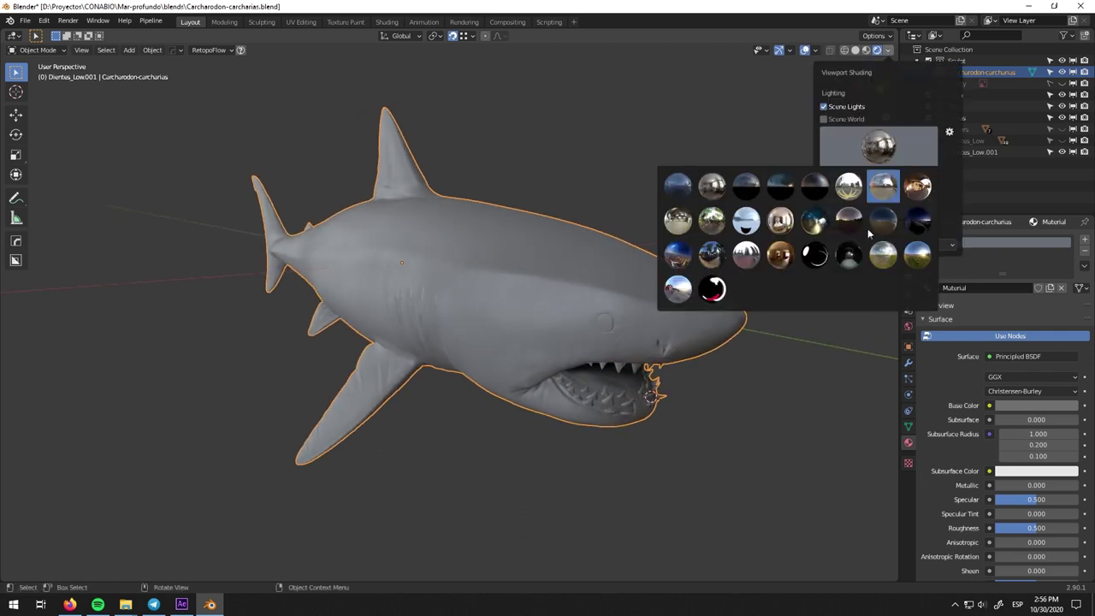
pyautogui.click(750, 265)
pyautogui.moveTo(679, 370)
pyautogui.mouseDown(button='middle')
pyautogui.moveTo(631, 336)
pyautogui.moveTo(561, 343)
pyautogui.mouseUp(button='middle')
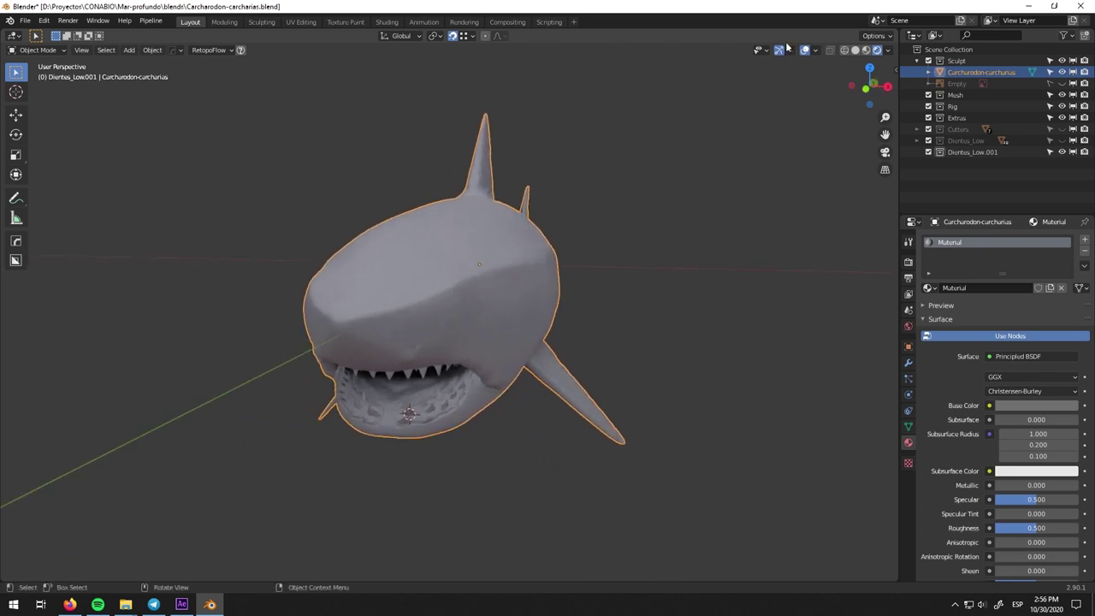
pyautogui.moveTo(646, 245); pyautogui.dragTo(722, 252, button='middle')
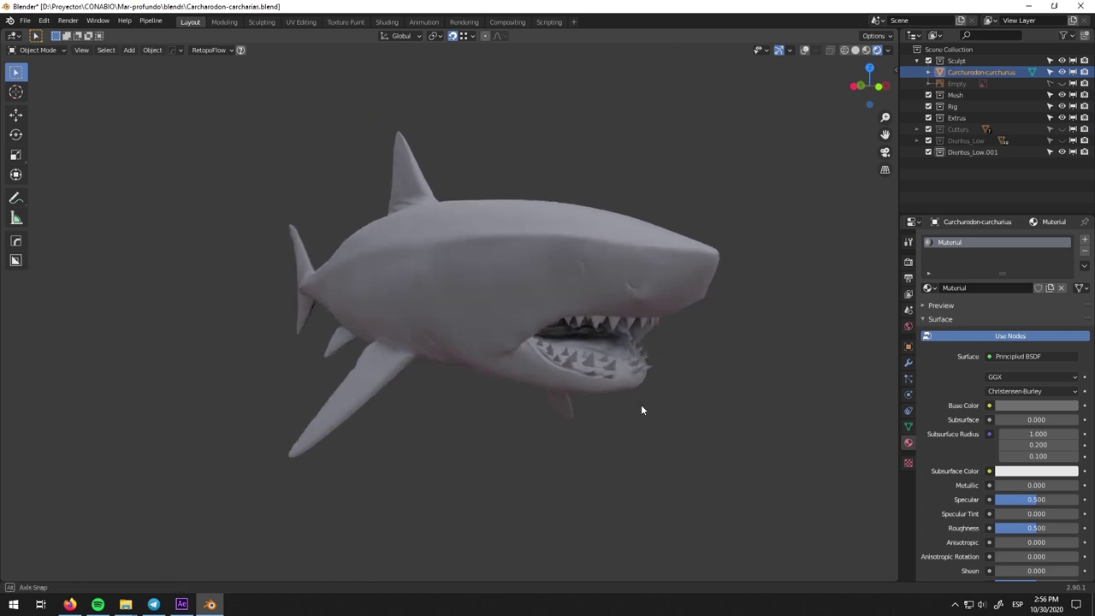
pyautogui.scroll(2, 665, 359)
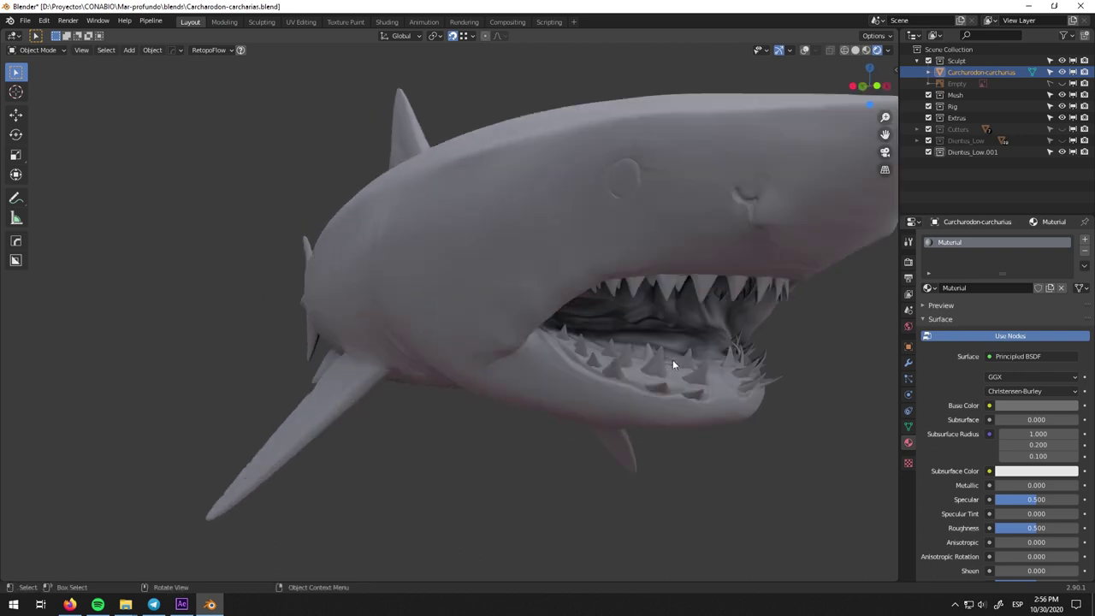